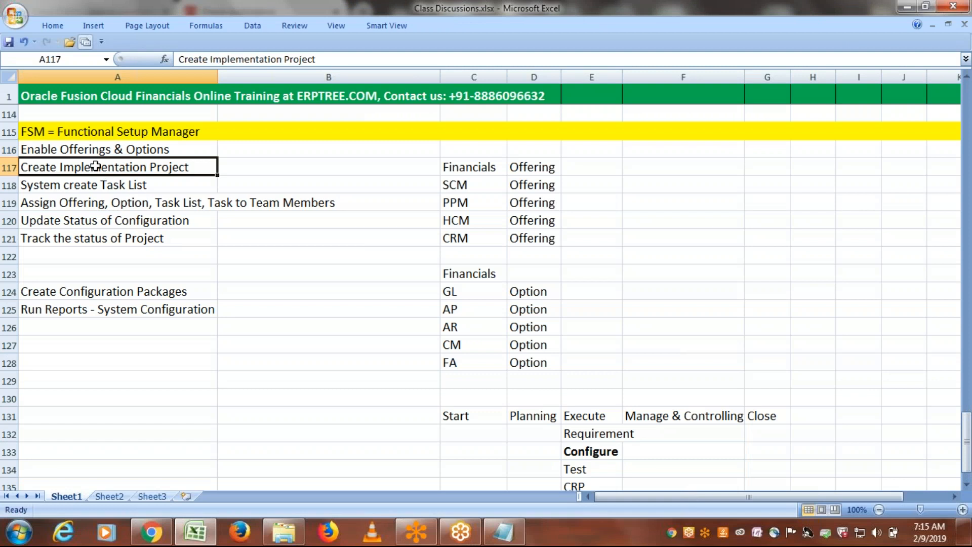
pyautogui.click(157, 184)
pyautogui.click(120, 206)
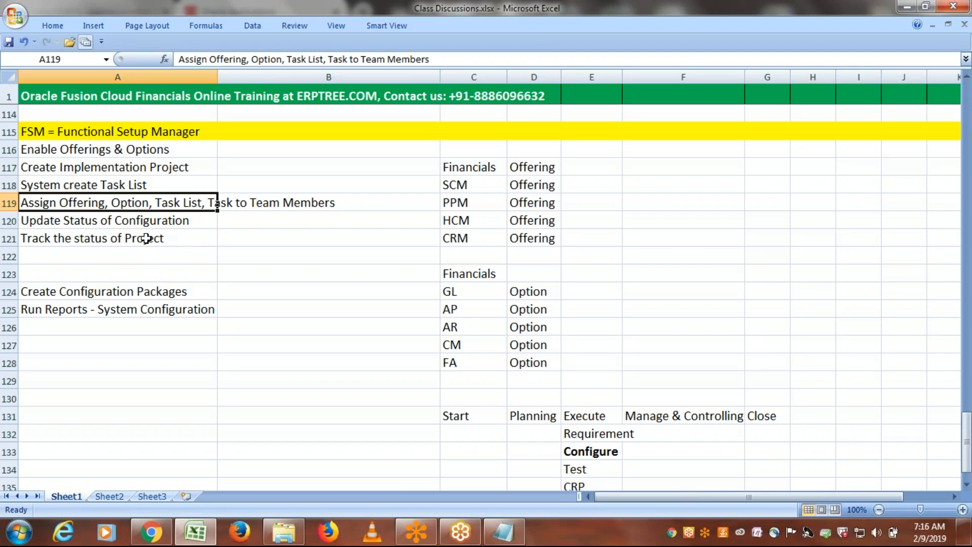
pyautogui.click(123, 223)
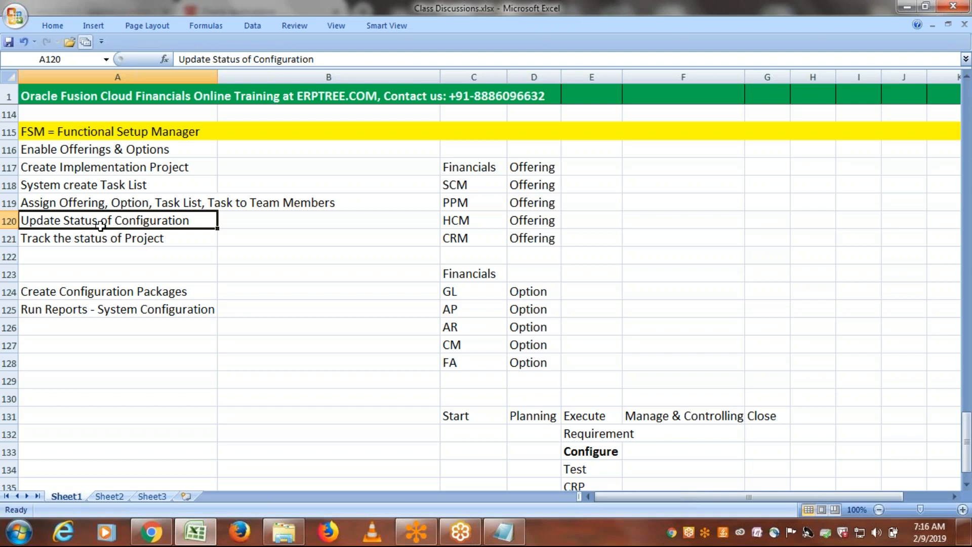
pyautogui.click(138, 245)
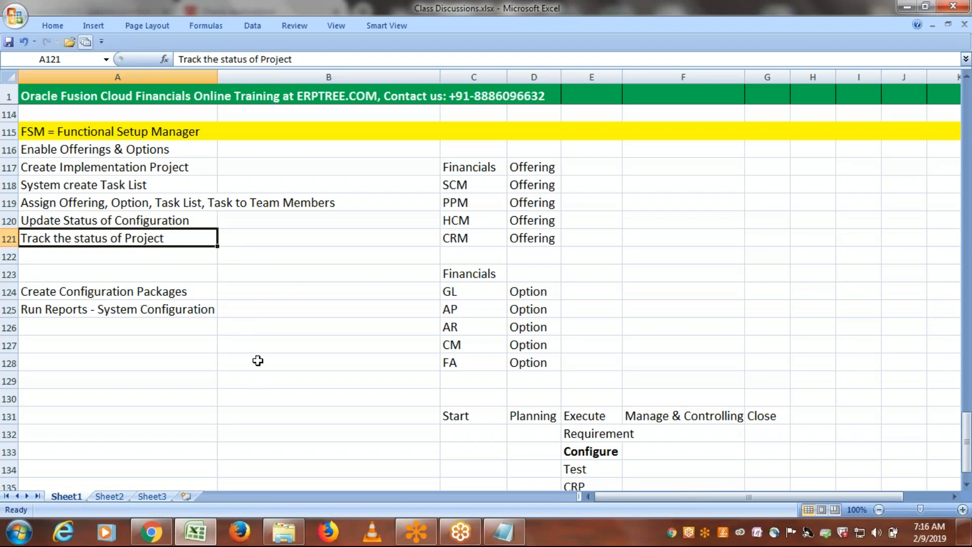
# - Enter "User Creation" in cell A137, below the existing notes on Sheet1
pyautogui.scroll(-4, 258, 360)
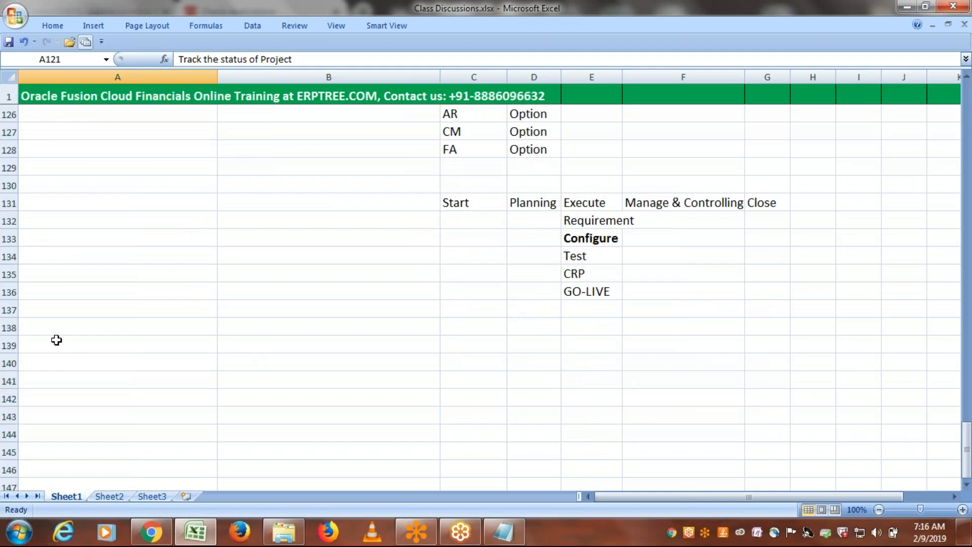
pyautogui.click(77, 318)
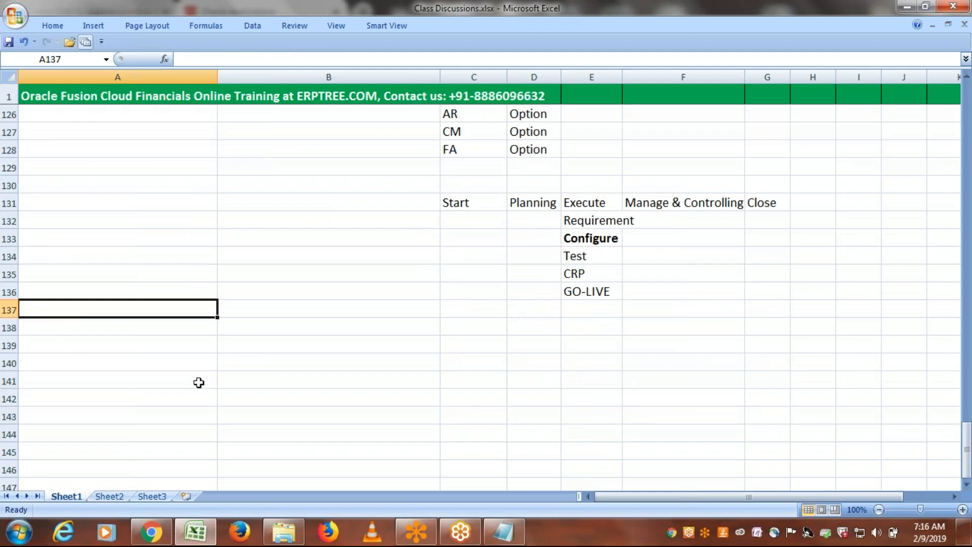
pyautogui.write('User ')
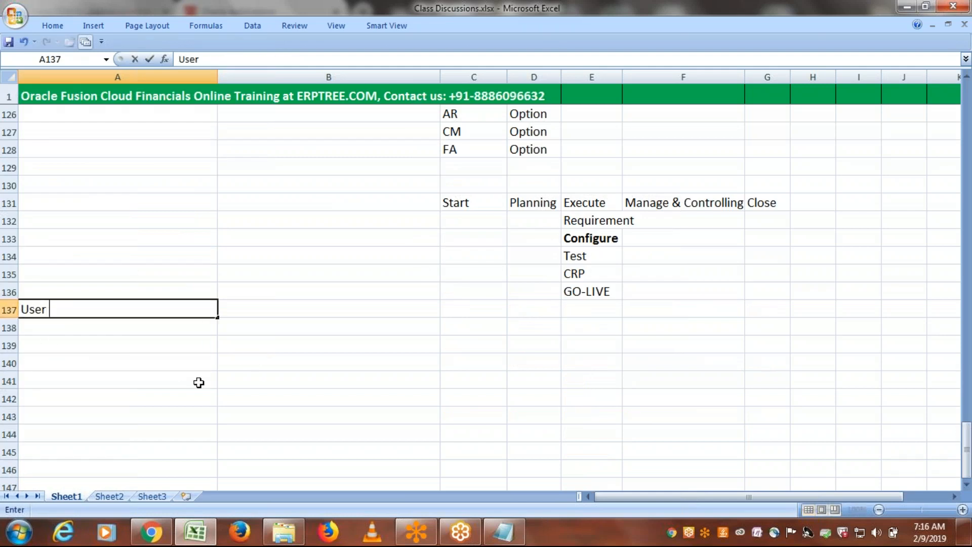
pyautogui.write('Creation')
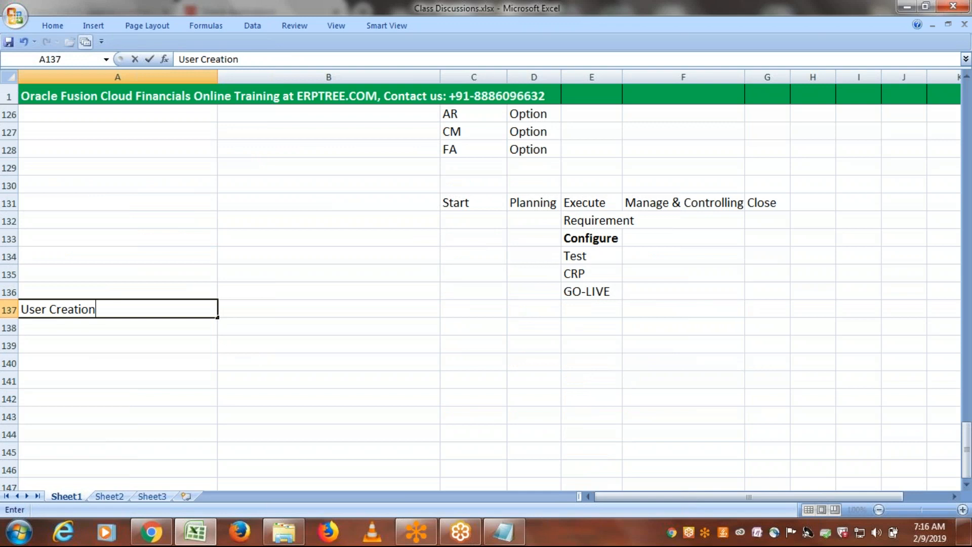
# - Add "Create Implementation Project" in cell A138, directly below the User Creation entry
pyautogui.click(115, 324)
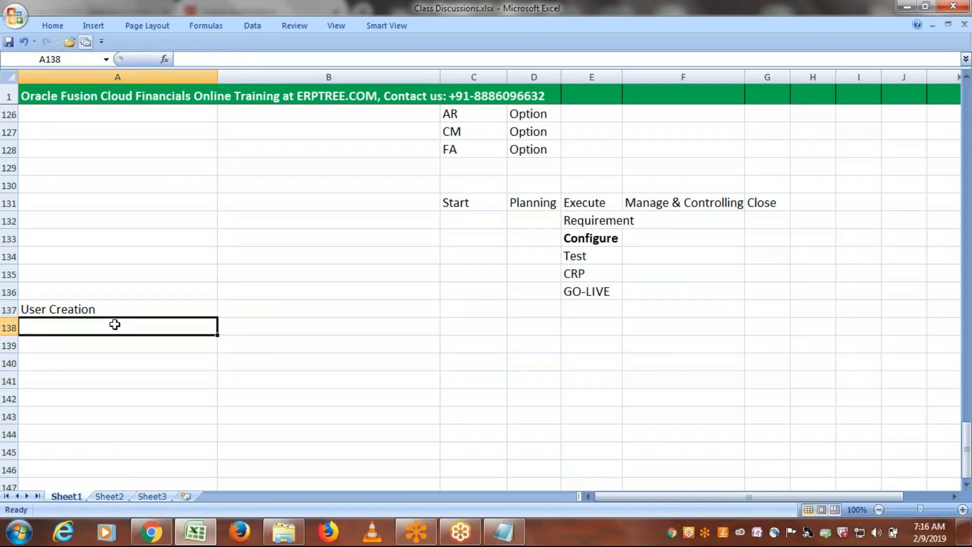
pyautogui.write('Create Implementati')
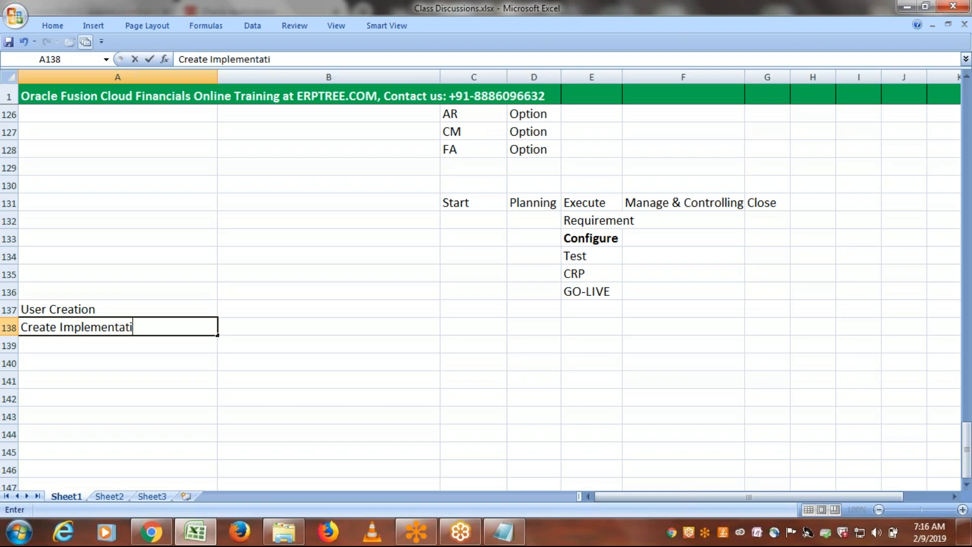
pyautogui.write('on Project')
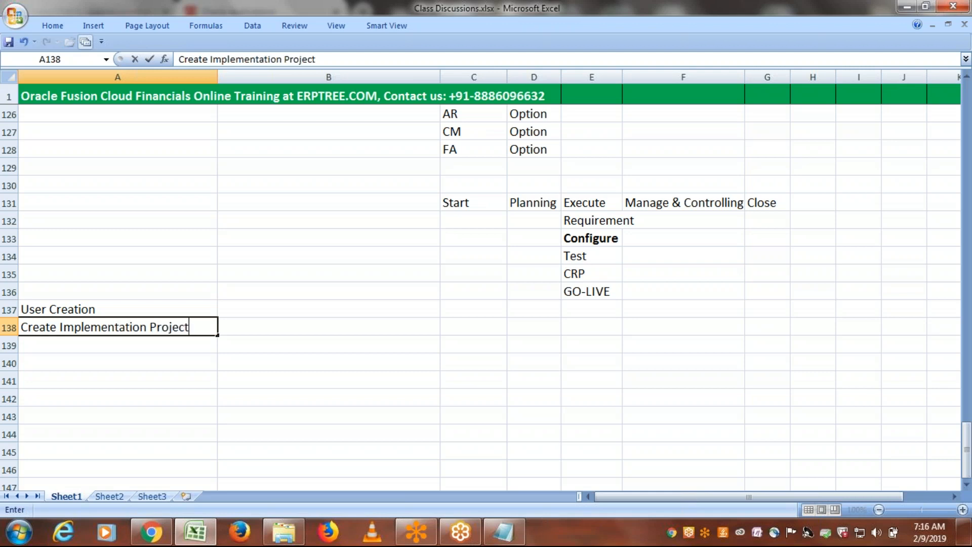
pyautogui.press('Tab')
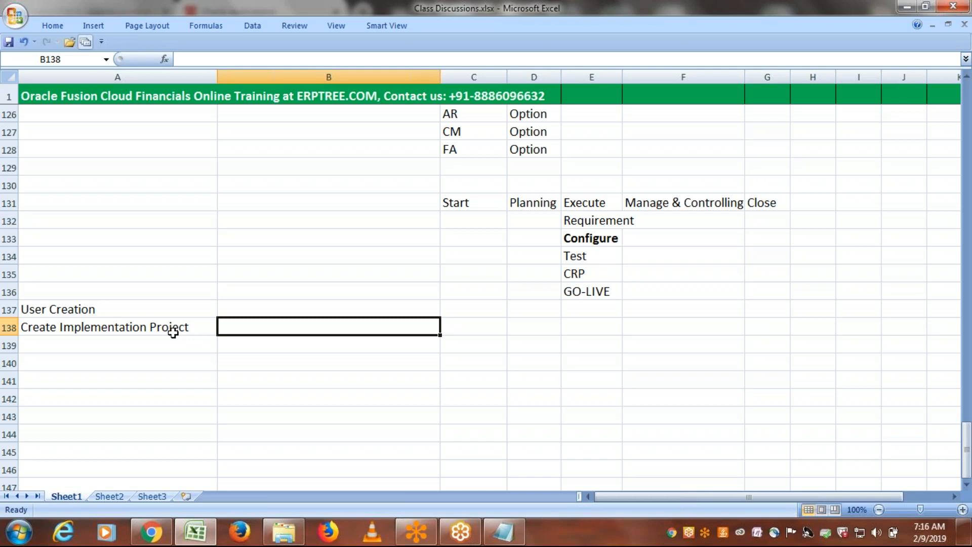
pyautogui.click(157, 330)
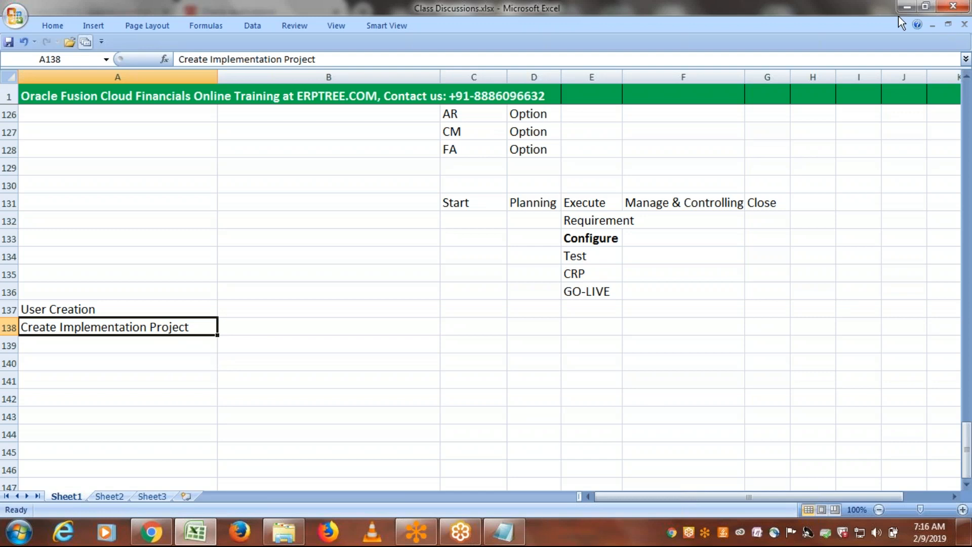
pyautogui.click(865, 22)
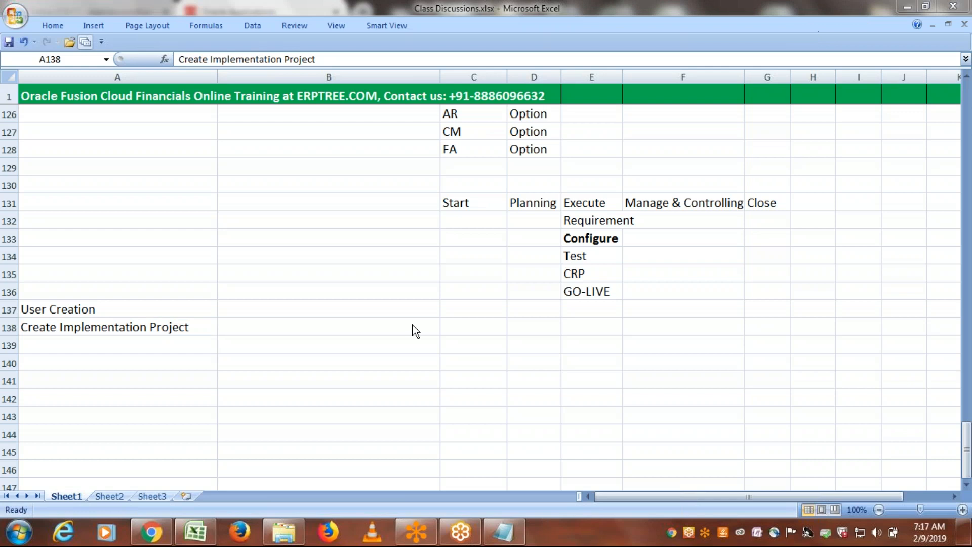
# - Add "Geographies" in cell A139 as the third entry of the setup list
pyautogui.click(88, 344)
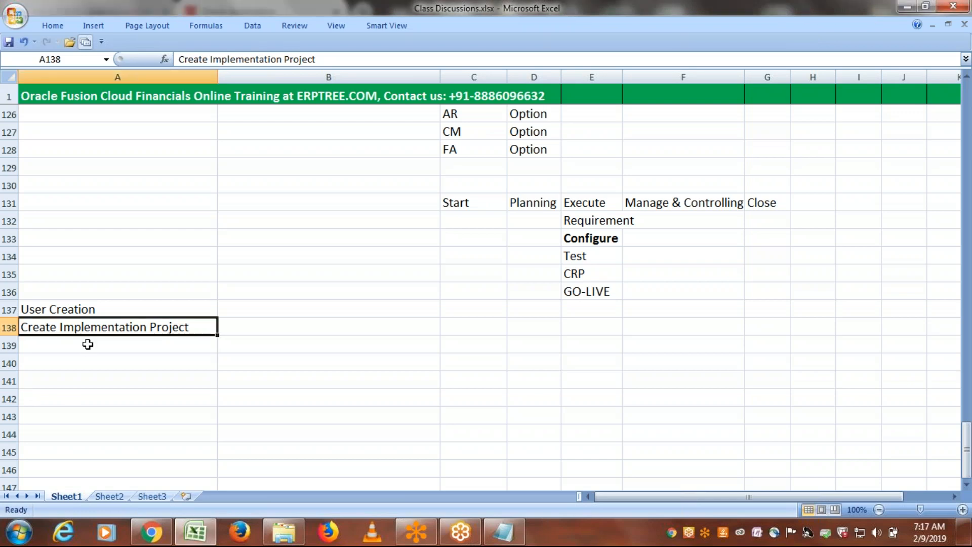
pyautogui.click(88, 345)
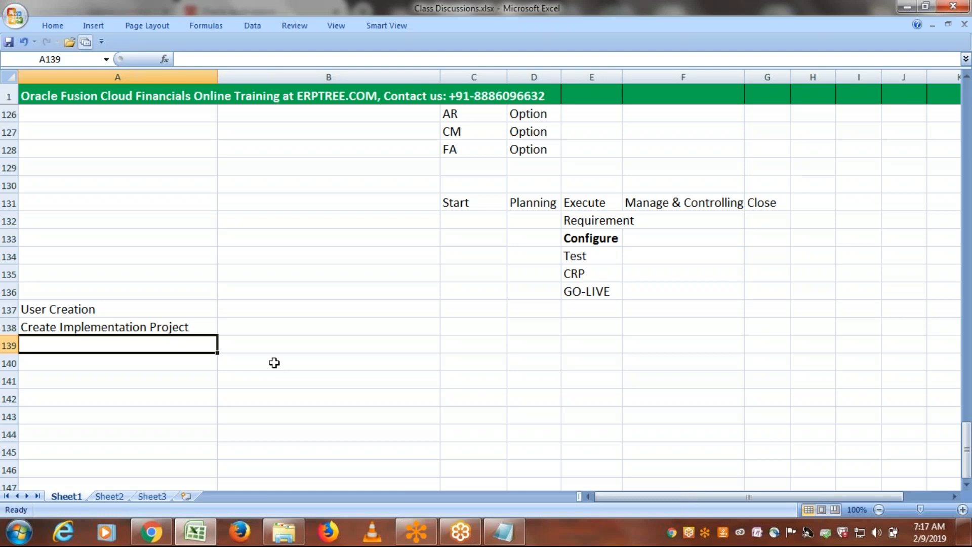
pyautogui.write('G')
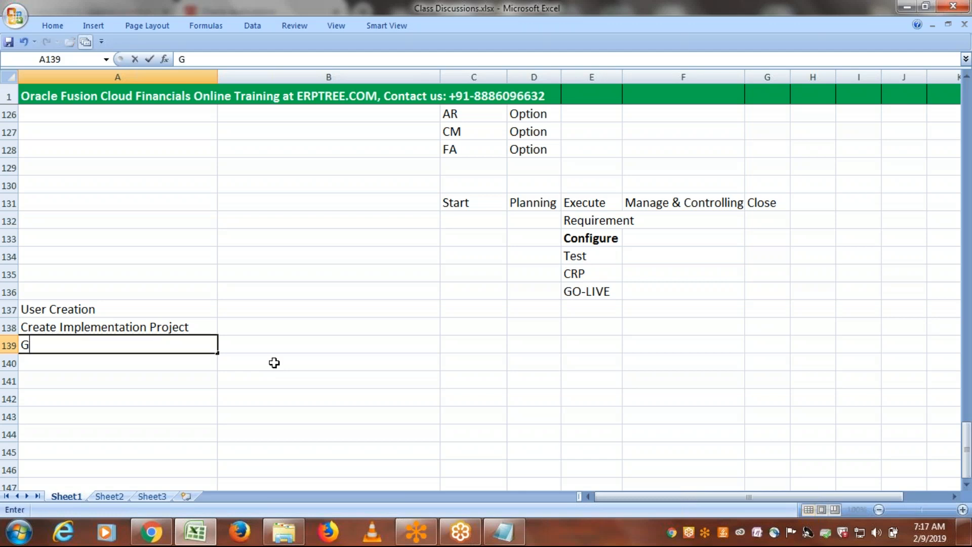
pyautogui.write('eographies')
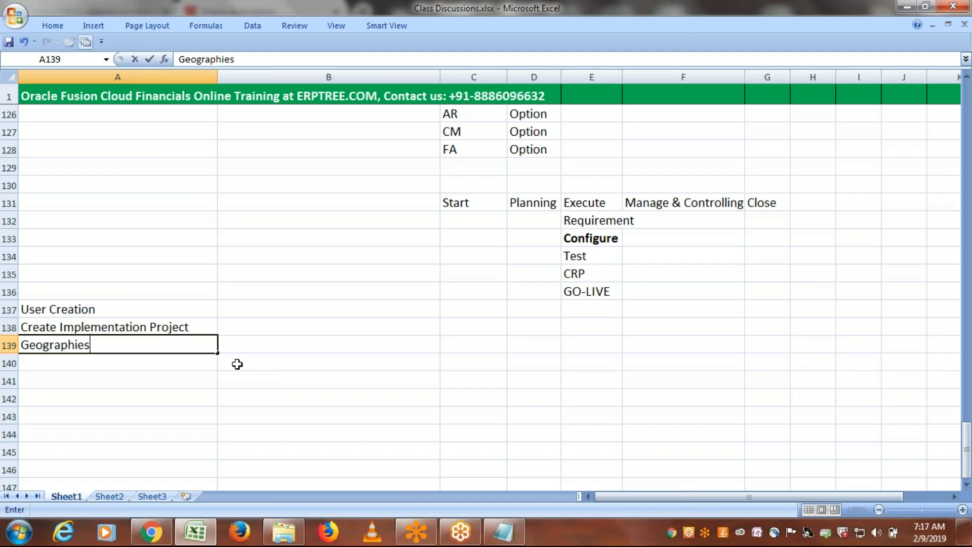
pyautogui.click(142, 359)
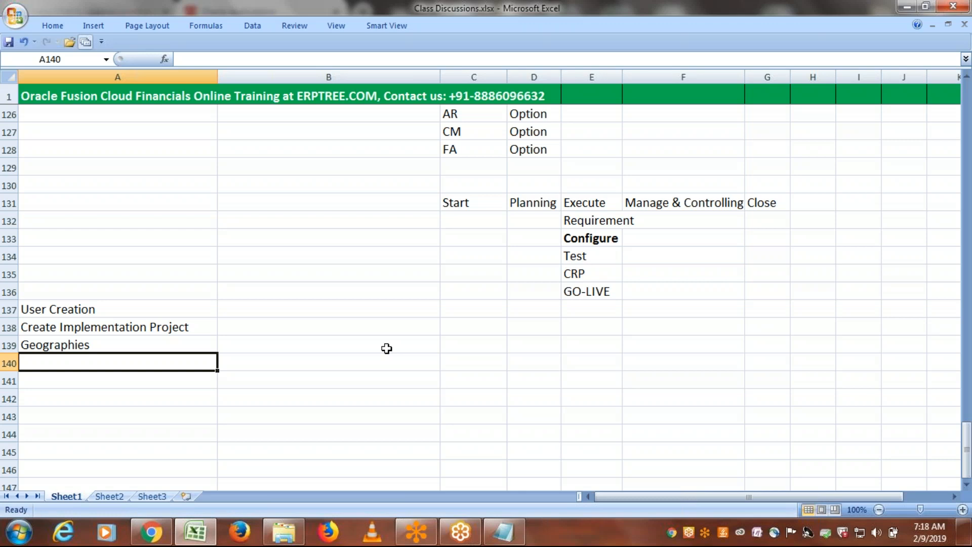
pyautogui.click(132, 343)
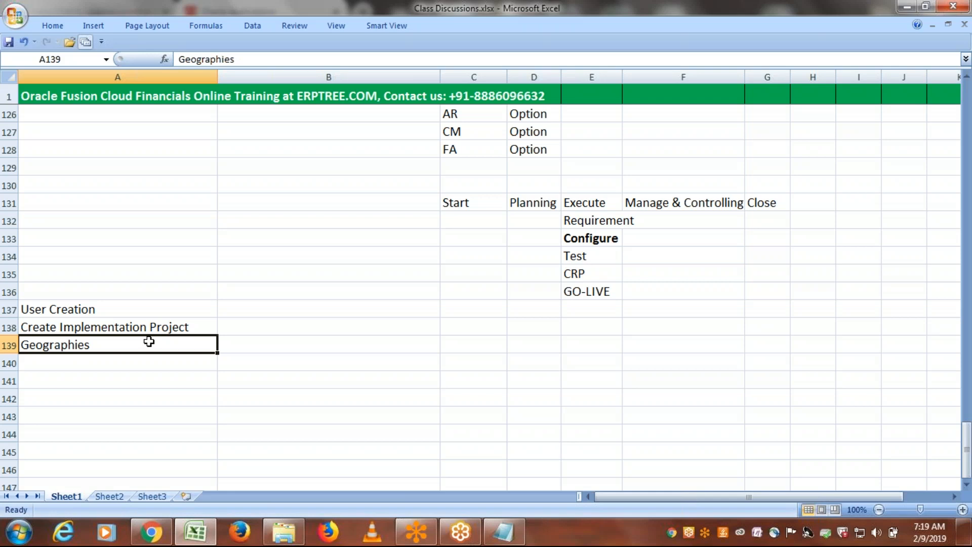
pyautogui.click(102, 310)
pyautogui.click(116, 326)
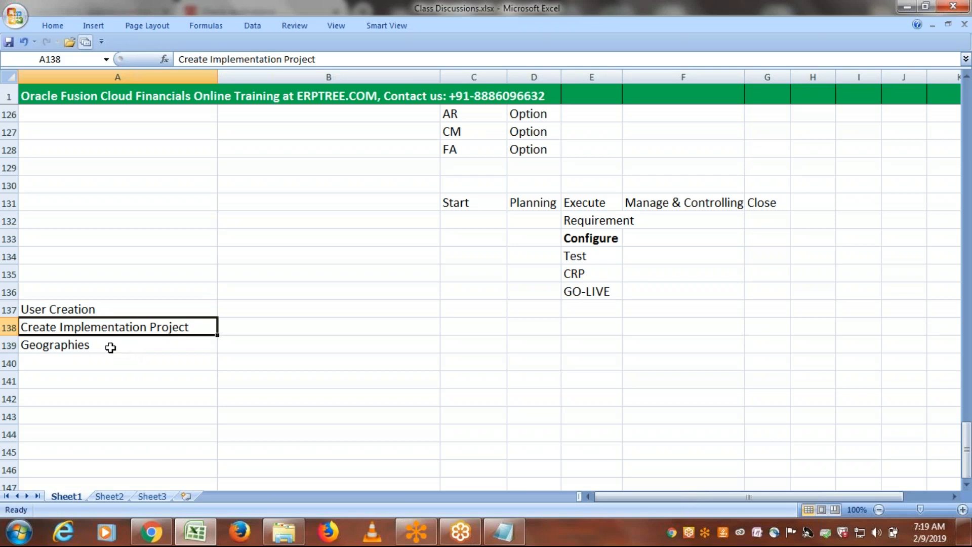
pyautogui.click(110, 348)
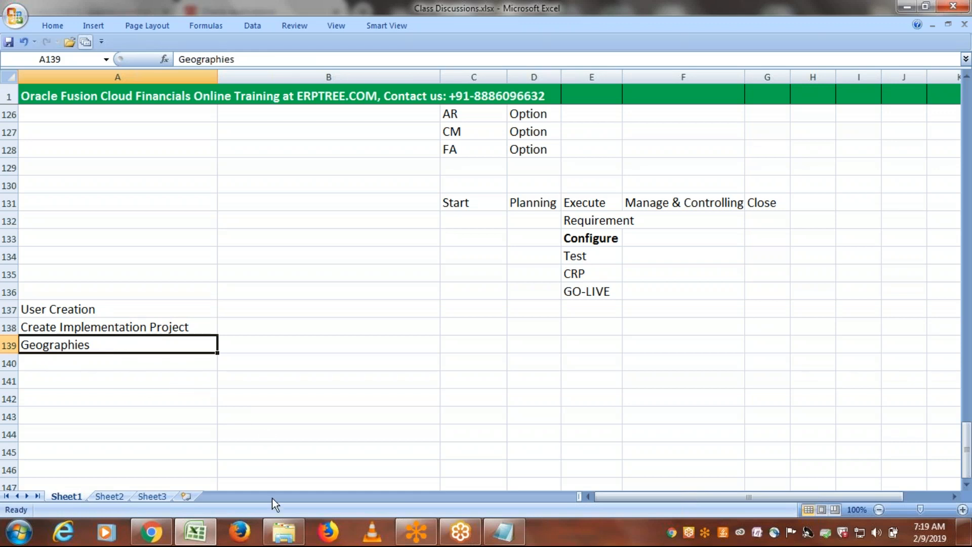
# - Switch to Oracle Applications in Chrome and open the Setup and Maintenance work area
pyautogui.click(160, 532)
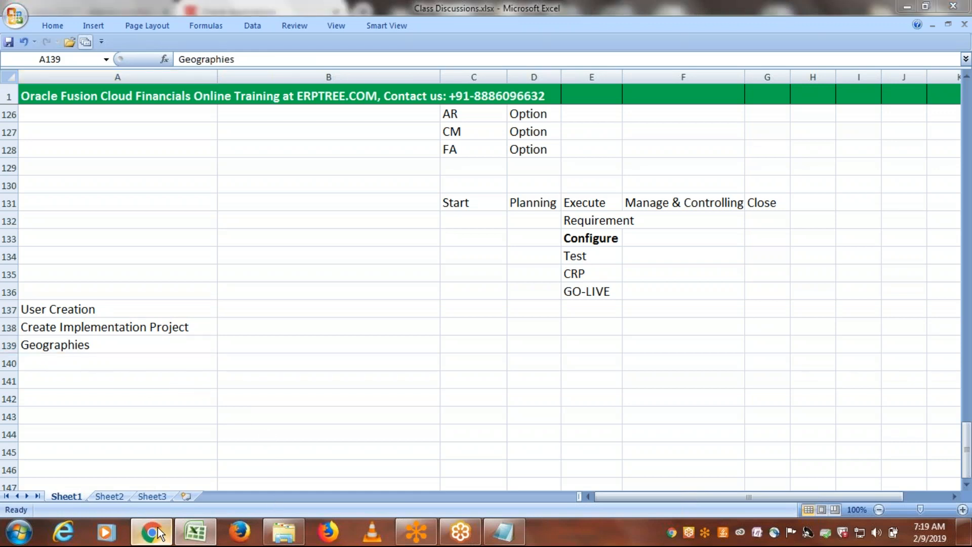
pyautogui.click(922, 109)
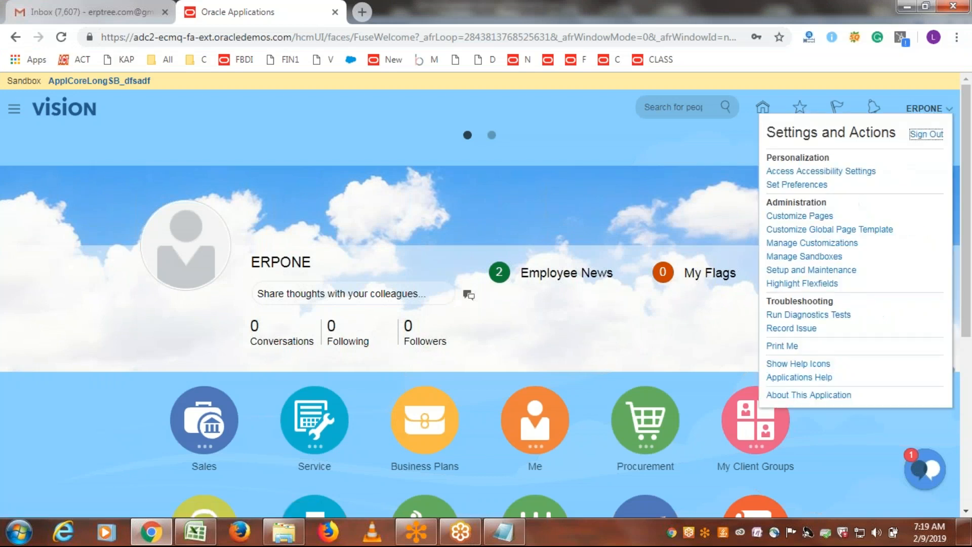
pyautogui.click(821, 270)
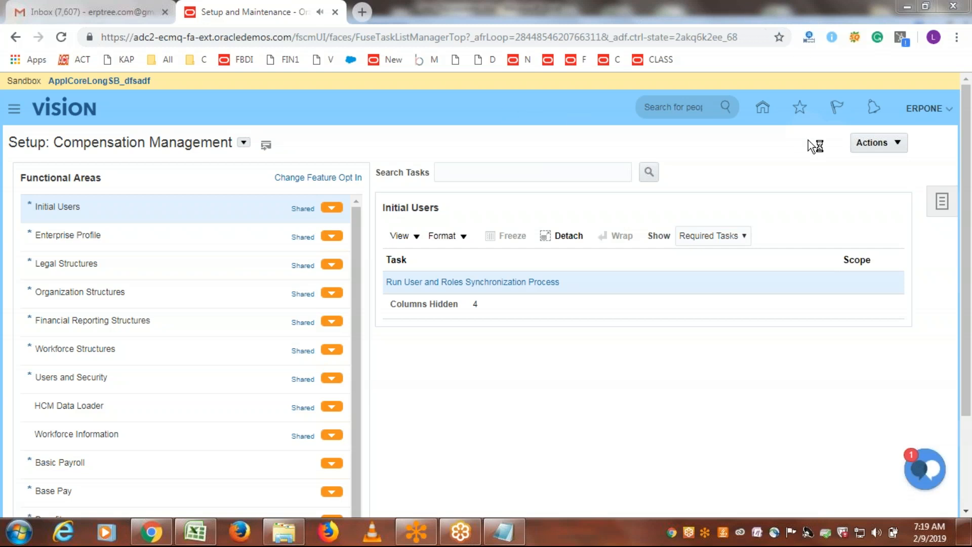
# - Open the Search page from the Setup and Maintenance task links
pyautogui.click(942, 204)
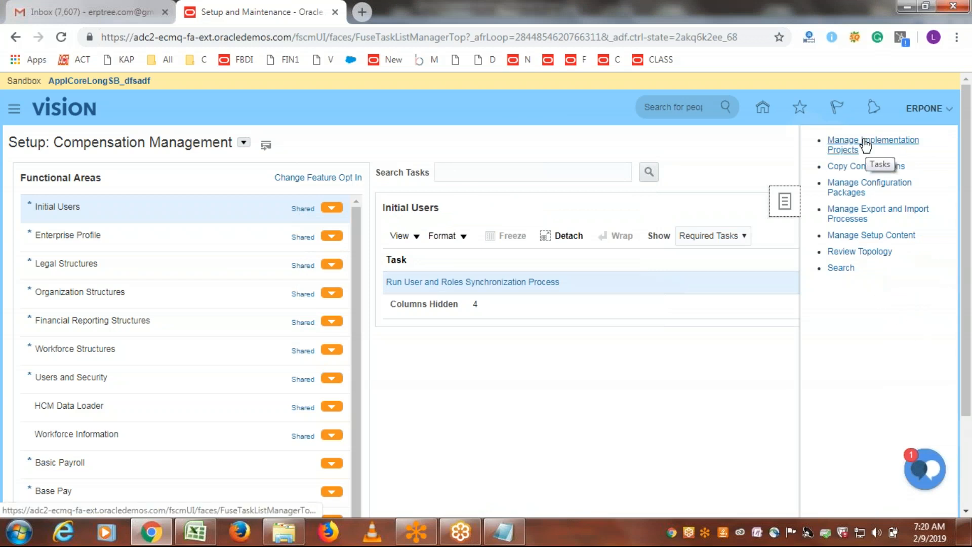
pyautogui.click(842, 269)
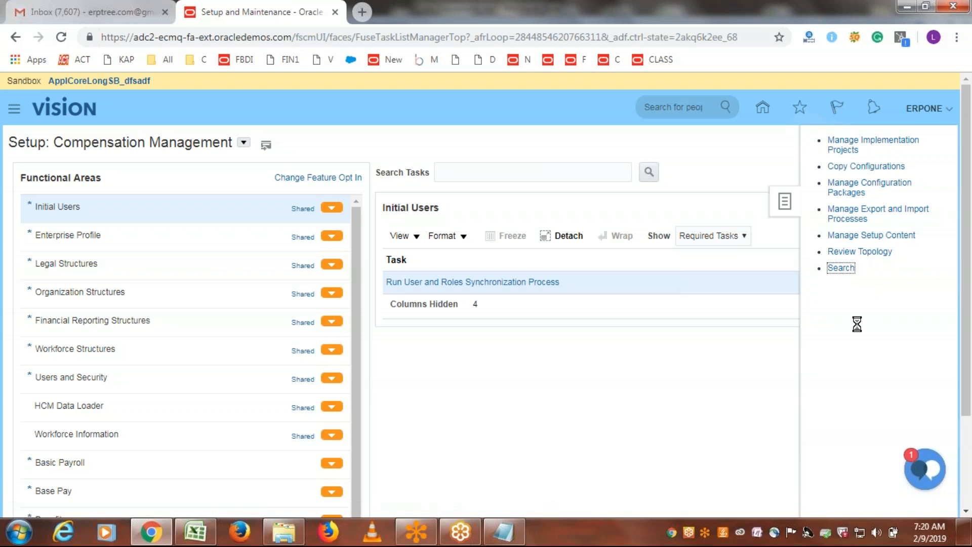
pyautogui.click(934, 144)
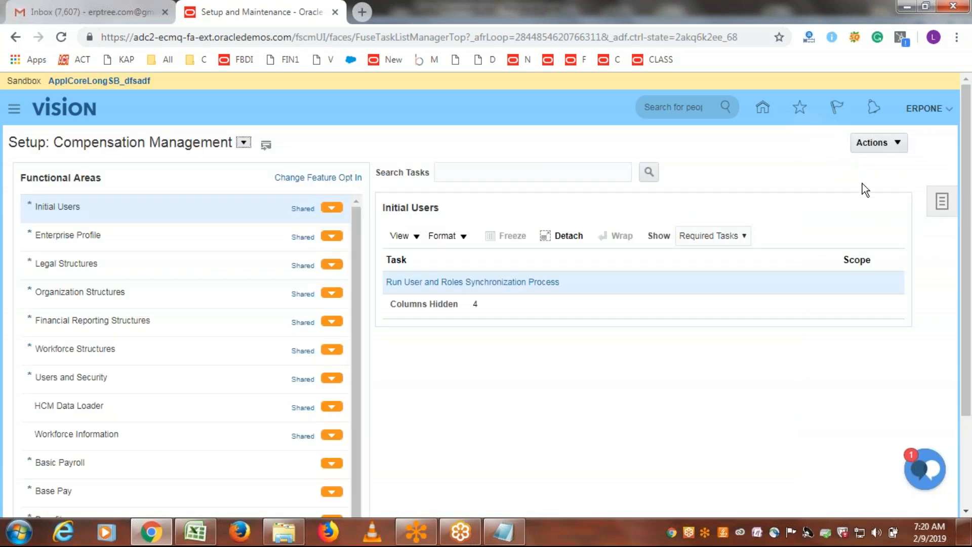
pyautogui.click(942, 205)
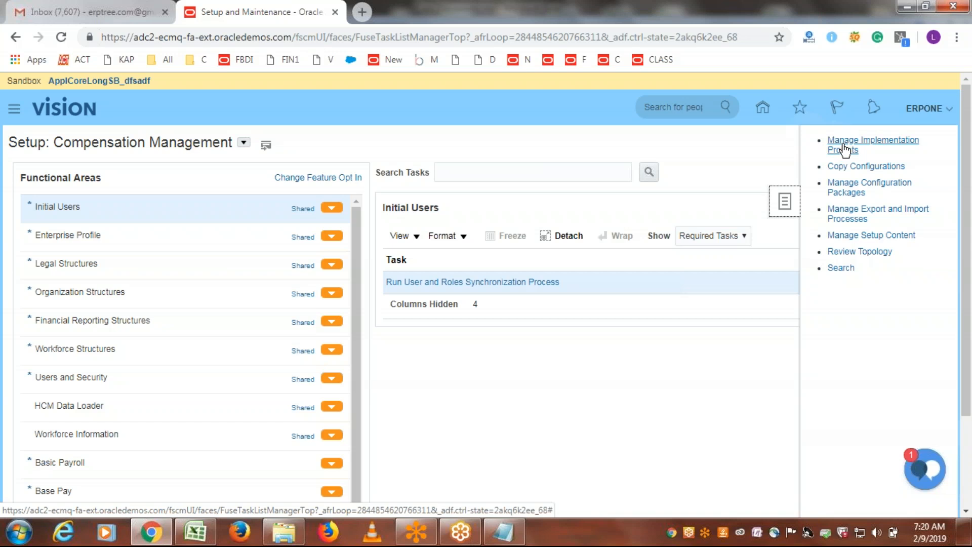
pyautogui.click(841, 268)
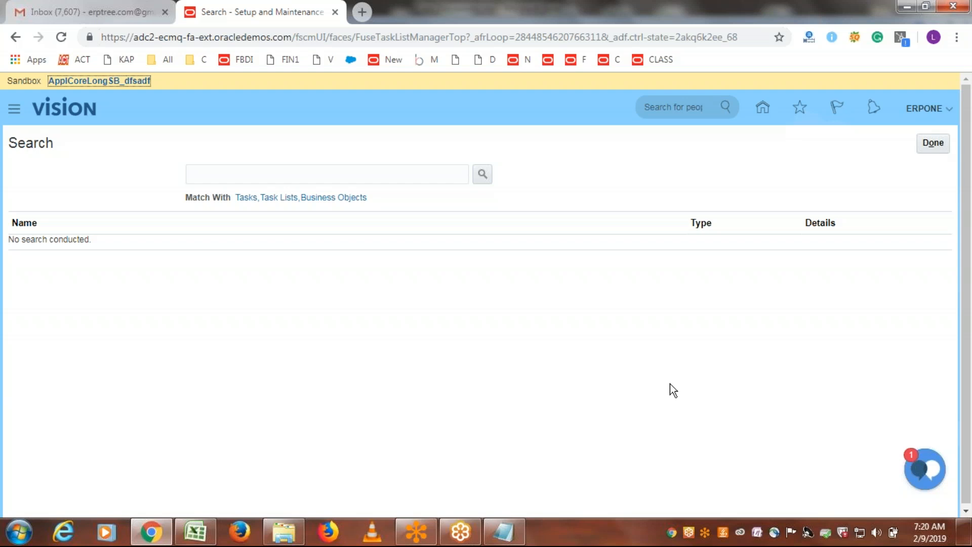
pyautogui.click(295, 172)
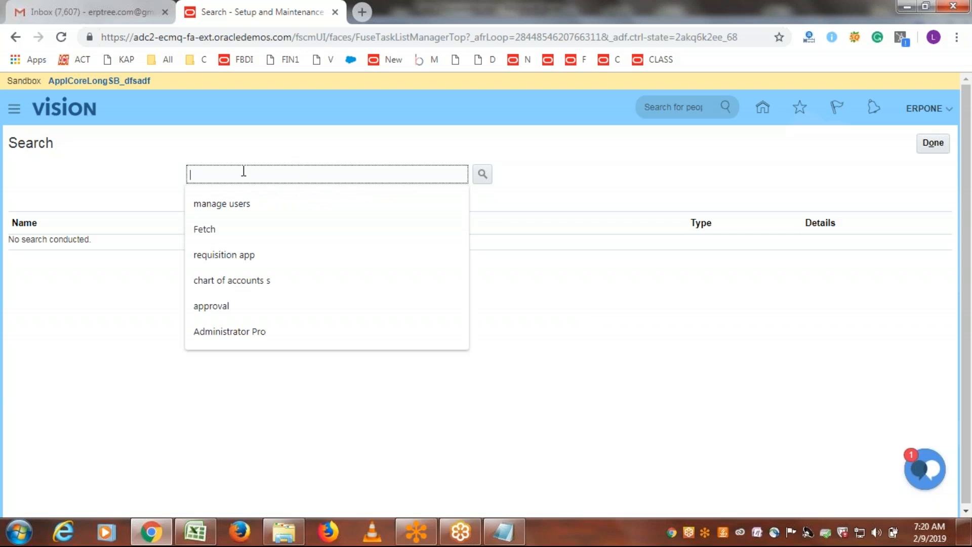
pyautogui.click(595, 191)
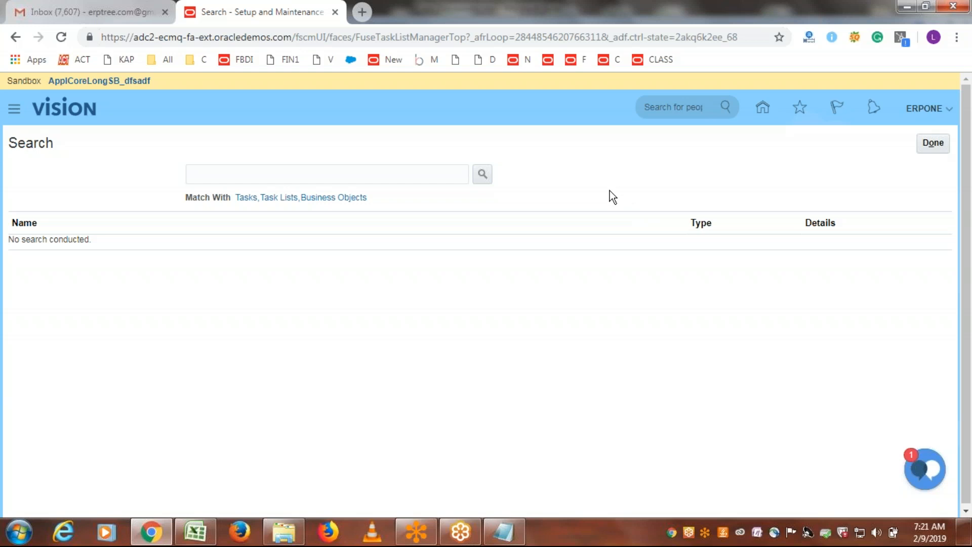
pyautogui.click(329, 181)
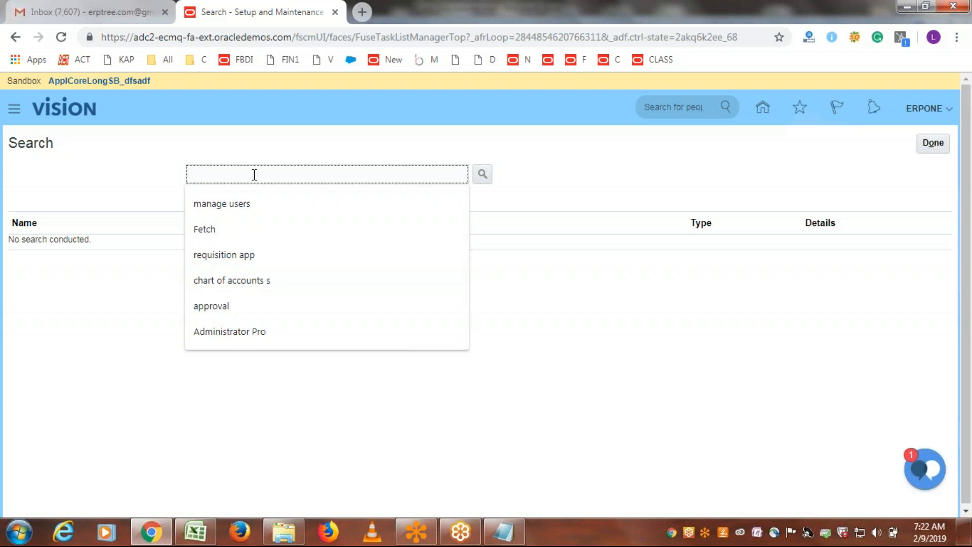
pyautogui.click(610, 174)
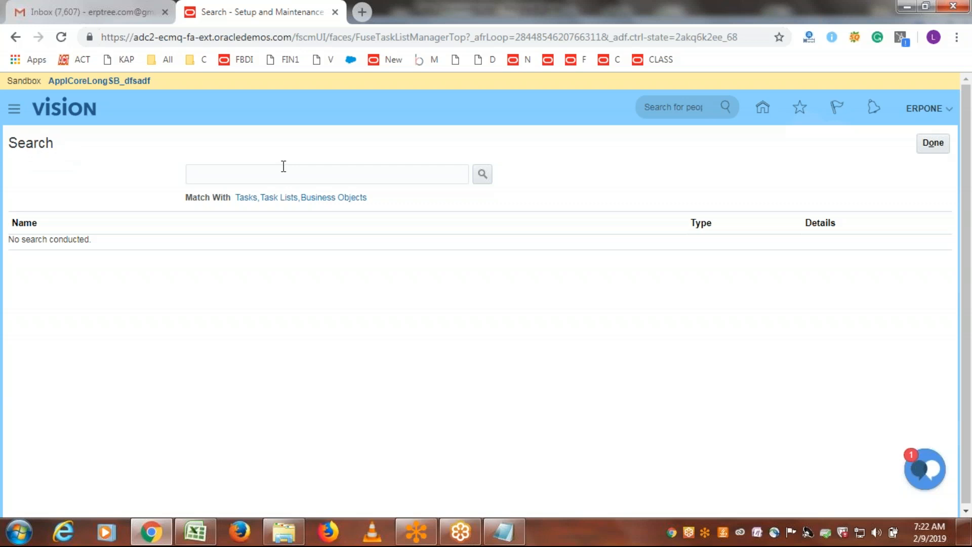
# - Search the setup tasks for "Manage Geo" and open the Manage Geographies task
pyautogui.click(321, 173)
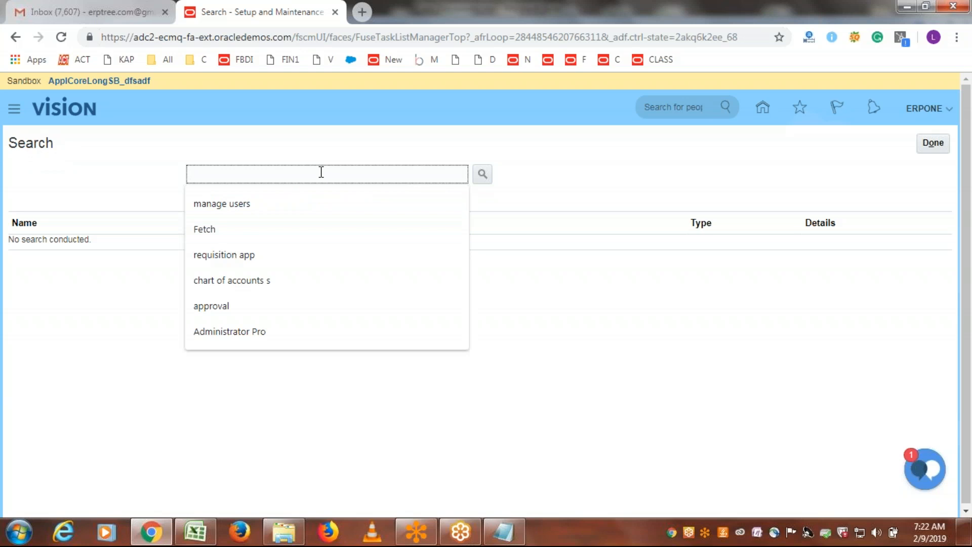
pyautogui.write('Manage')
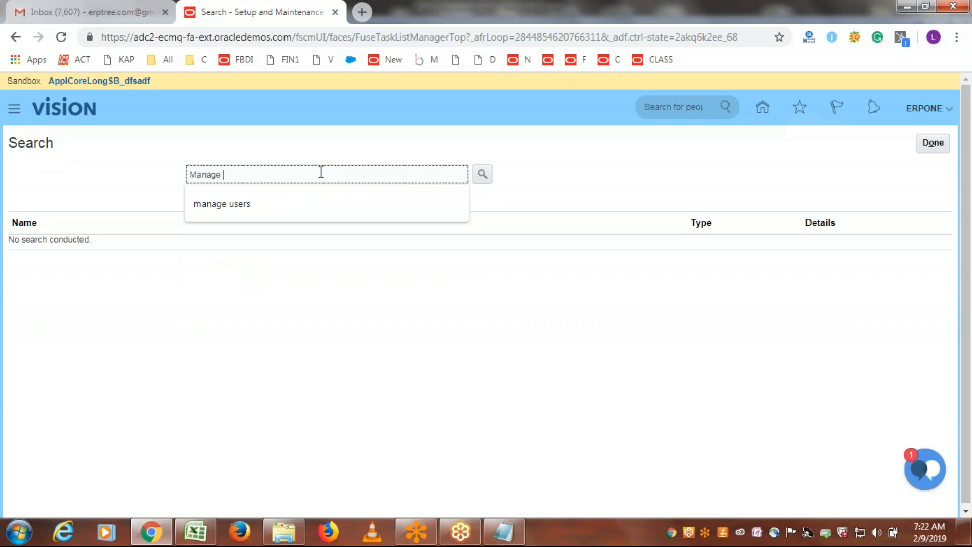
pyautogui.write(' Geo')
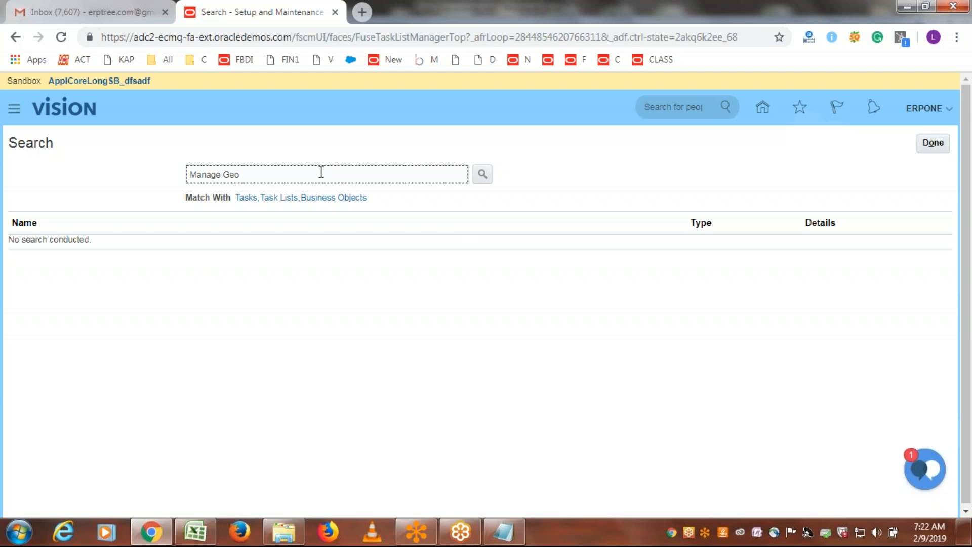
pyautogui.click(482, 176)
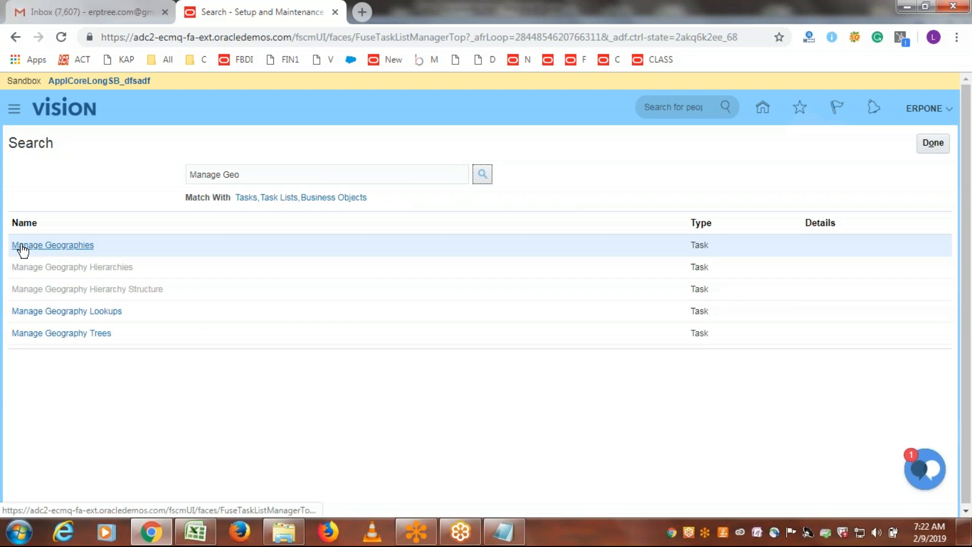
pyautogui.click(71, 245)
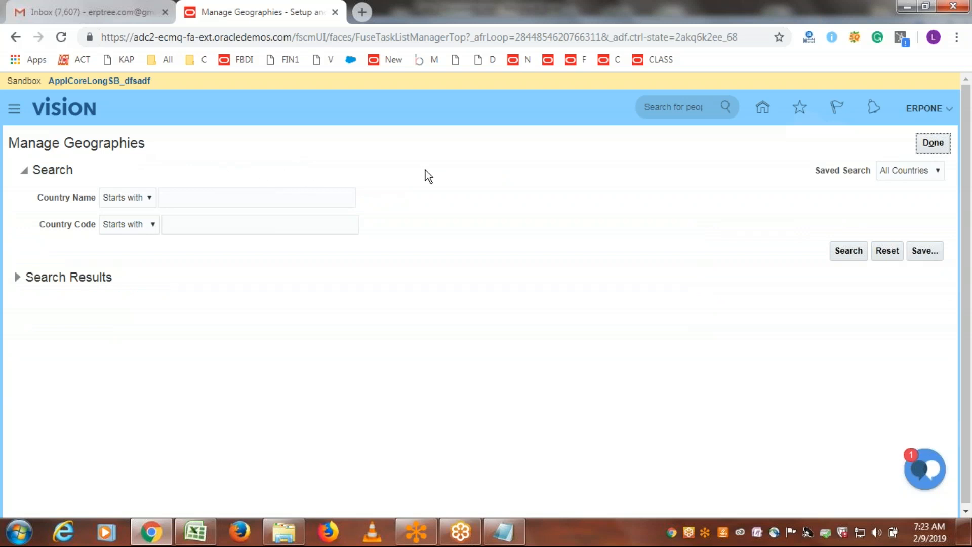
# - Search Manage Geographies for countries whose country code starts with US
pyautogui.click(242, 227)
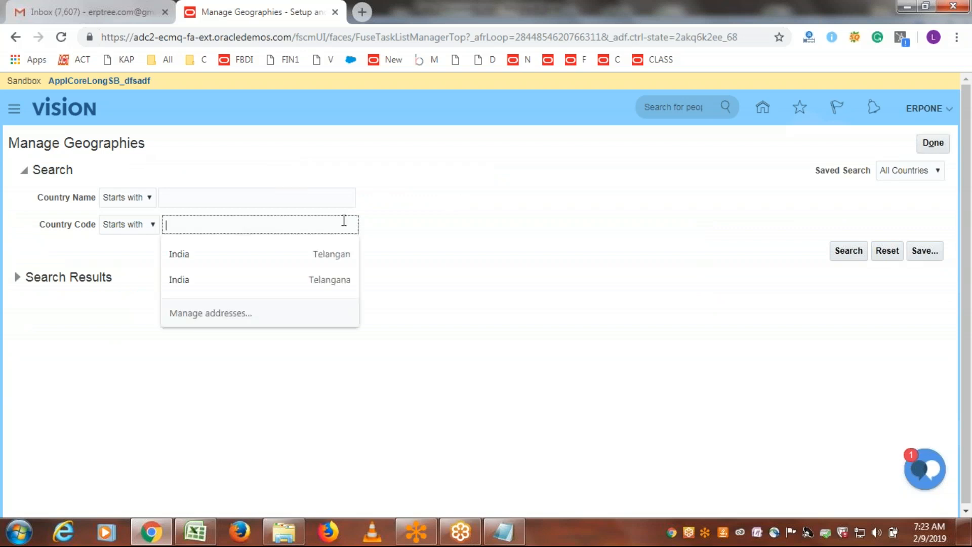
pyautogui.write('US')
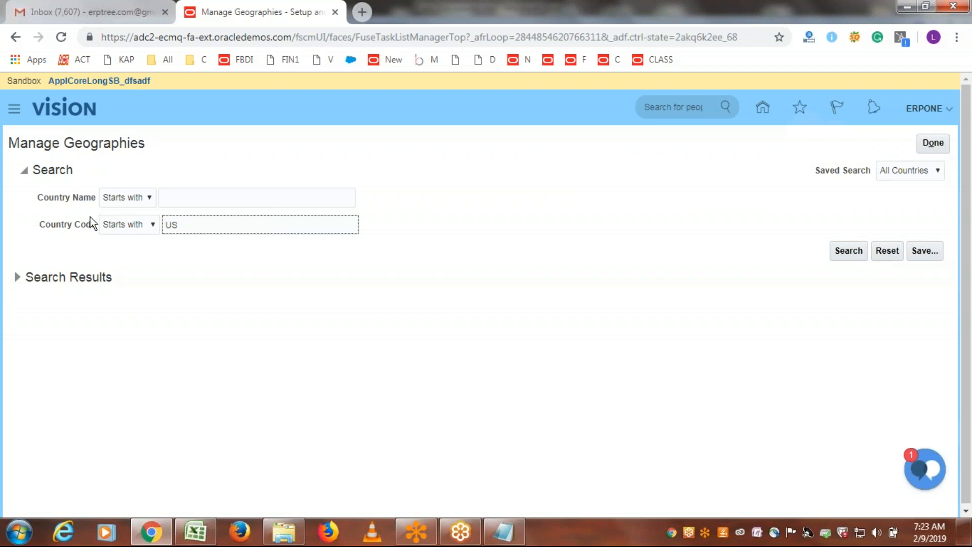
pyautogui.moveTo(41, 227); pyautogui.dragTo(93, 227)
pyautogui.click(222, 222)
pyautogui.click(445, 224)
pyautogui.click(250, 217)
pyautogui.click(848, 252)
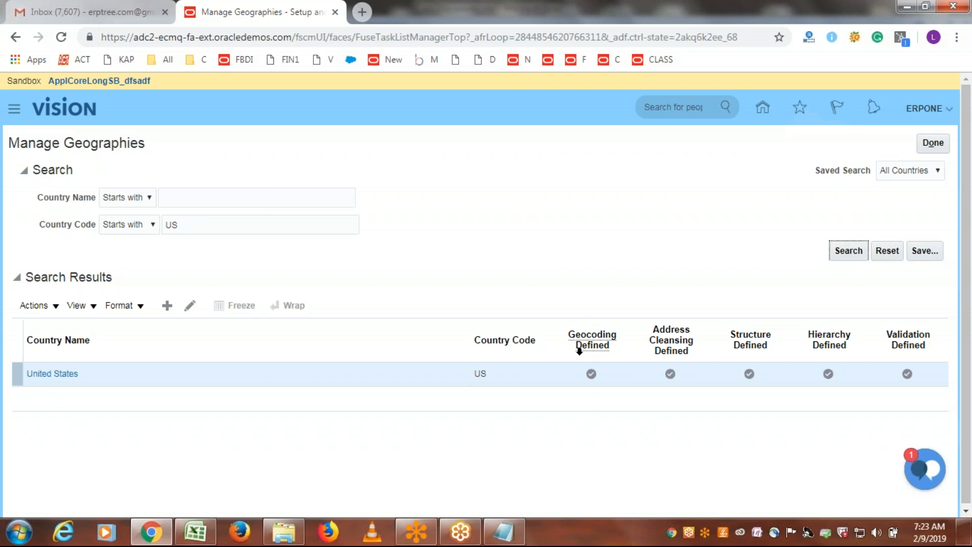
# - Toggle the Geocoding Defined setting for United States off and back on
pyautogui.moveTo(575, 332)
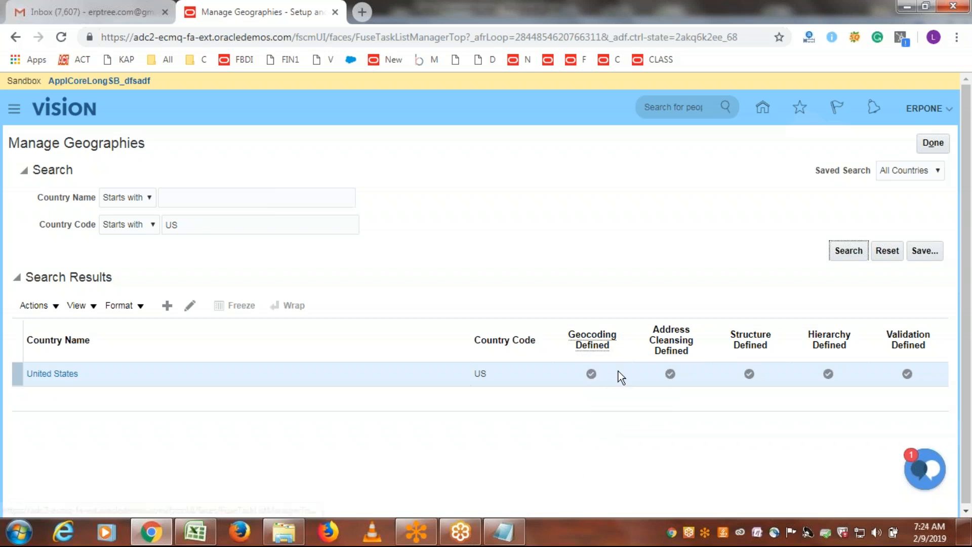
pyautogui.click(591, 375)
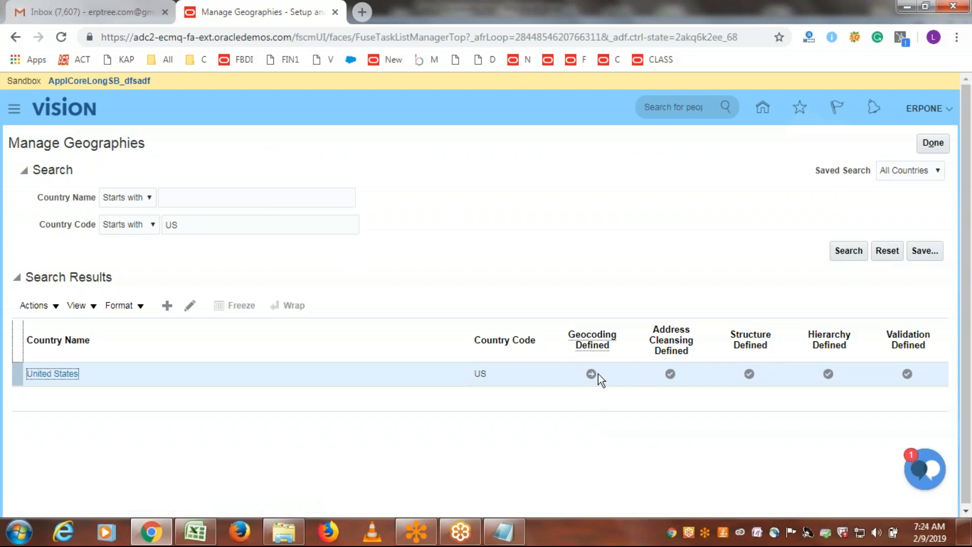
pyautogui.moveTo(592, 377)
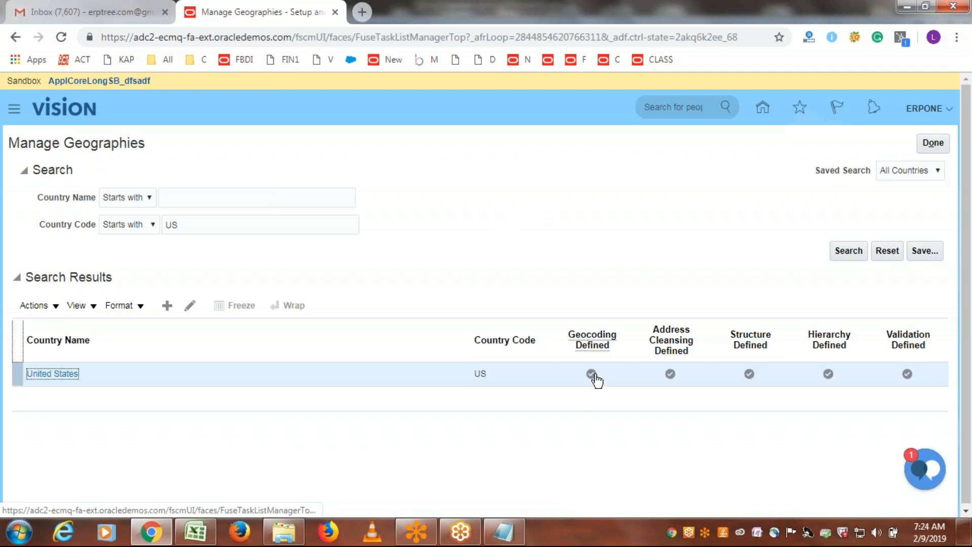
pyautogui.moveTo(584, 340)
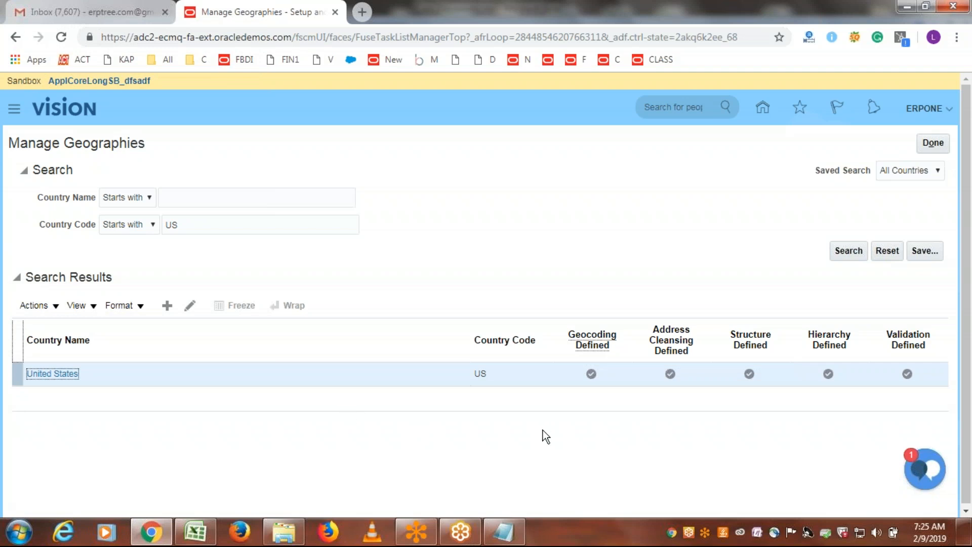
# - Open the address cleansing settings for United States and save the Real-Time Address Cleansing Level as Optional
pyautogui.click(671, 375)
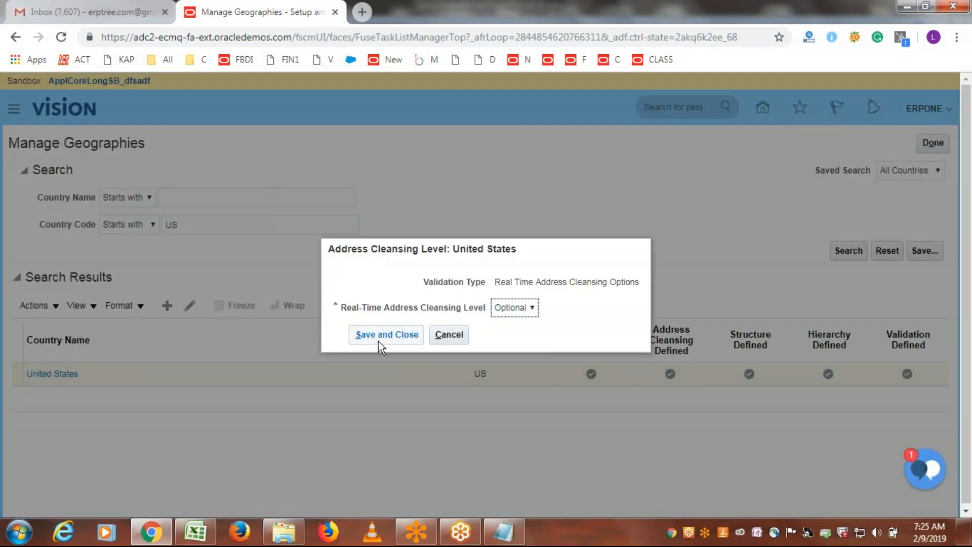
pyautogui.click(387, 337)
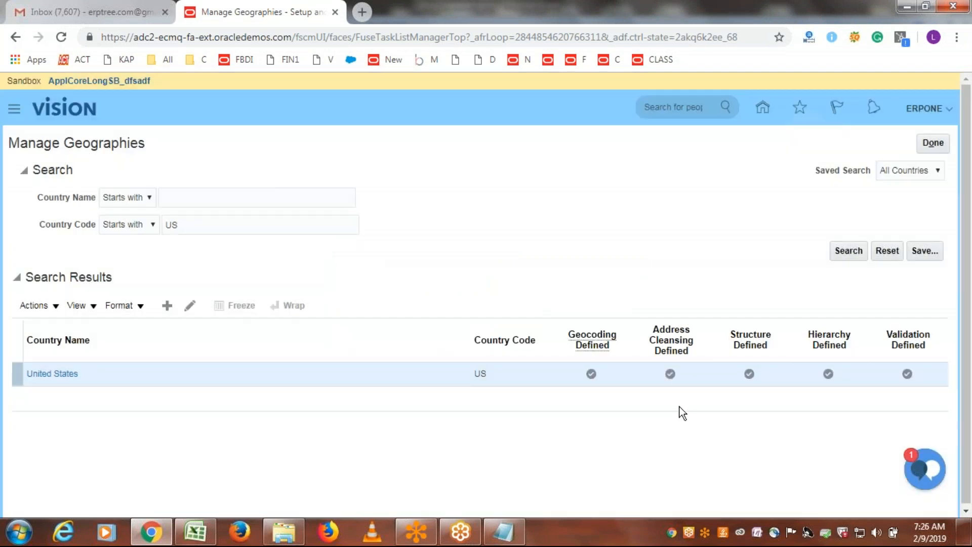
pyautogui.click(671, 339)
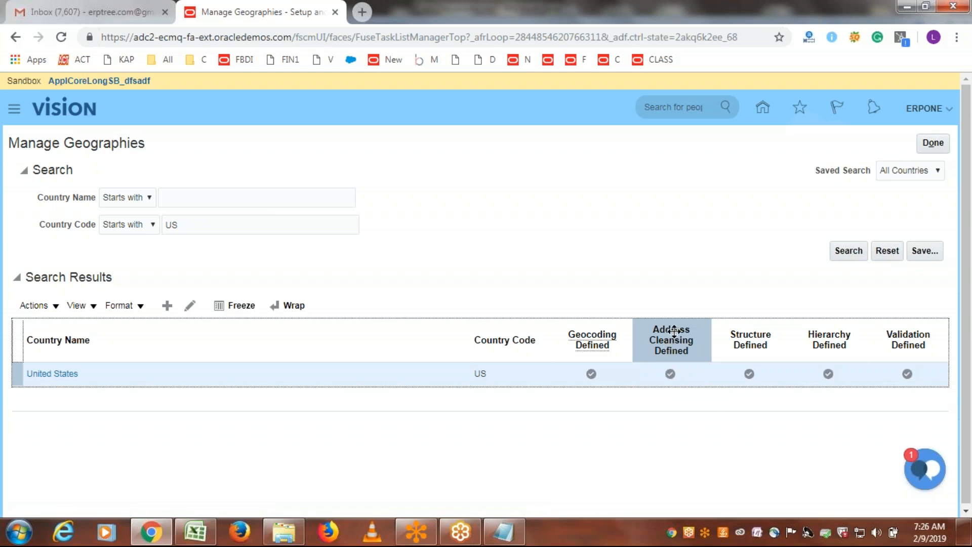
pyautogui.click(670, 375)
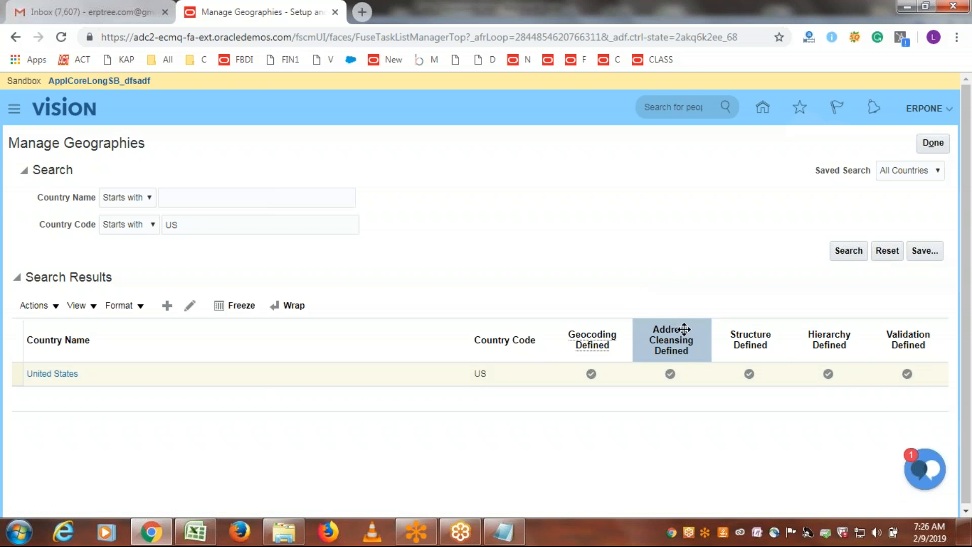
pyautogui.click(559, 369)
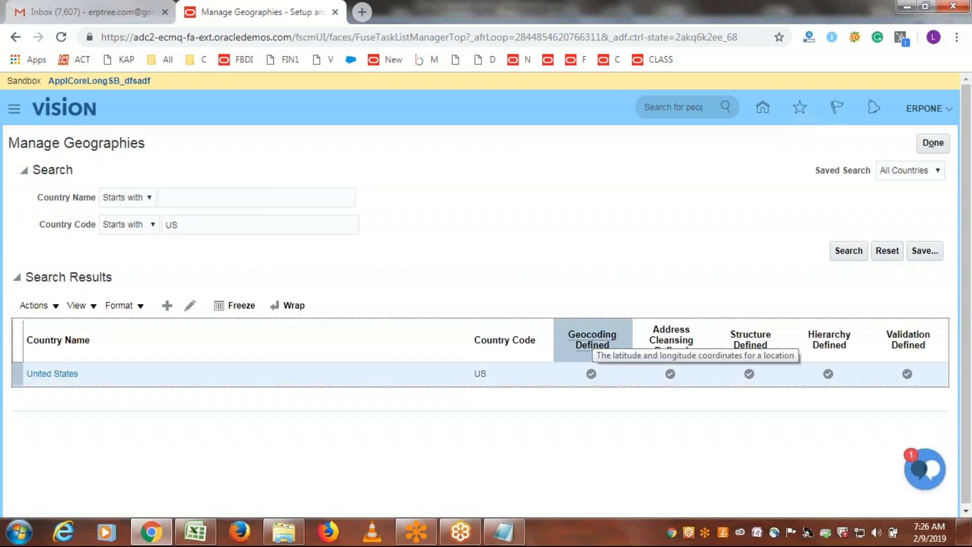
pyautogui.click(671, 338)
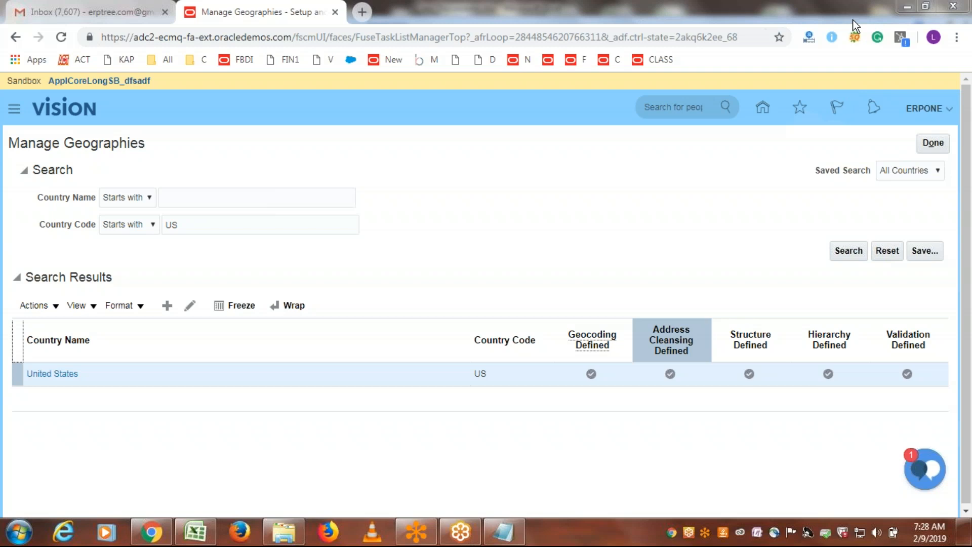
pyautogui.click(671, 377)
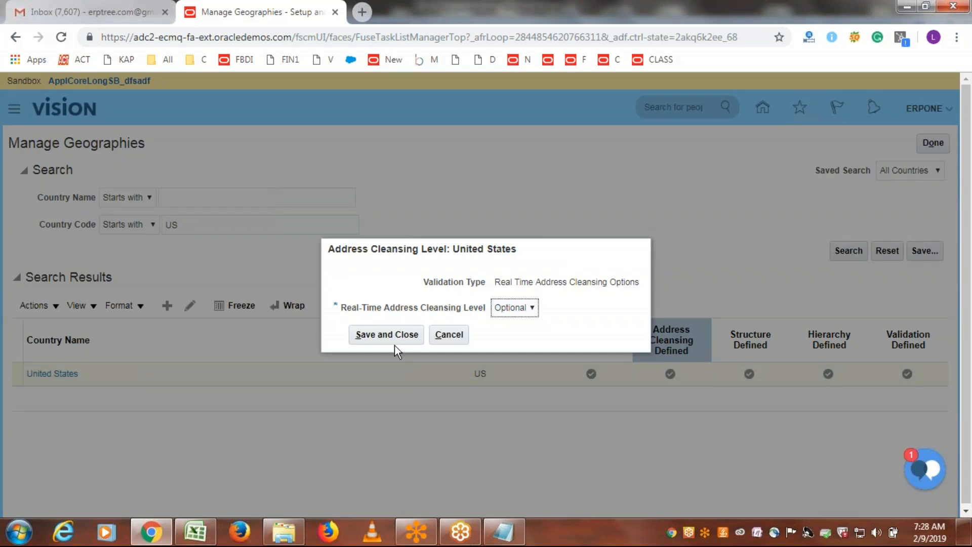
pyautogui.click(381, 336)
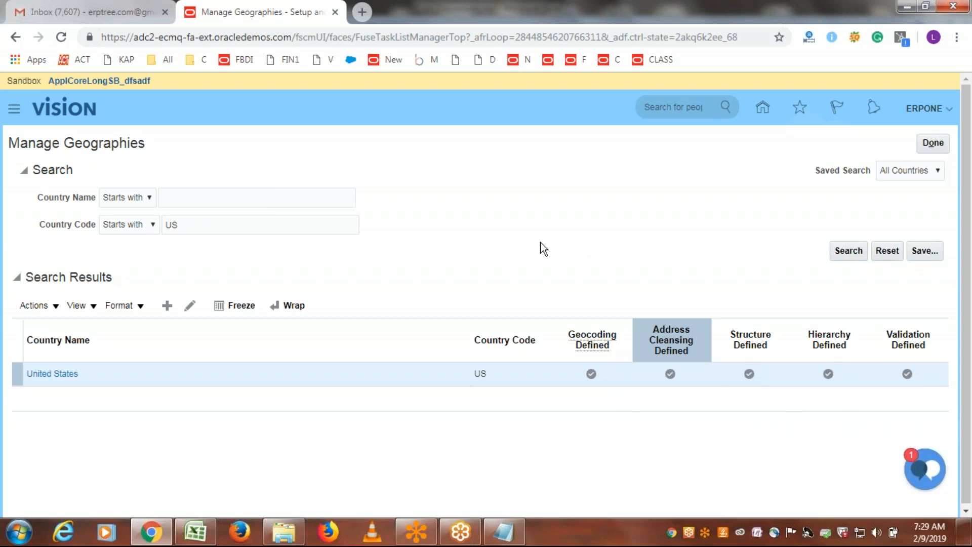
# - Examine the actions available for the United States row, including the Import Geography Data option
pyautogui.click(592, 378)
pyautogui.click(56, 306)
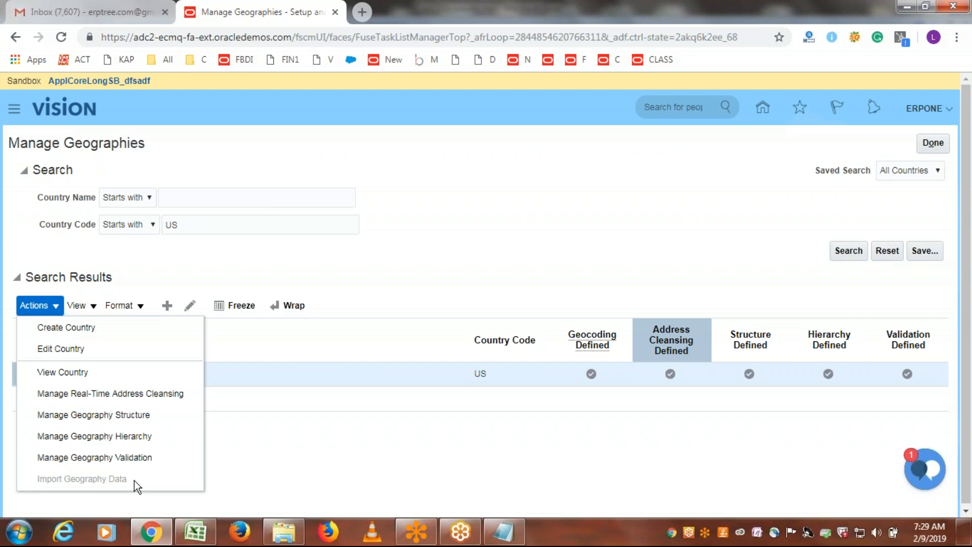
pyautogui.click(234, 373)
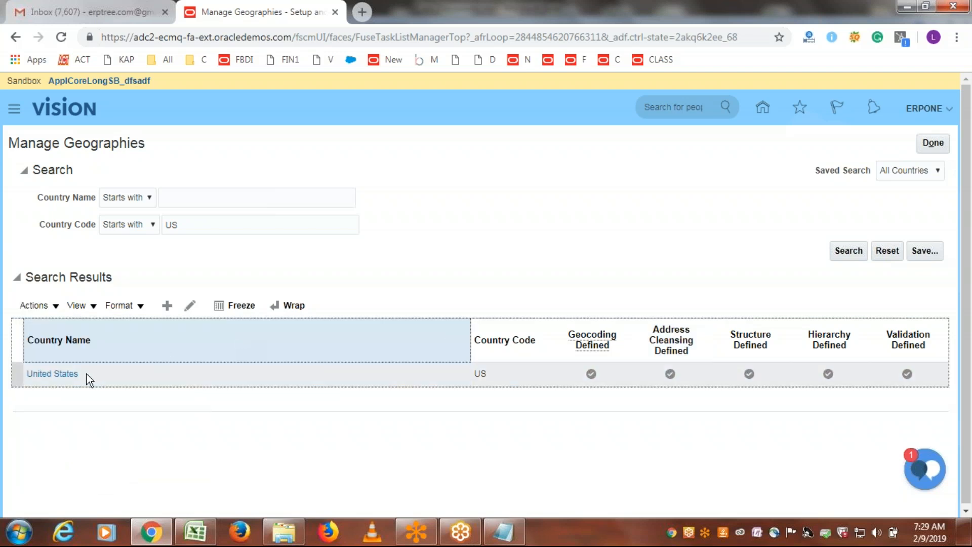
pyautogui.click(60, 308)
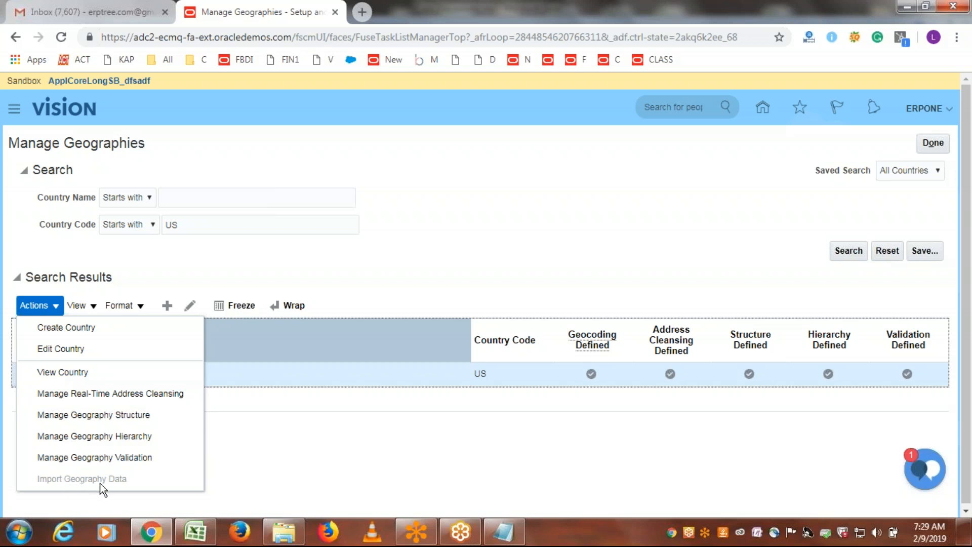
pyautogui.click(215, 268)
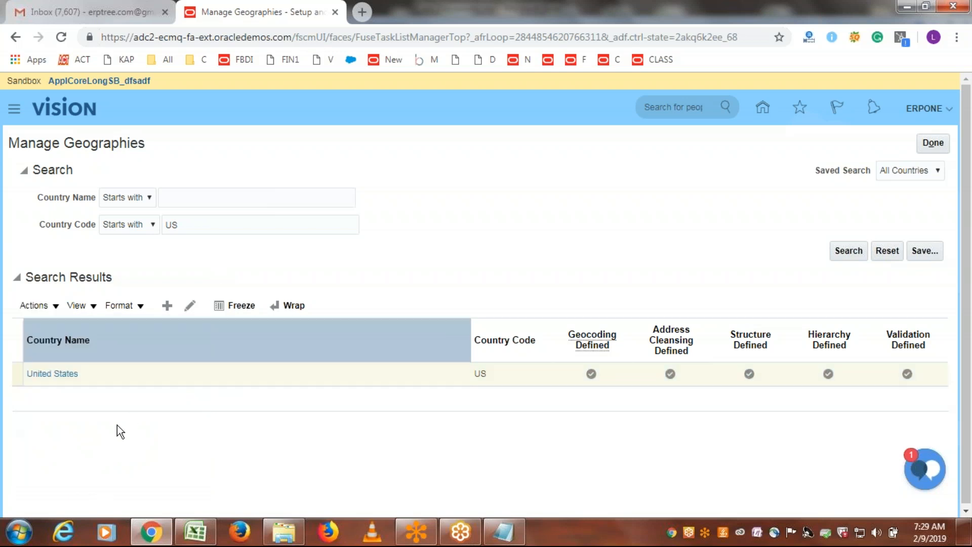
pyautogui.click(156, 375)
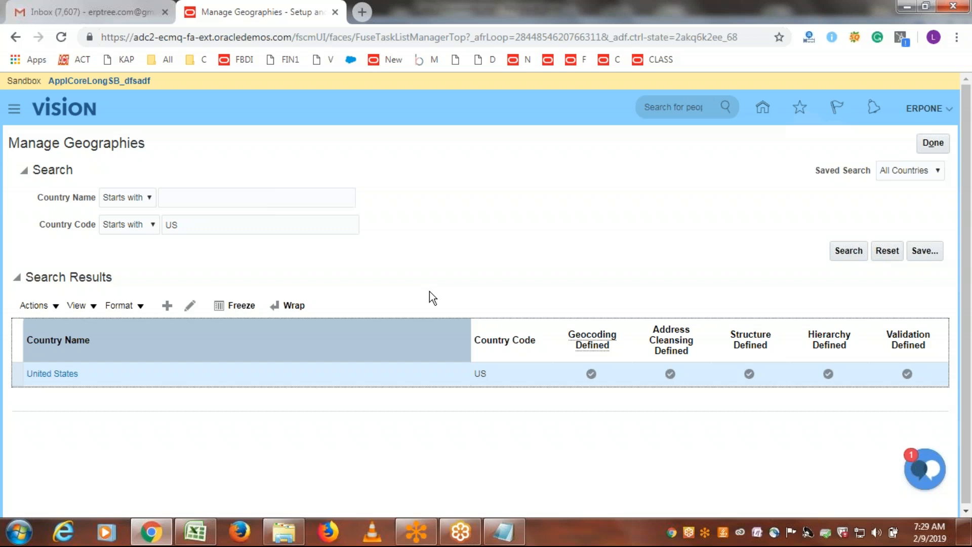
pyautogui.click(56, 307)
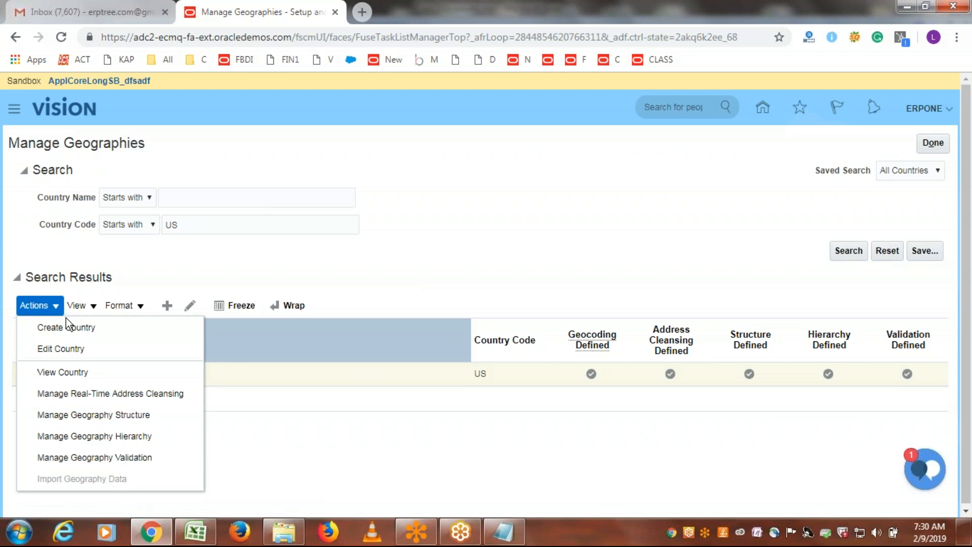
pyautogui.click(209, 223)
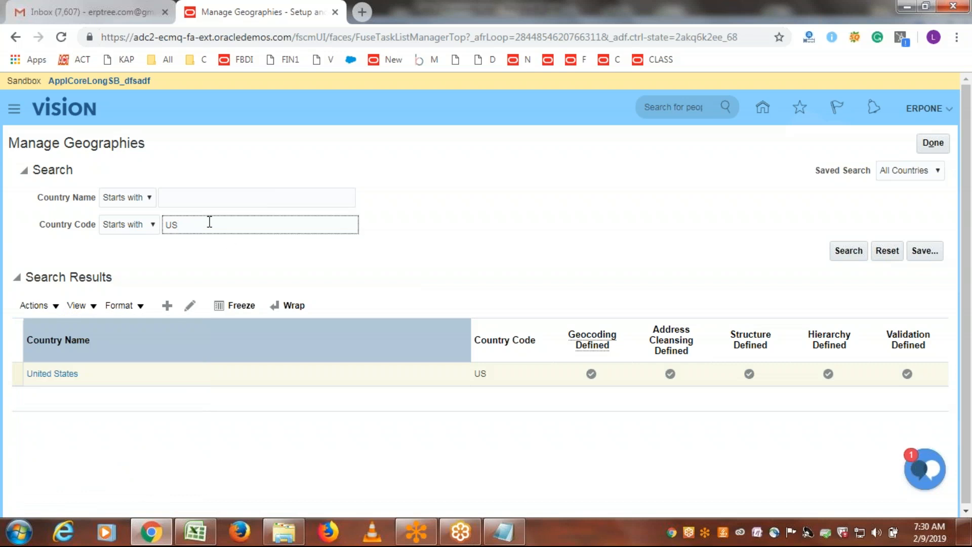
pyautogui.click(56, 306)
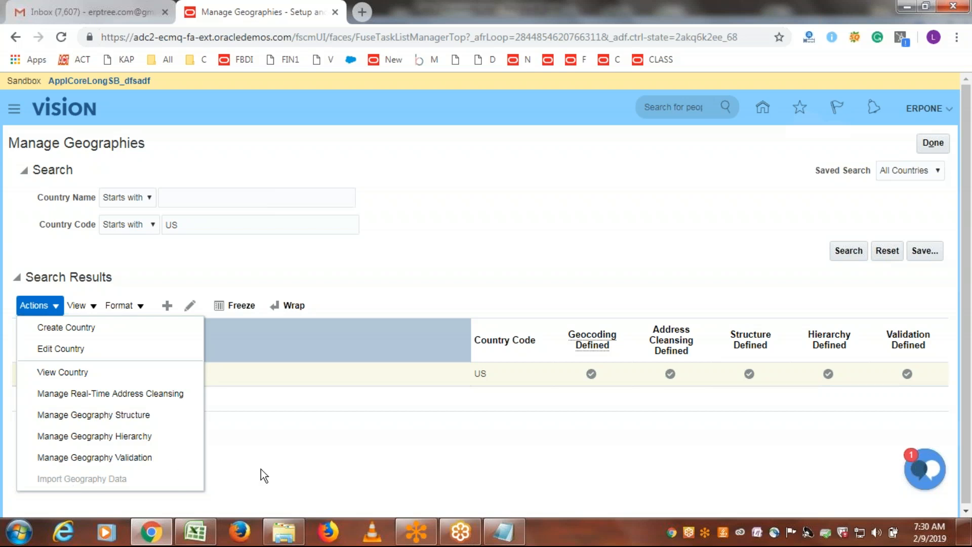
pyautogui.click(448, 266)
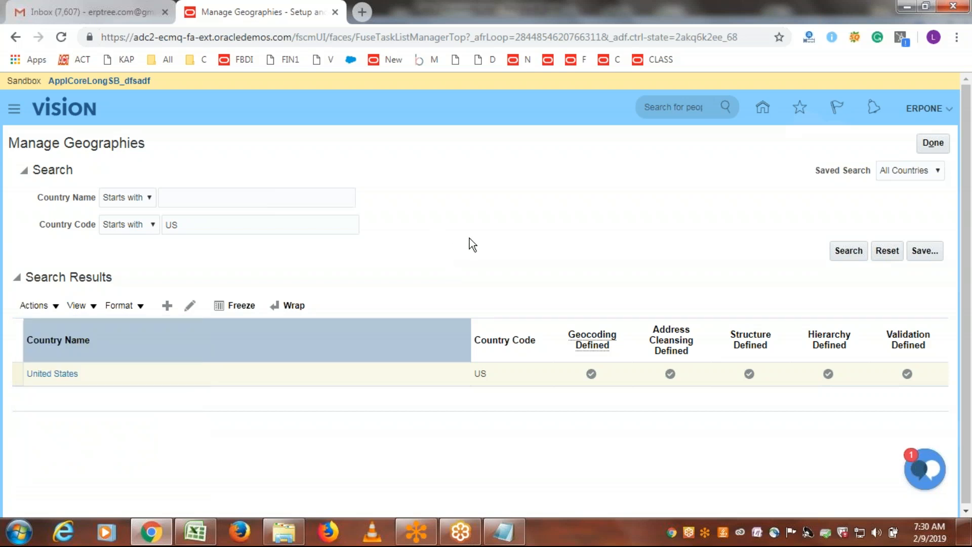
# - Open the geography structure defined for United States to view its levels and geography types
pyautogui.click(749, 375)
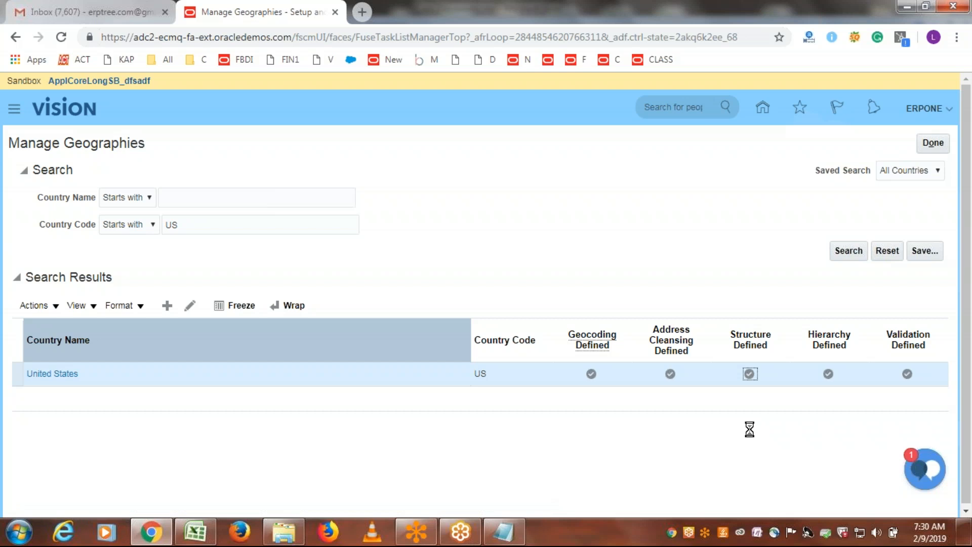
pyautogui.click(749, 375)
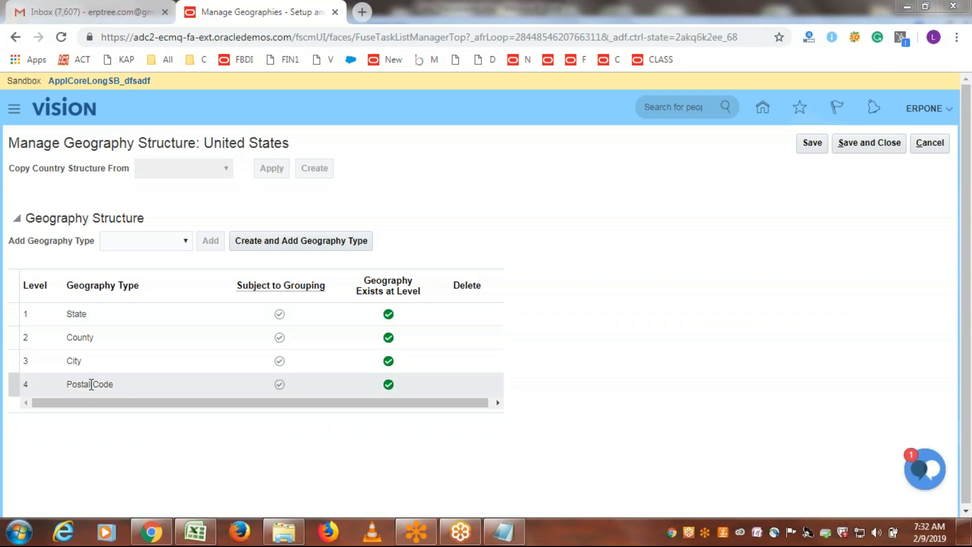
# - Leave the United States geography structure, reopen it to recheck its levels, and cancel without saving
pyautogui.click(939, 144)
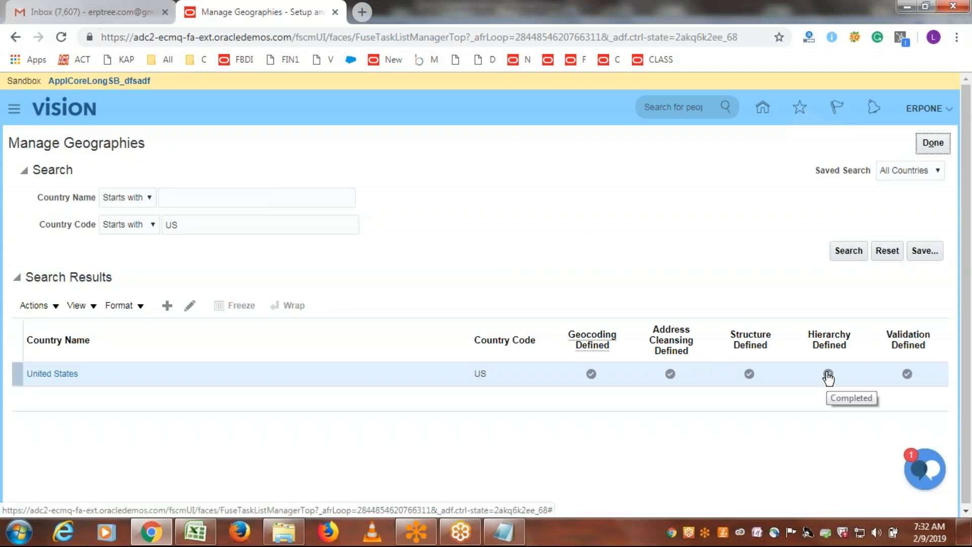
pyautogui.click(750, 374)
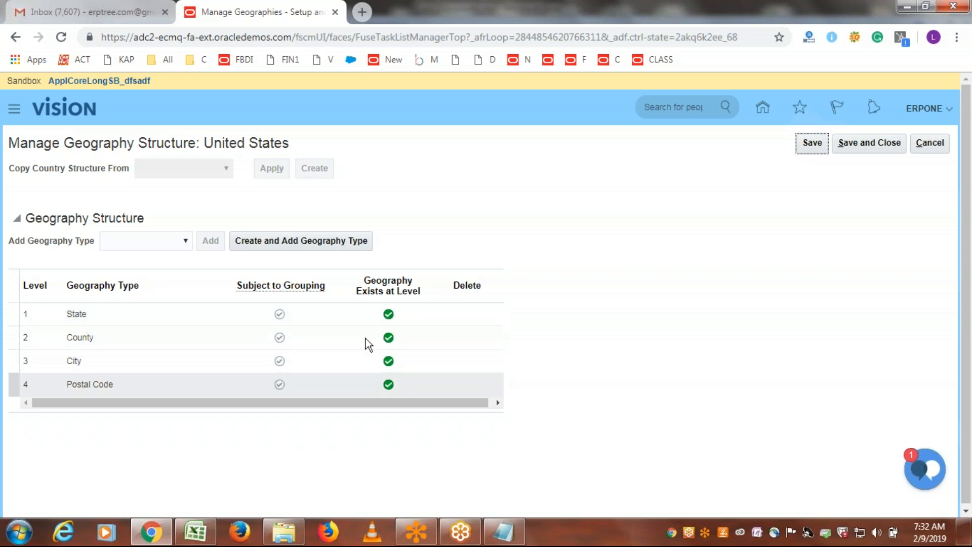
pyautogui.click(939, 144)
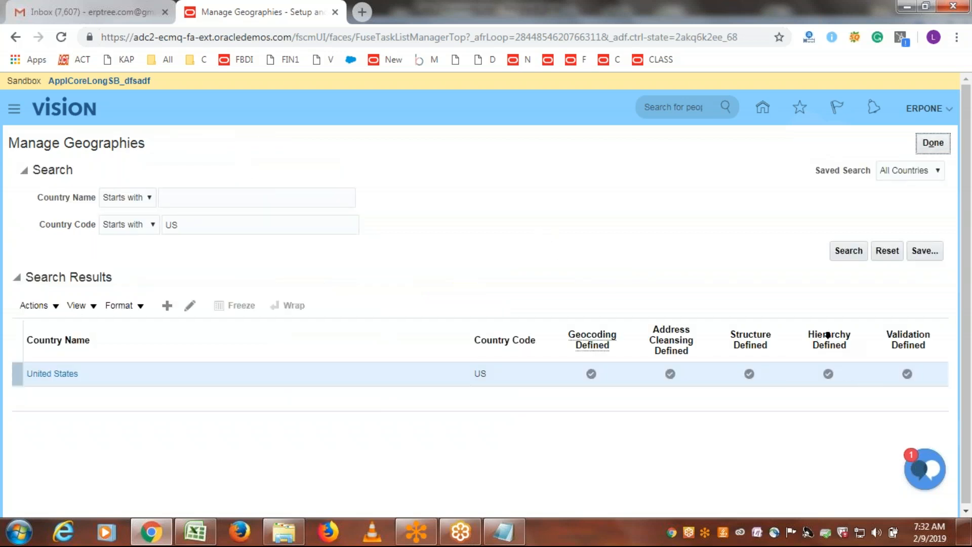
# - Open the United States geography hierarchy, expand AK, Aleutians East Borough and Akutan down to the postal code, and cancel without saving
pyautogui.click(831, 376)
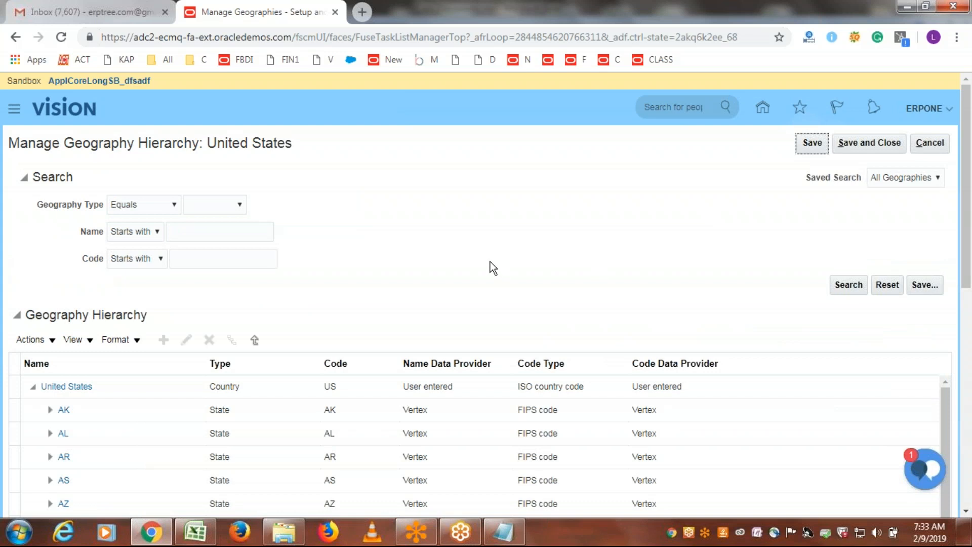
pyautogui.scroll(-4, 489, 261)
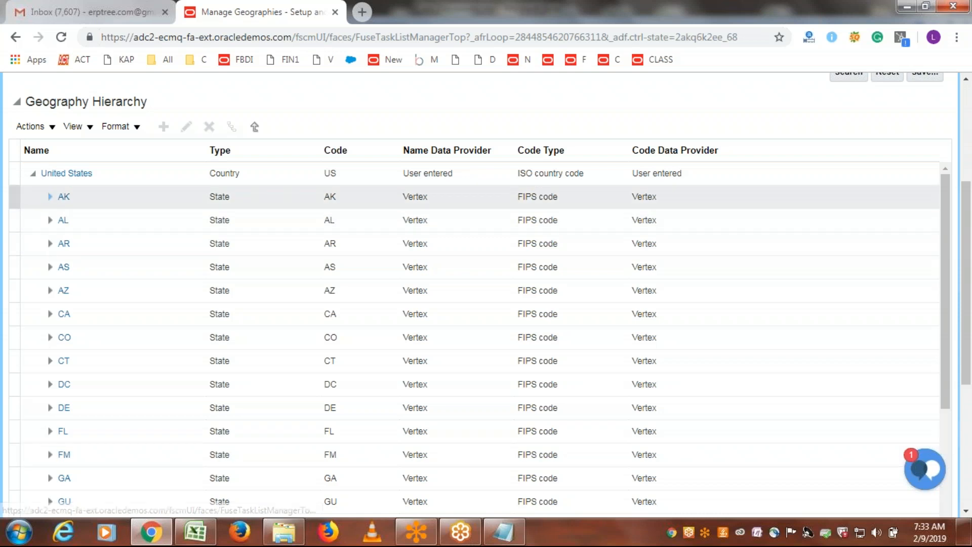
pyautogui.click(50, 197)
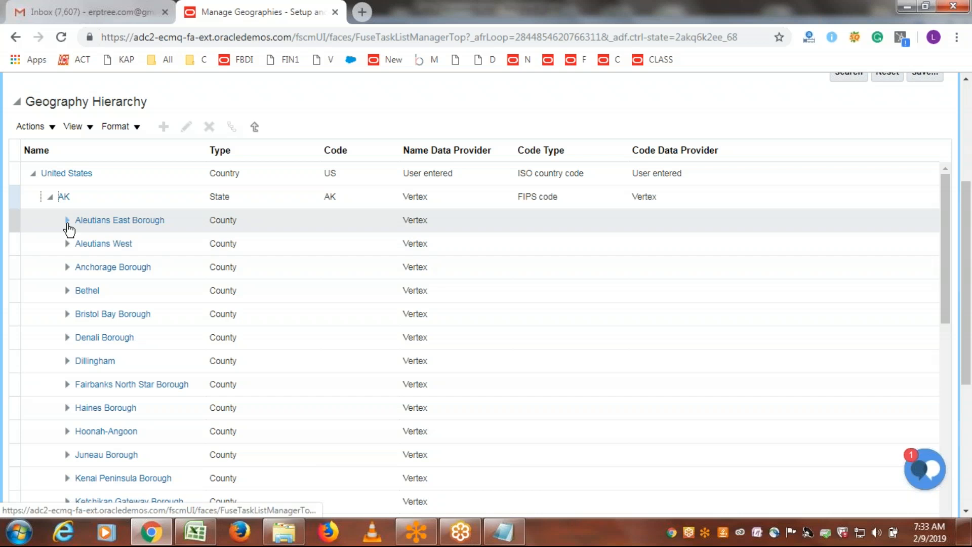
pyautogui.click(67, 221)
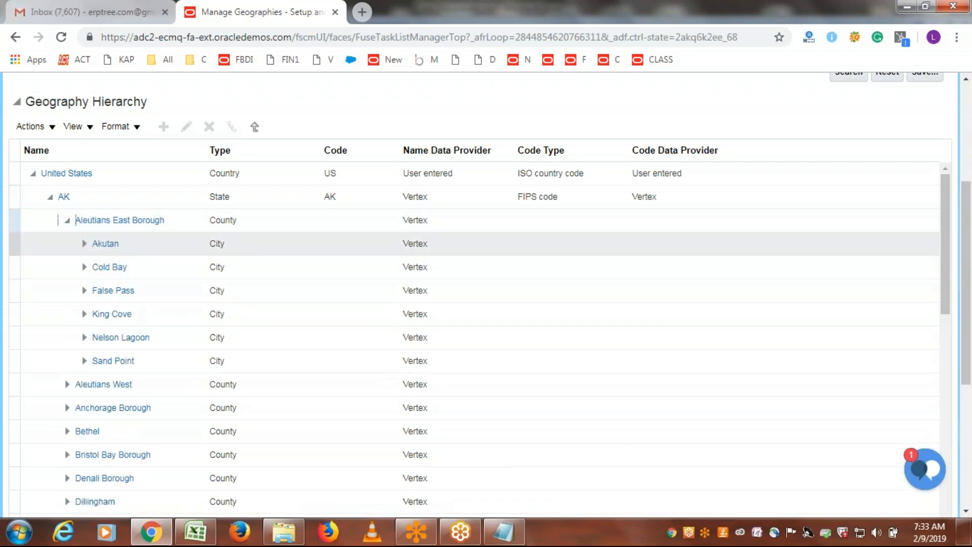
pyautogui.click(85, 243)
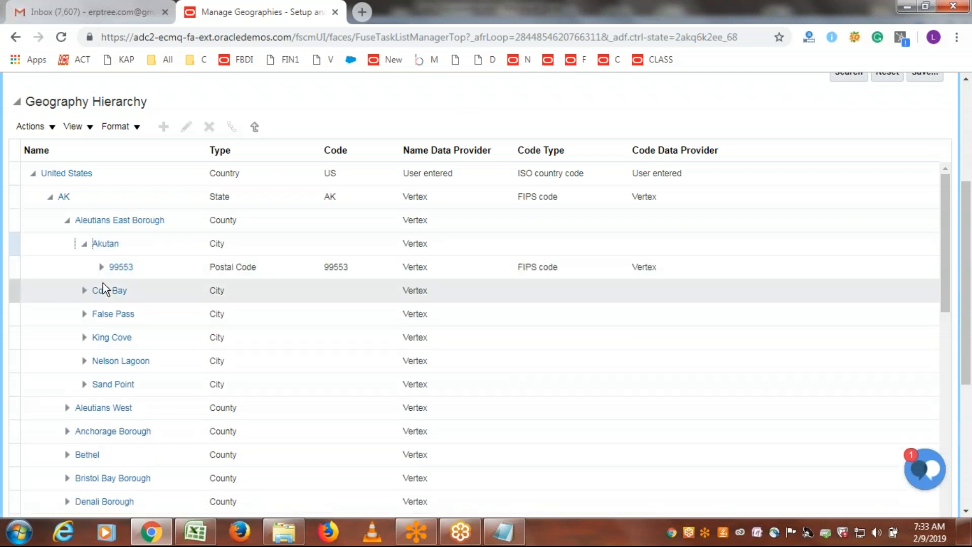
pyautogui.moveTo(971, 287); pyautogui.dragTo(971, 214)
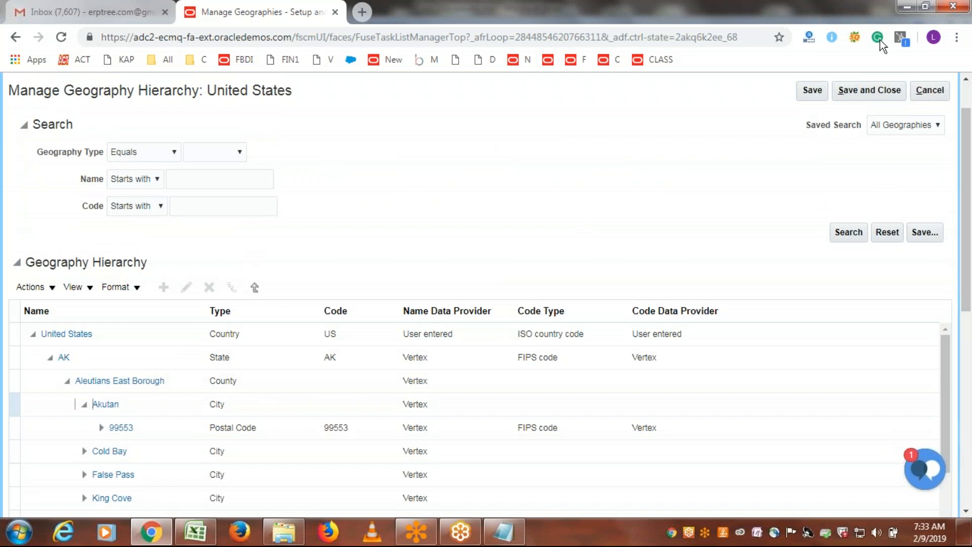
pyautogui.click(866, 21)
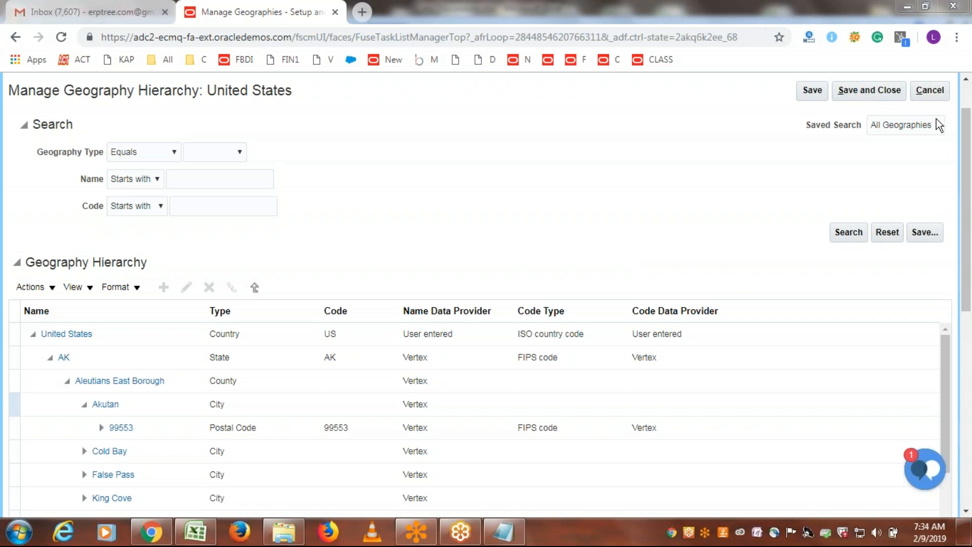
pyautogui.click(930, 91)
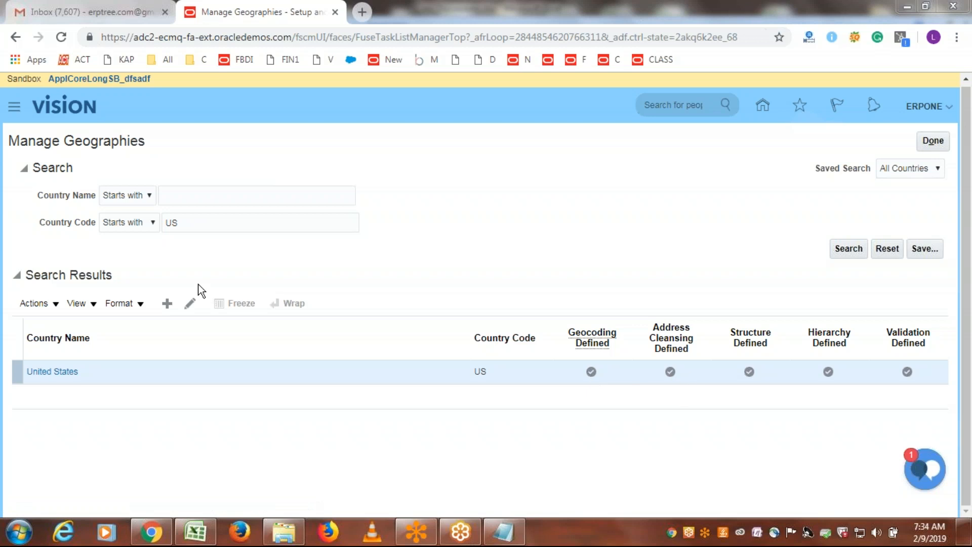
# - Review the actions available for United States and the geography types in its geography structure, then cancel out of the structure
pyautogui.click(56, 306)
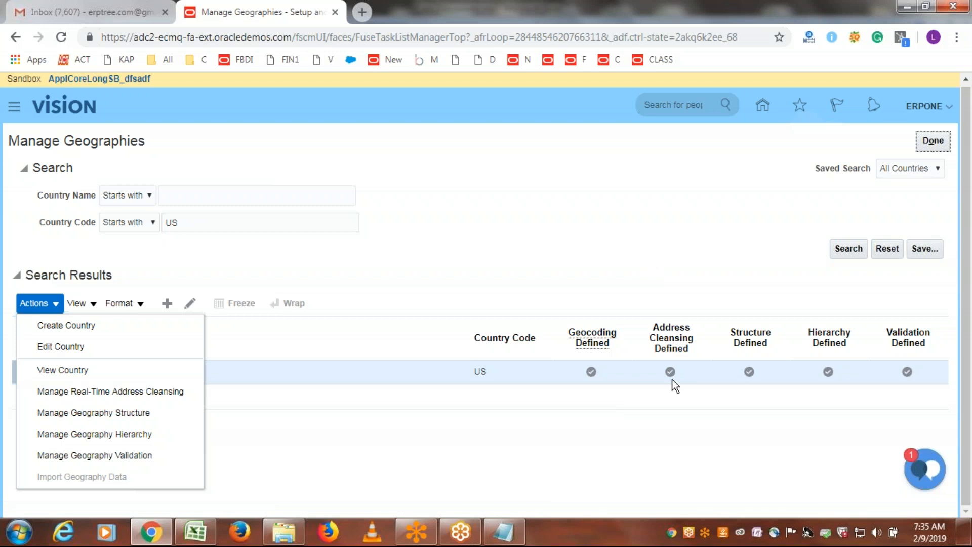
pyautogui.click(631, 262)
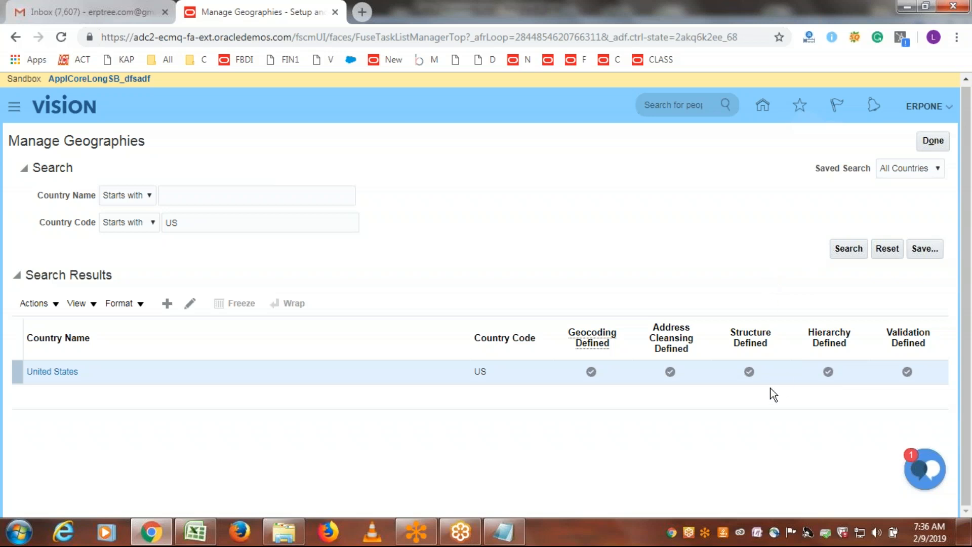
pyautogui.click(750, 372)
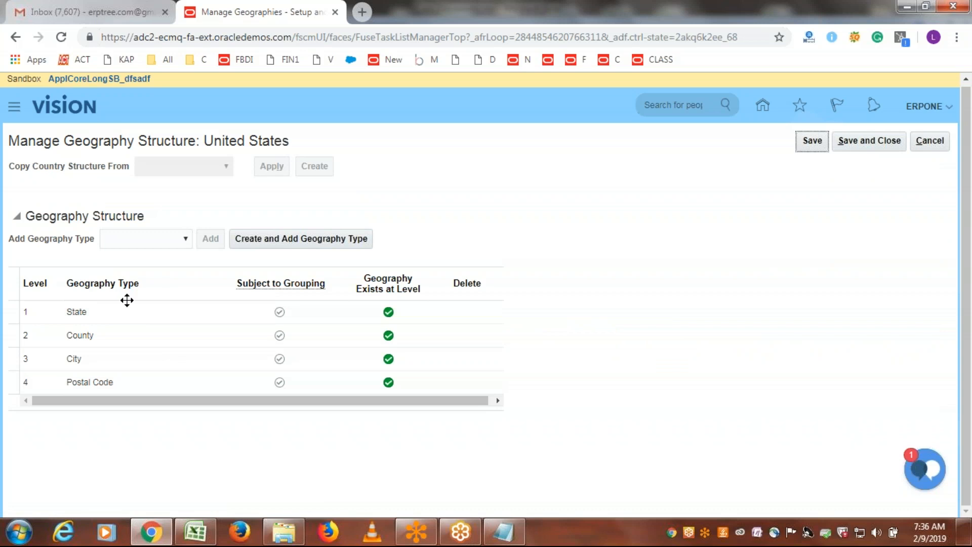
pyautogui.click(71, 337)
pyautogui.click(95, 368)
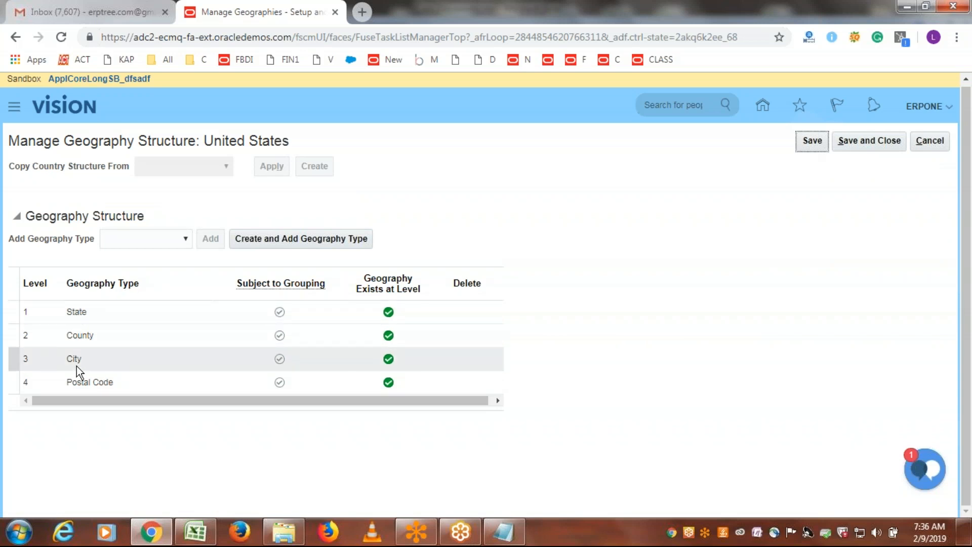
pyautogui.click(80, 382)
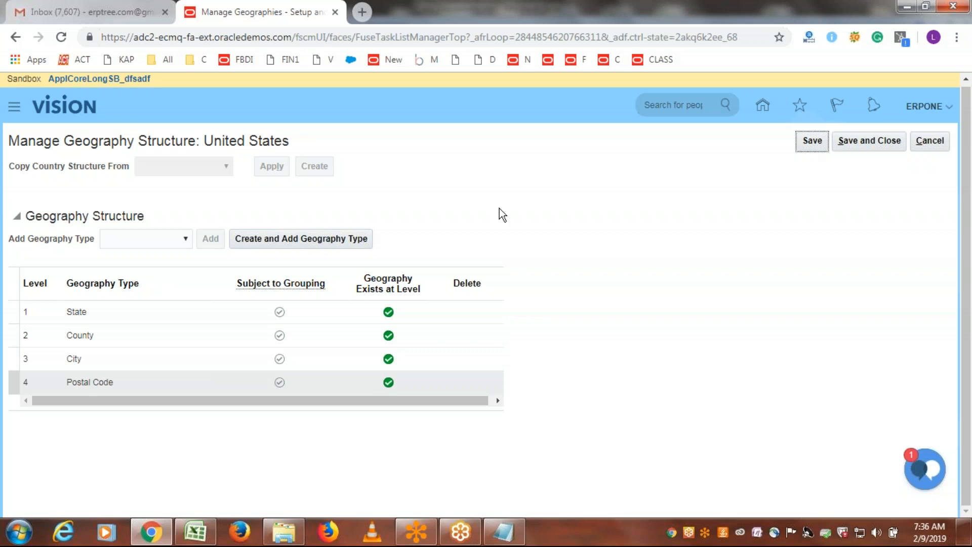
pyautogui.click(930, 141)
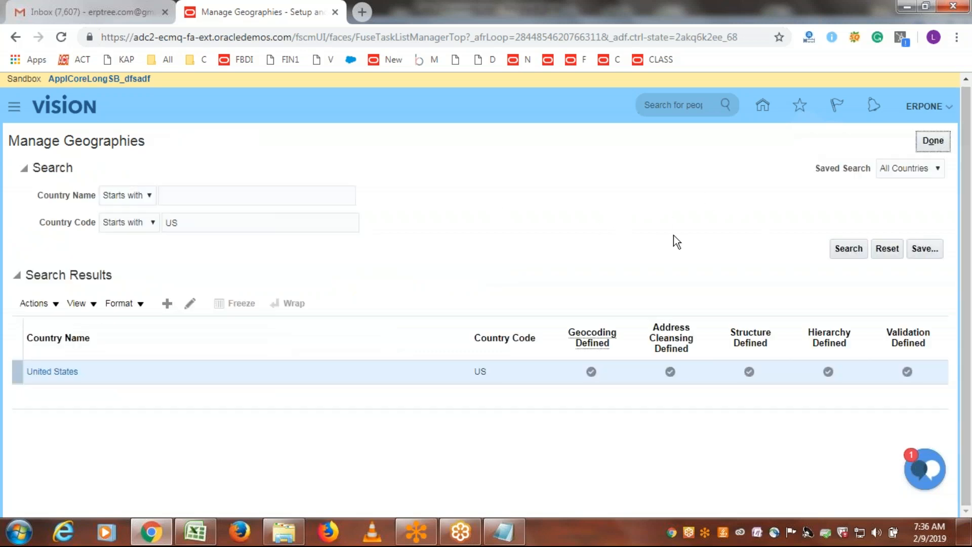
# - Open the geography validation settings for United States and review the Geography Mapping and Validation section
pyautogui.click(908, 375)
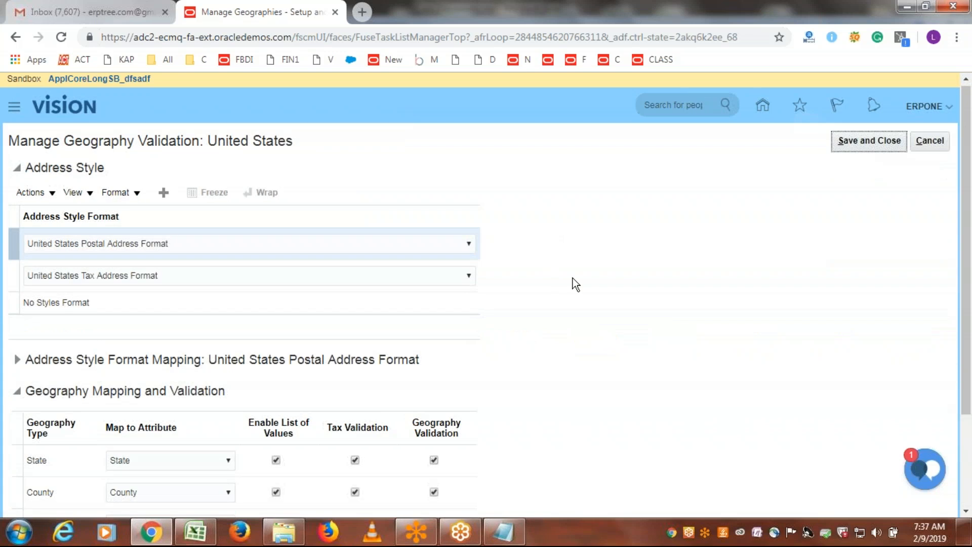
pyautogui.scroll(-2, 969, 340)
pyautogui.scroll(-1, 968, 340)
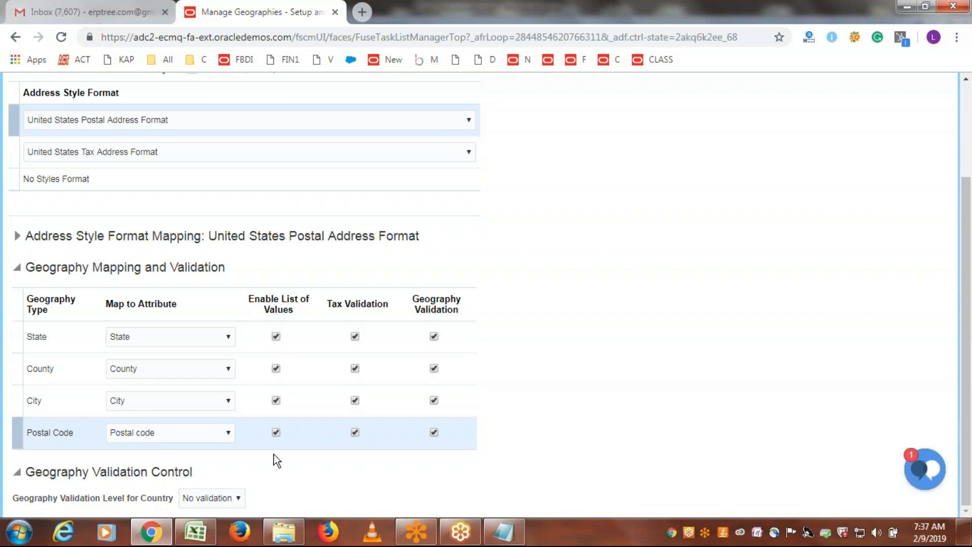
# - Disable Enable List of Values for State, County, City and Postal Code in the geography mapping
pyautogui.click(275, 335)
pyautogui.click(275, 368)
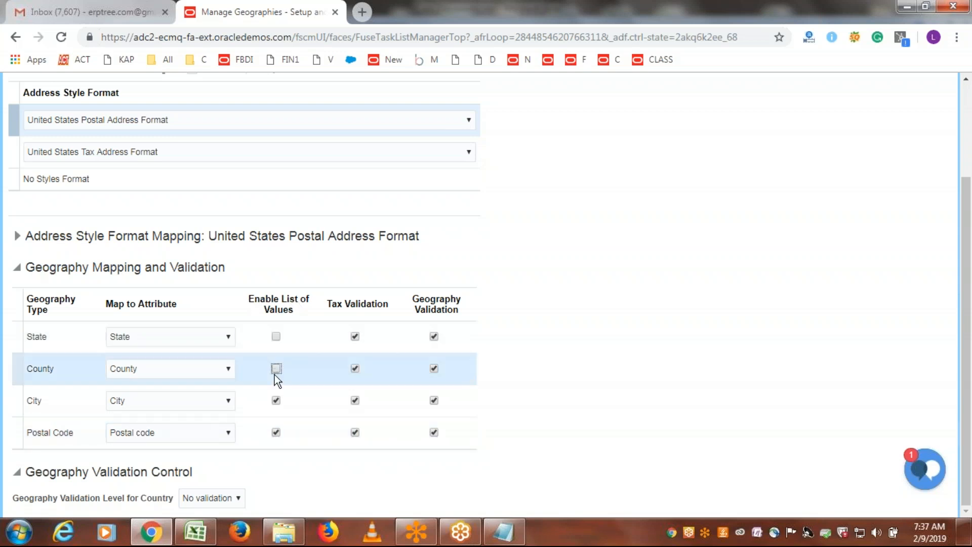
pyautogui.click(276, 400)
pyautogui.click(276, 432)
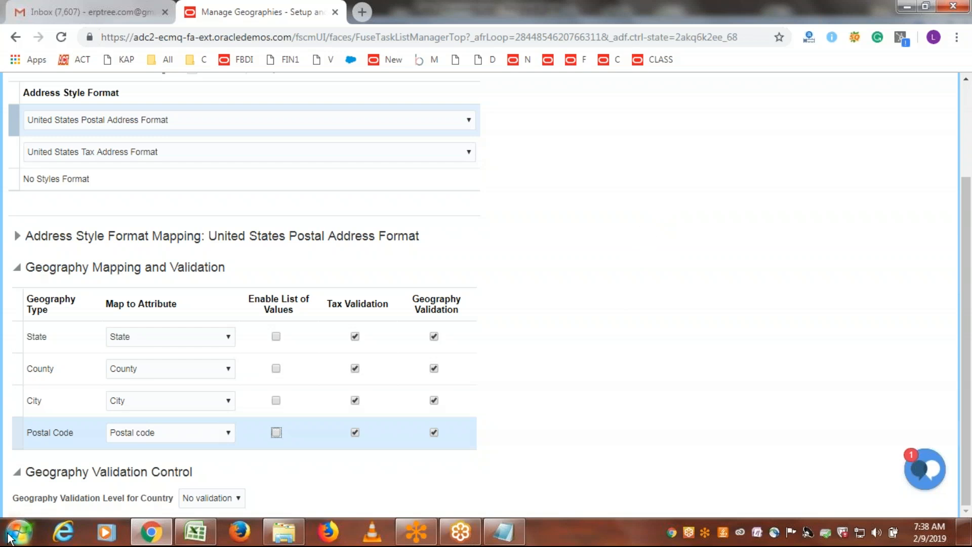
# - Switch to a new blank Notepad document and place its window beside the geography mapping section
pyautogui.click(512, 529)
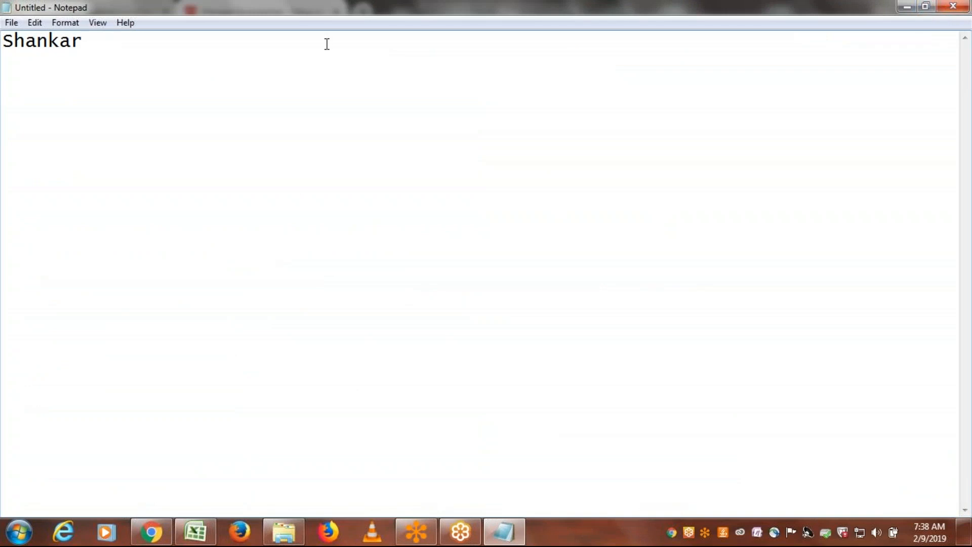
pyautogui.click(907, 6)
pyautogui.click(21, 533)
pyautogui.click(72, 90)
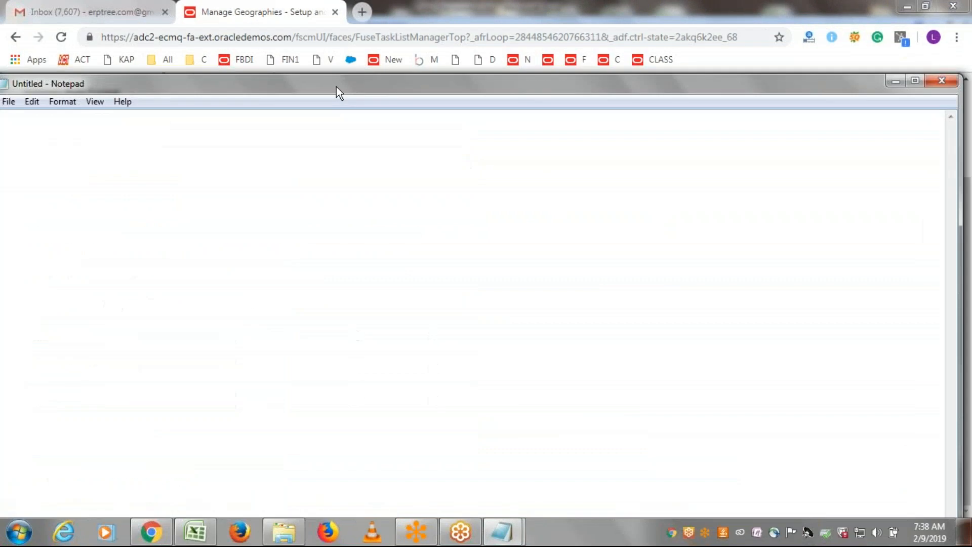
pyautogui.moveTo(337, 87); pyautogui.dragTo(554, 93)
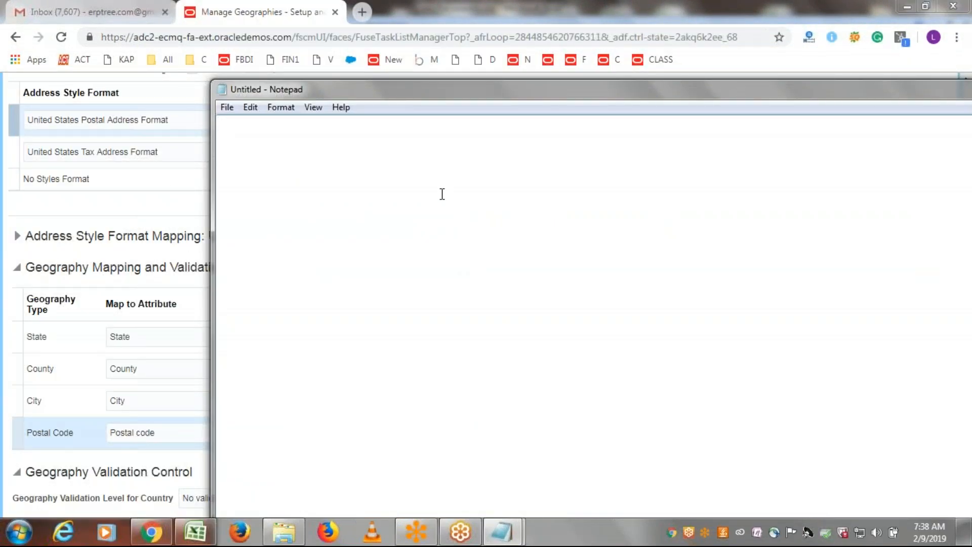
# - Write the city name Dallas and, a few lines below, the misspelling Dalas, and highlight the misspelled name
pyautogui.write('d')
pyautogui.press('BackSpace')
pyautogui.write('Dallas')
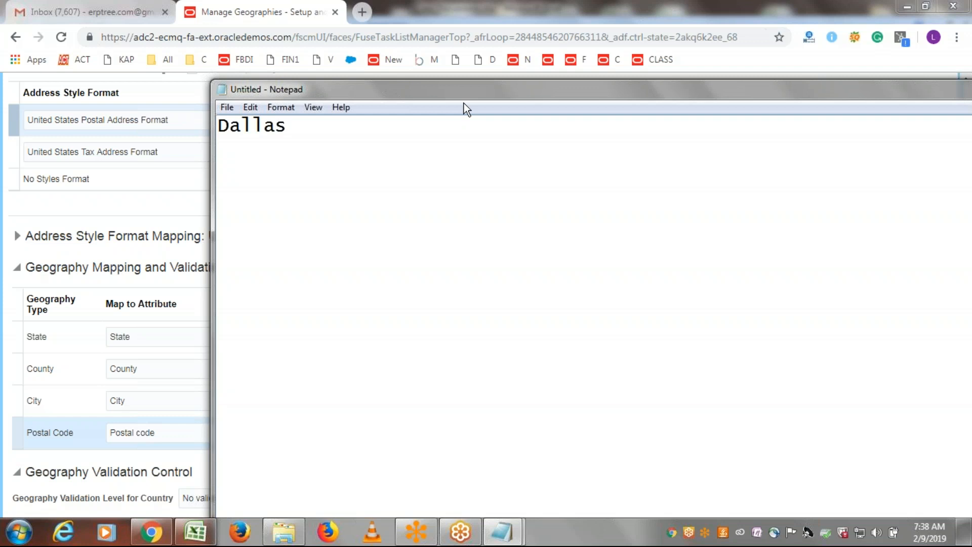
pyautogui.moveTo(464, 90); pyautogui.dragTo(665, 97)
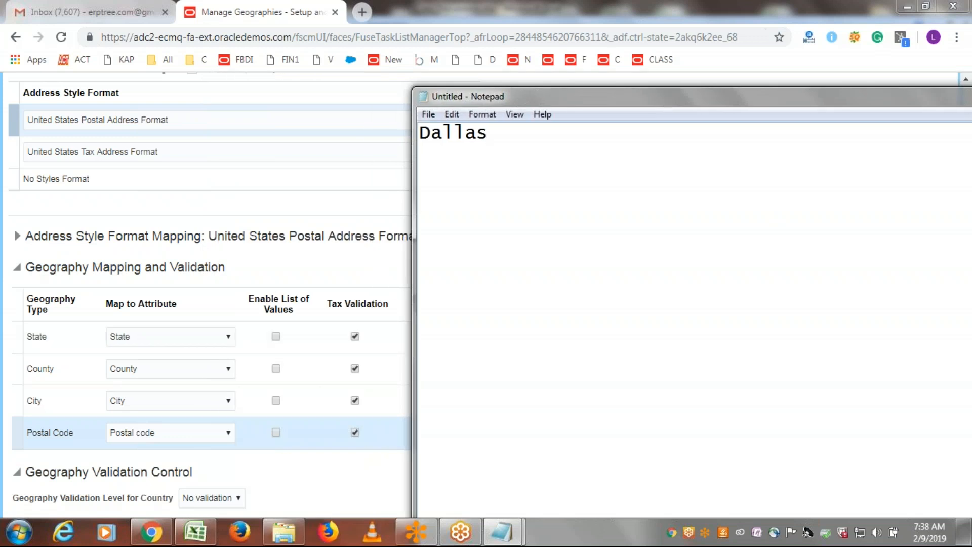
pyautogui.press('Return')
pyautogui.press('Return')
pyautogui.write('Dalas')
pyautogui.moveTo(476, 191); pyautogui.dragTo(418, 191)
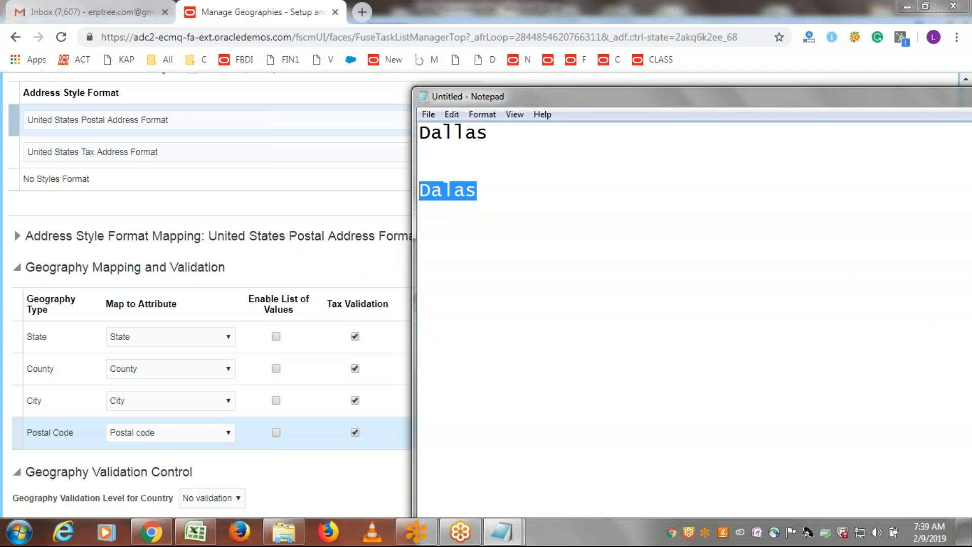
# - Return to the geography validation page and enable the list of values for State, County, City and Postal Code
pyautogui.click(274, 337)
pyautogui.click(275, 369)
pyautogui.click(277, 400)
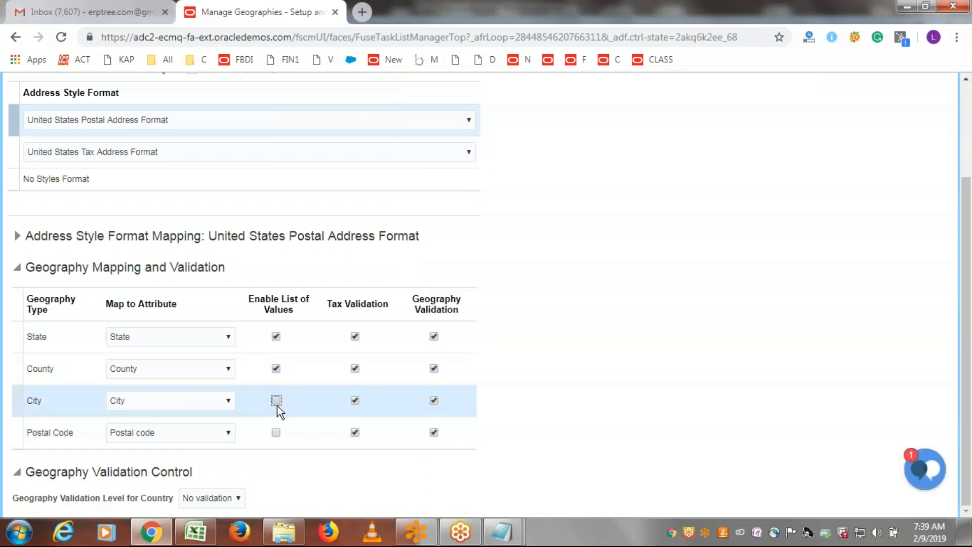
pyautogui.click(277, 432)
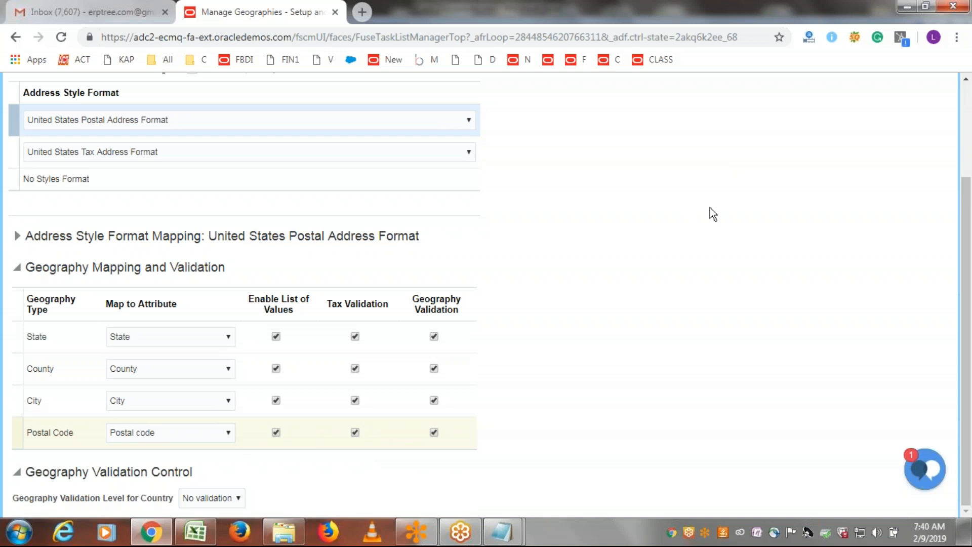
# - Review the geography mapping and validation for the United States Tax Address Format and No Styles Format address styles
pyautogui.moveTo(971, 269); pyautogui.dragTo(971, 268)
pyautogui.scroll(3, 970, 415)
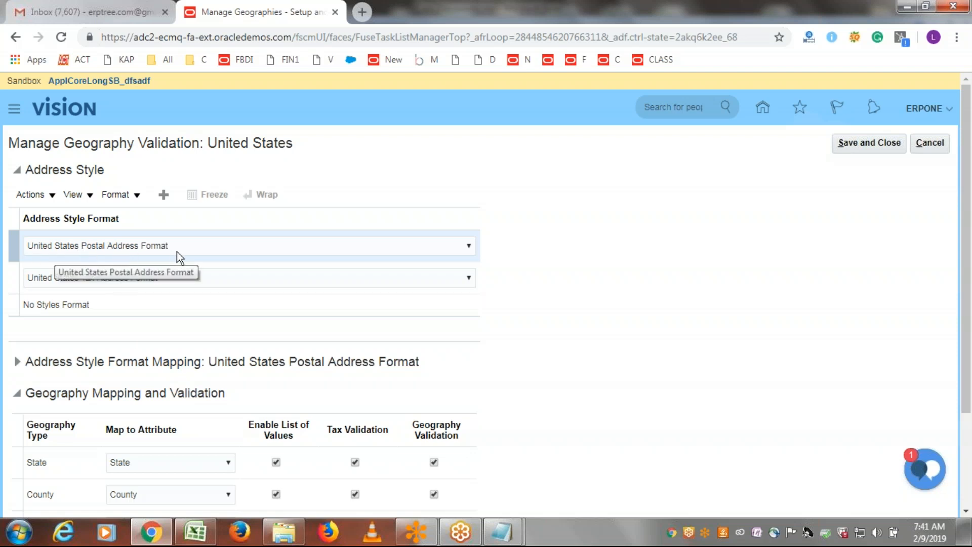
pyautogui.scroll(-1, 970, 318)
pyautogui.moveTo(971, 314)
pyautogui.mouseDown()
pyautogui.moveTo(971, 392)
pyautogui.moveTo(970, 324)
pyautogui.mouseUp()
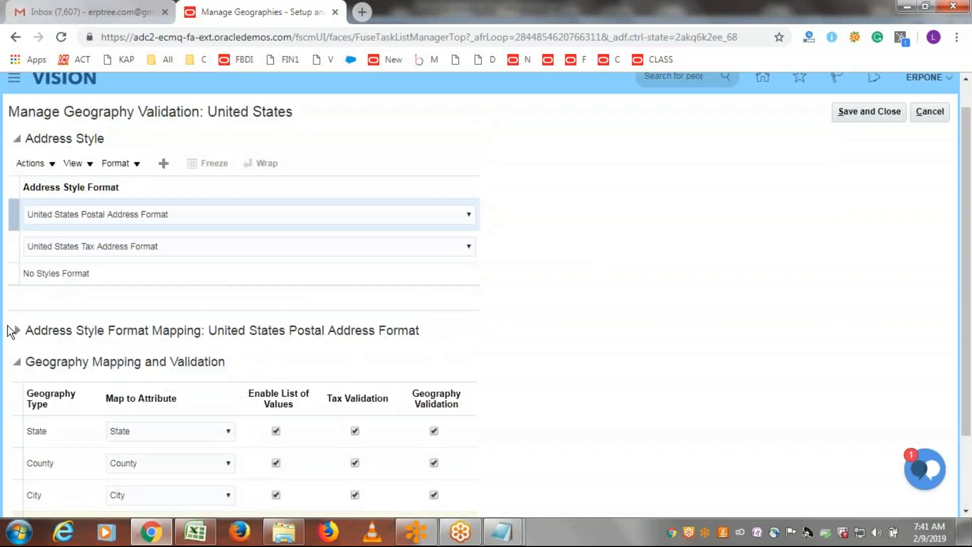
pyautogui.click(11, 249)
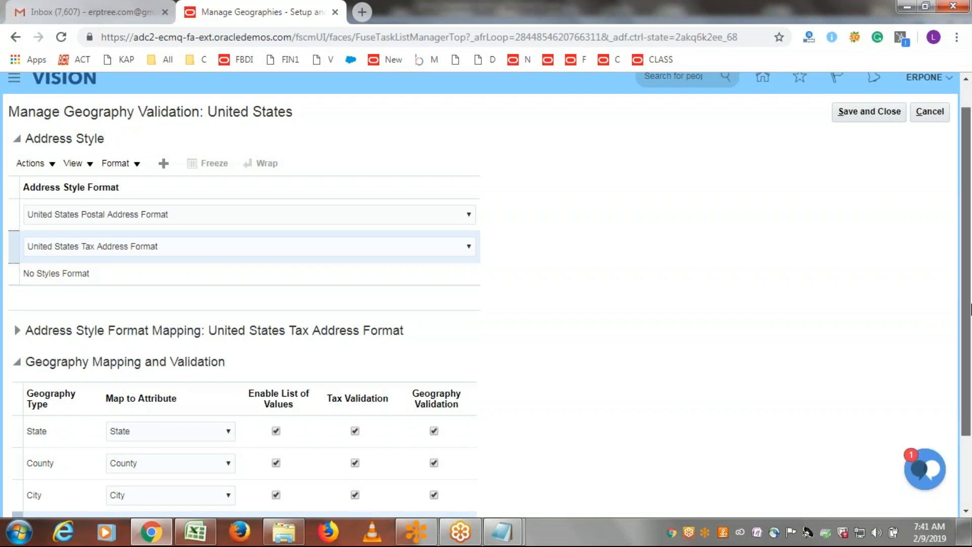
pyautogui.scroll(-3, 970, 309)
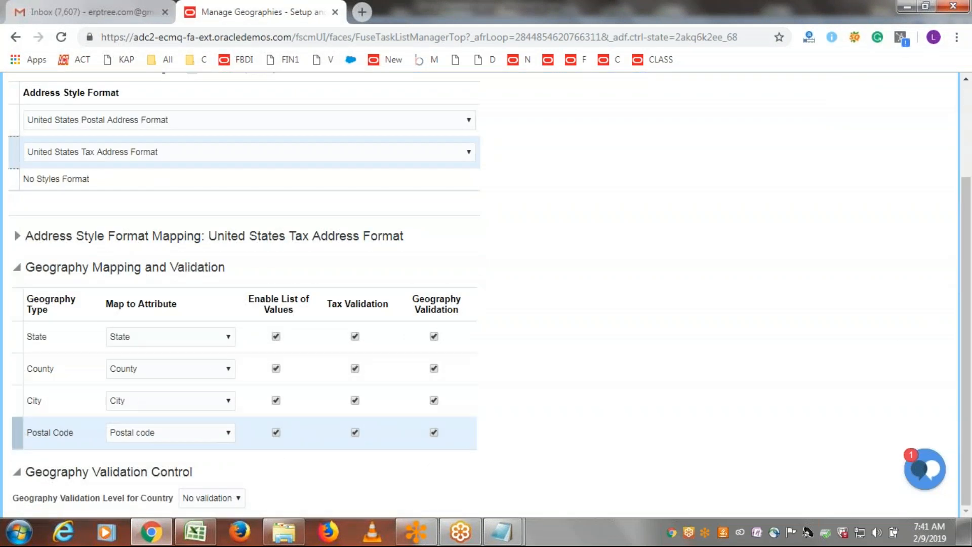
pyautogui.click(13, 178)
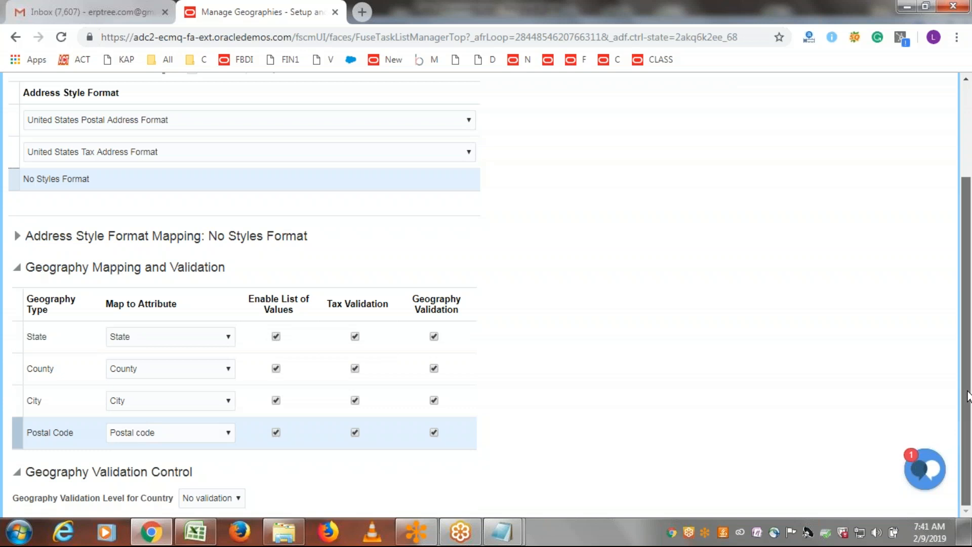
pyautogui.moveTo(969, 393); pyautogui.dragTo(970, 327)
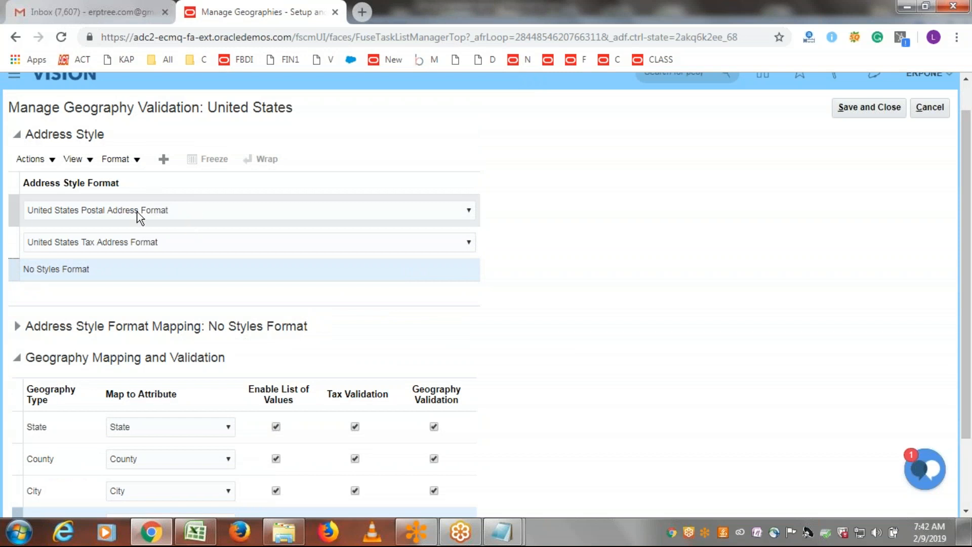
# - Leave the geography validation page without saving and open the geography hierarchy for United States
pyautogui.click(22, 216)
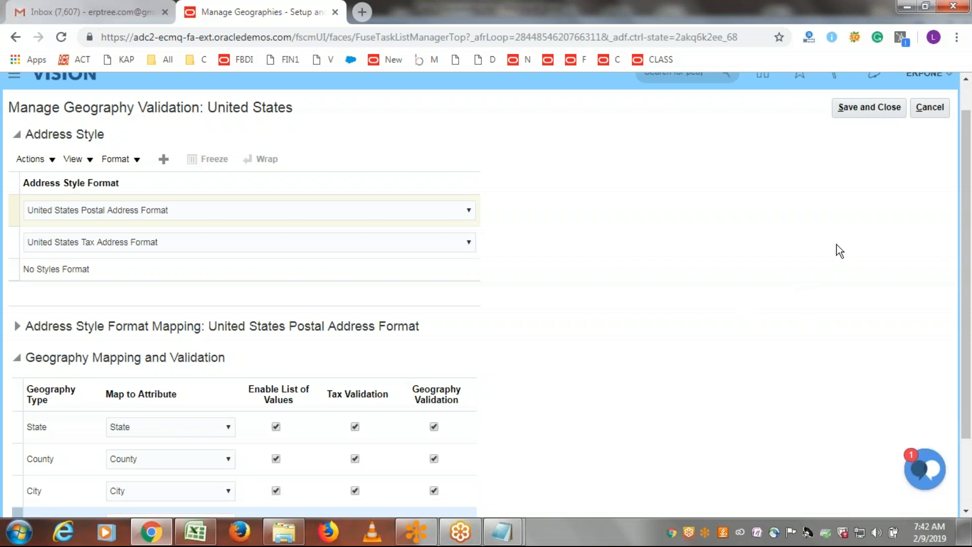
pyautogui.click(931, 108)
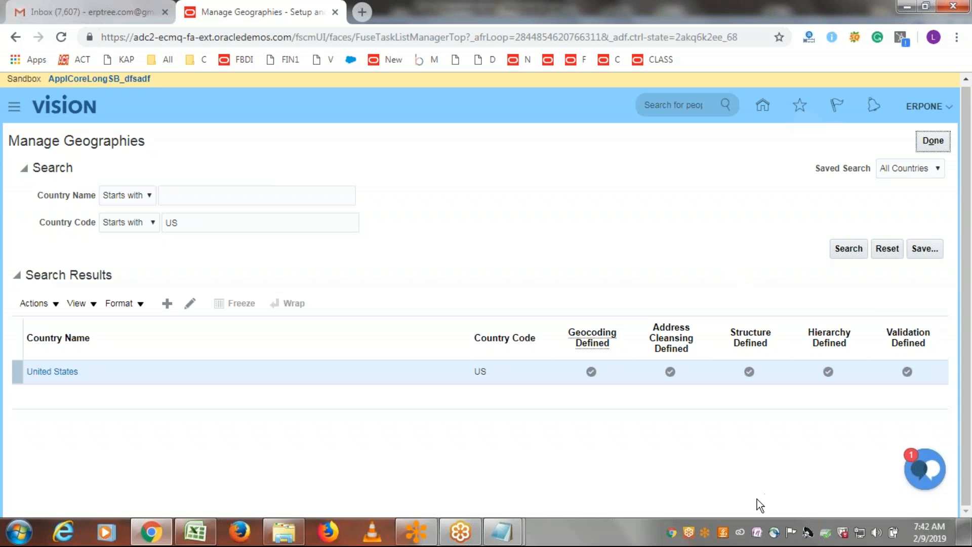
pyautogui.click(830, 374)
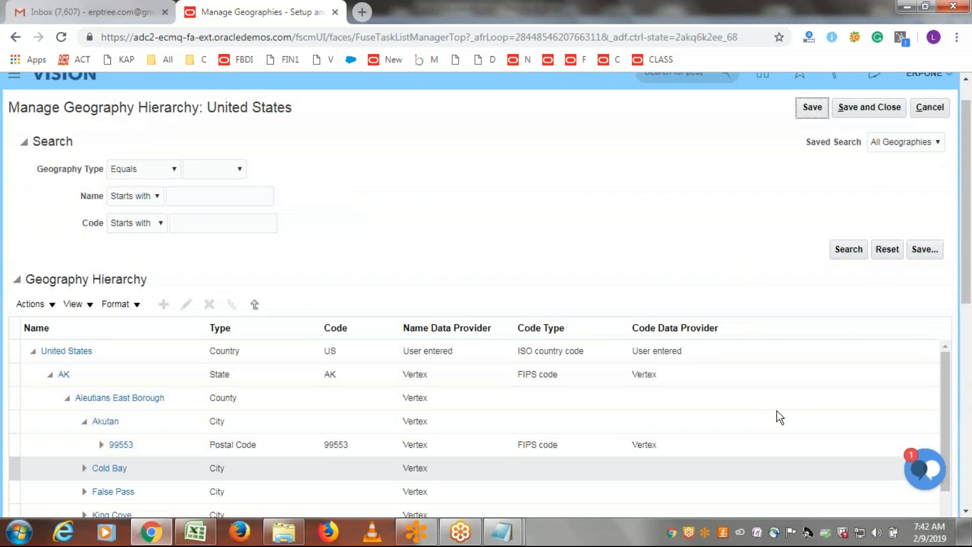
# - Collapse the city Akutan and examine the country, state, county and city levels of the United States hierarchy
pyautogui.scroll(-2, 558, 266)
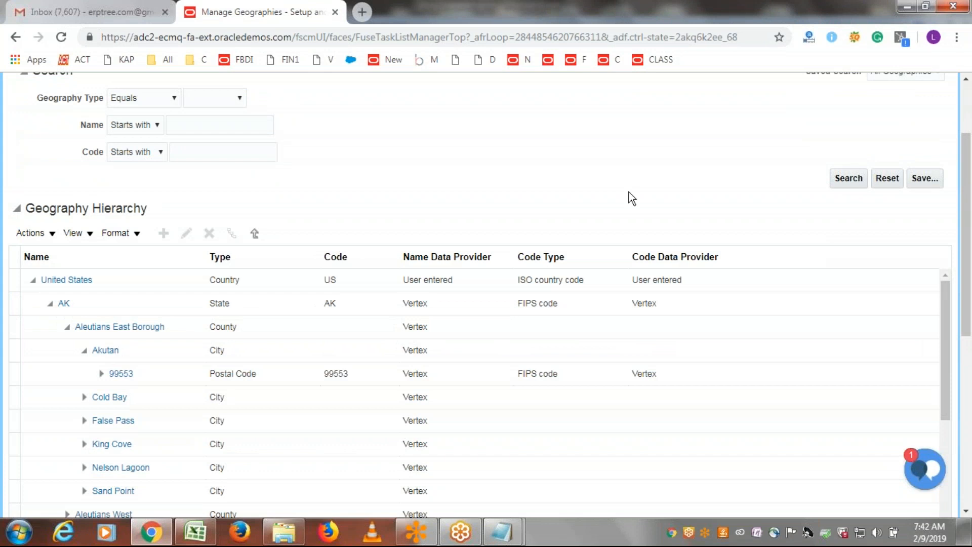
pyautogui.click(82, 352)
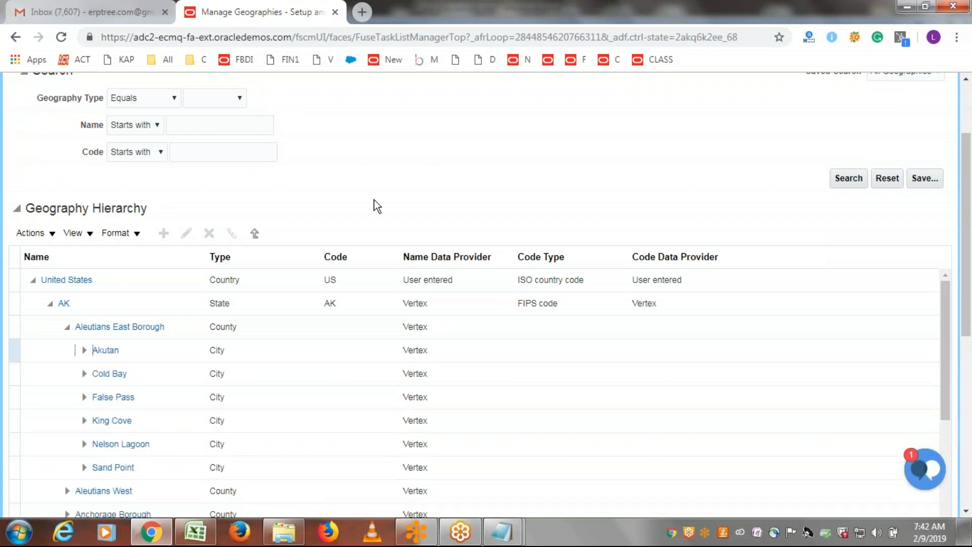
pyautogui.click(14, 333)
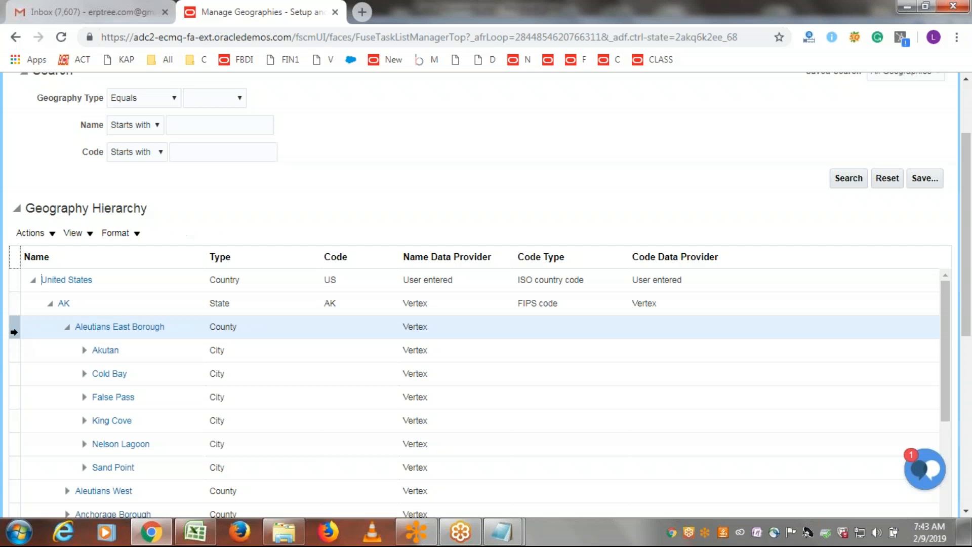
pyautogui.scroll(-3, 580, 169)
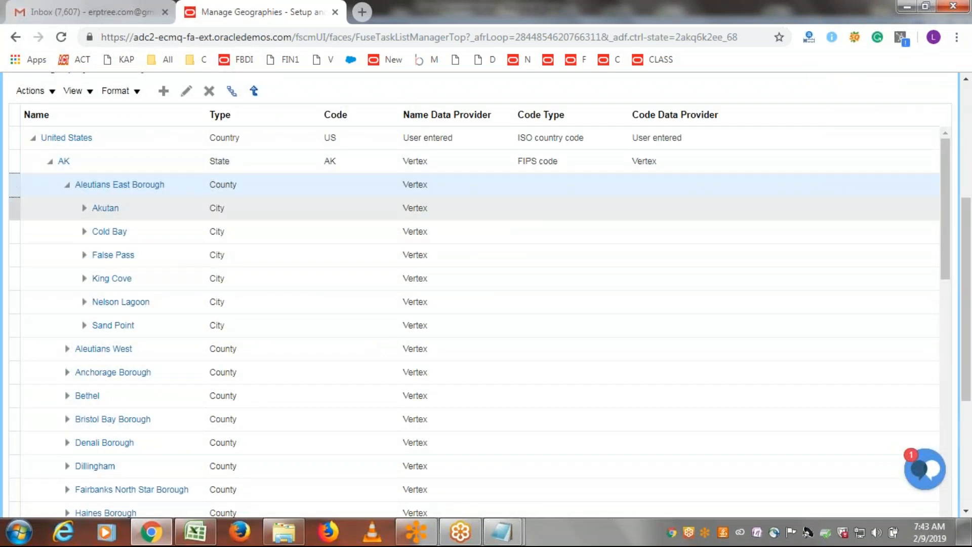
pyautogui.scroll(1, 782, 349)
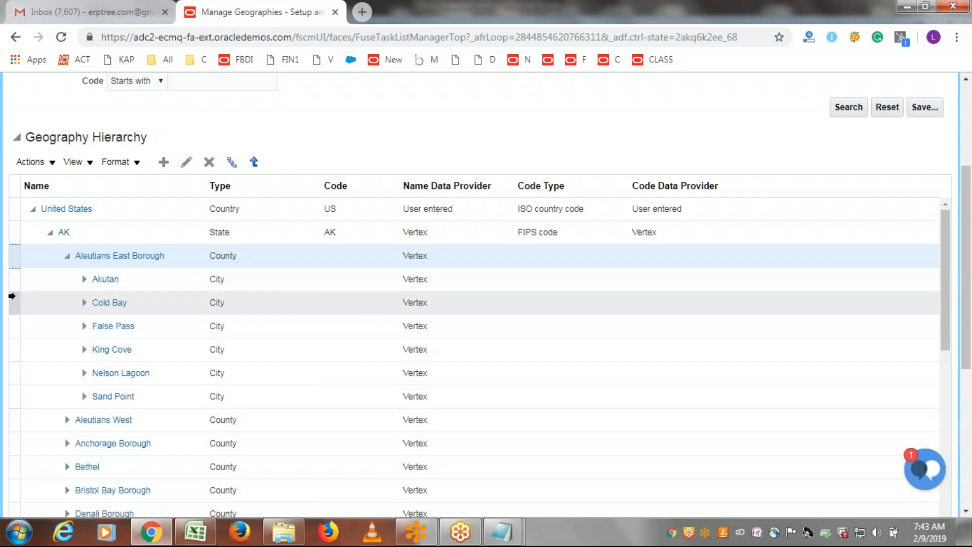
pyautogui.click(14, 285)
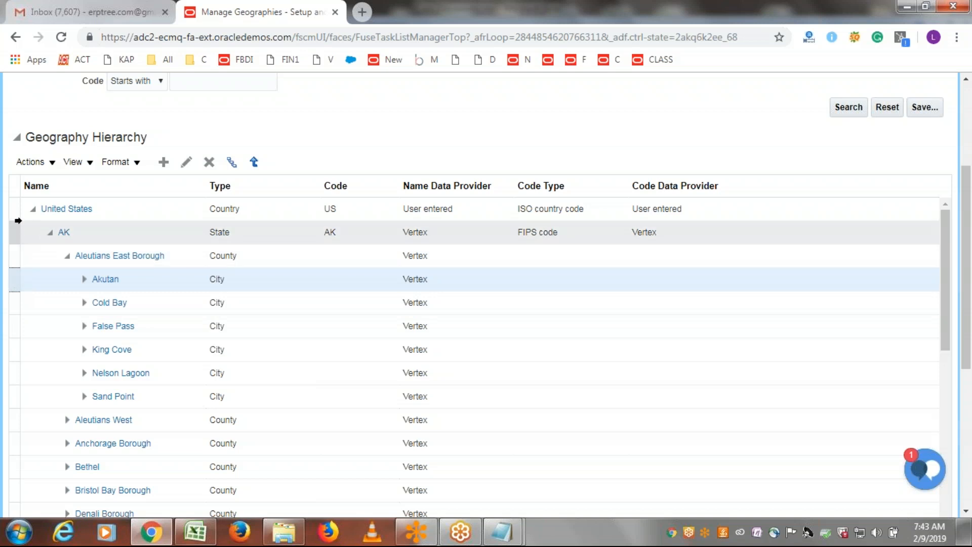
pyautogui.click(14, 209)
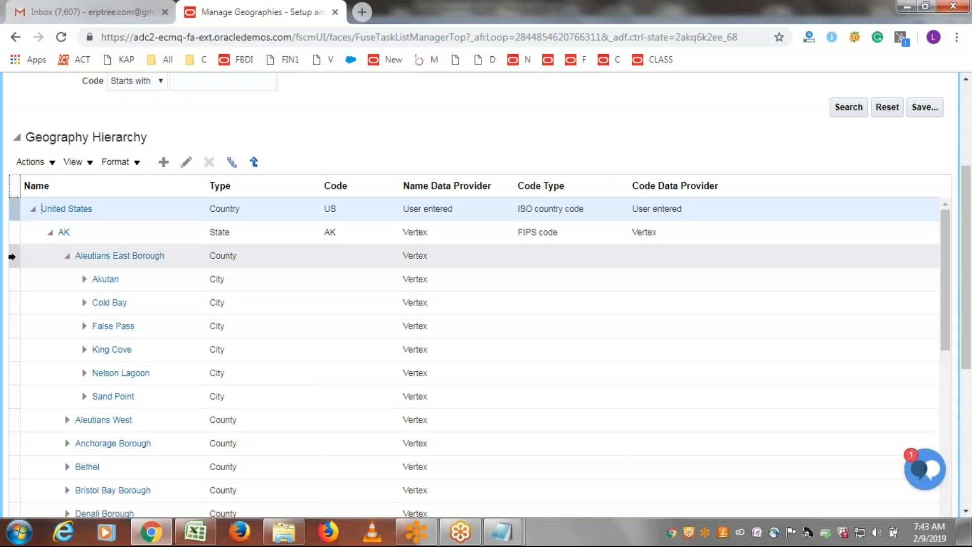
# - Create a city named City1 under the county Aleutians East Borough with Vertex as data provider, and save it
pyautogui.click(11, 256)
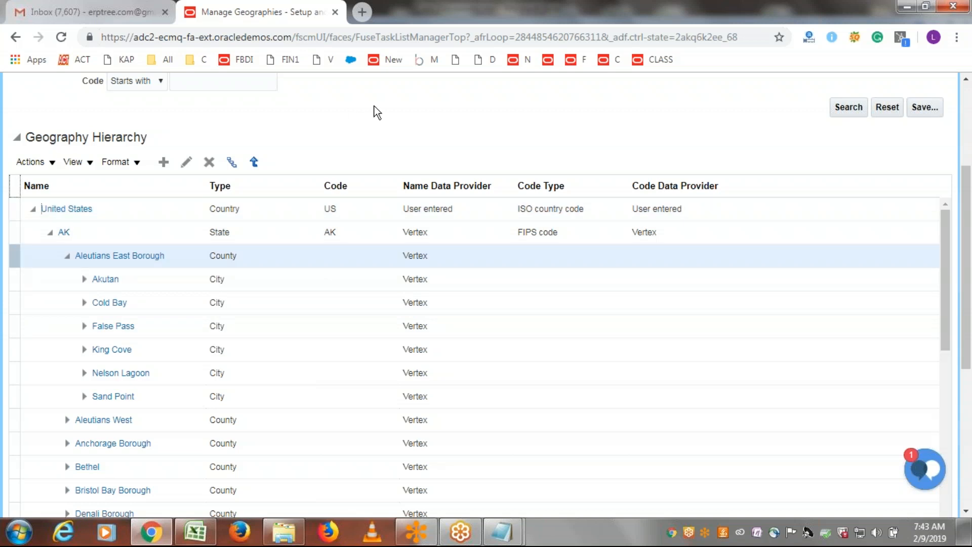
pyautogui.click(163, 162)
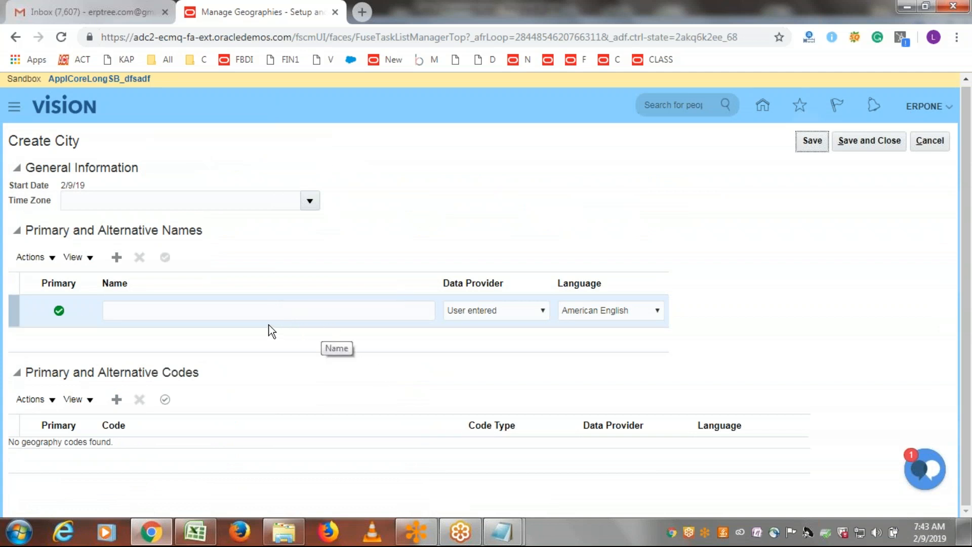
pyautogui.click(245, 318)
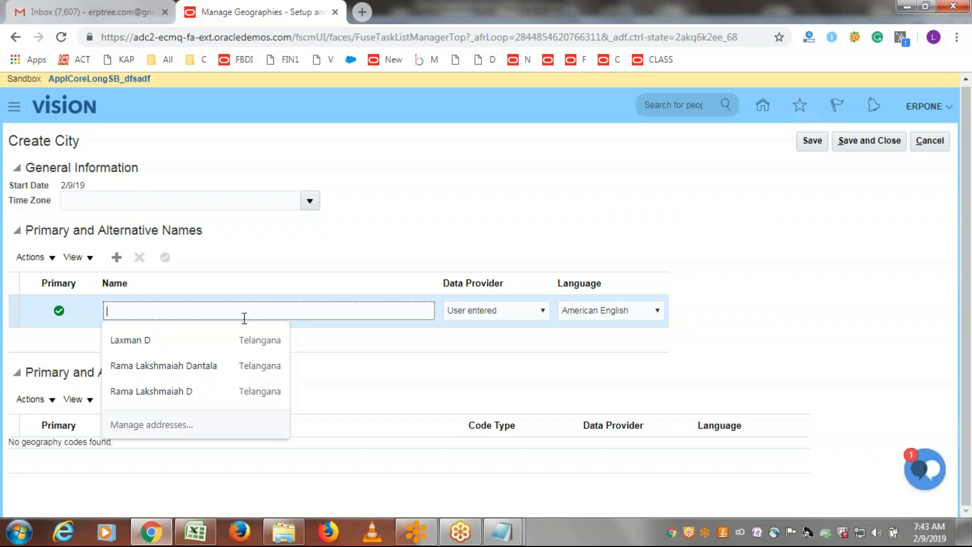
pyautogui.write('City1')
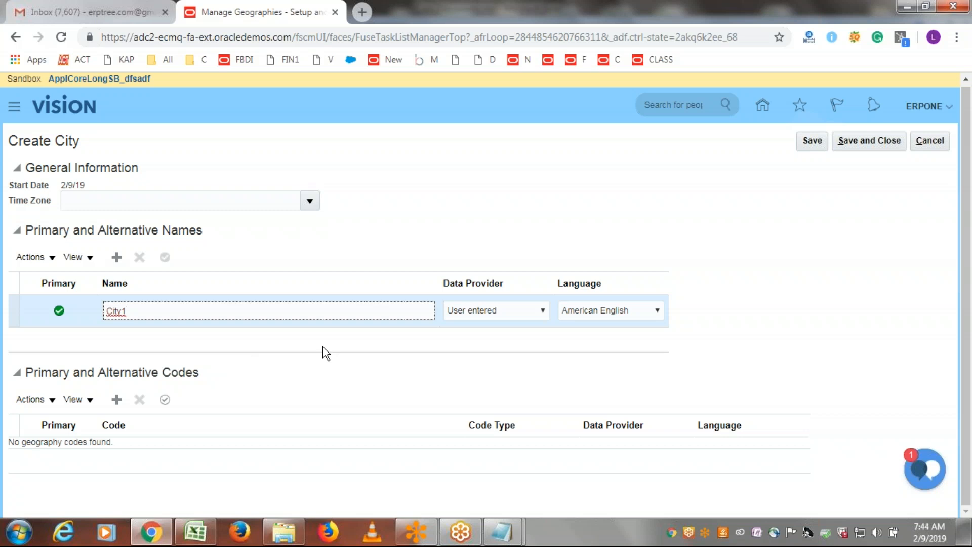
pyautogui.click(542, 310)
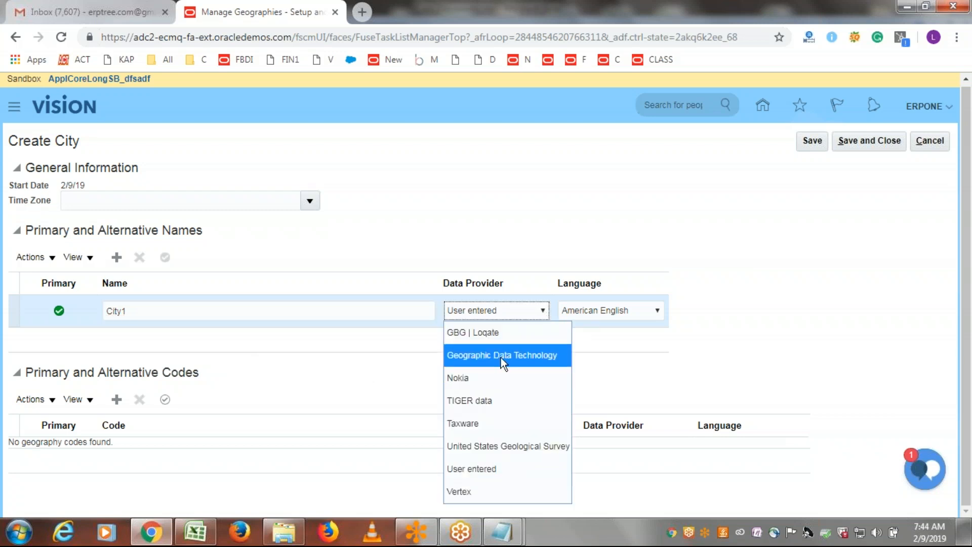
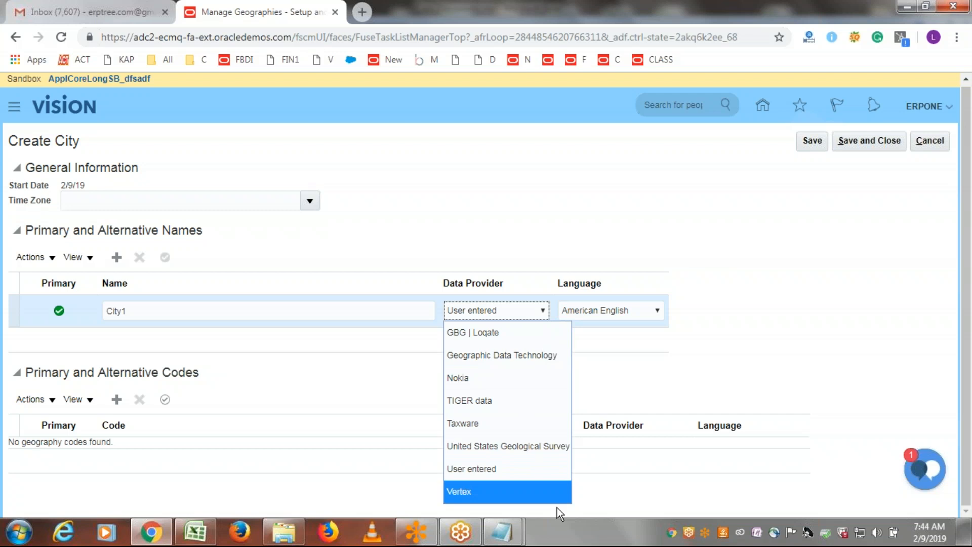
pyautogui.click(476, 495)
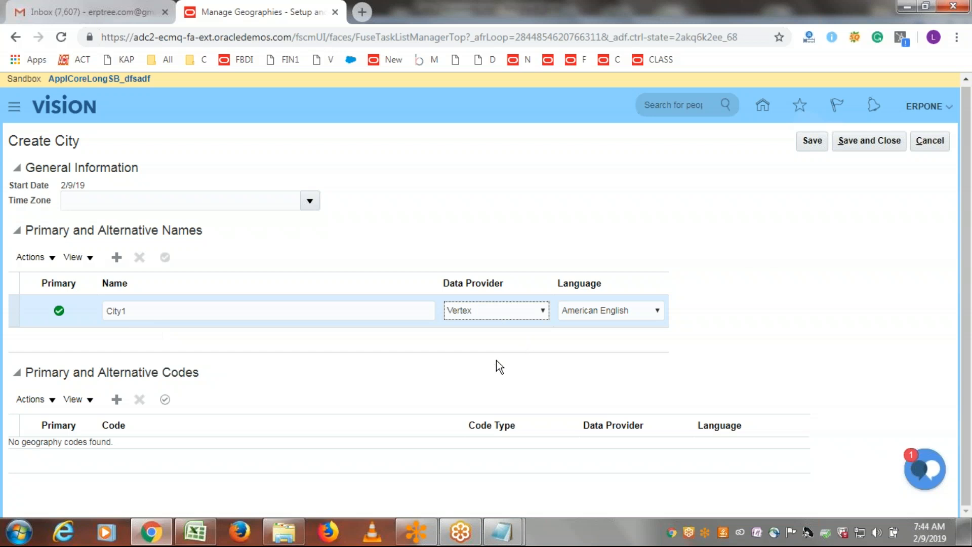
pyautogui.click(934, 144)
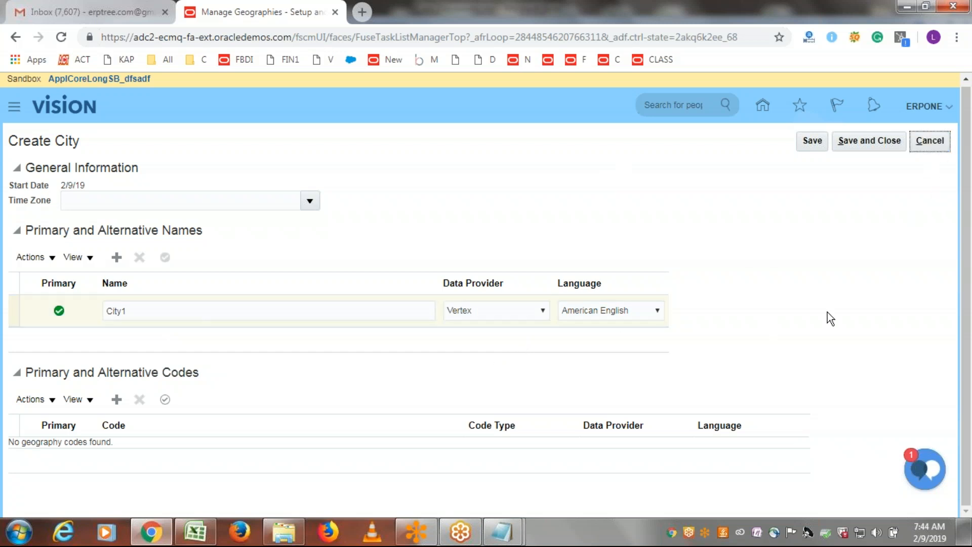
pyautogui.click(867, 140)
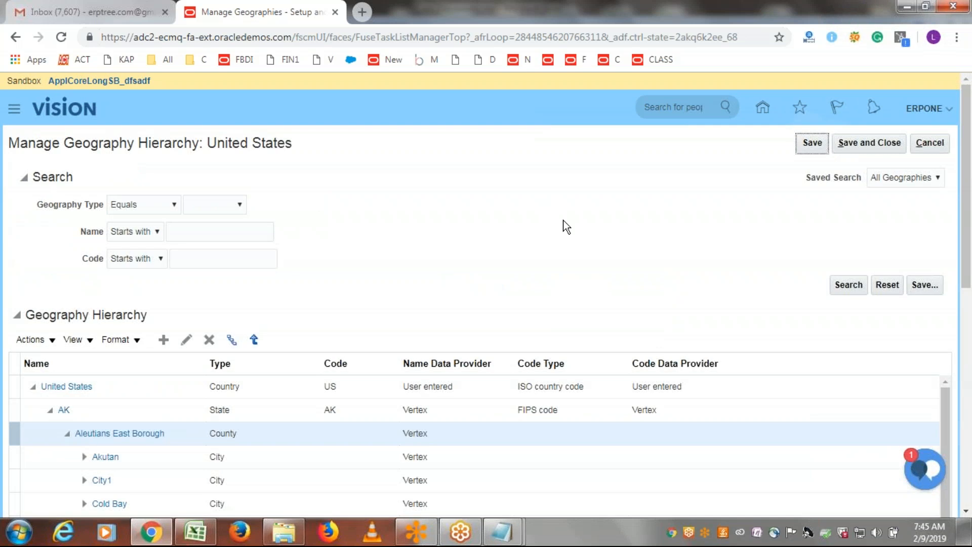
# - Create the postal code 5434534 under City1 and save it
pyautogui.scroll(-3, 565, 227)
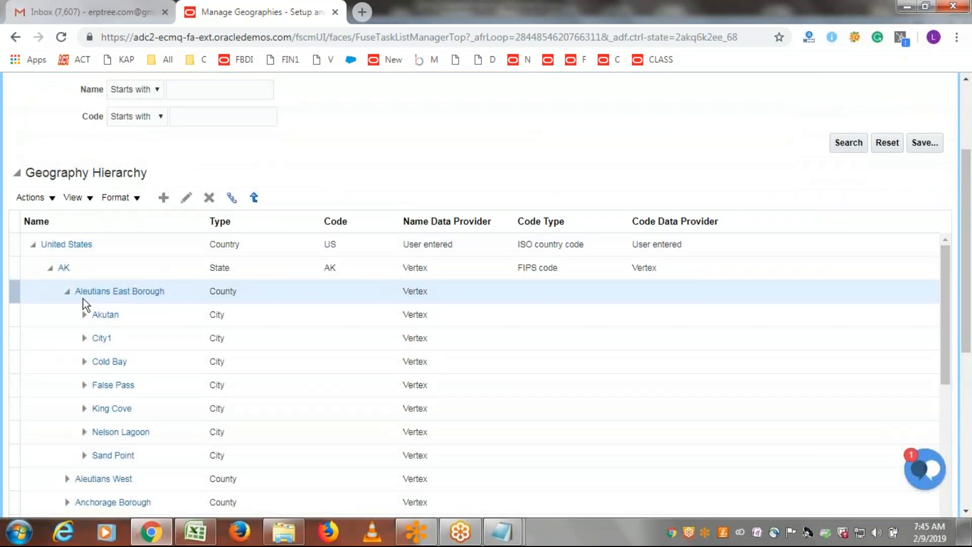
pyautogui.click(75, 339)
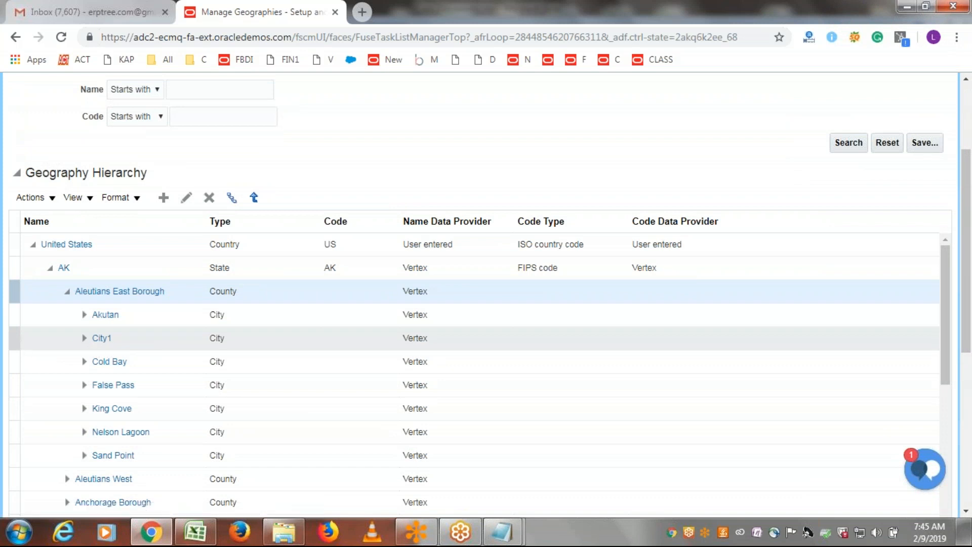
pyautogui.click(10, 337)
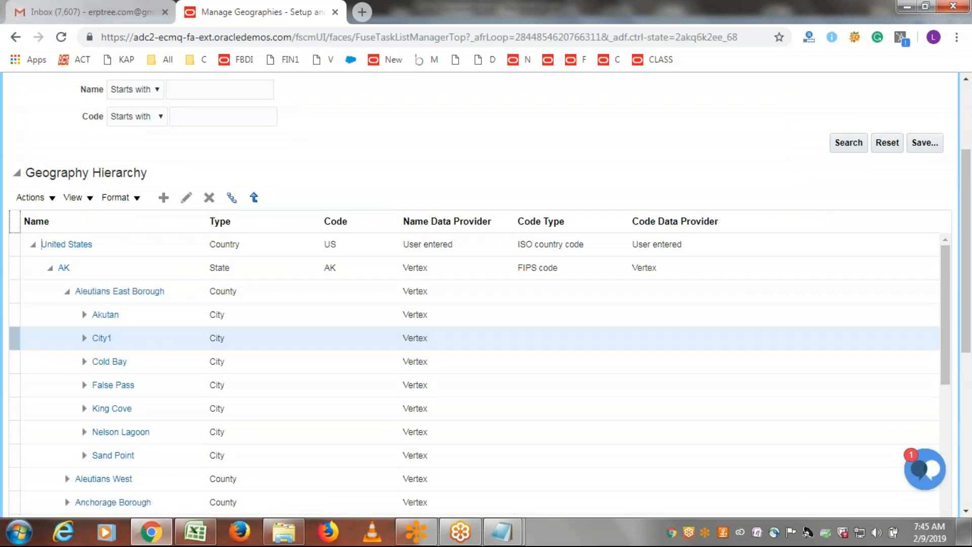
pyautogui.click(12, 337)
pyautogui.click(163, 198)
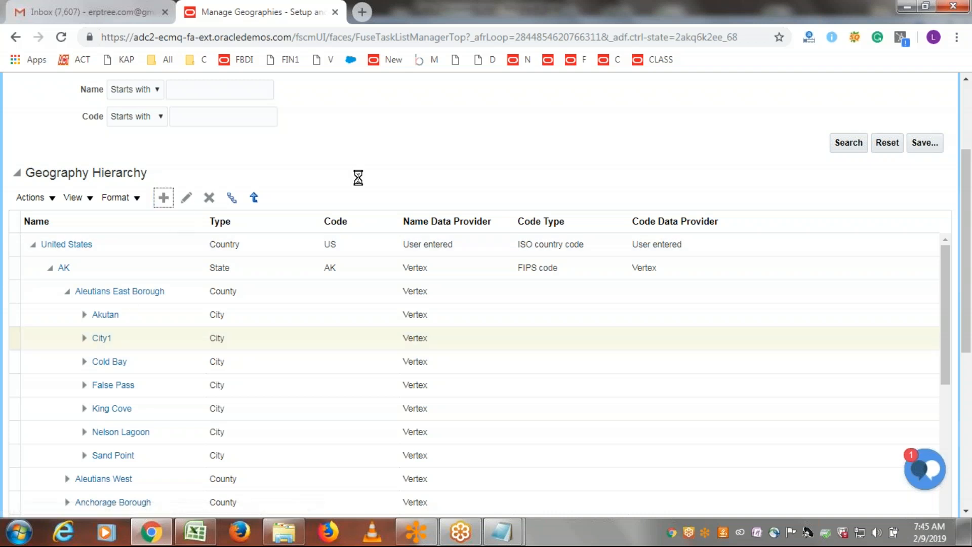
pyautogui.click(257, 310)
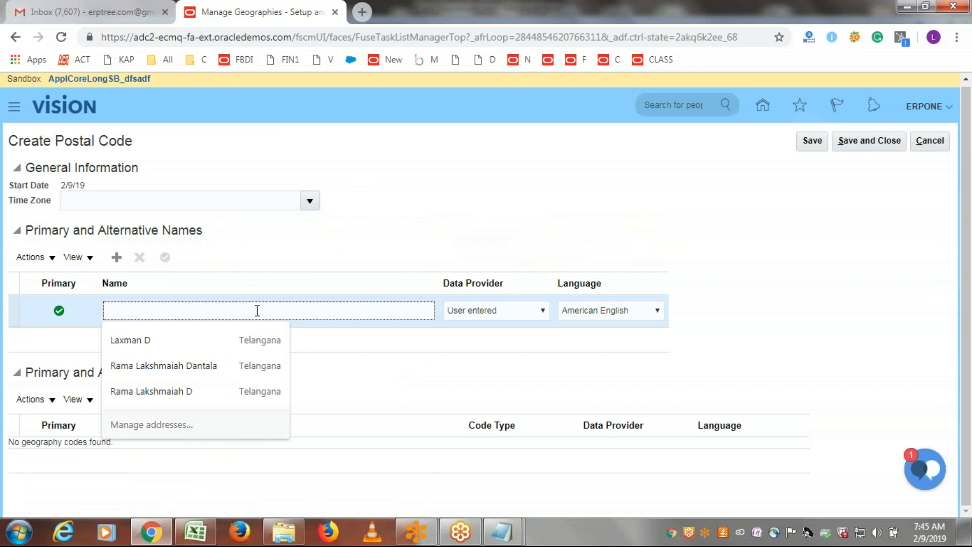
pyautogui.write('54345345')
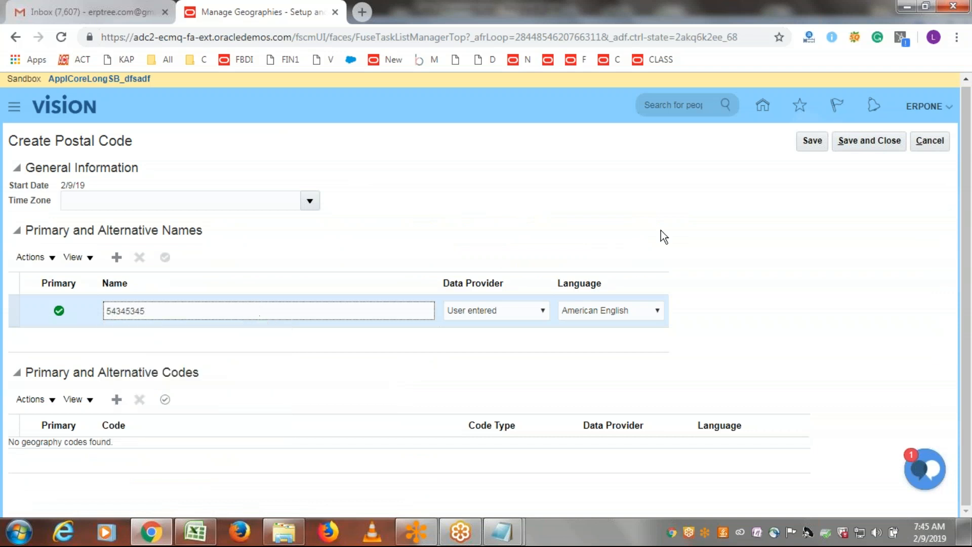
pyautogui.press('BackSpace')
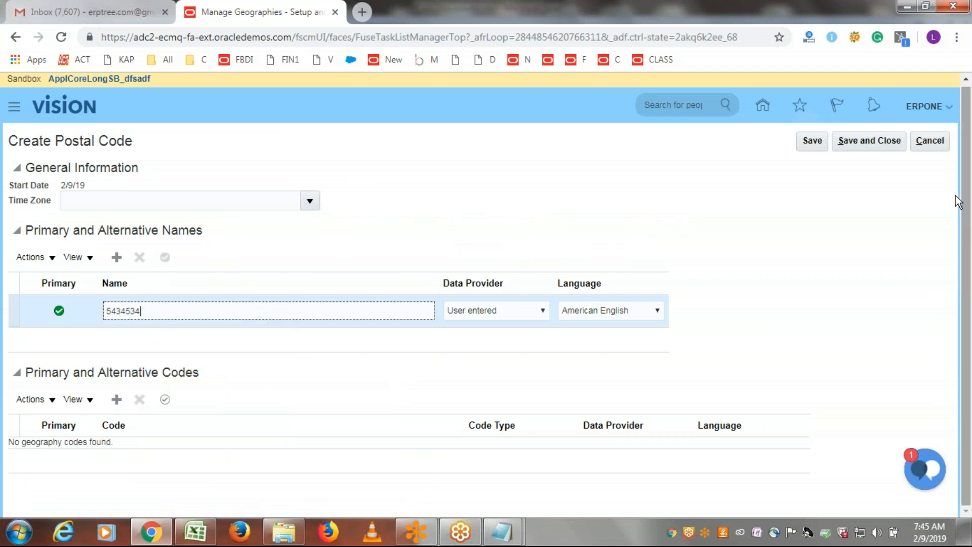
pyautogui.click(869, 140)
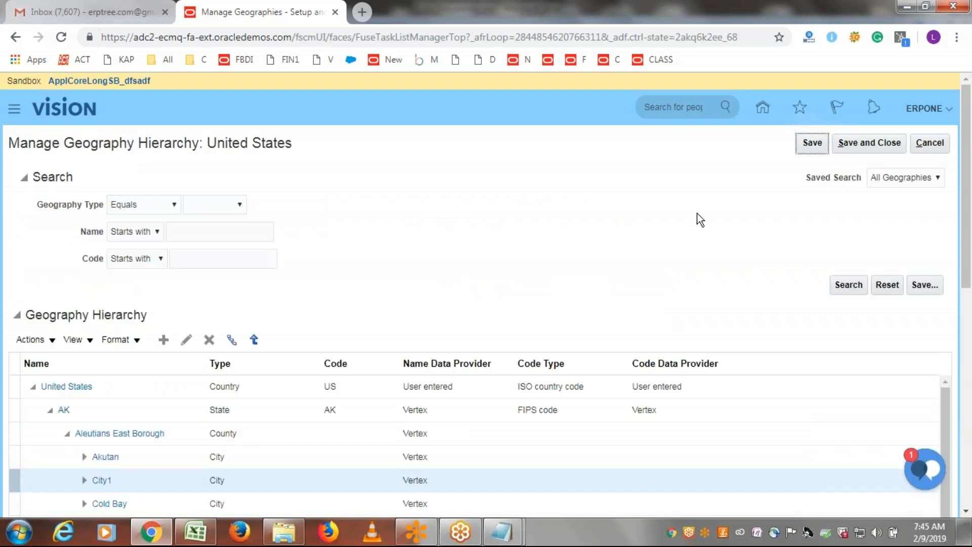
# - Expand City1 and submit the deletion of its postal code 5434534
pyautogui.moveTo(967, 233); pyautogui.dragTo(969, 314)
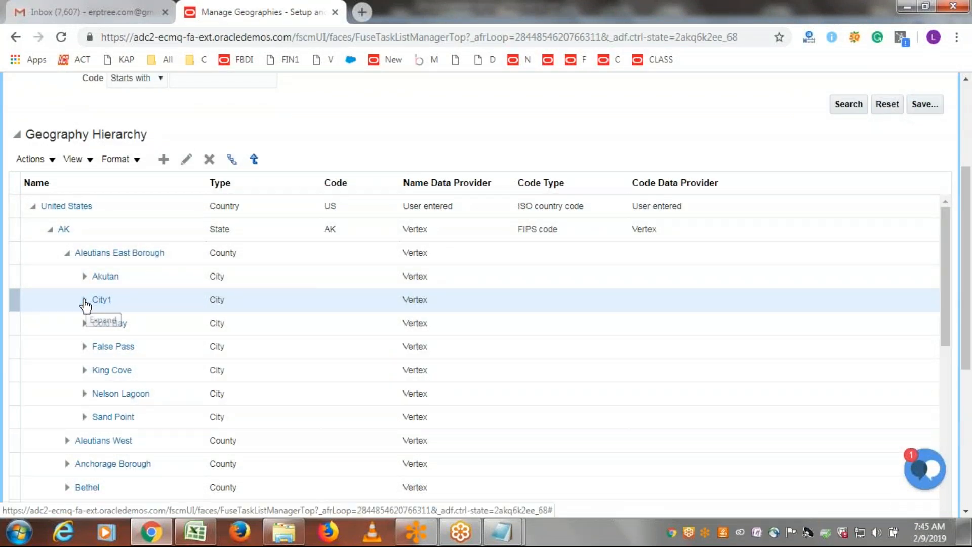
pyautogui.click(84, 303)
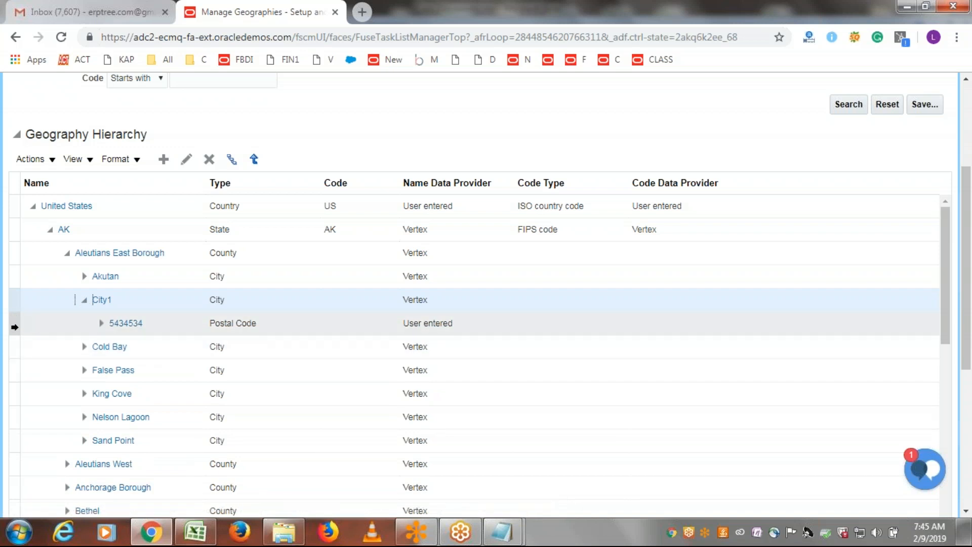
pyautogui.click(15, 326)
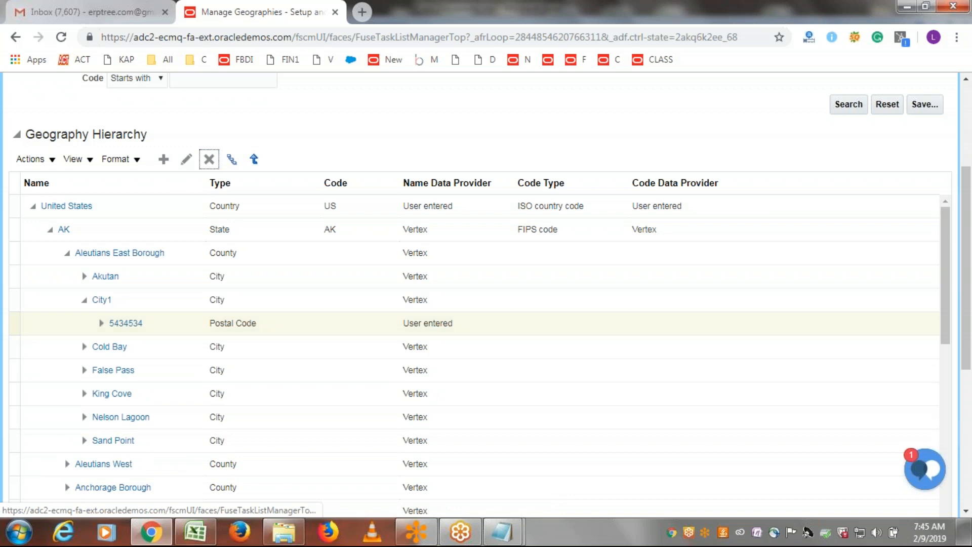
pyautogui.click(126, 323)
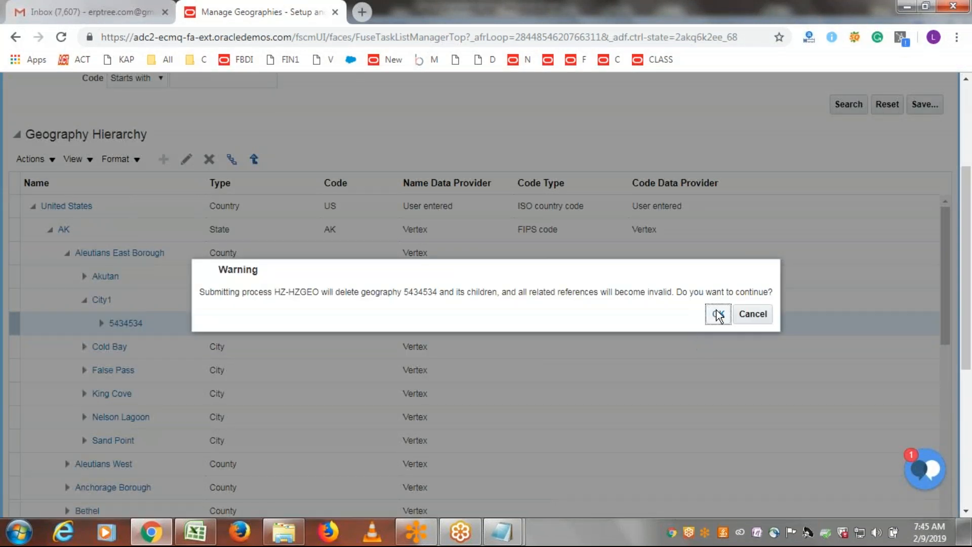
pyautogui.click(718, 314)
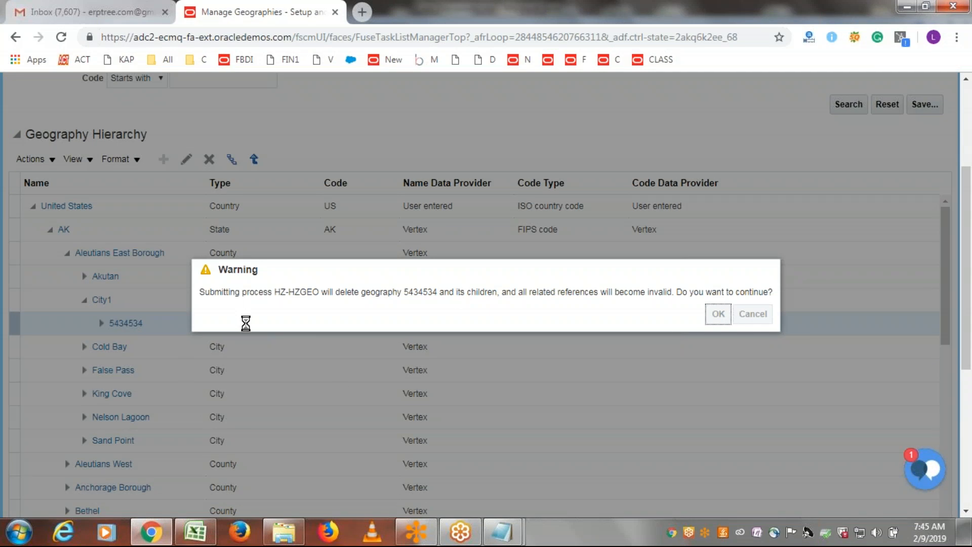
pyautogui.click(551, 313)
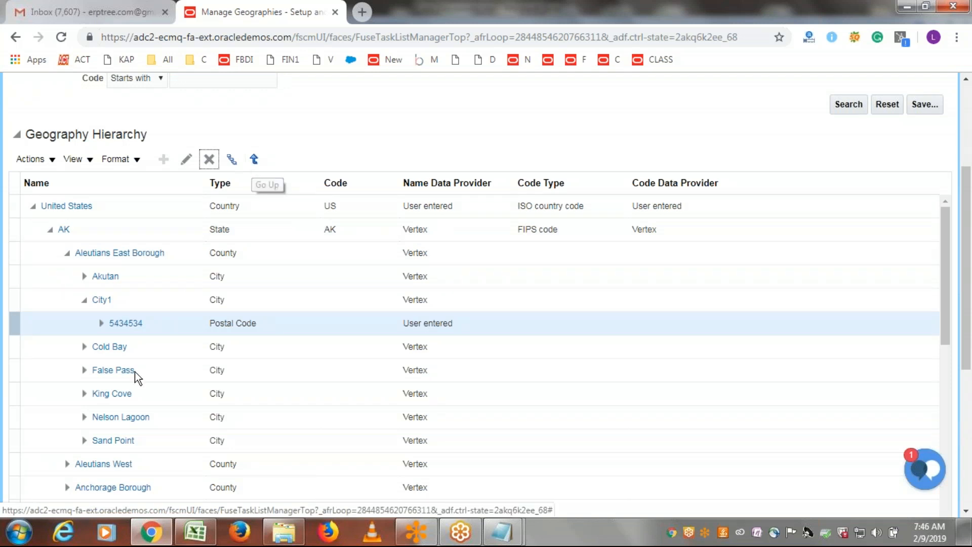
# - Submit the deletion of the city City1 and its children under Aleutians East Borough, and acknowledge the submitted process
pyautogui.click(13, 300)
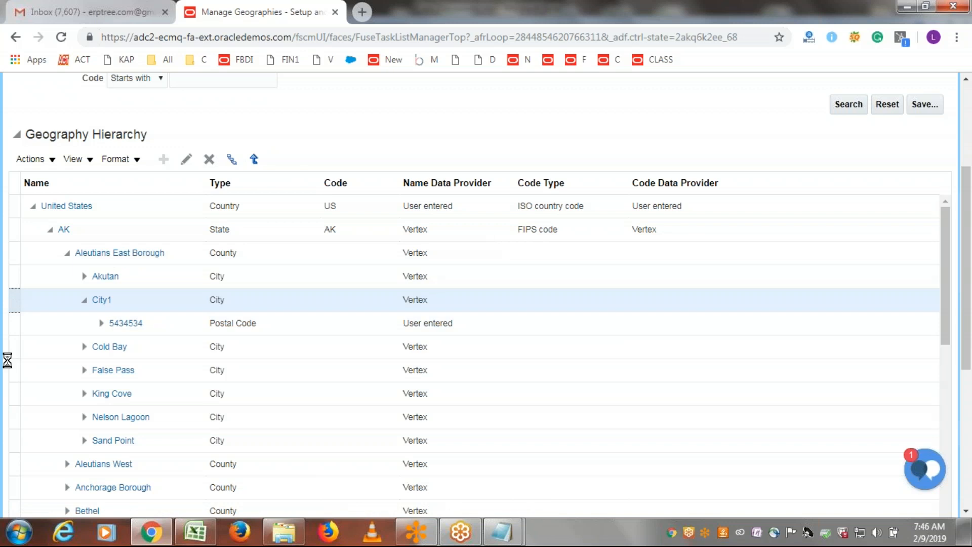
pyautogui.click(209, 159)
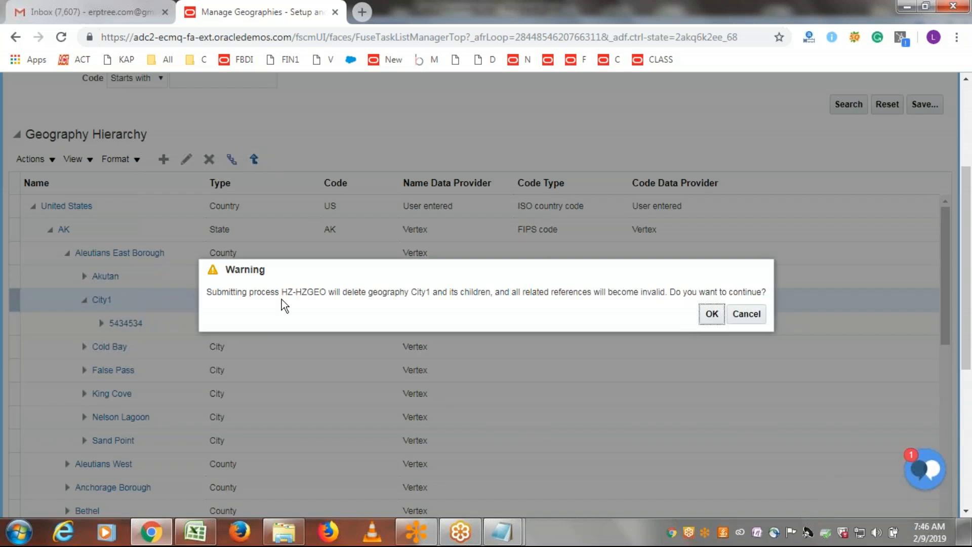
pyautogui.moveTo(280, 293); pyautogui.dragTo(354, 294)
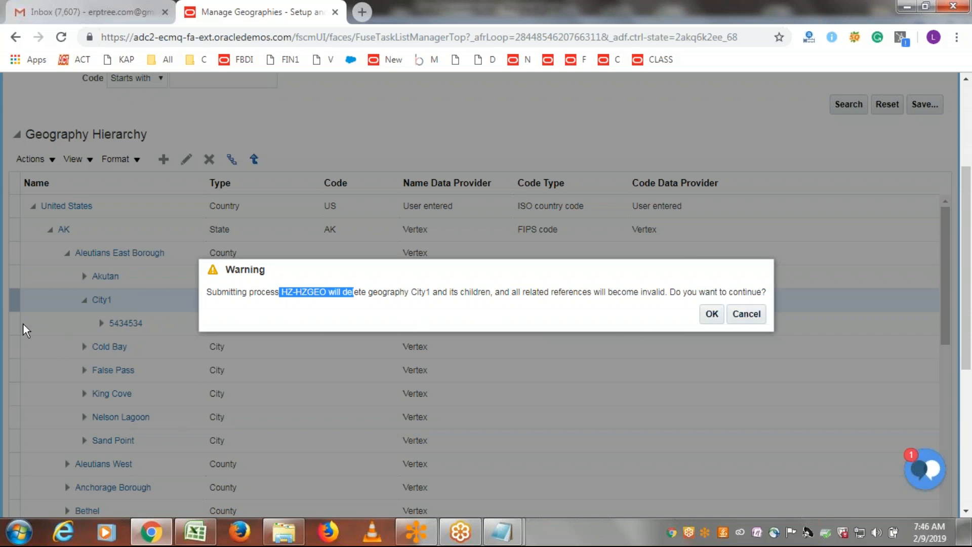
pyautogui.click(711, 316)
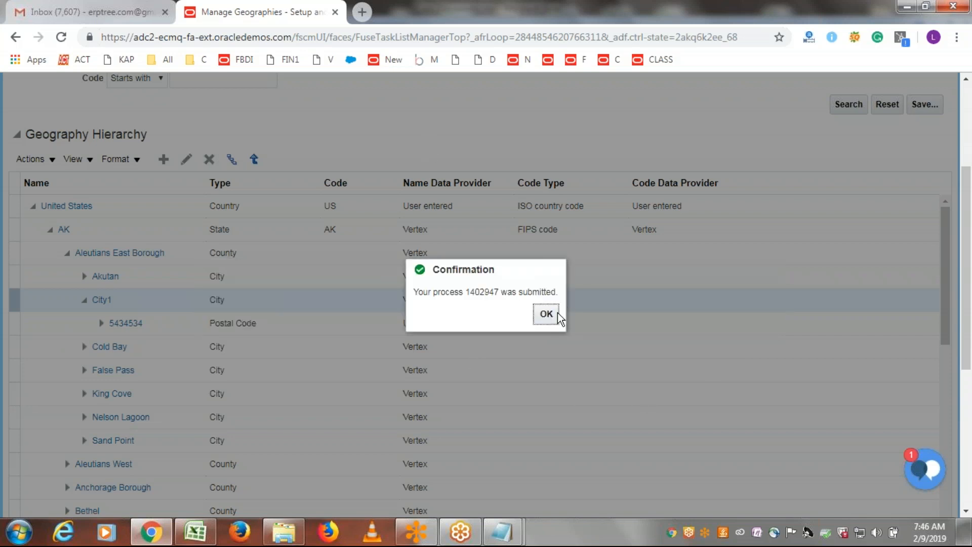
pyautogui.click(545, 312)
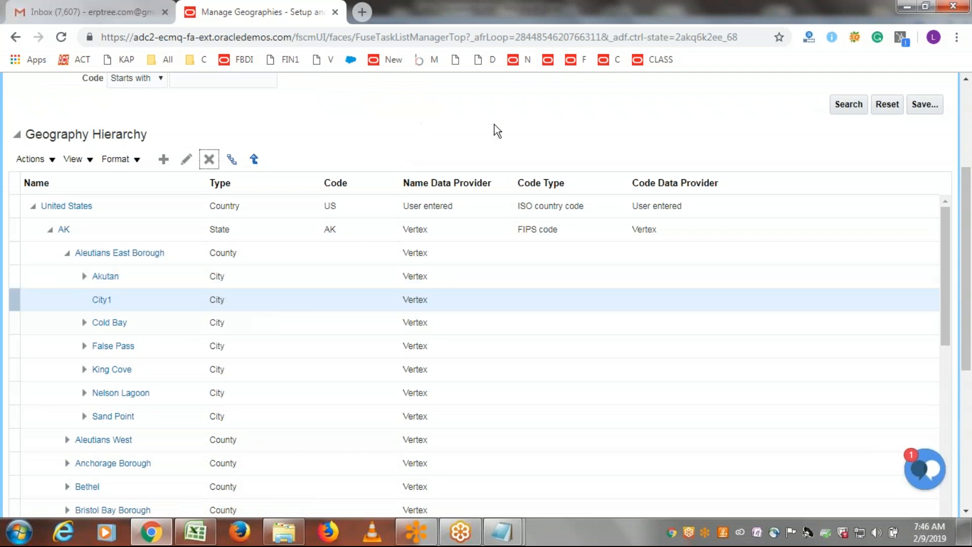
# - Rerun the geography hierarchy search and inspect the postal codes under the city Akutan
pyautogui.scroll(3, 612, 230)
pyautogui.click(850, 250)
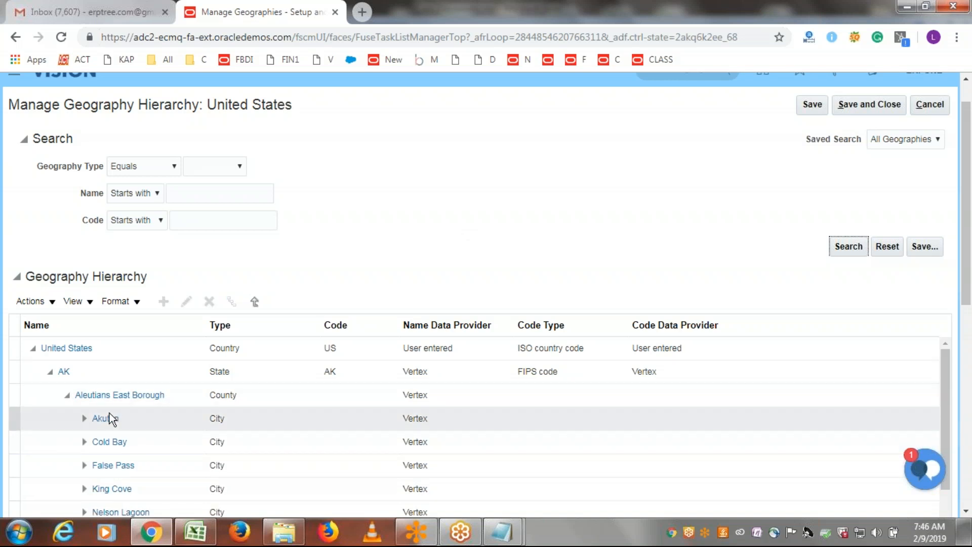
pyautogui.click(82, 420)
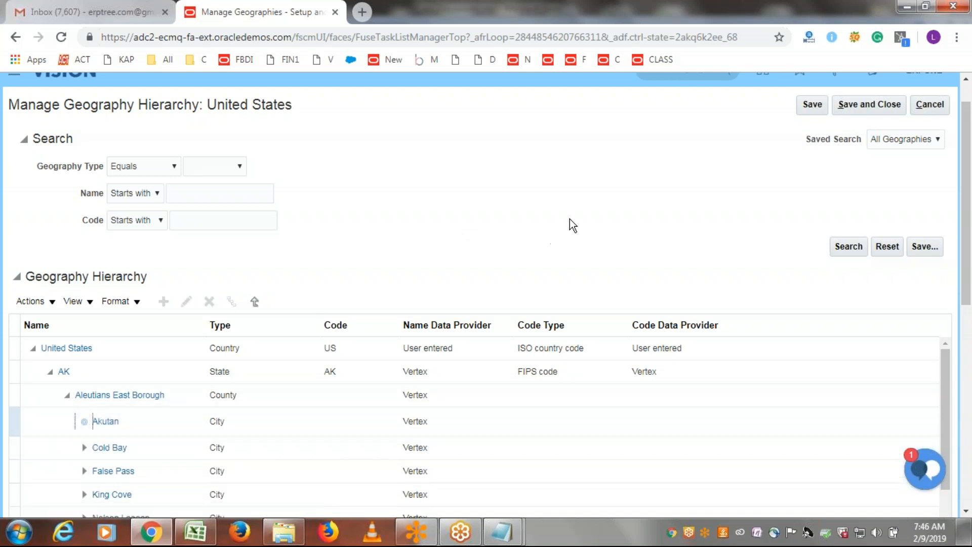
pyautogui.scroll(-2, 575, 228)
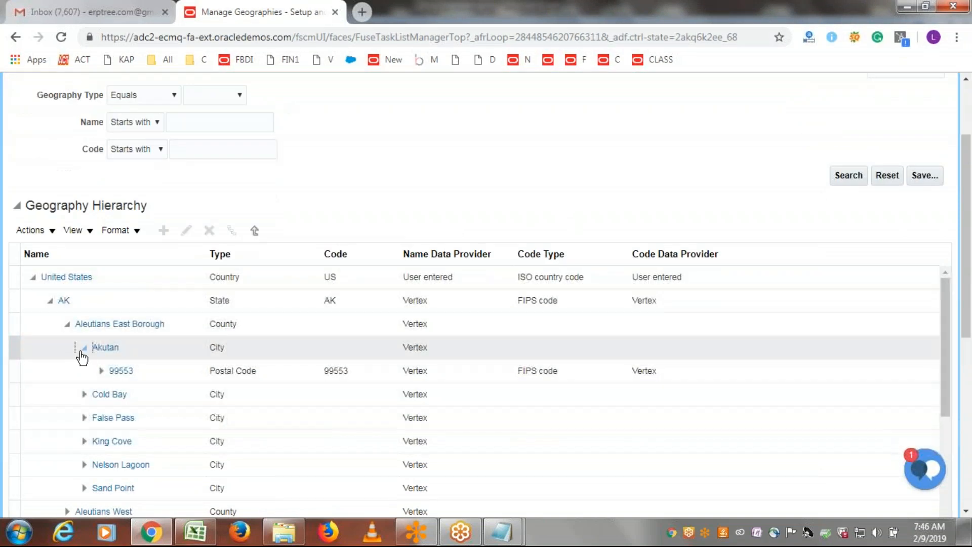
pyautogui.click(85, 348)
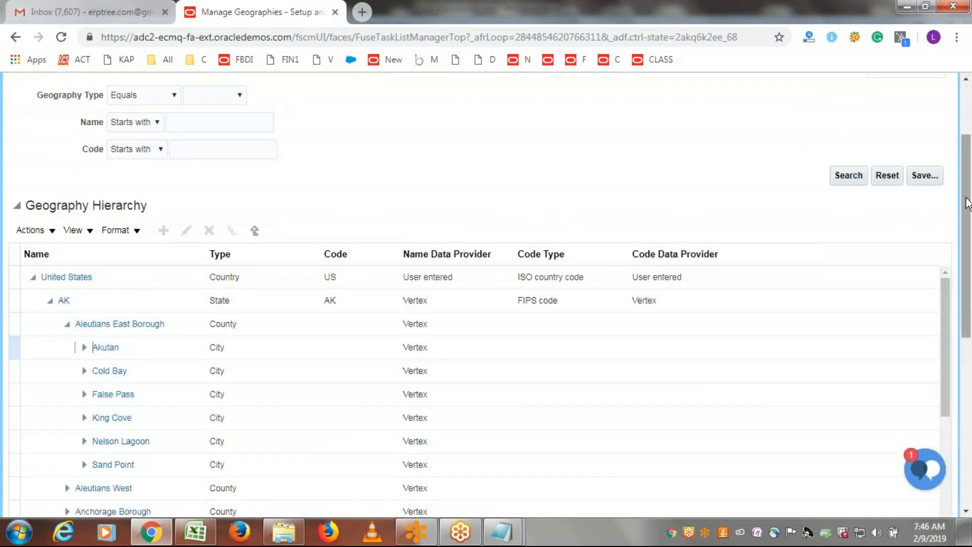
# - Leave the United States geography hierarchy and return to the Manage Geographies country search
pyautogui.scroll(2, 968, 238)
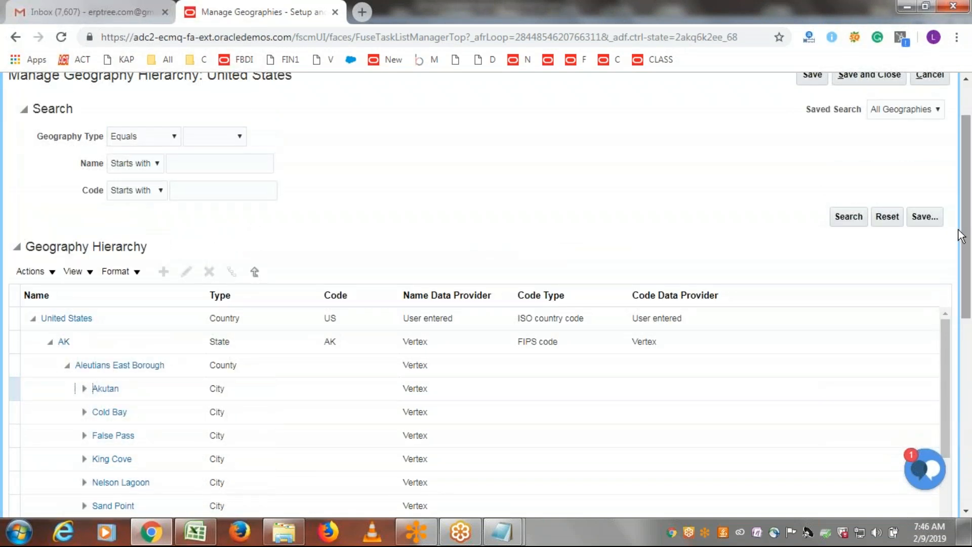
pyautogui.scroll(1, 971, 238)
pyautogui.scroll(2, 971, 242)
pyautogui.click(930, 142)
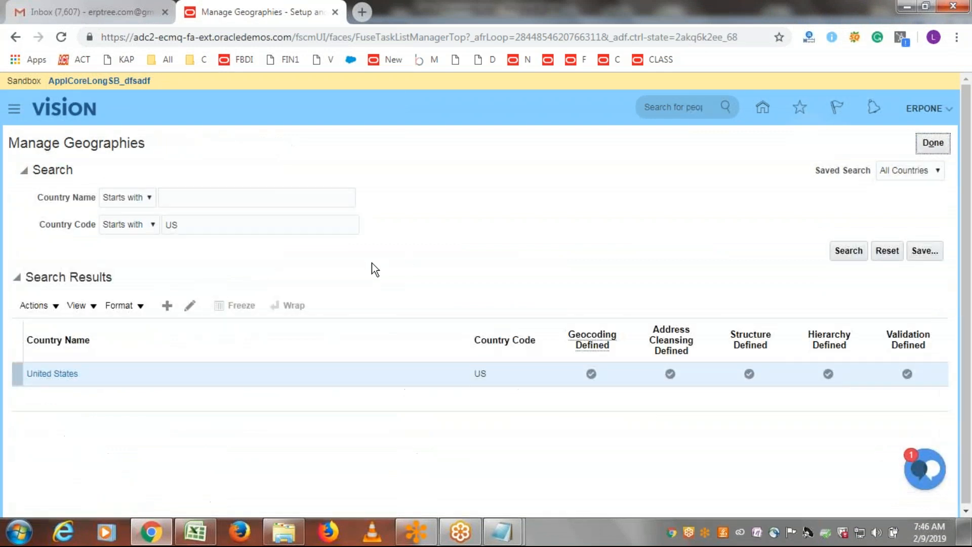
# - Clear the country code filter and search for all countries
pyautogui.click(53, 304)
pyautogui.click(122, 305)
pyautogui.click(399, 242)
pyautogui.doubleClick(172, 224)
pyautogui.press('BackSpace')
pyautogui.click(847, 258)
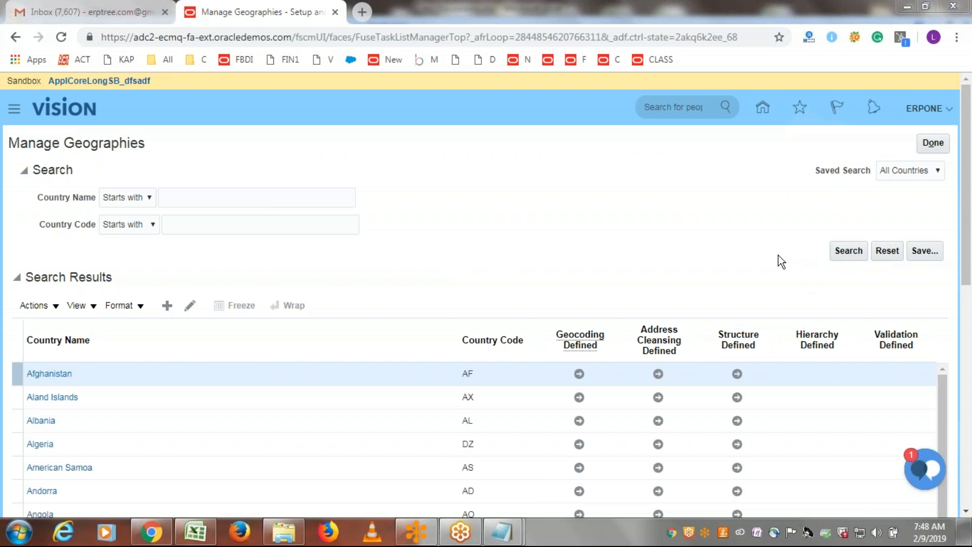
# - Find Bahrain in the country results and enable geocoding for it
pyautogui.moveTo(964, 242); pyautogui.dragTo(971, 317)
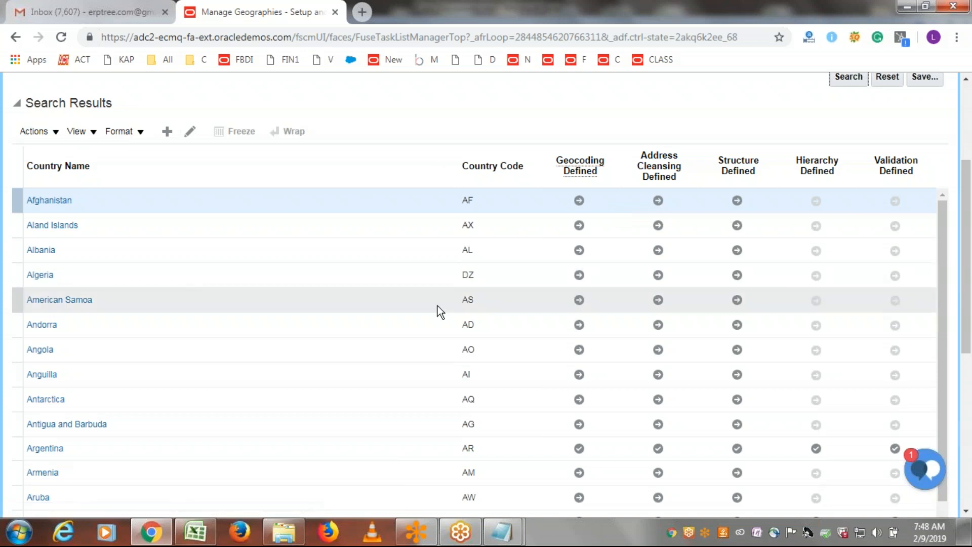
pyautogui.scroll(-6, 439, 310)
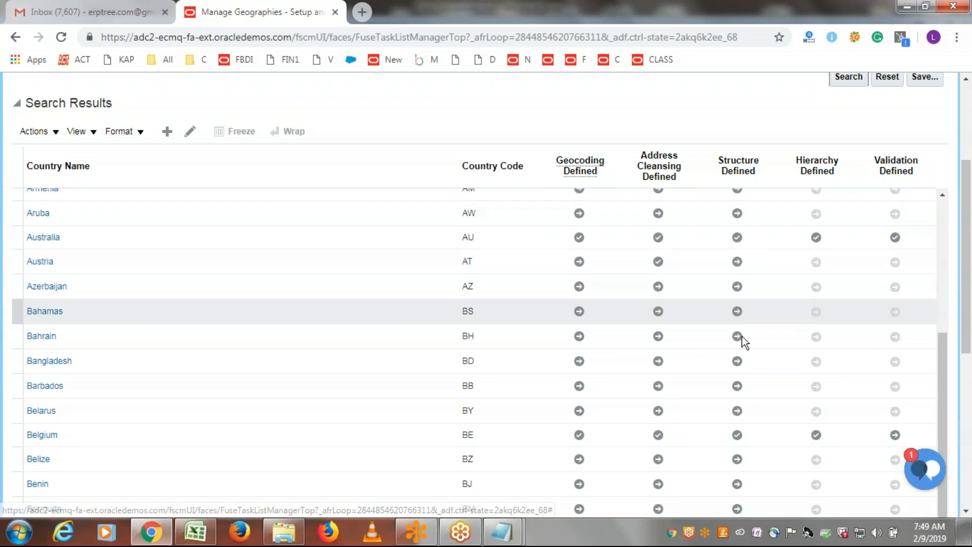
pyautogui.scroll(-1, 966, 356)
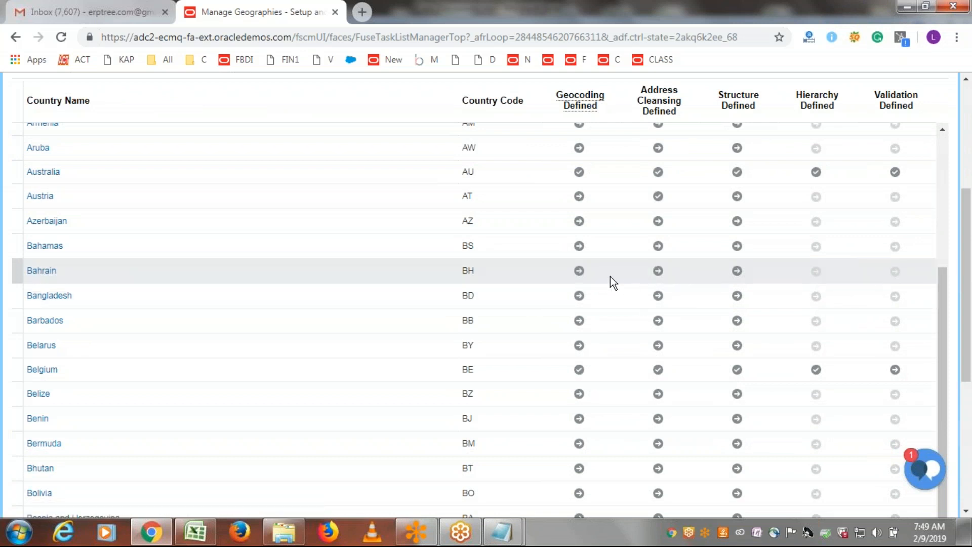
pyautogui.click(580, 272)
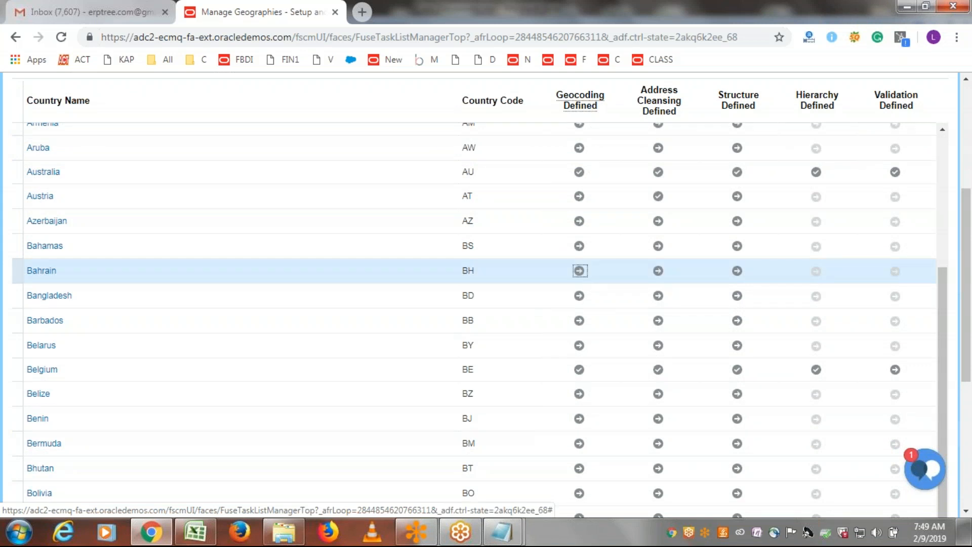
pyautogui.click(581, 273)
pyautogui.scroll(-4, 608, 274)
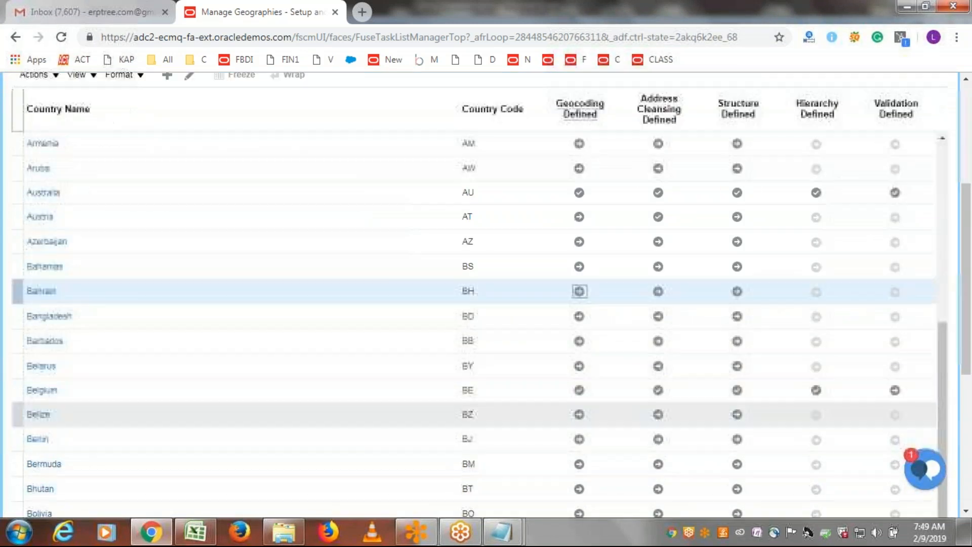
pyautogui.click(581, 294)
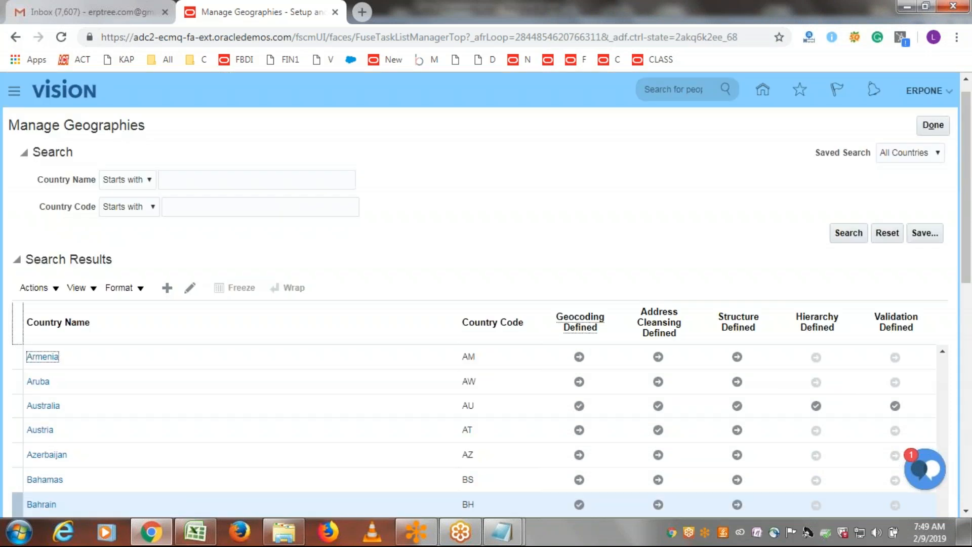
# - Enable address cleansing for Bahrain
pyautogui.scroll(-4, 615, 266)
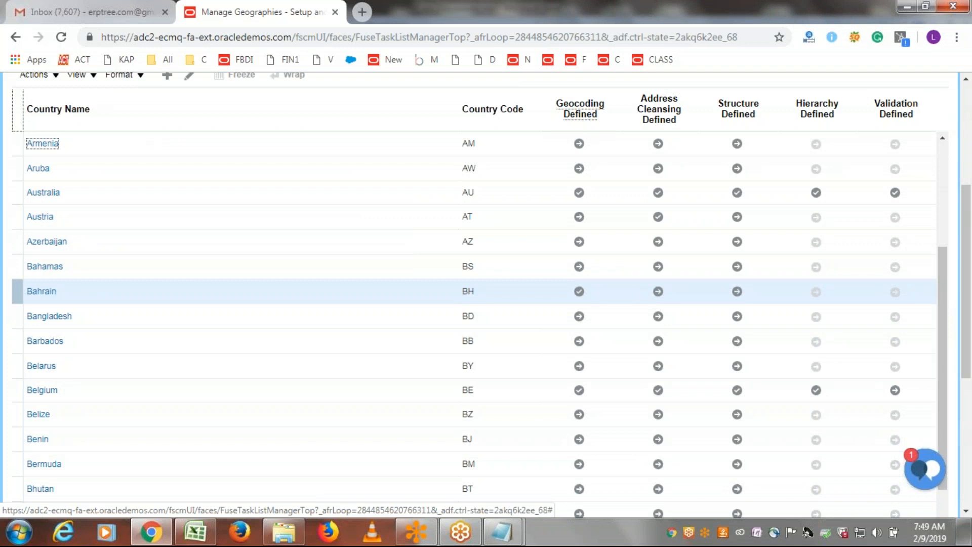
pyautogui.click(658, 293)
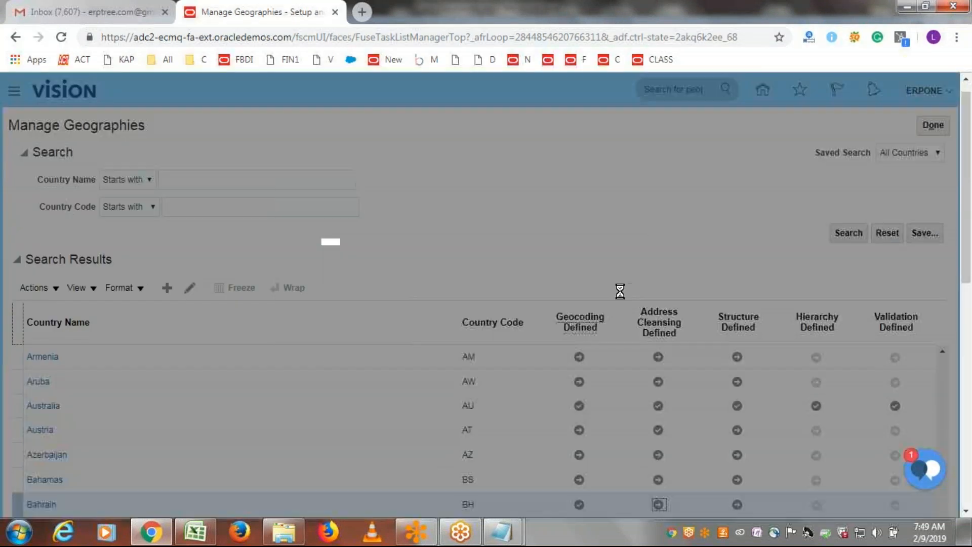
pyautogui.click(390, 333)
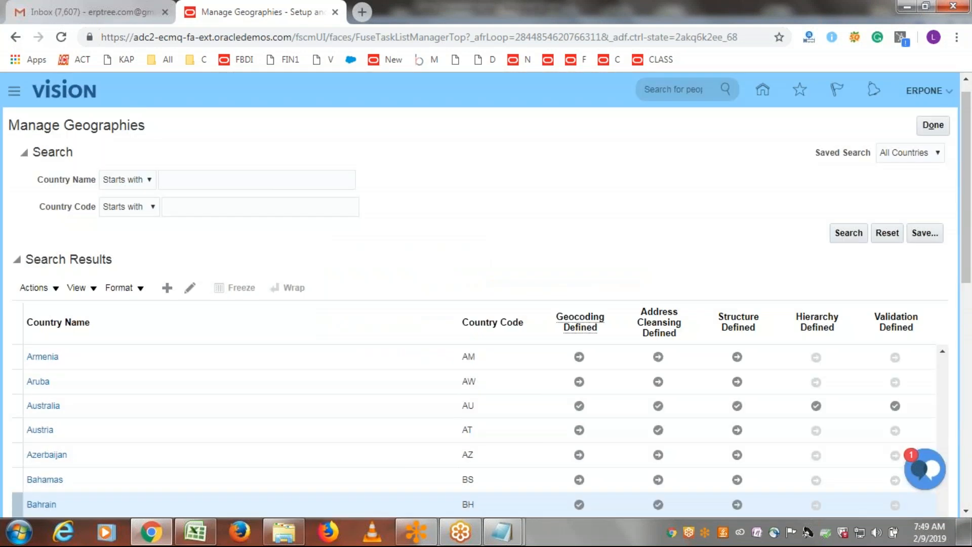
# - Open the geography structure definition for Bahrain and review the option to copy another country's structure
pyautogui.scroll(-4, 709, 352)
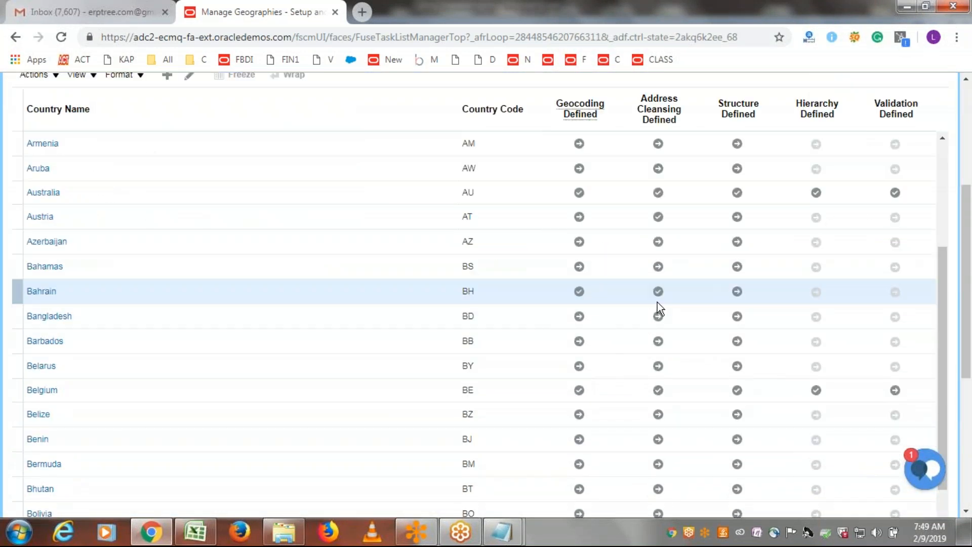
pyautogui.click(738, 292)
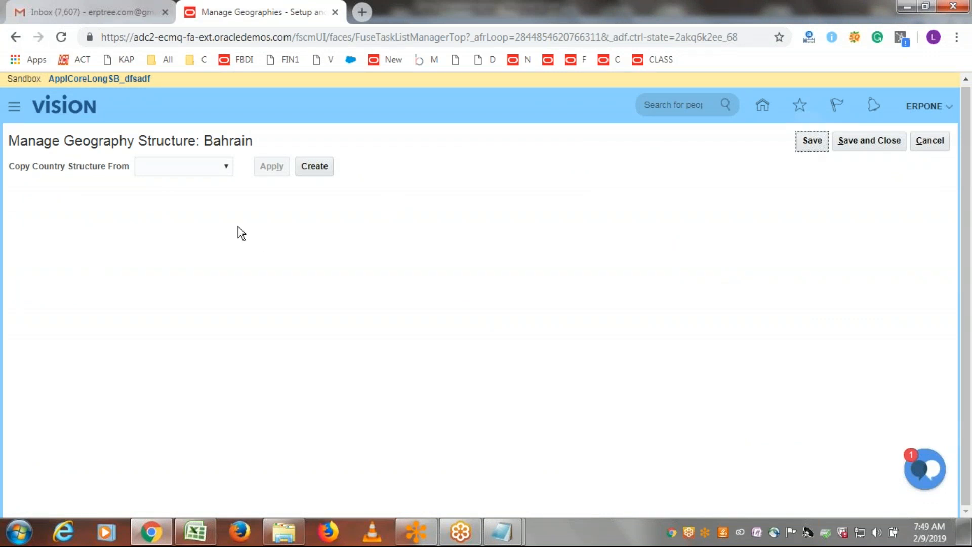
pyautogui.click(225, 171)
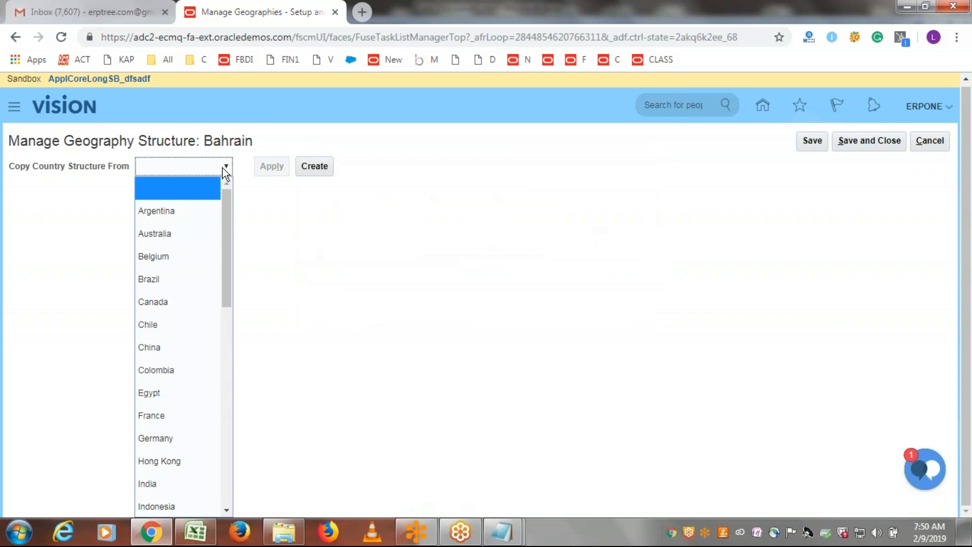
pyautogui.moveTo(10, 169); pyautogui.dragTo(44, 168)
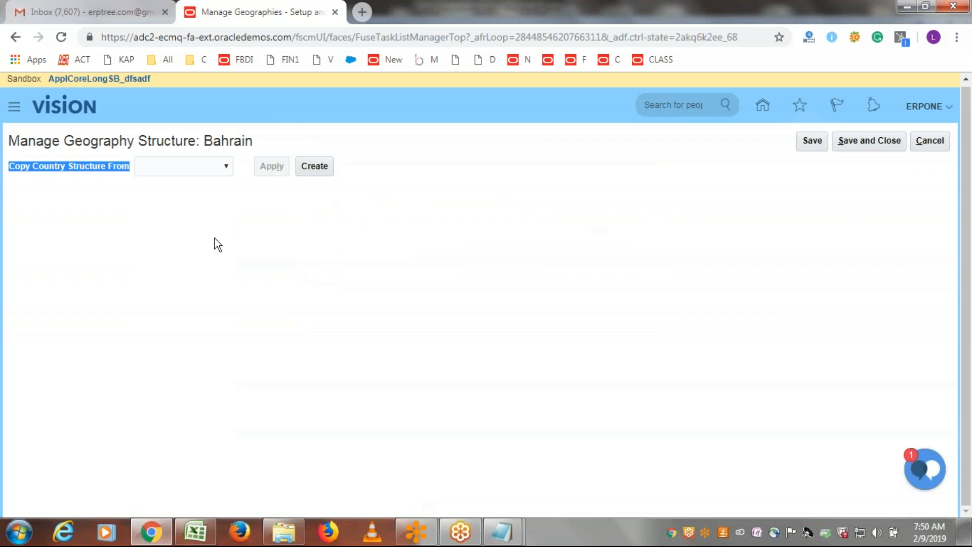
pyautogui.moveTo(257, 142); pyautogui.dragTo(200, 141)
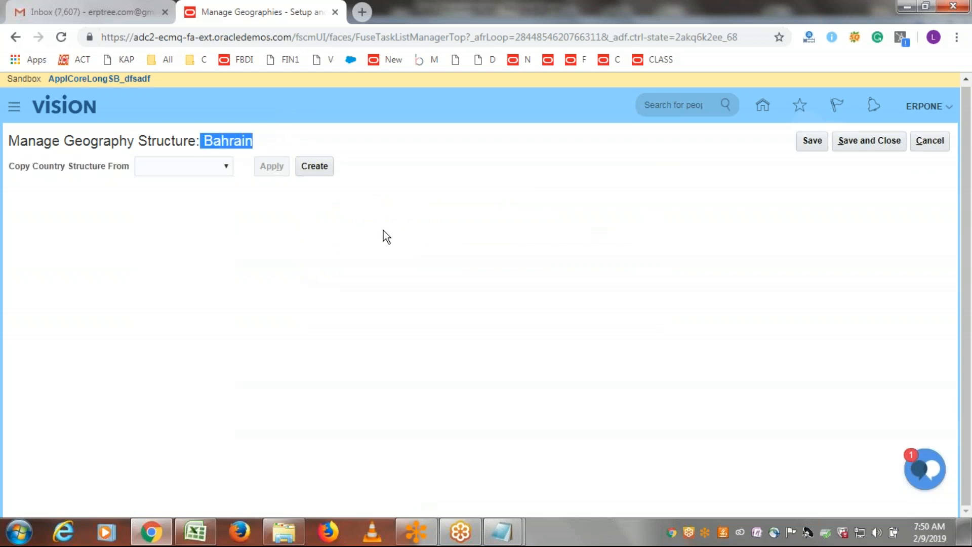
# - Choose Belgium as the country to copy the structure from
pyautogui.click(225, 165)
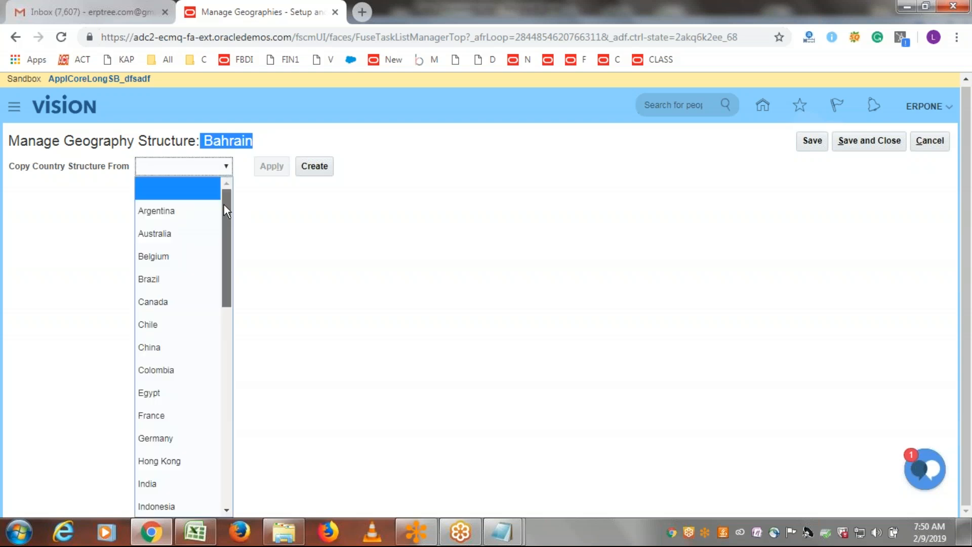
pyautogui.scroll(-1, 224, 218)
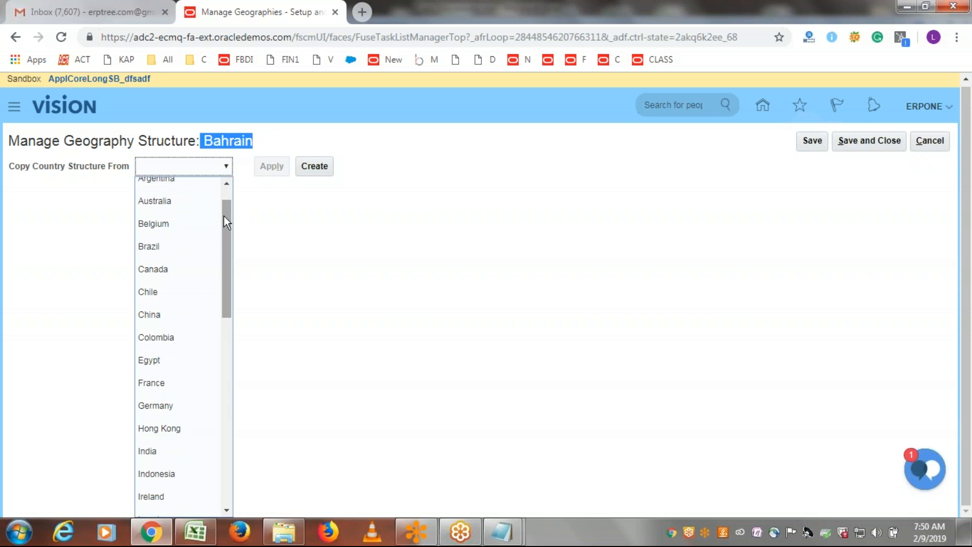
pyautogui.scroll(2, 224, 216)
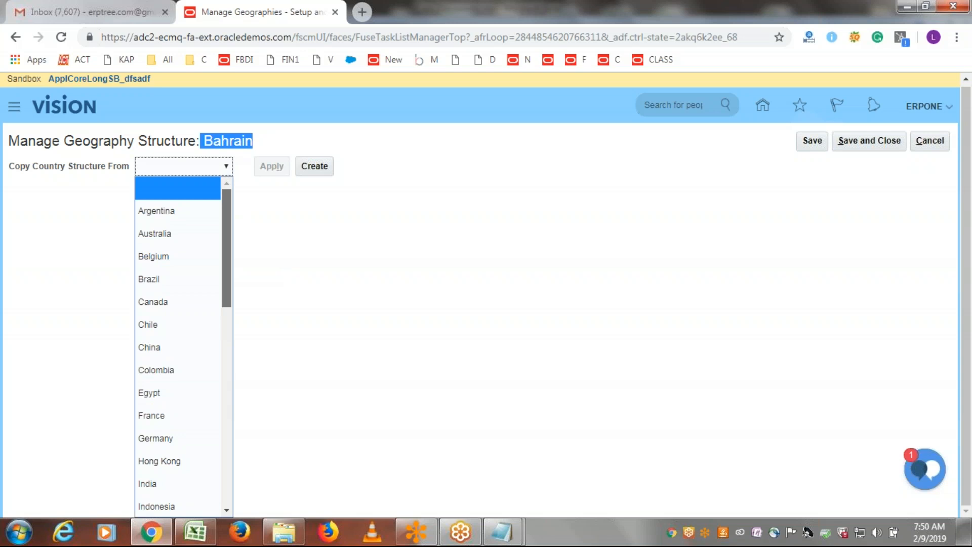
pyautogui.click(171, 257)
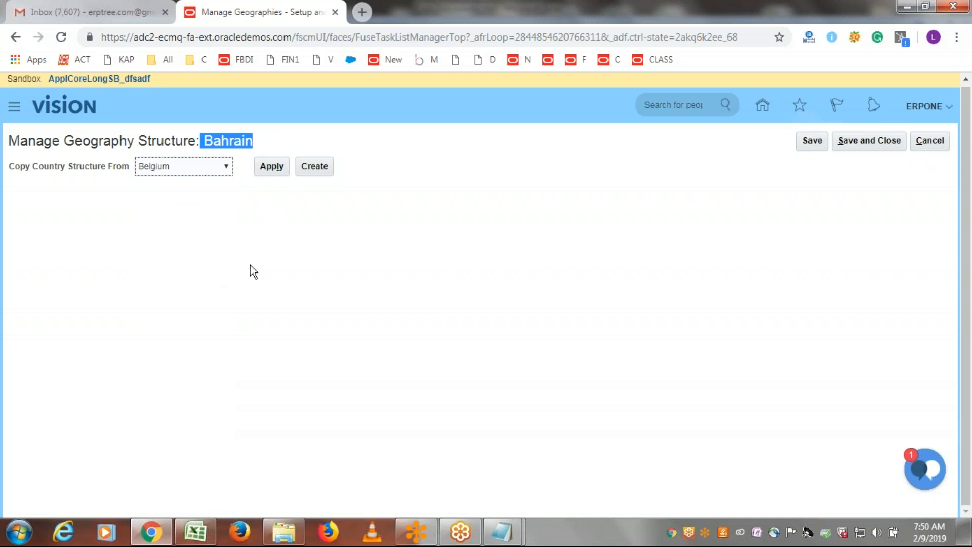
# - Start a new geography structure for Bahrain instead of copying one, and review the available geography types
pyautogui.click(317, 165)
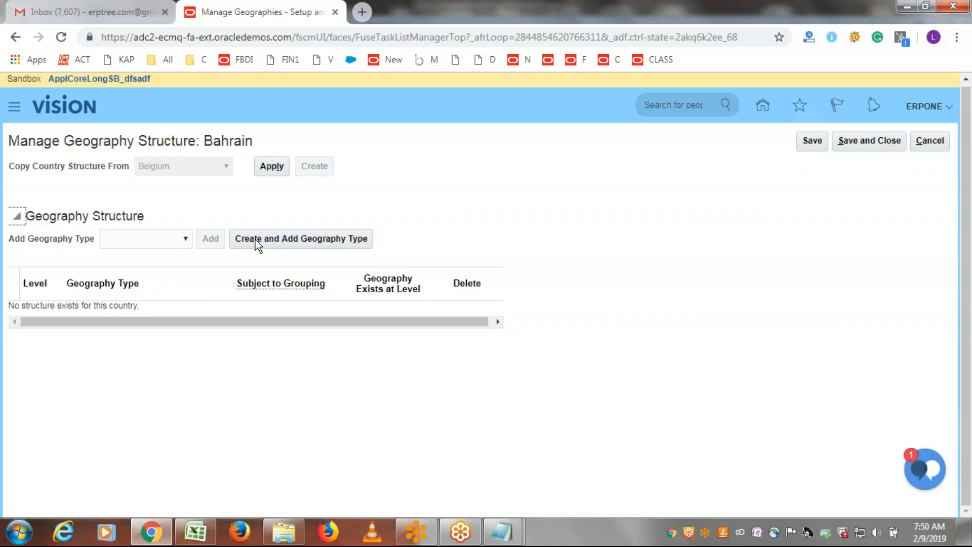
pyautogui.click(185, 240)
pyautogui.moveTo(188, 265); pyautogui.dragTo(174, 423)
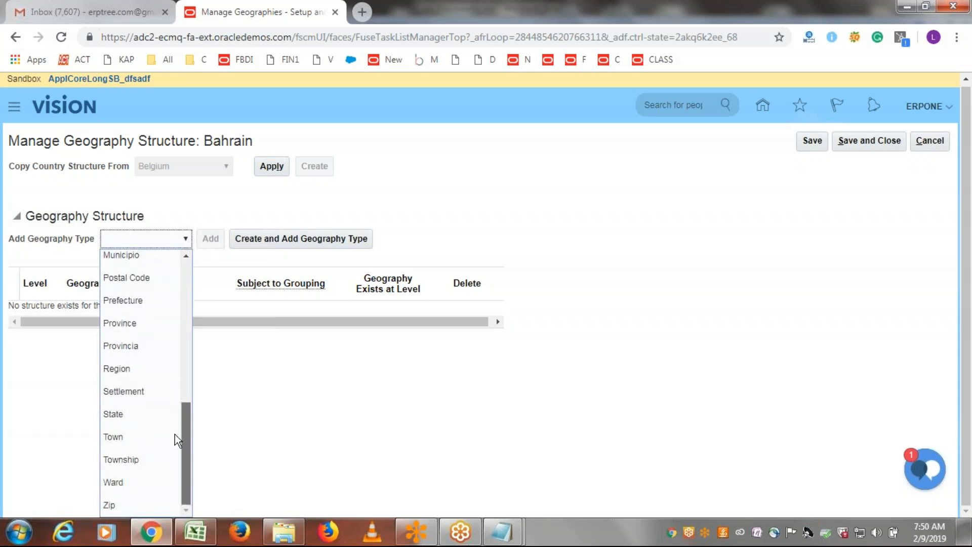
pyautogui.scroll(6, 169, 412)
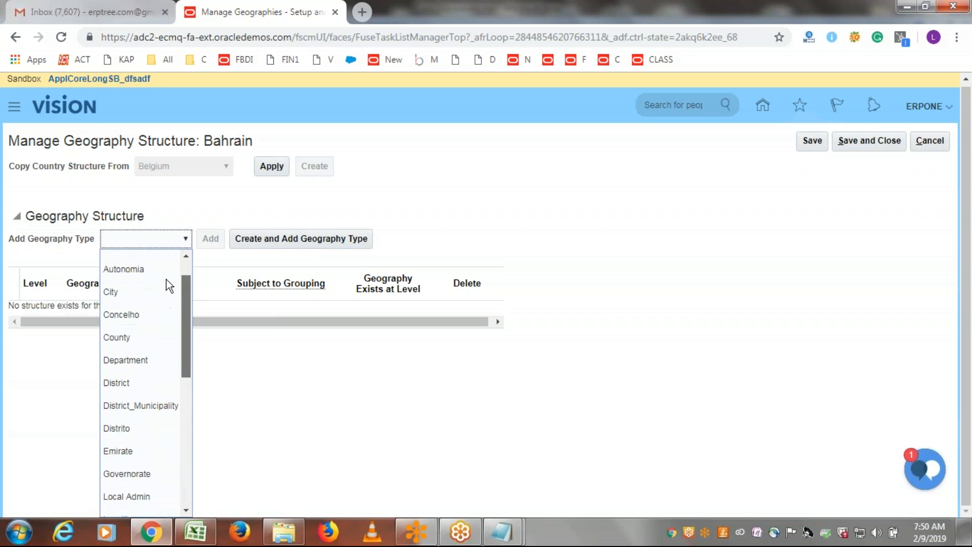
pyautogui.scroll(-4, 179, 312)
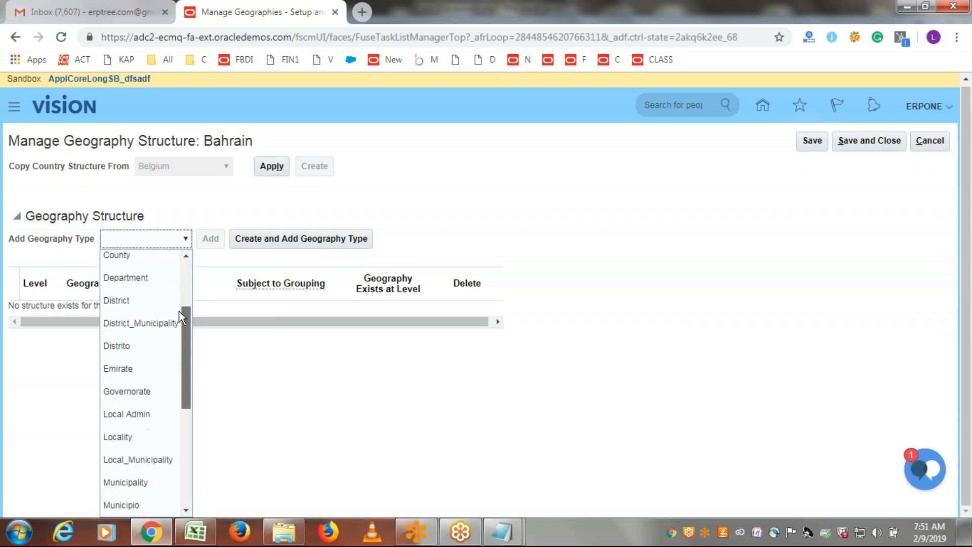
pyautogui.scroll(-5, 179, 311)
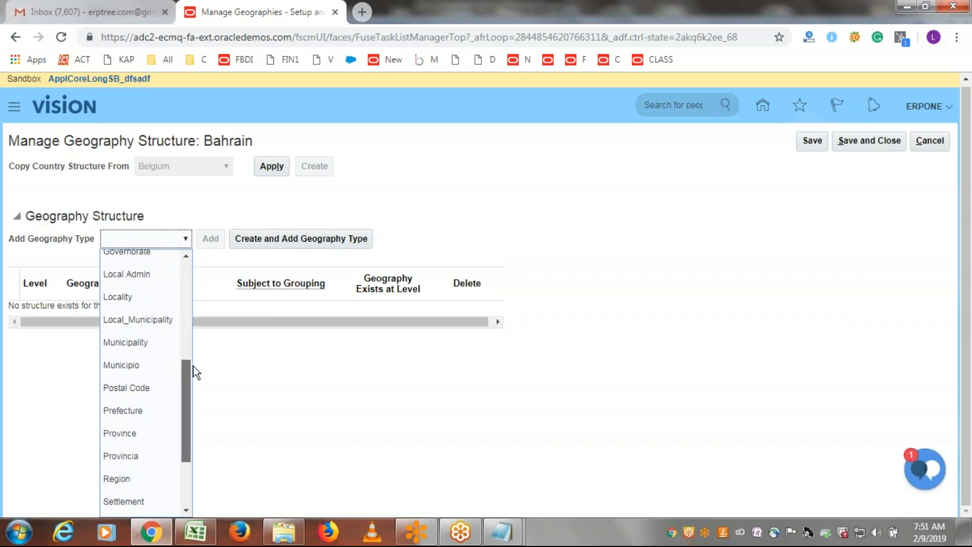
pyautogui.moveTo(194, 399); pyautogui.dragTo(193, 413)
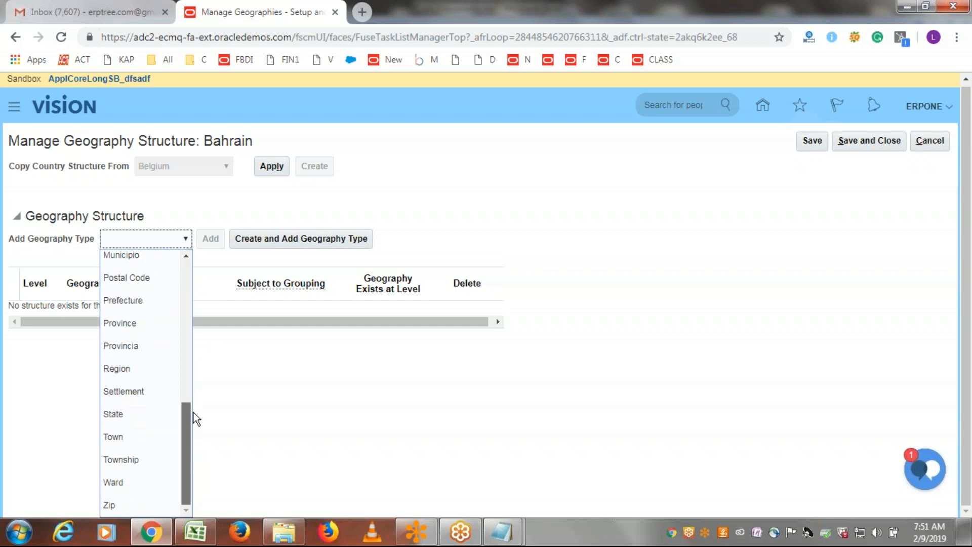
pyautogui.moveTo(186, 405); pyautogui.dragTo(193, 263)
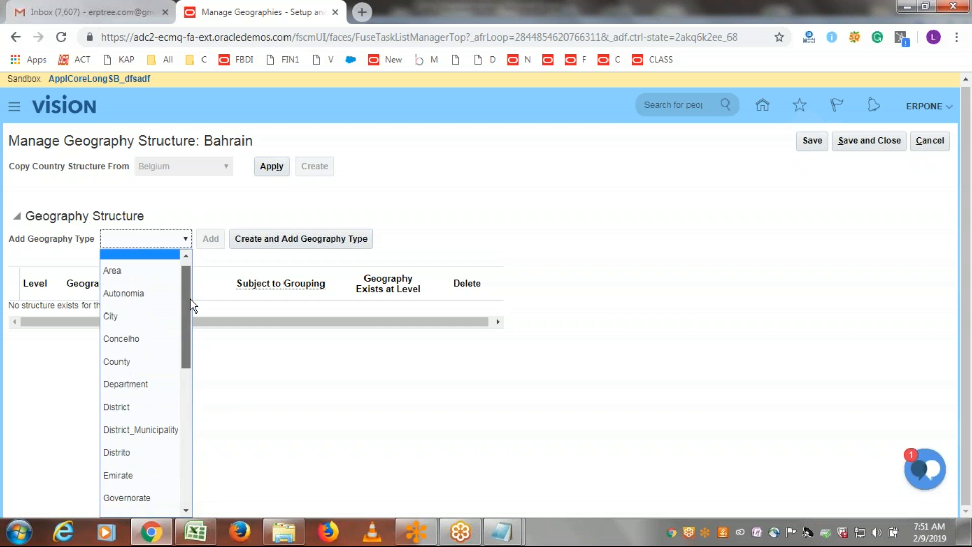
pyautogui.click(442, 248)
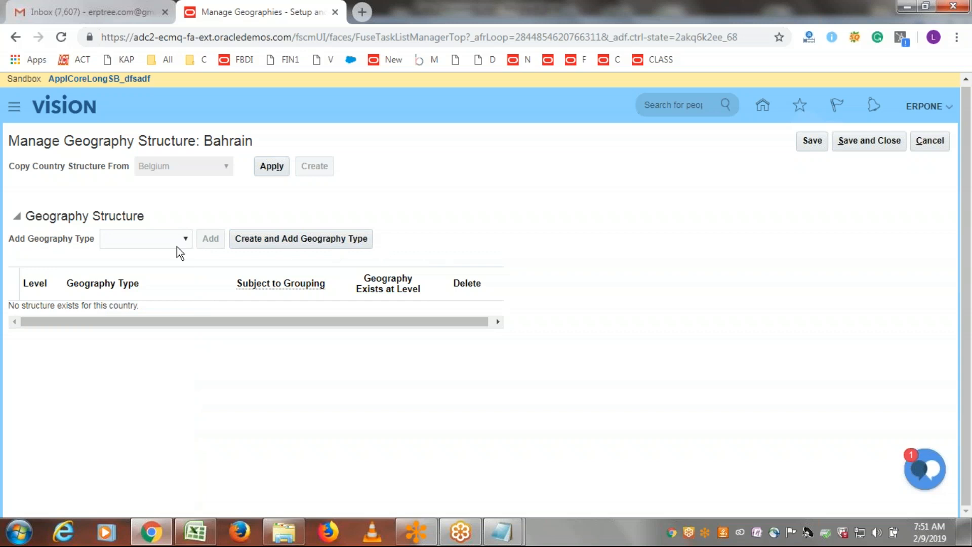
# - Add County as the first level of Bahrain's geography structure
pyautogui.click(186, 238)
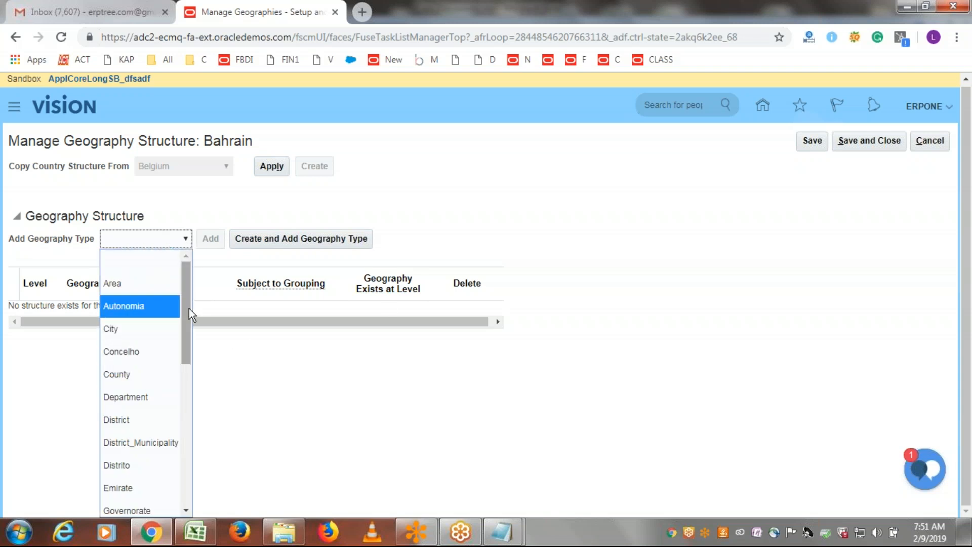
pyautogui.click(133, 373)
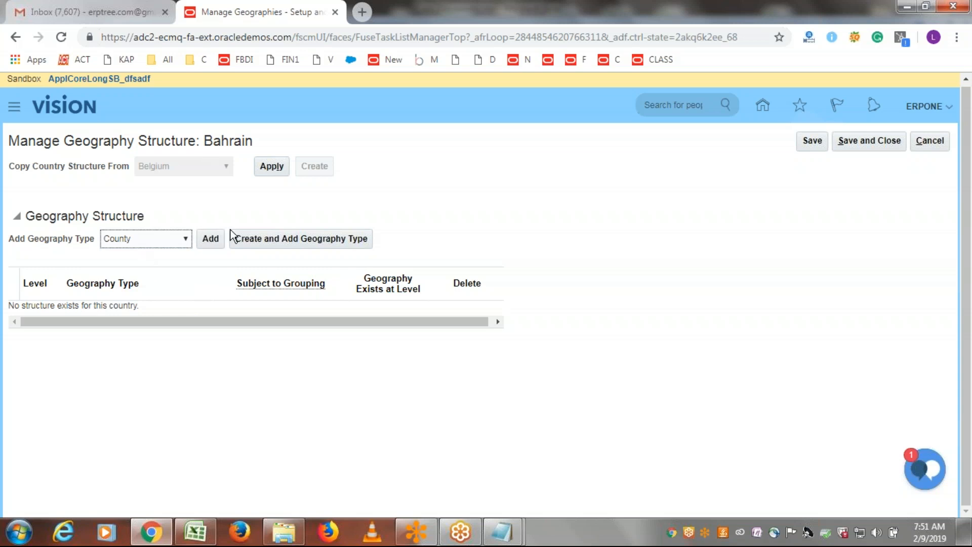
pyautogui.click(212, 240)
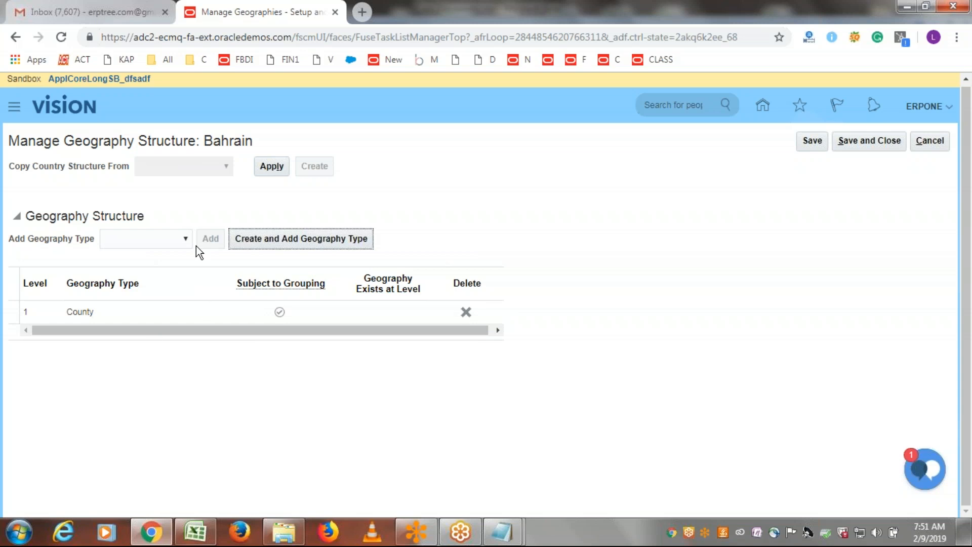
# - Add State as the second level of Bahrain's geography structure
pyautogui.click(183, 241)
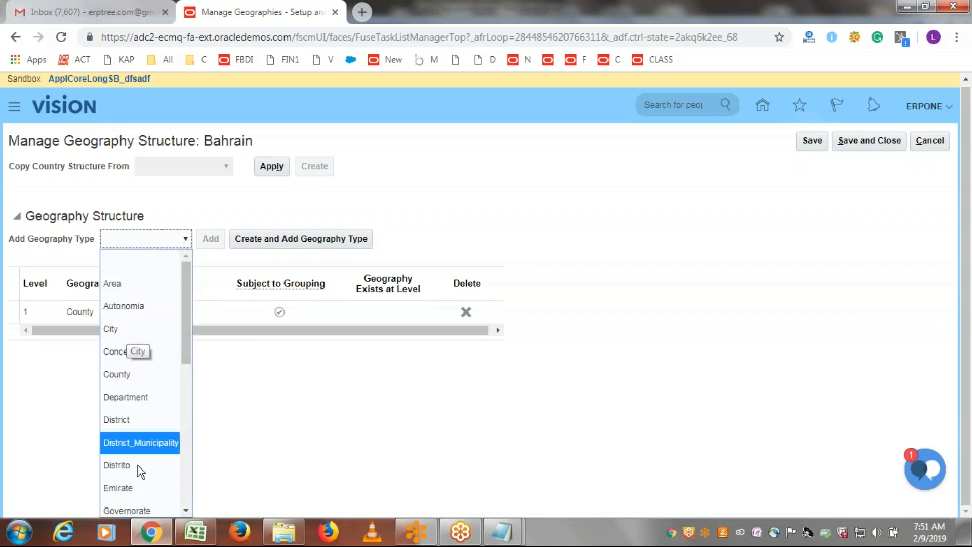
pyautogui.scroll(-5, 137, 478)
pyautogui.scroll(5, 133, 426)
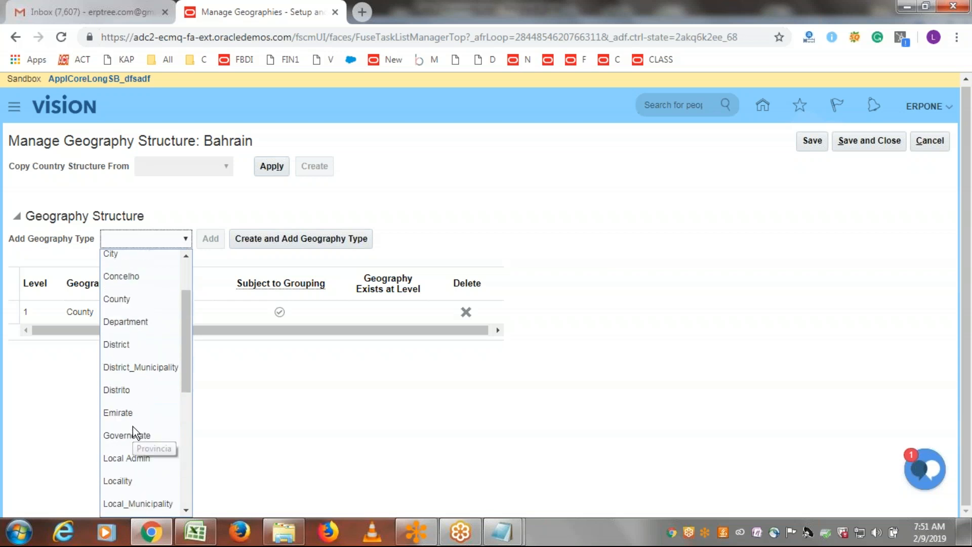
pyautogui.scroll(-5, 132, 470)
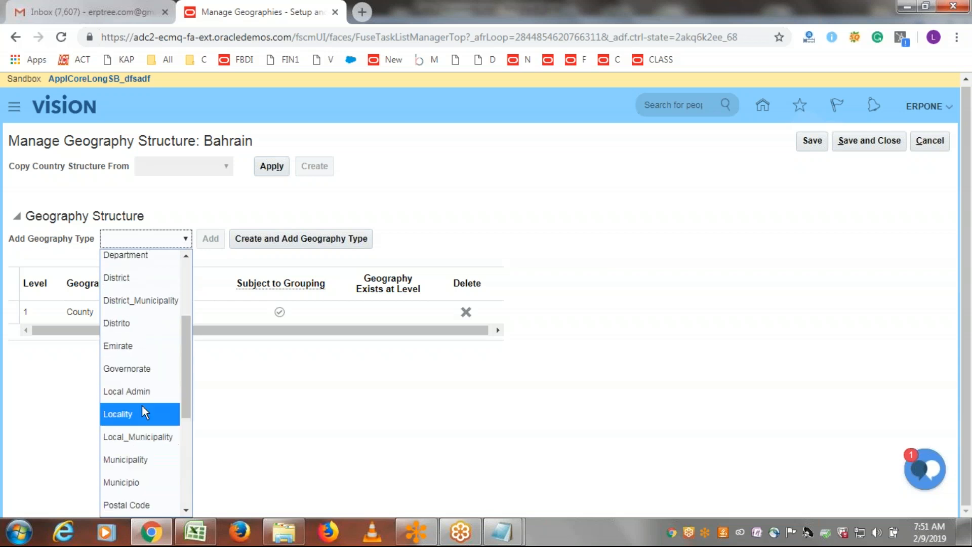
pyautogui.click(138, 499)
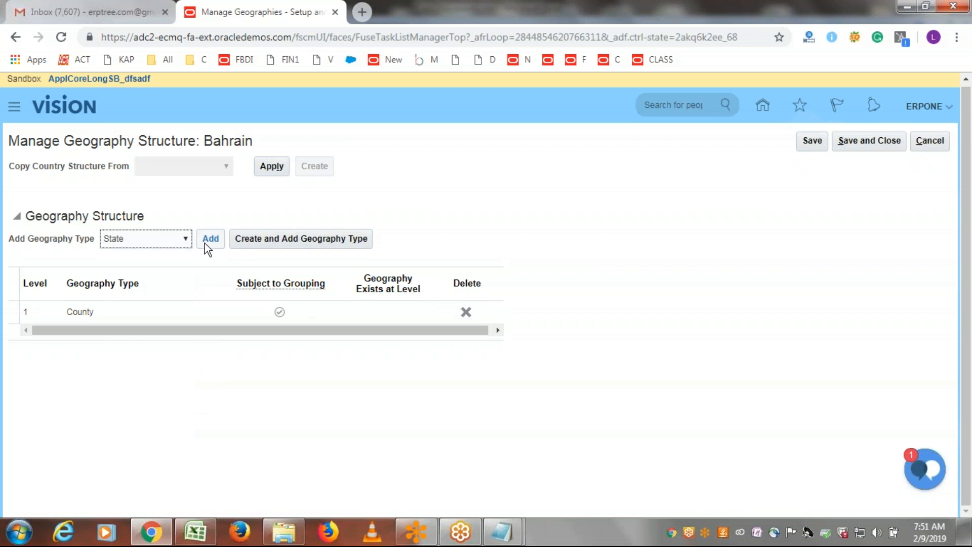
pyautogui.click(208, 242)
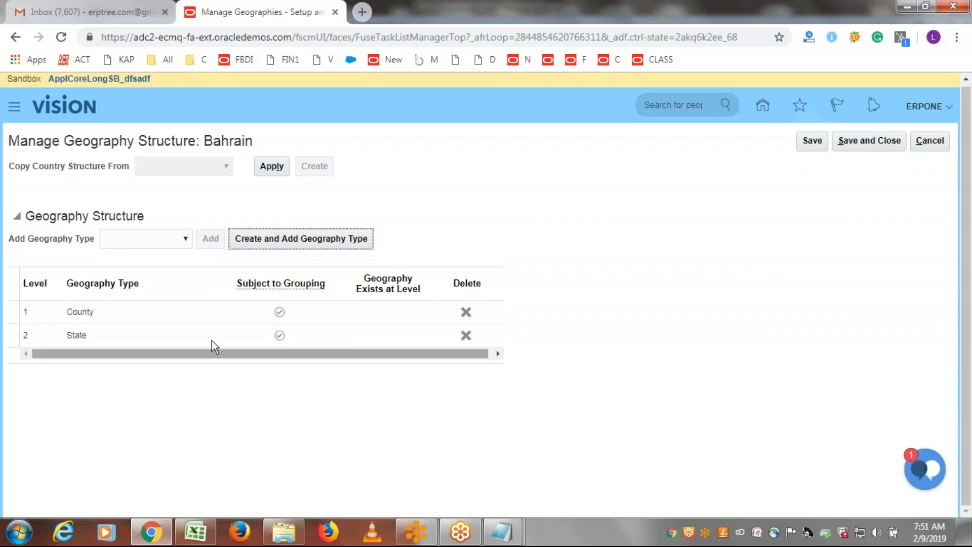
# - Add City and Area as the third and fourth levels of Bahrain's geography structure
pyautogui.click(187, 238)
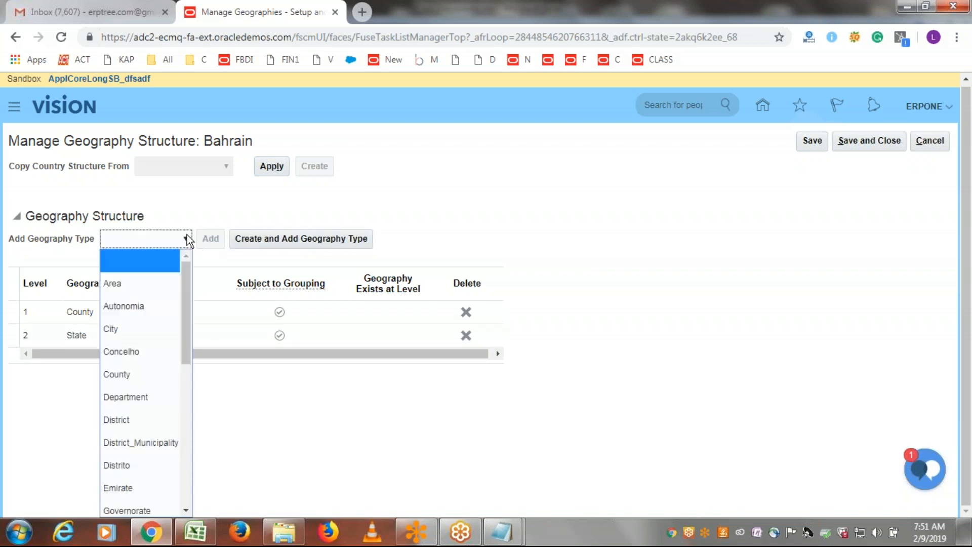
pyautogui.click(133, 326)
pyautogui.click(213, 239)
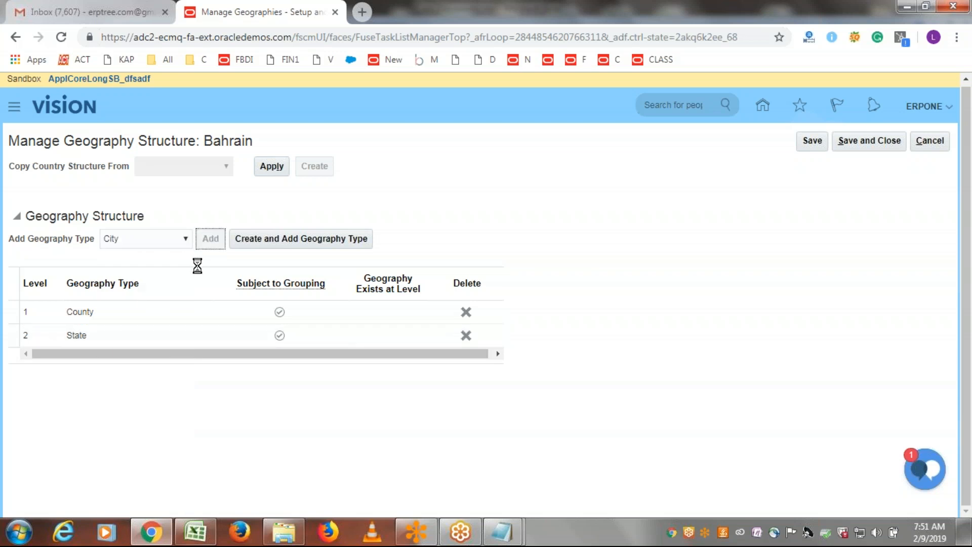
pyautogui.click(185, 239)
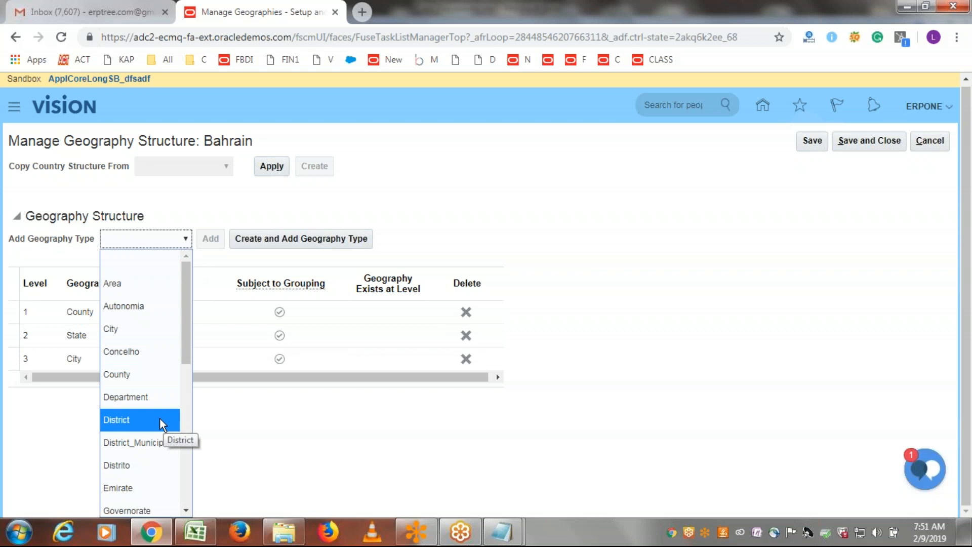
pyautogui.click(138, 286)
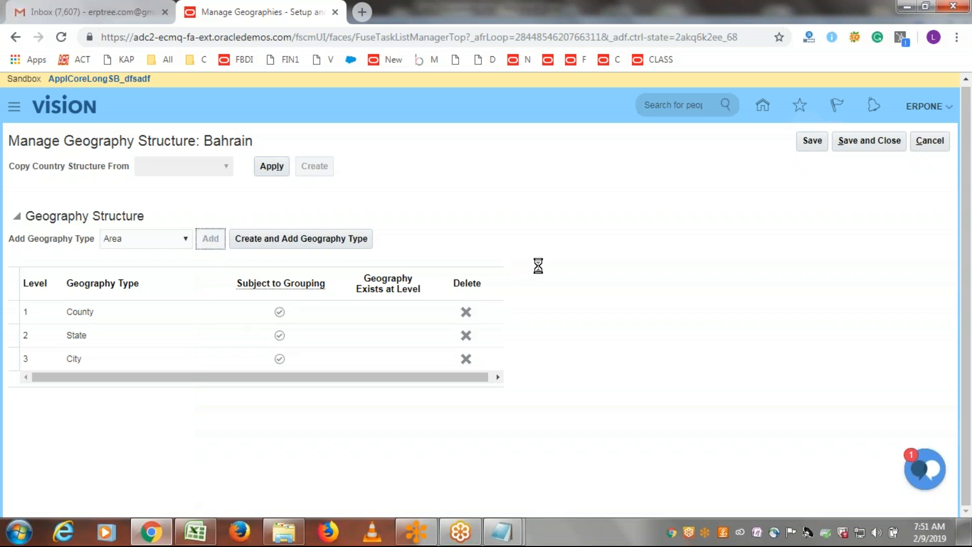
# - Create and add a custom geography type named Part1 as the fifth level, and save and close Bahrain's structure
pyautogui.click(318, 238)
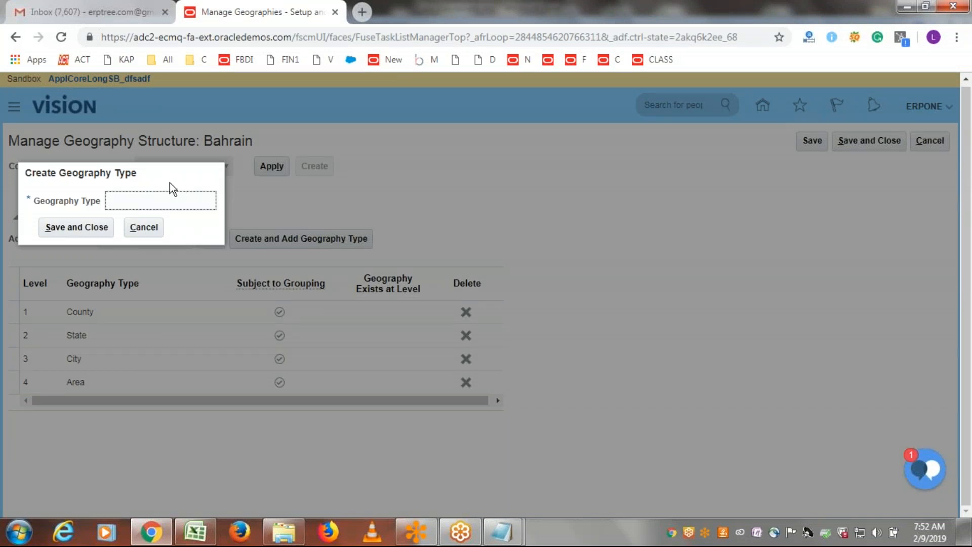
pyautogui.write('Part1')
pyautogui.click(86, 233)
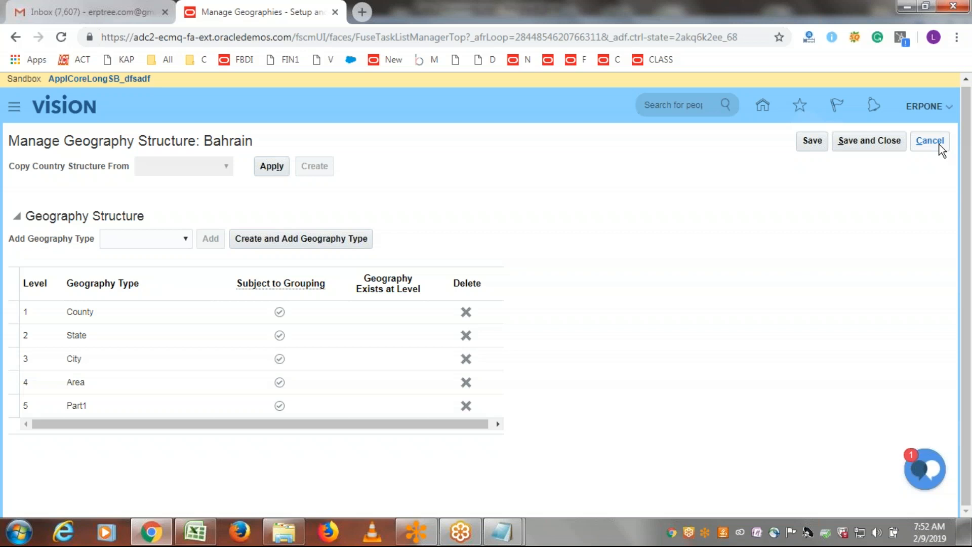
pyautogui.click(855, 141)
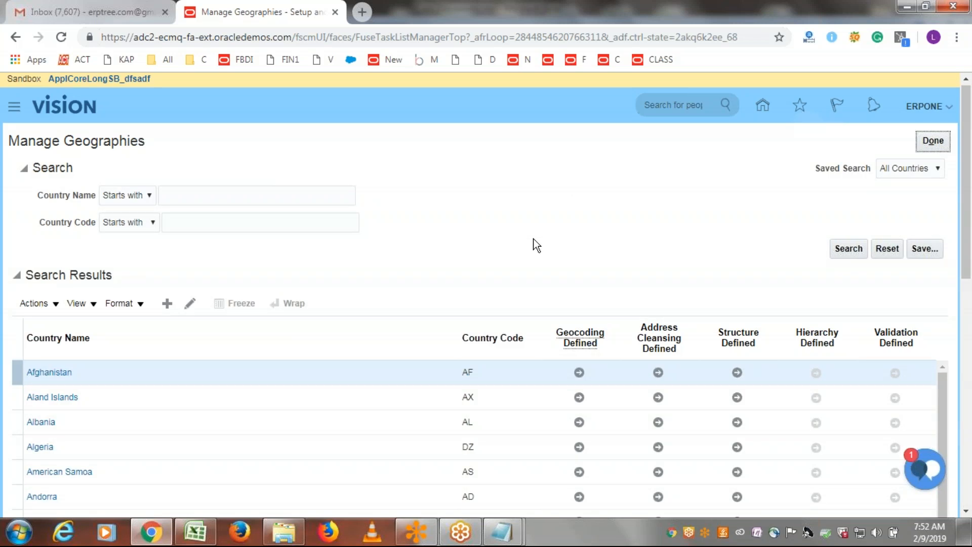
# - Find Bahrain in the country results and open its geography hierarchy definition
pyautogui.scroll(-3, 533, 238)
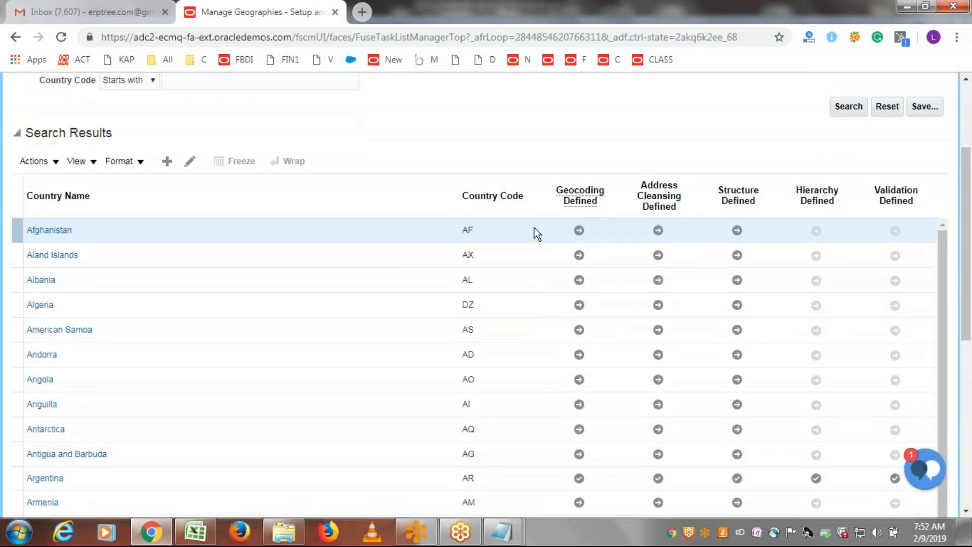
pyautogui.scroll(-4, 534, 226)
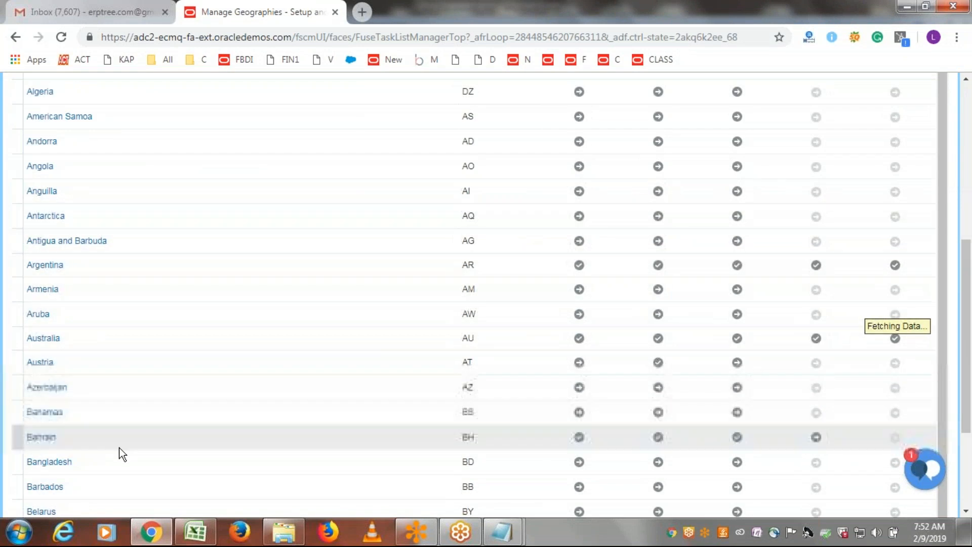
pyautogui.click(89, 433)
pyautogui.scroll(-1, 825, 454)
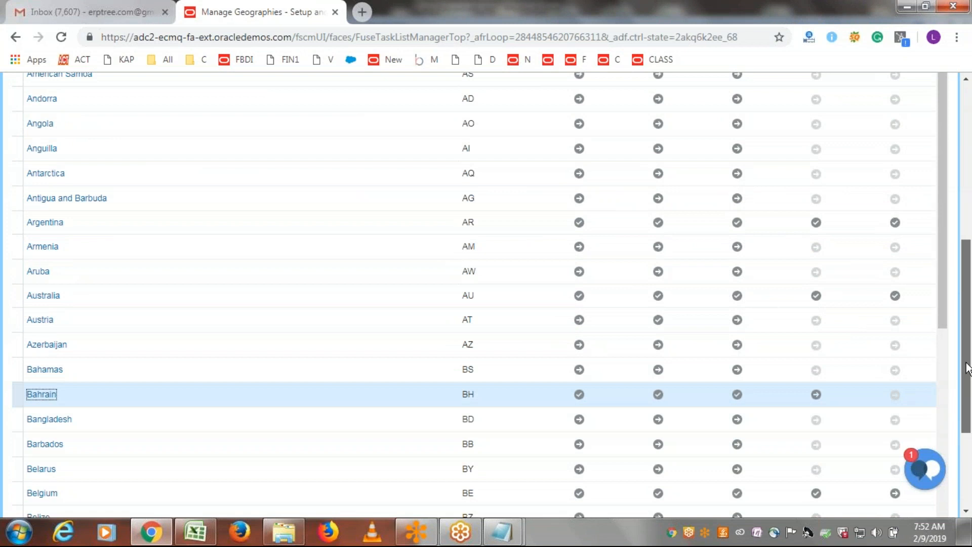
pyautogui.moveTo(968, 368); pyautogui.dragTo(968, 284)
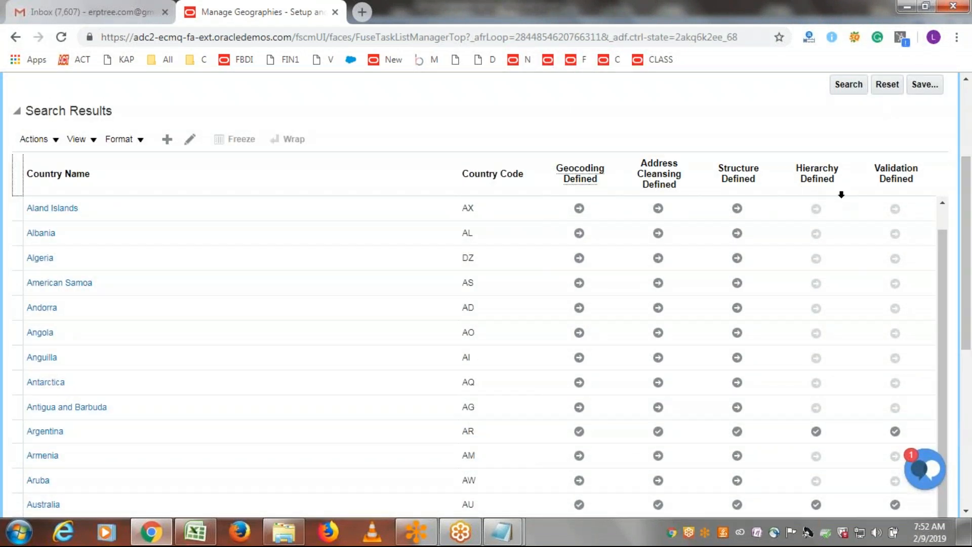
pyautogui.moveTo(968, 277); pyautogui.dragTo(969, 395)
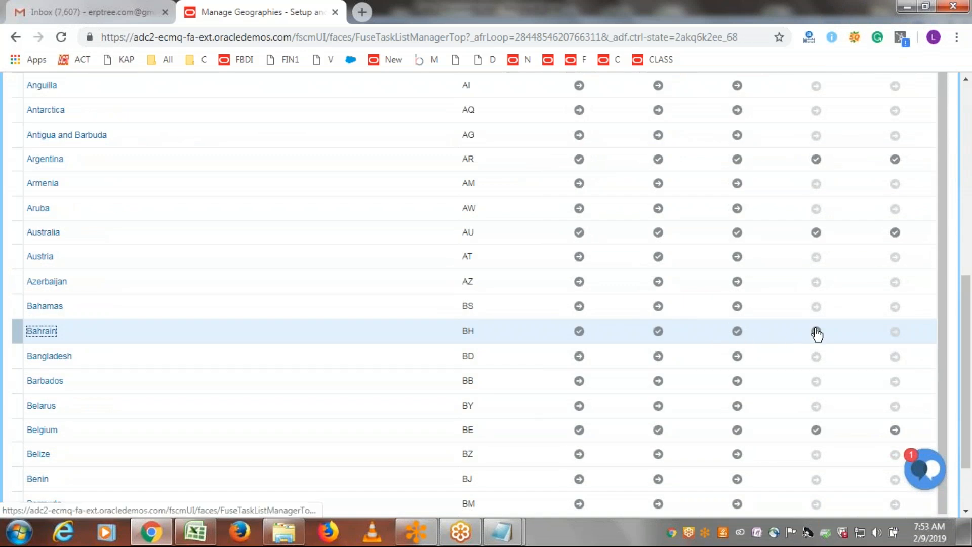
pyautogui.click(817, 331)
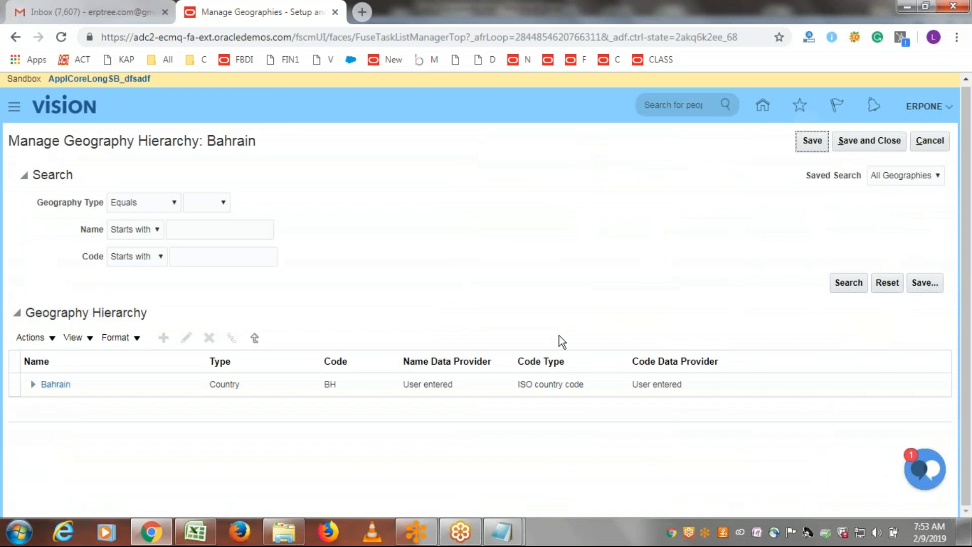
# - Create a county named XXXXX under Bahrain in the geography hierarchy, and save and close it
pyautogui.click(33, 384)
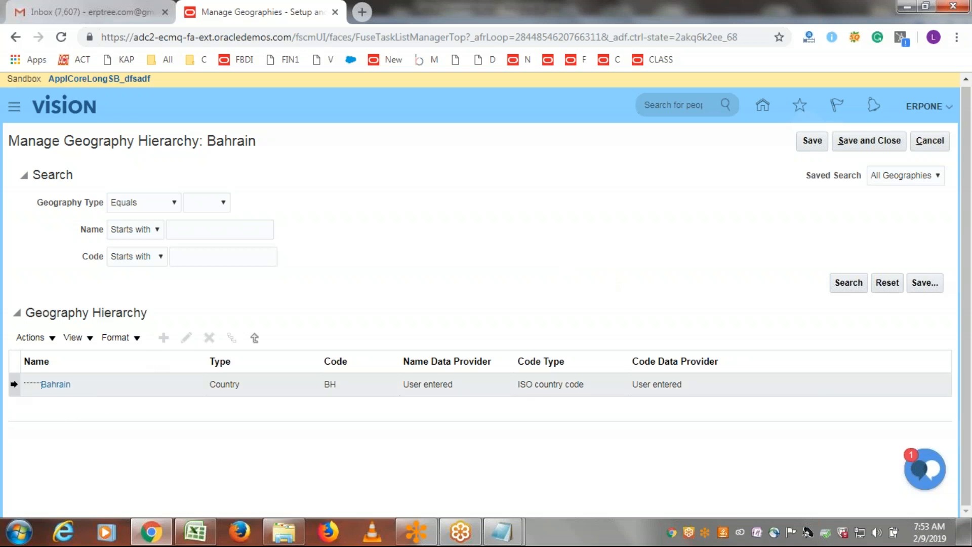
pyautogui.click(10, 384)
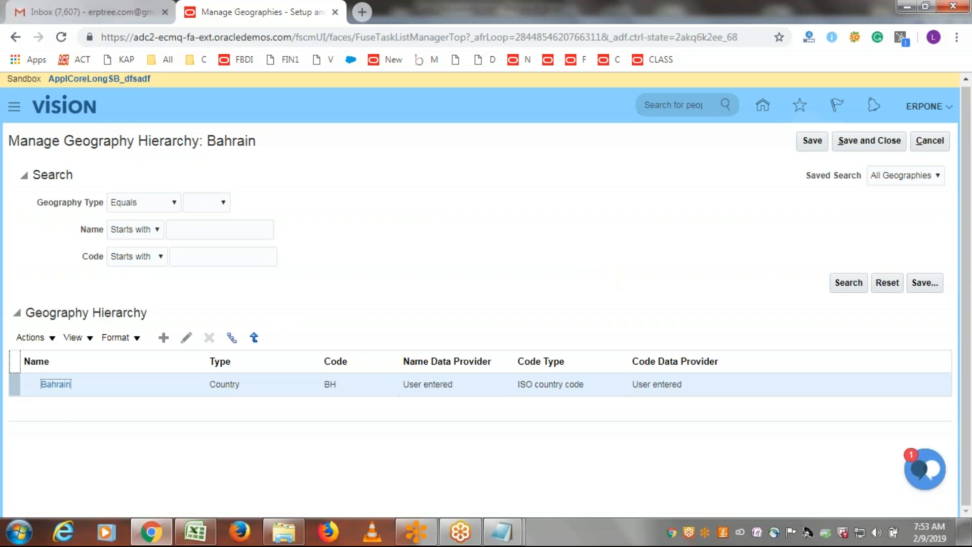
pyautogui.click(13, 387)
pyautogui.click(164, 337)
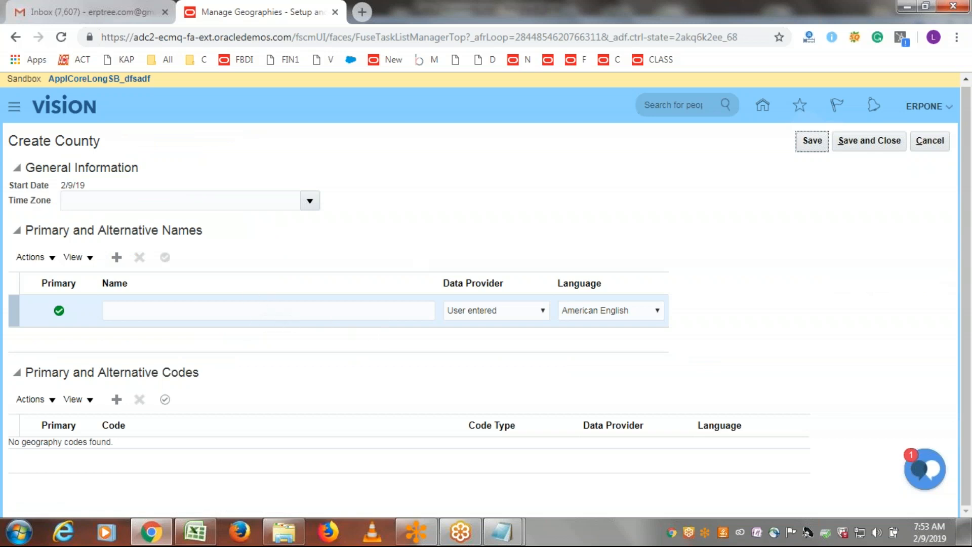
pyautogui.click(243, 313)
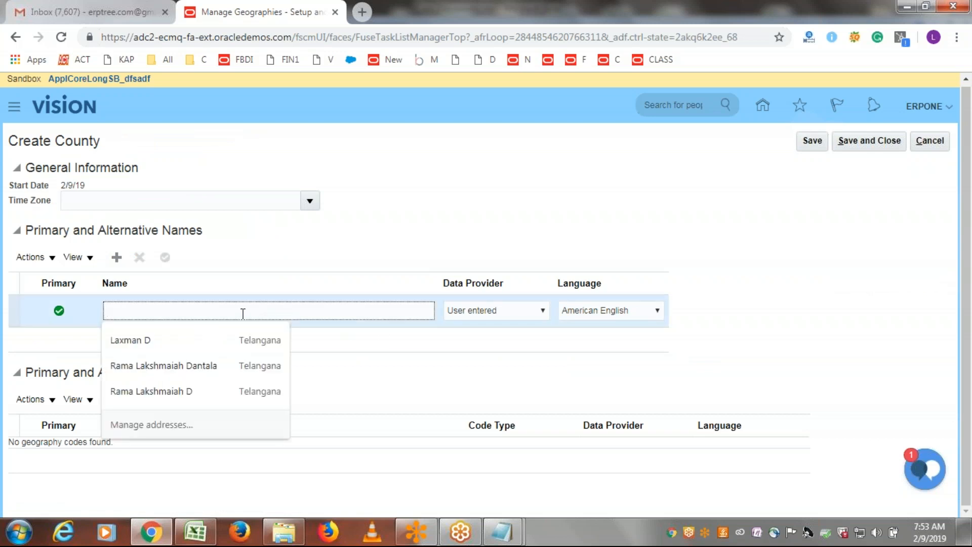
pyautogui.write('XXXXX')
pyautogui.click(862, 137)
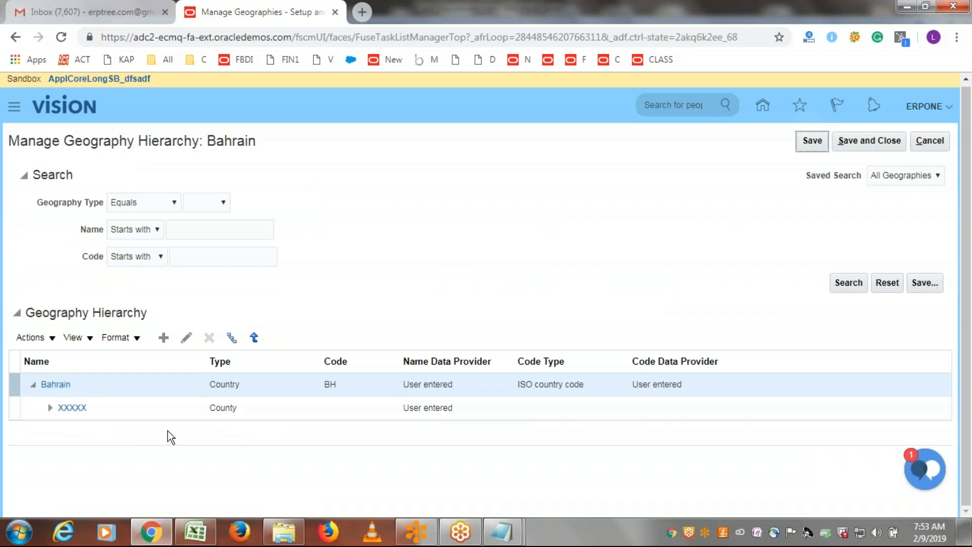
pyautogui.click(13, 384)
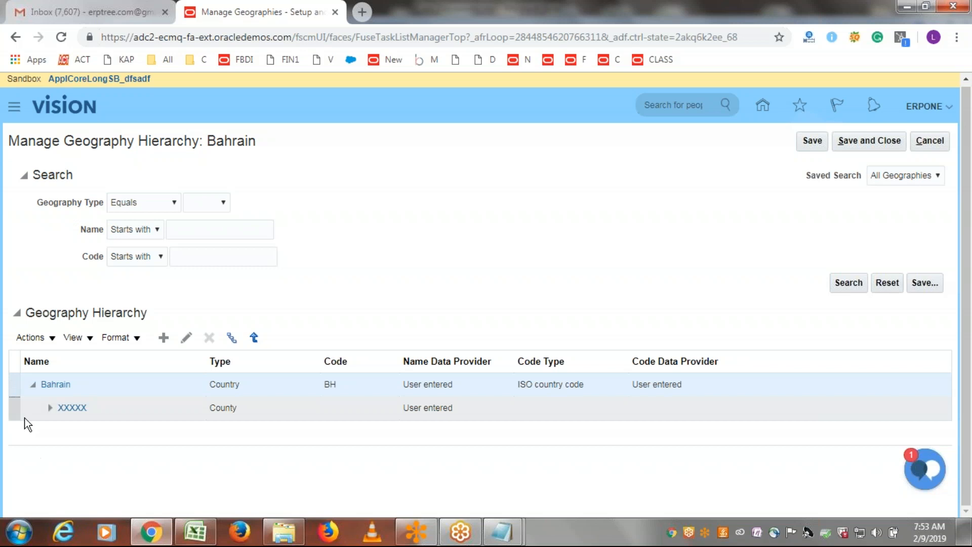
# - Create a state named XXX under the county XXXXX in Bahrain's geography hierarchy, and save and close it
pyautogui.click(13, 410)
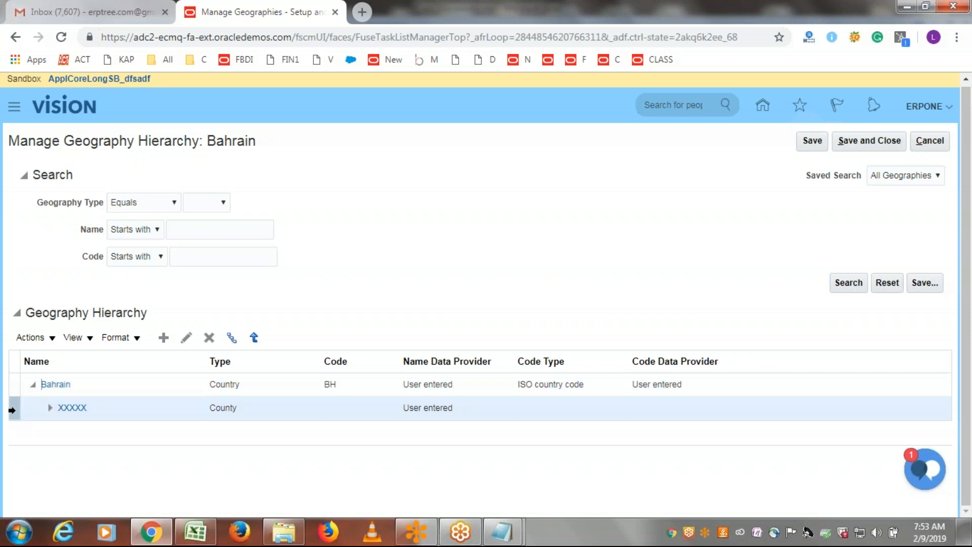
pyautogui.click(163, 337)
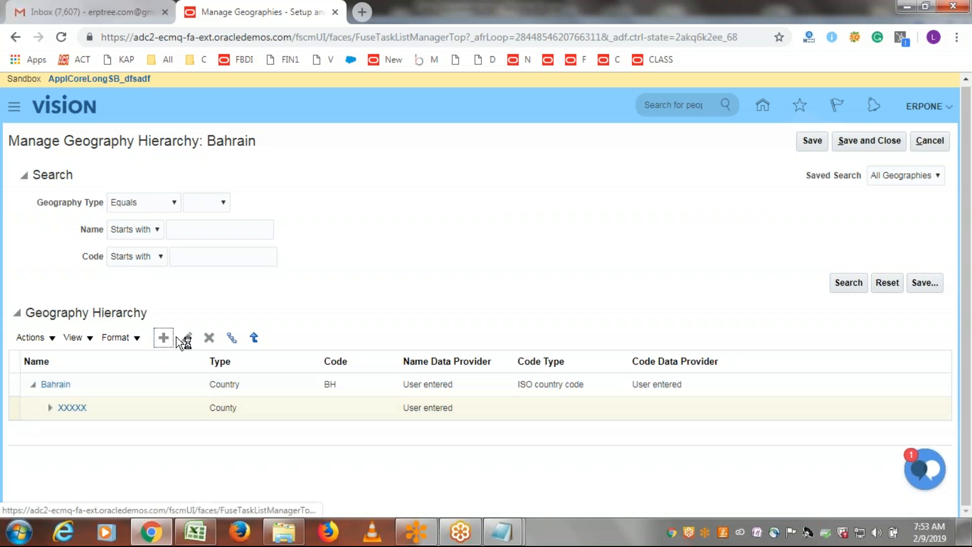
pyautogui.click(295, 302)
pyautogui.write('XXX')
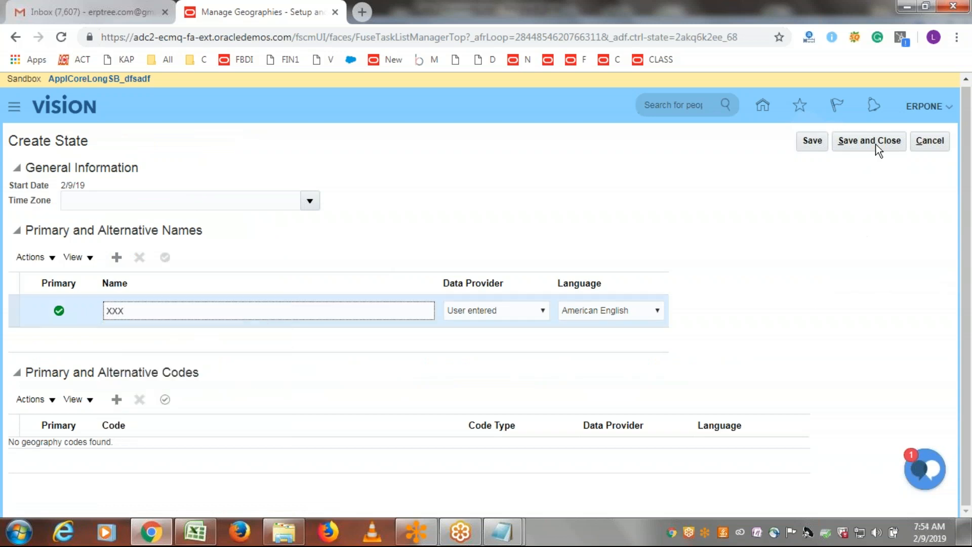
pyautogui.click(872, 143)
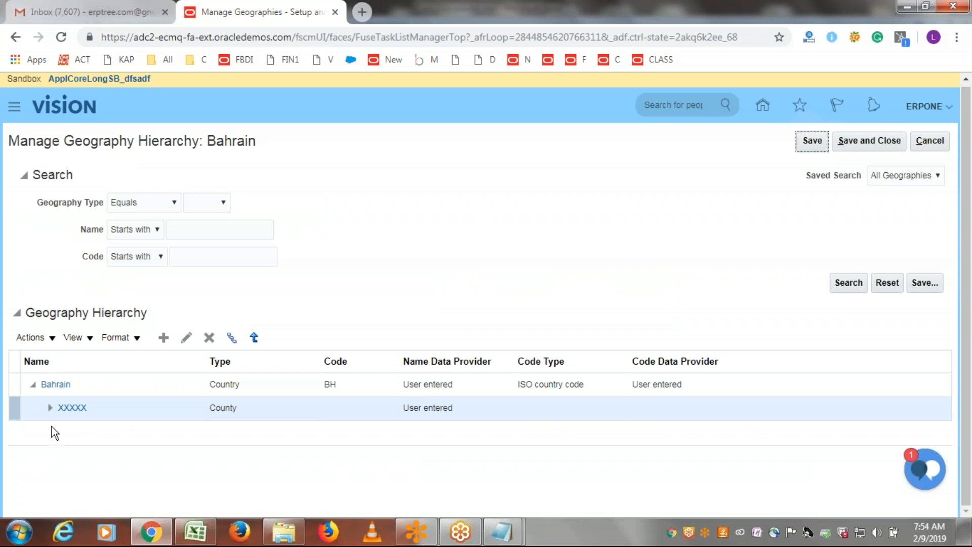
# - Expand county XXXXX and create a city named XX under the state XXX, then save and close it
pyautogui.click(50, 409)
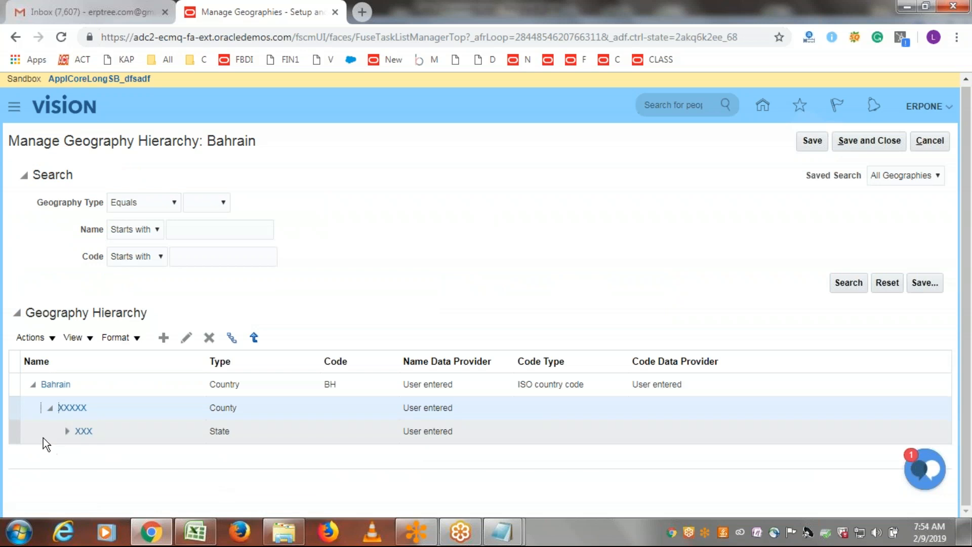
pyautogui.click(13, 433)
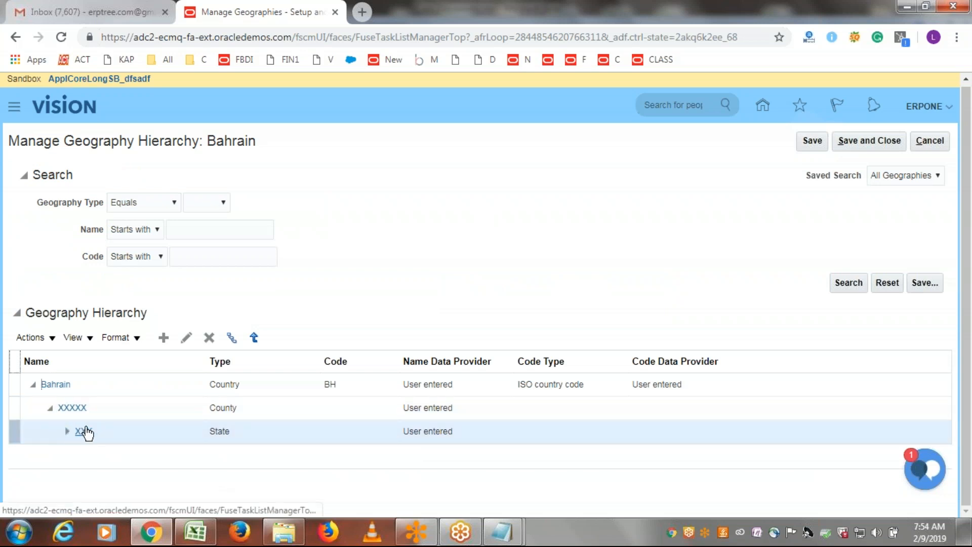
pyautogui.click(163, 337)
pyautogui.click(235, 311)
pyautogui.write('XX')
pyautogui.click(864, 143)
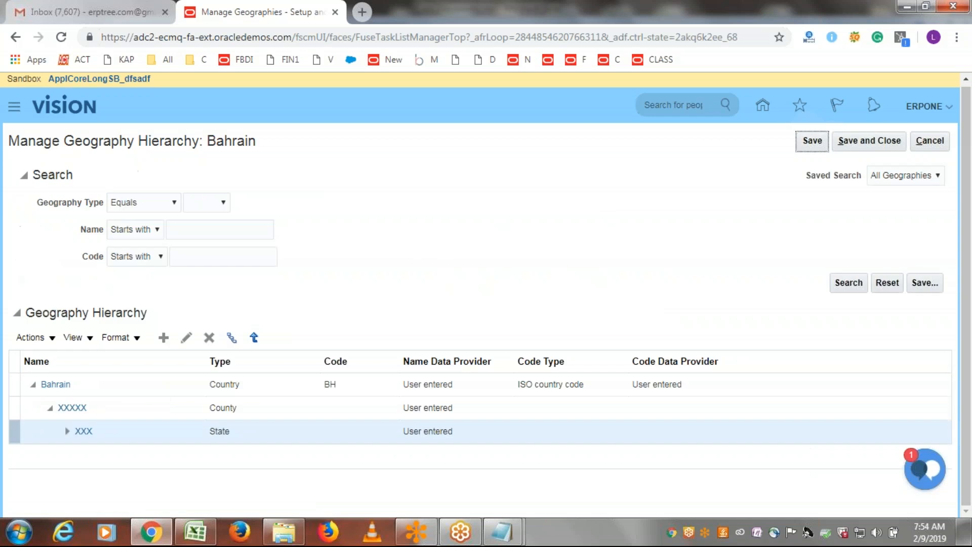
# - Expand state XXX and create an area named X under the city XX, saving and closing it
pyautogui.click(67, 431)
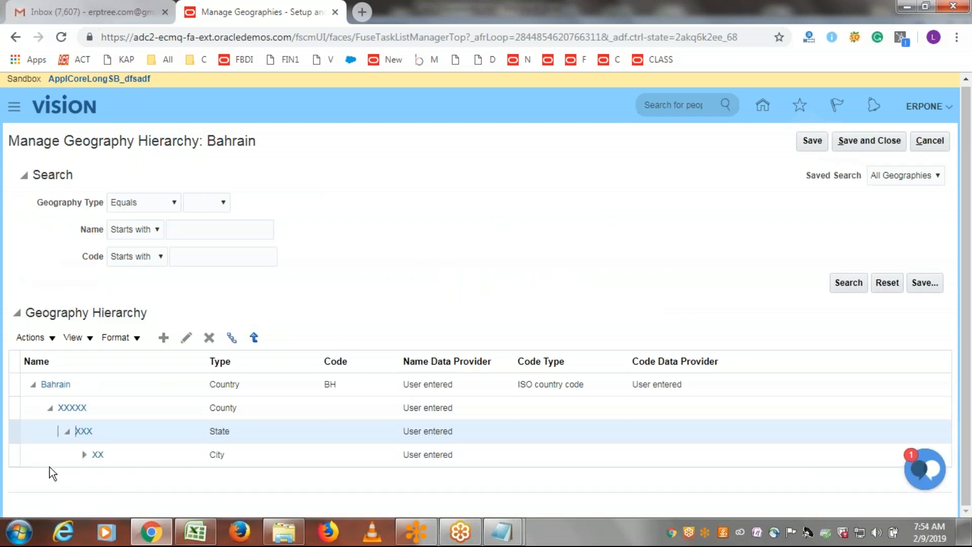
pyautogui.click(21, 458)
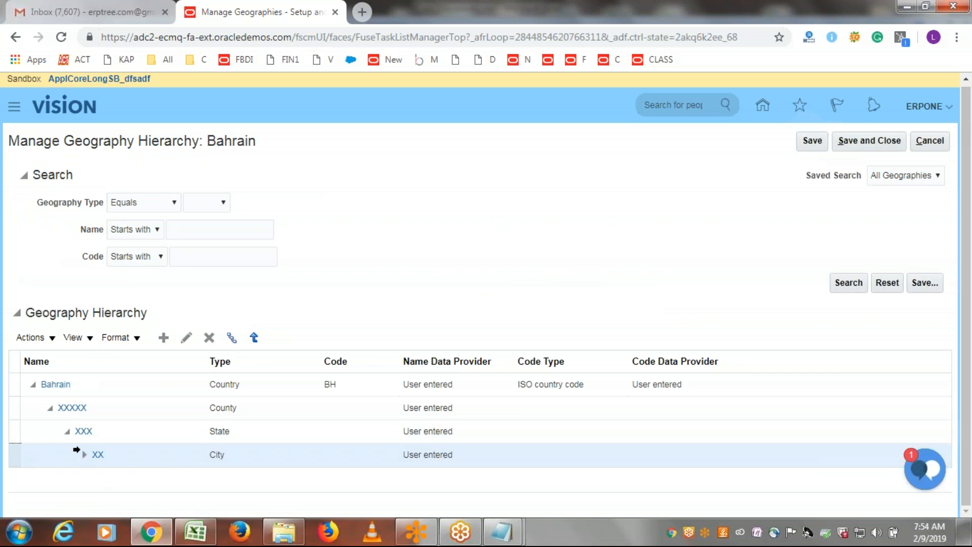
pyautogui.click(163, 337)
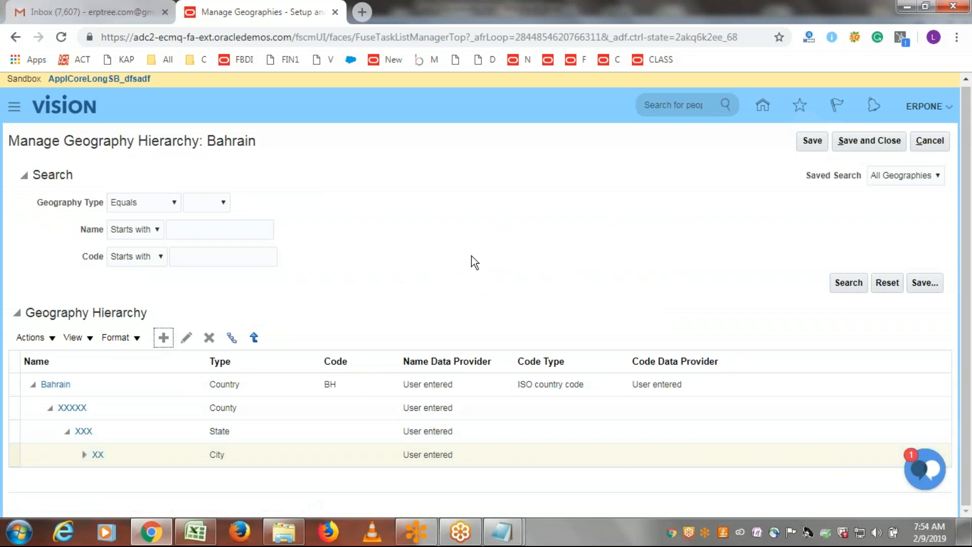
pyautogui.click(317, 310)
pyautogui.write('X')
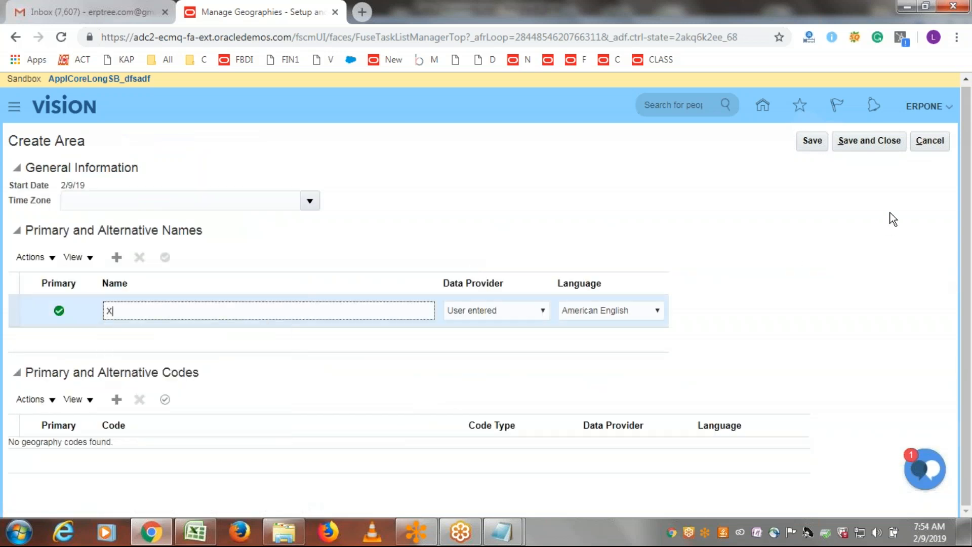
pyautogui.click(847, 146)
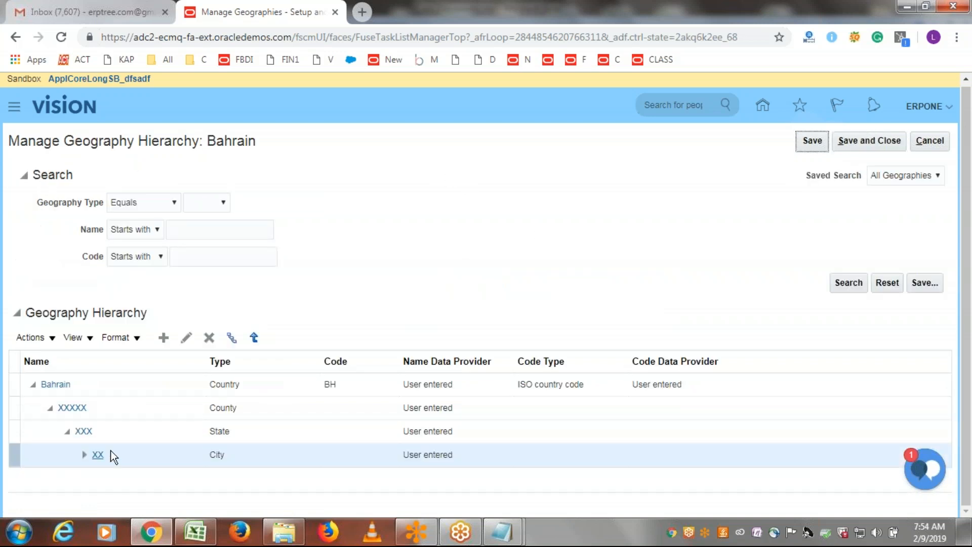
# - Expand city XX and create a Part1 geography named 1 under the area X, saving and closing it
pyautogui.click(84, 454)
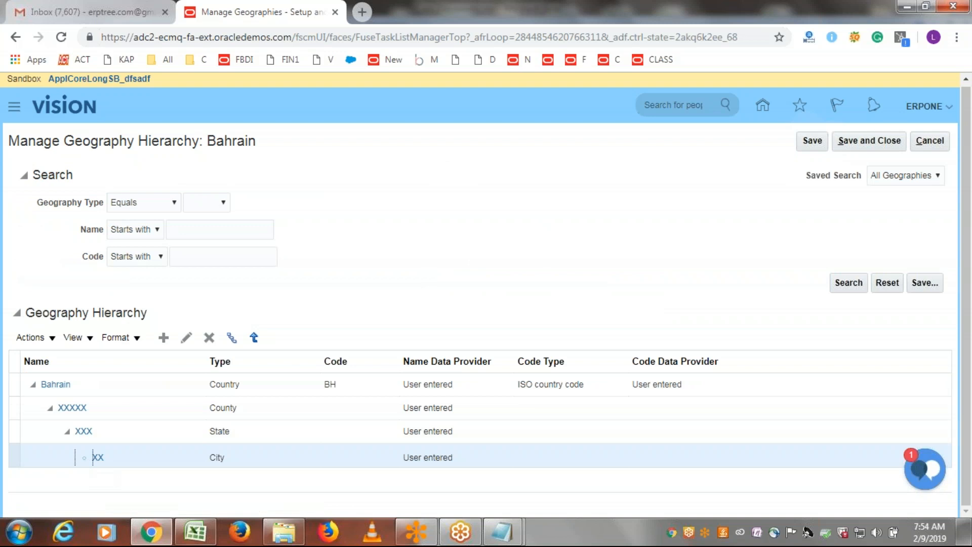
pyautogui.click(12, 473)
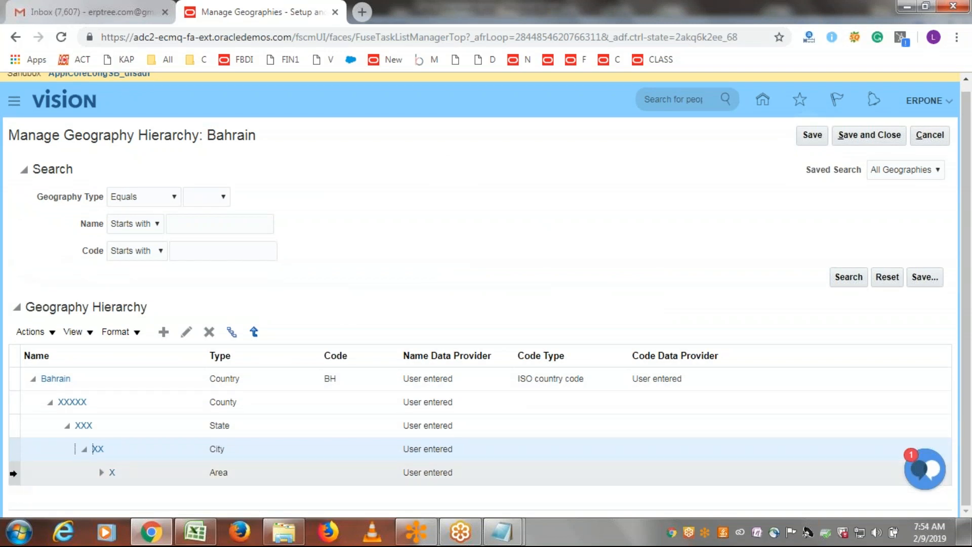
pyautogui.click(163, 331)
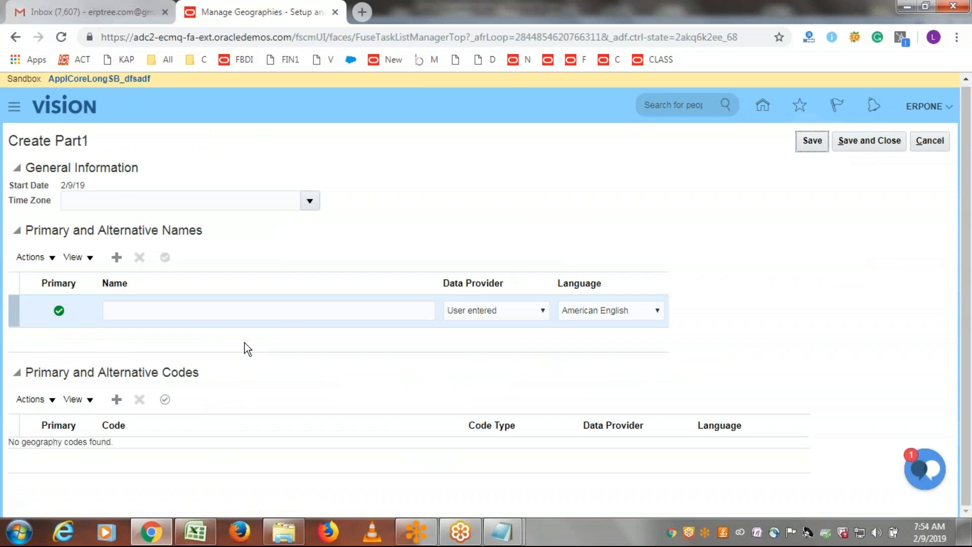
pyautogui.click(224, 310)
pyautogui.write('1')
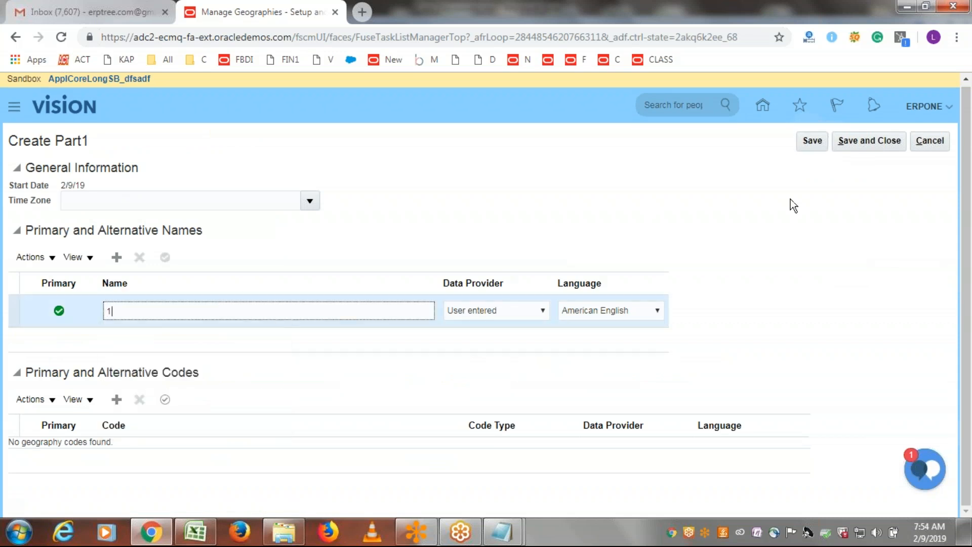
pyautogui.click(853, 143)
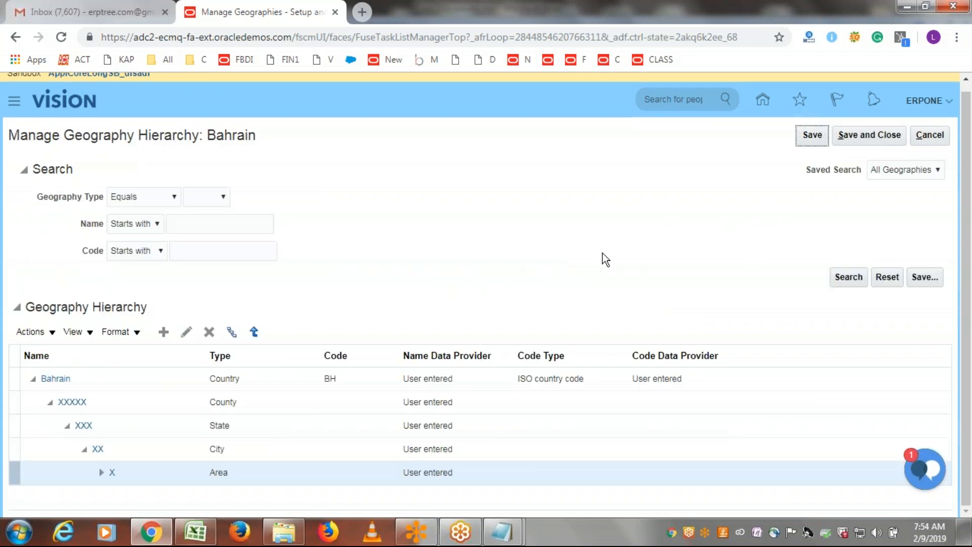
# - Expand area X to check its Part1 entry, and save and close Bahrain's geography hierarchy
pyautogui.click(101, 472)
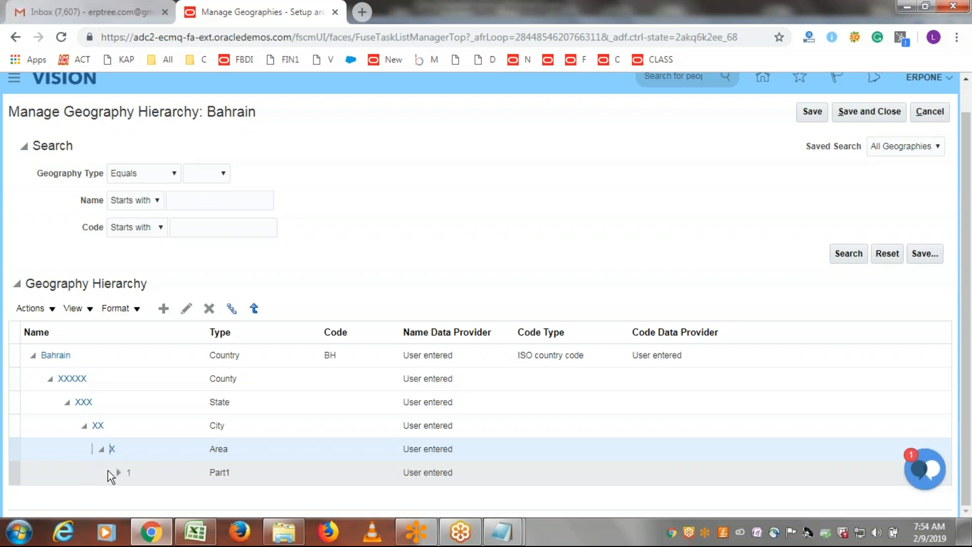
pyautogui.scroll(1, 968, 387)
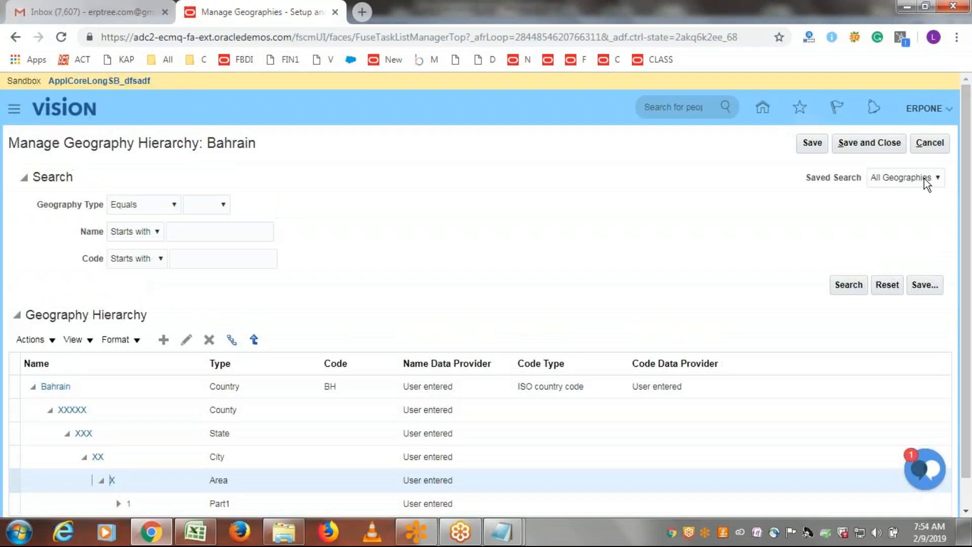
pyautogui.click(883, 143)
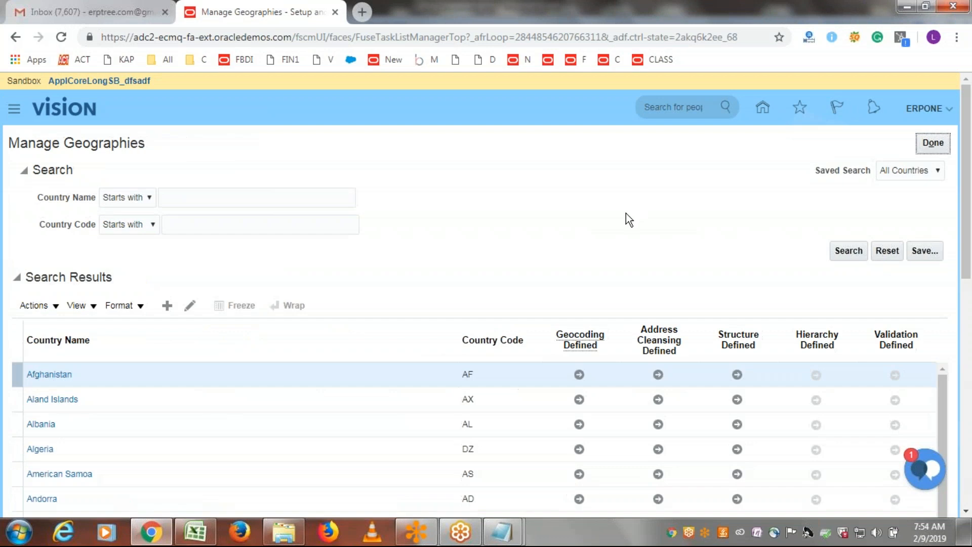
# - Search the countries by country code IN and open India's geography hierarchy definition
pyautogui.click(202, 229)
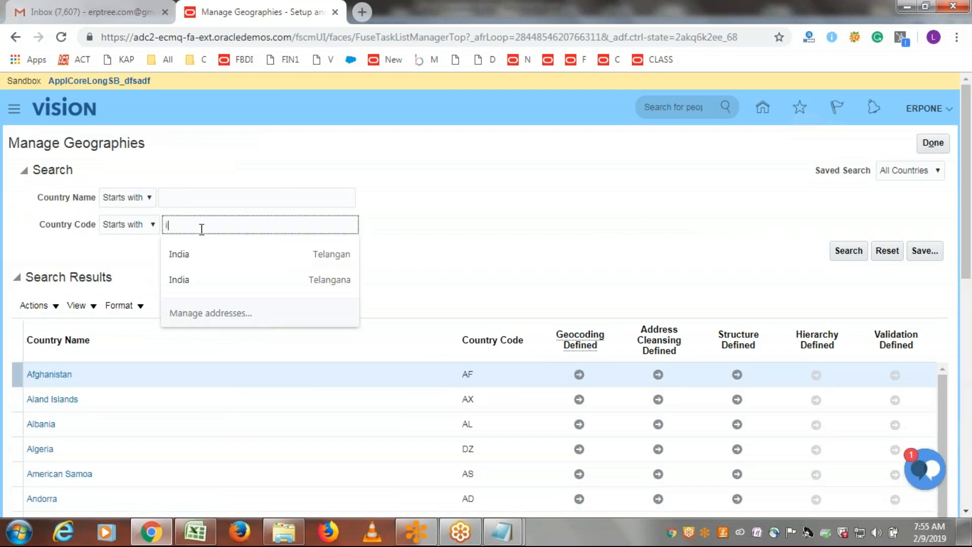
pyautogui.write('in')
pyautogui.press('BackSpace')
pyautogui.press('BackSpace')
pyautogui.write('I')
pyautogui.click(867, 252)
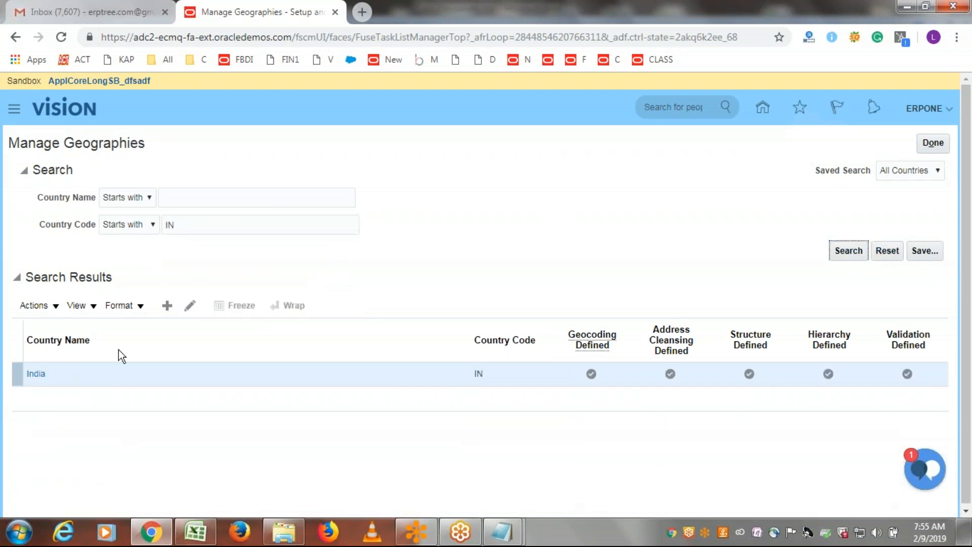
pyautogui.click(828, 376)
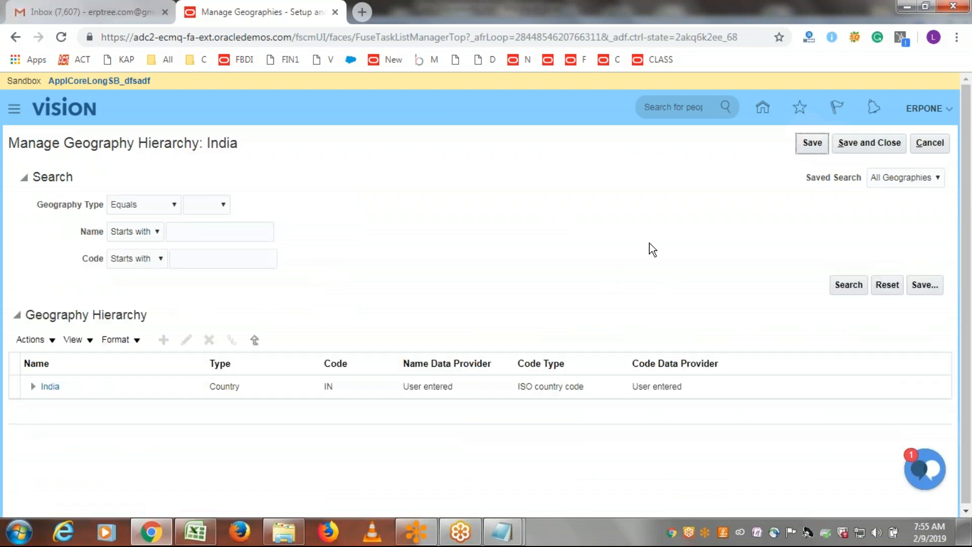
# - Expand India in the geography hierarchy and examine the full list of its states
pyautogui.moveTo(970, 225); pyautogui.dragTo(971, 258)
pyautogui.click(33, 384)
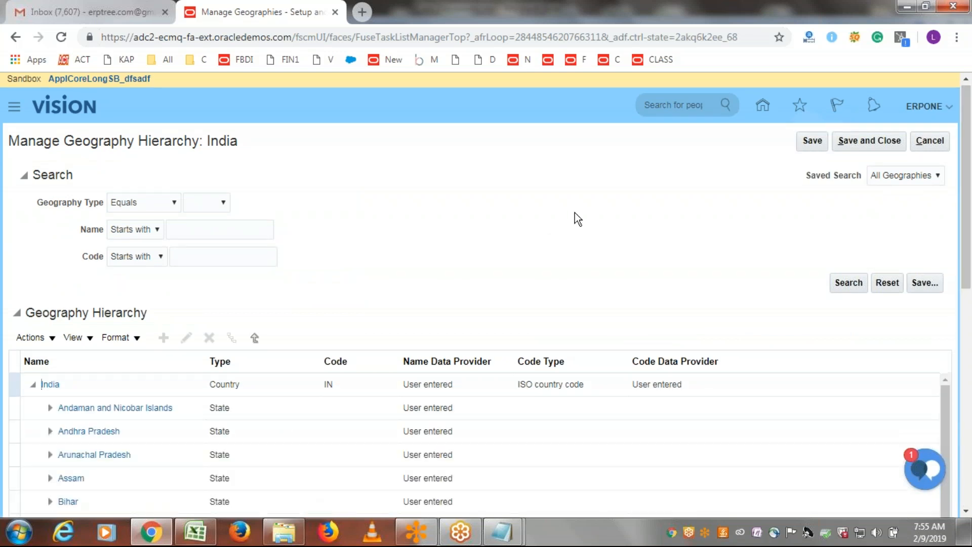
pyautogui.scroll(-4, 576, 213)
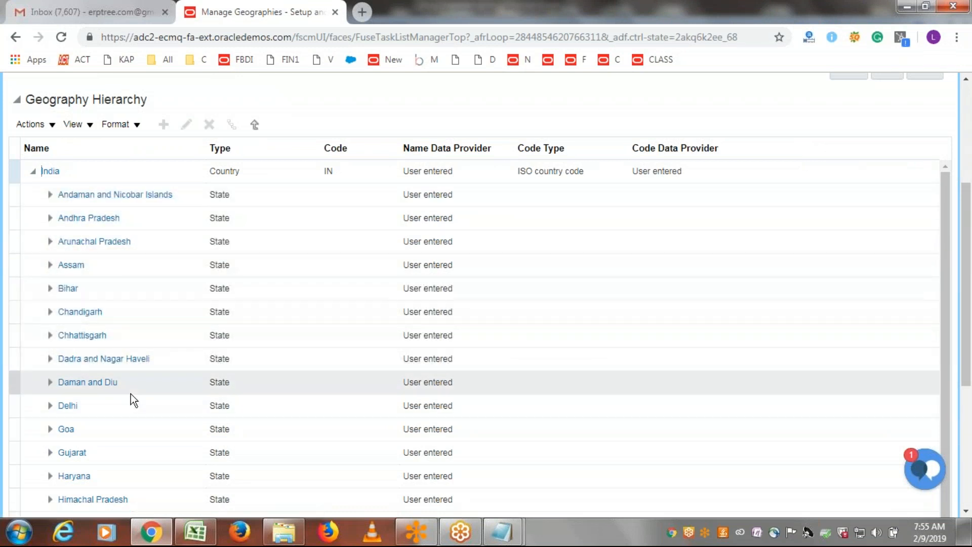
pyautogui.scroll(-4, 131, 394)
pyautogui.scroll(-4, 131, 393)
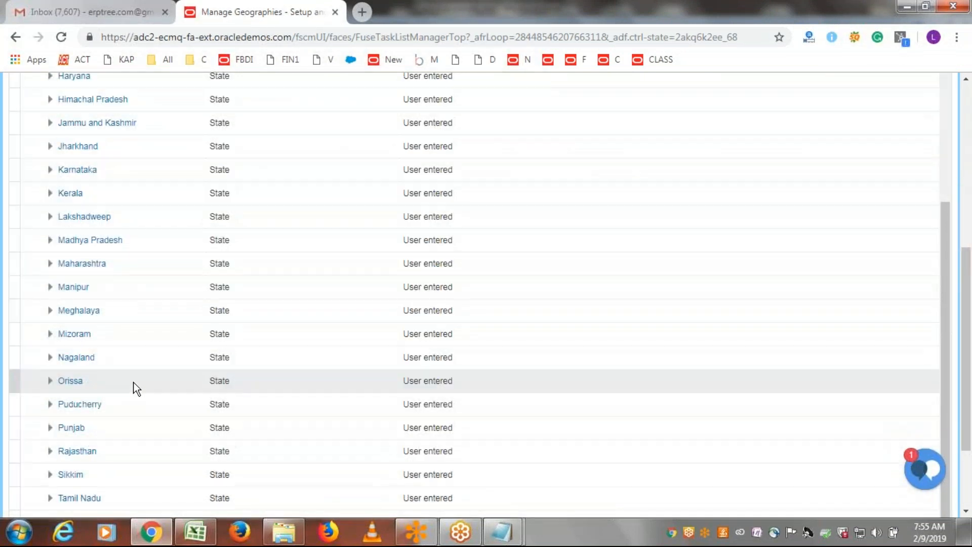
pyautogui.scroll(3, 142, 373)
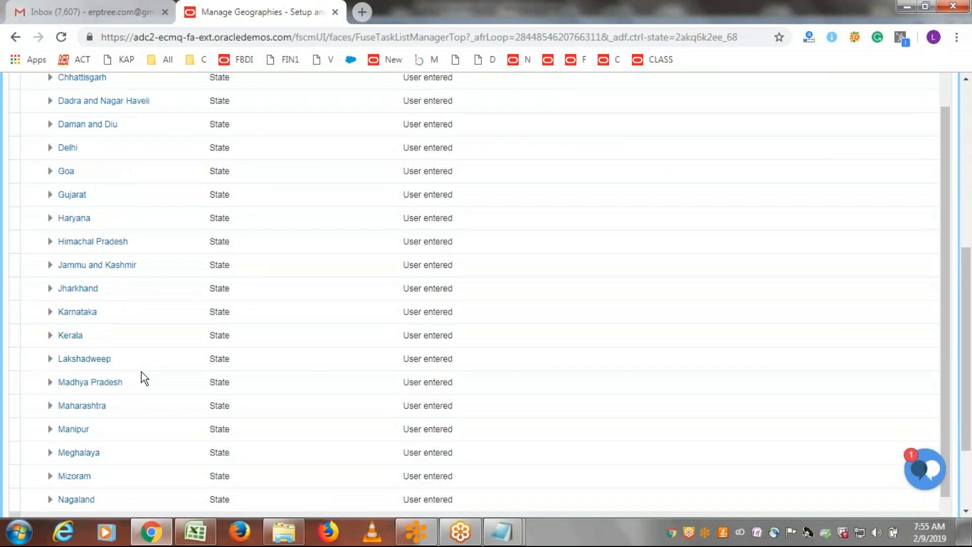
pyautogui.scroll(4, 142, 372)
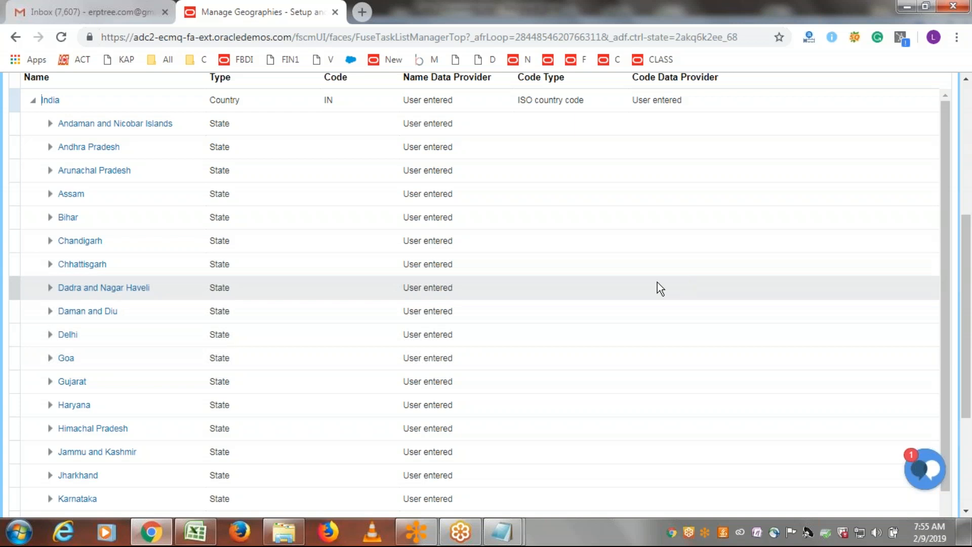
pyautogui.scroll(-7, 361, 292)
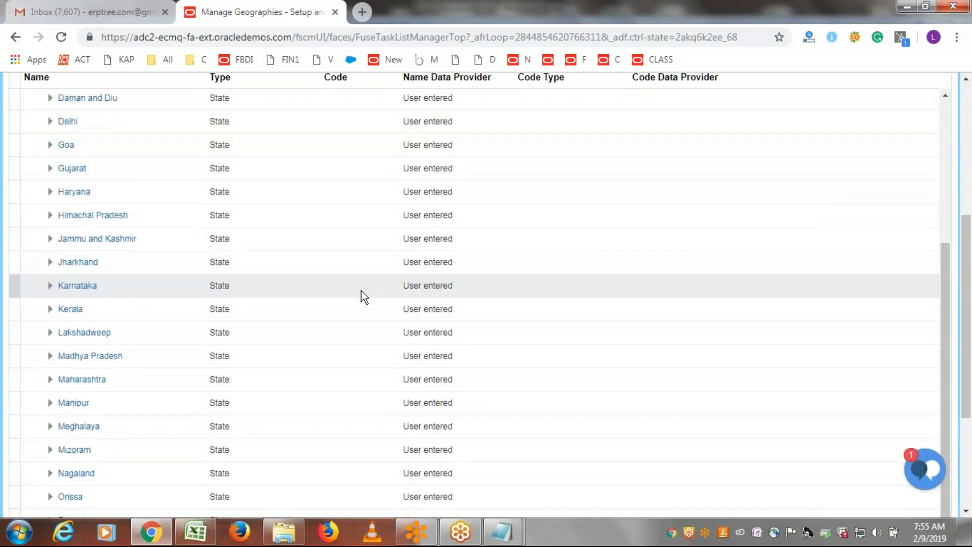
pyautogui.scroll(-3, 361, 292)
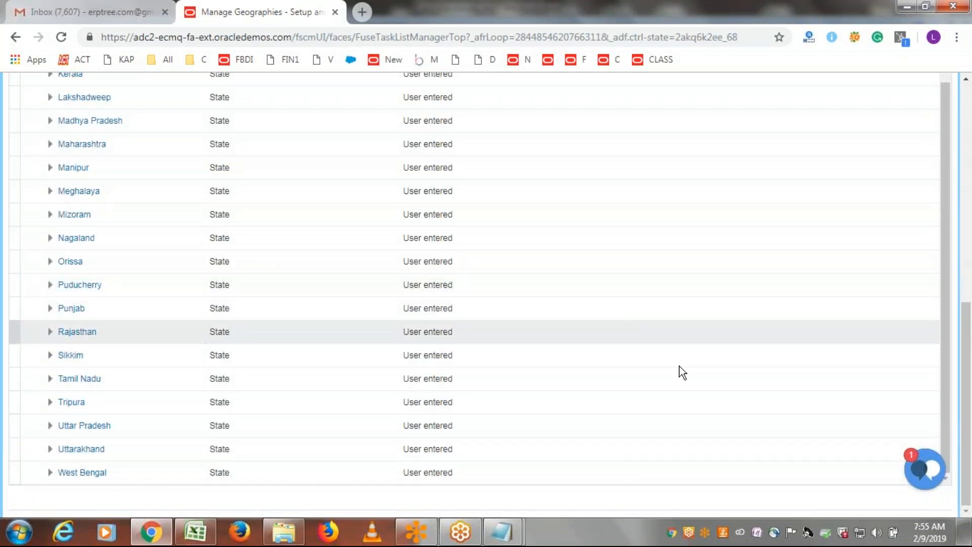
pyautogui.scroll(3, 664, 374)
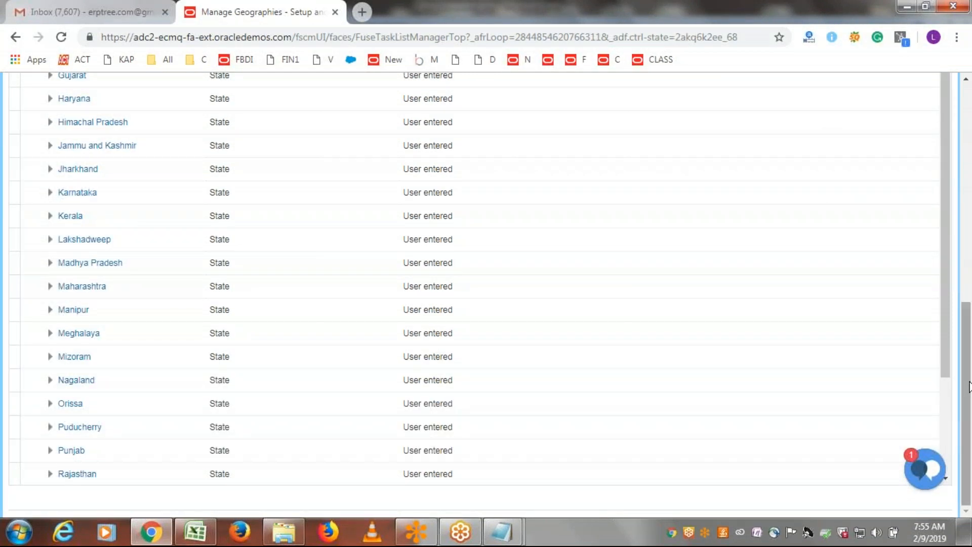
pyautogui.moveTo(969, 380); pyautogui.dragTo(970, 287)
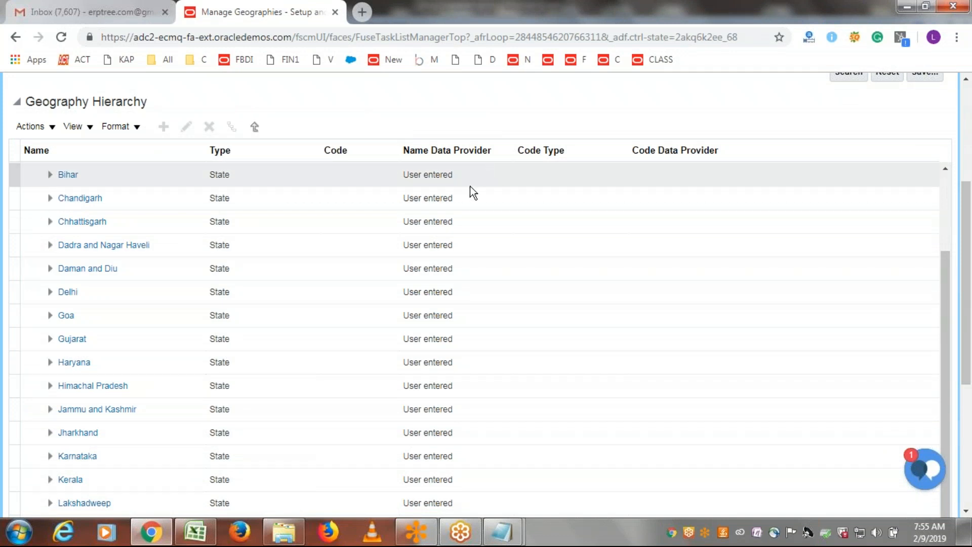
# - Open the Andhra Pradesh state's details from India's hierarchy and leave them without saving
pyautogui.scroll(5, 117, 360)
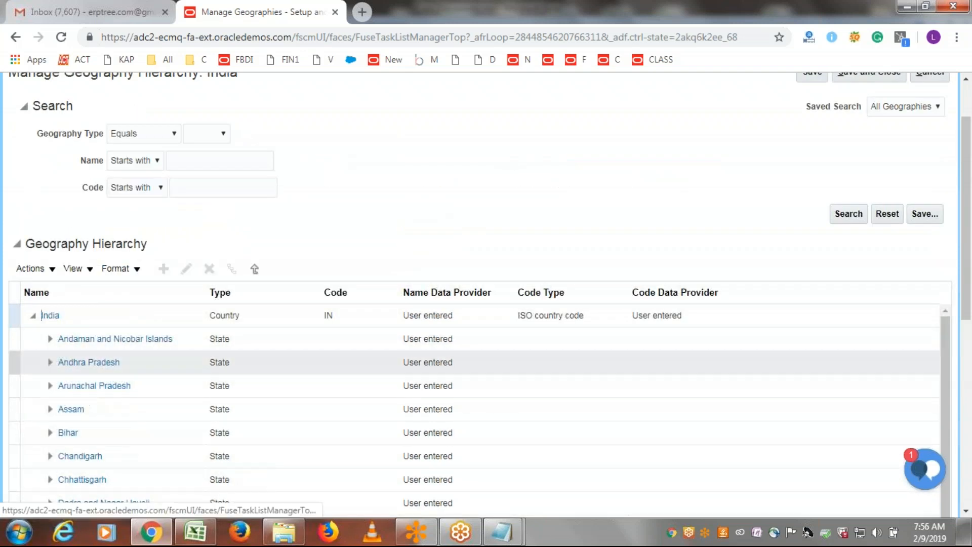
pyautogui.click(89, 367)
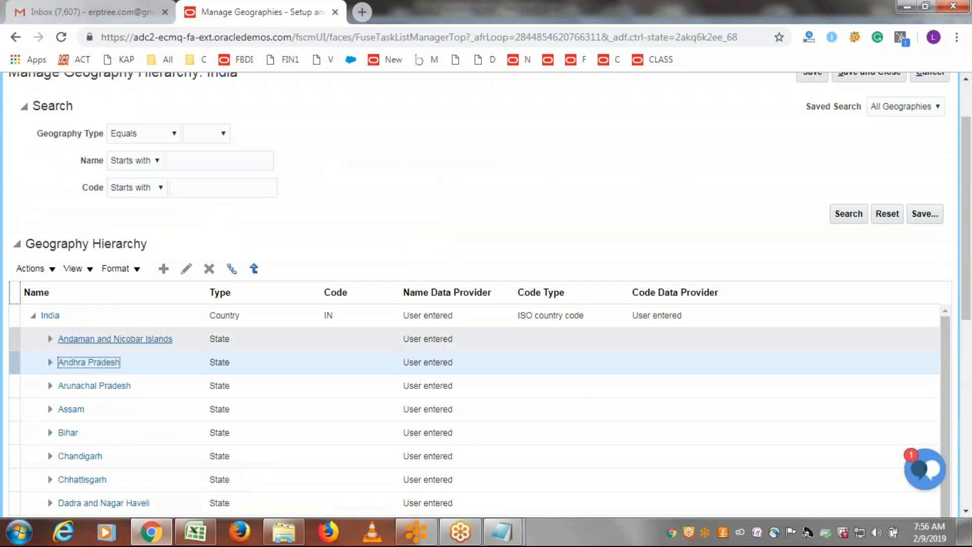
pyautogui.click(934, 141)
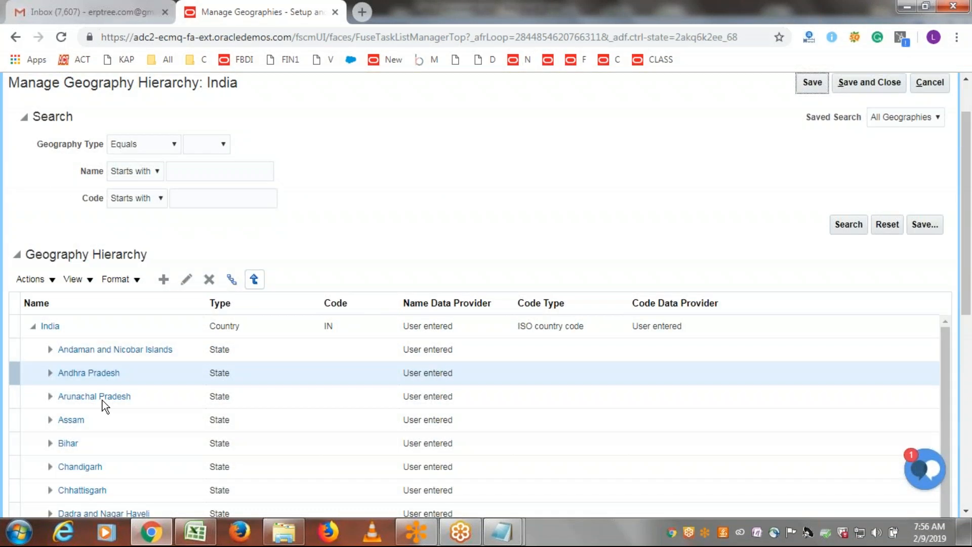
# - Expand Andhra Pradesh, its Hyderabad county and the town Secunderabad in India's hierarchy to examine the levels down to zip codes
pyautogui.click(50, 375)
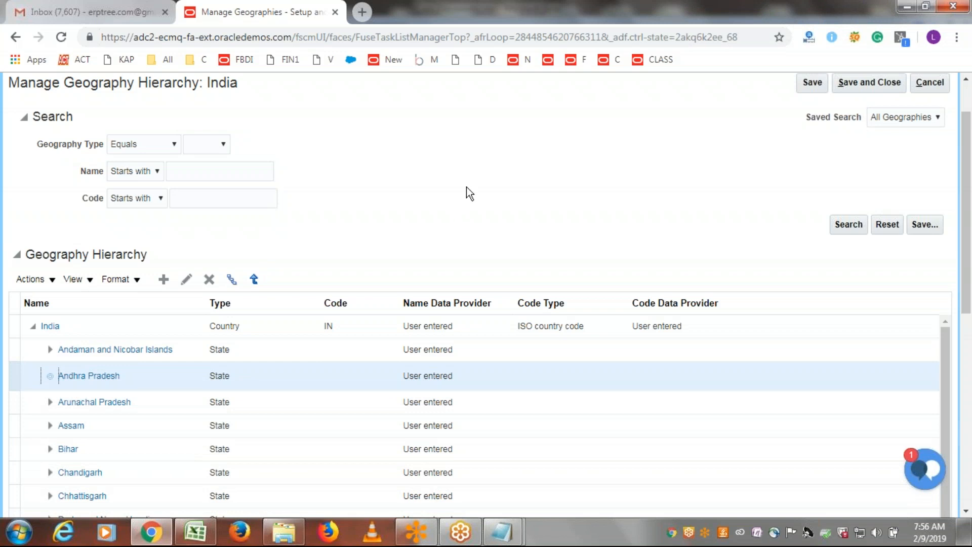
pyautogui.scroll(-3, 468, 190)
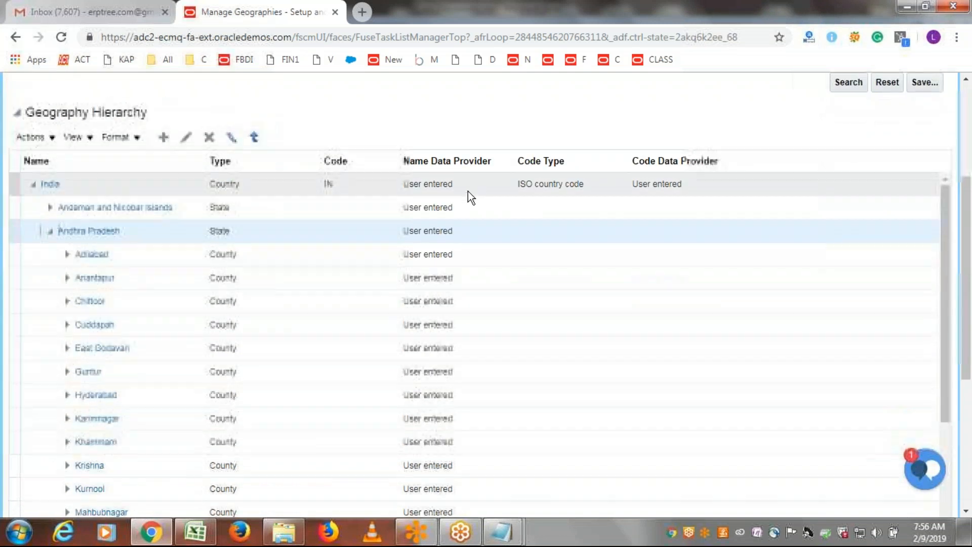
pyautogui.scroll(-2, 479, 185)
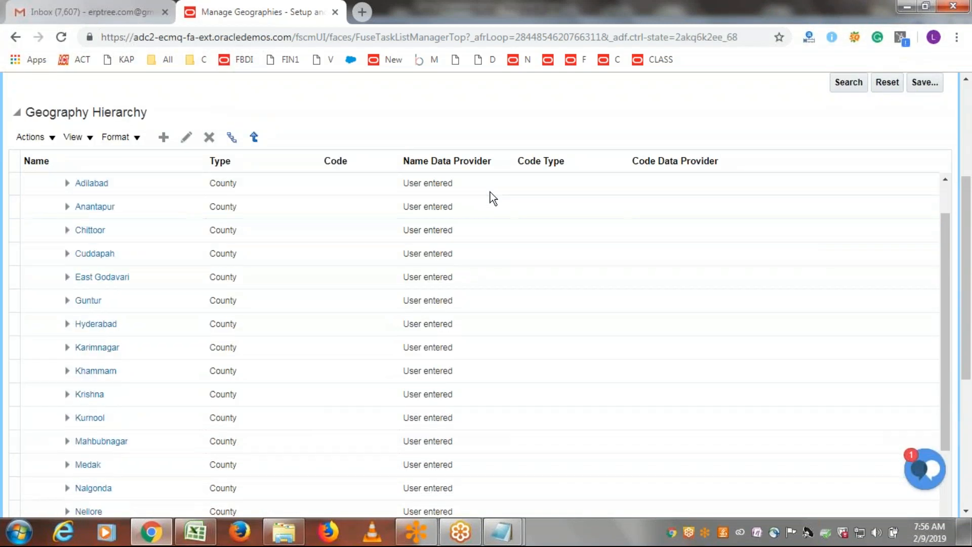
pyautogui.click(66, 327)
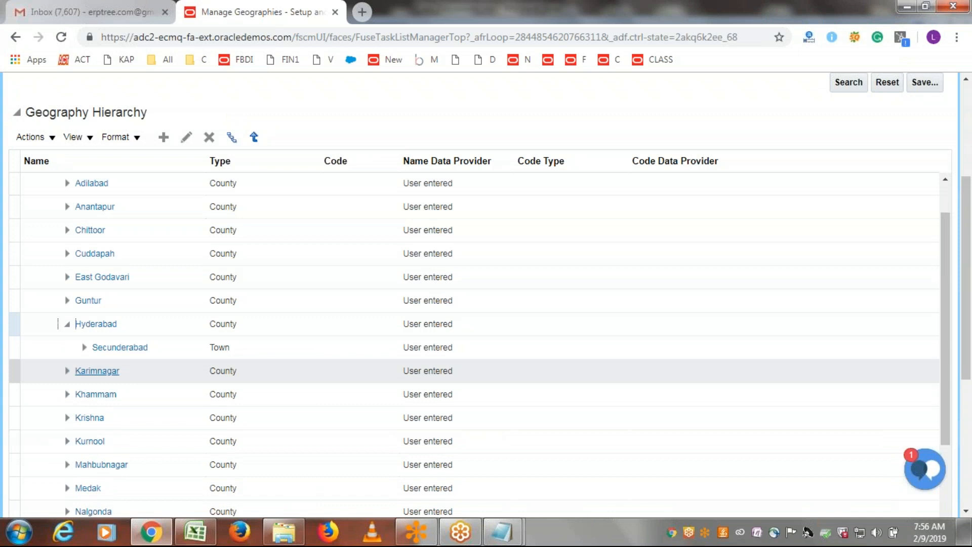
pyautogui.click(84, 347)
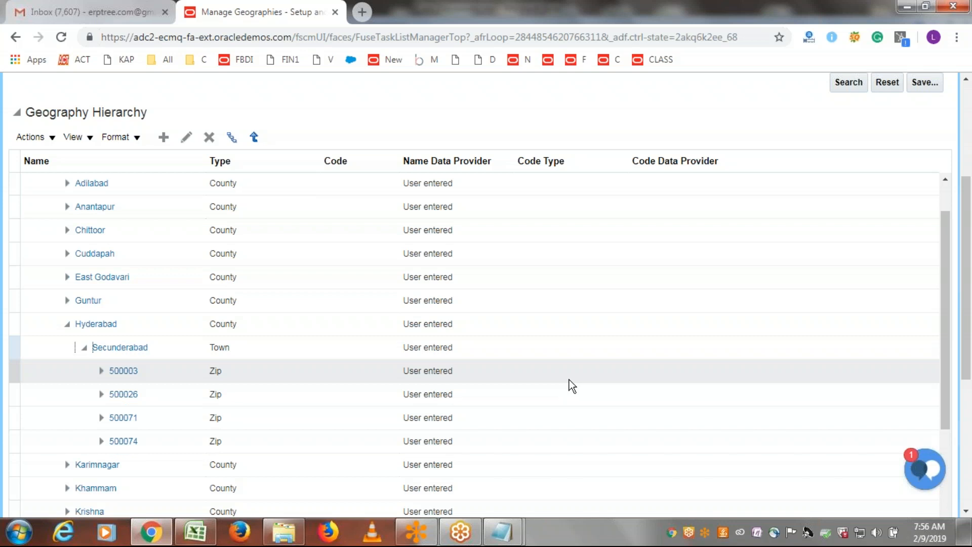
# - Save and close India's geography hierarchy, and exit Manage Geographies and the task search
pyautogui.scroll(5, 571, 386)
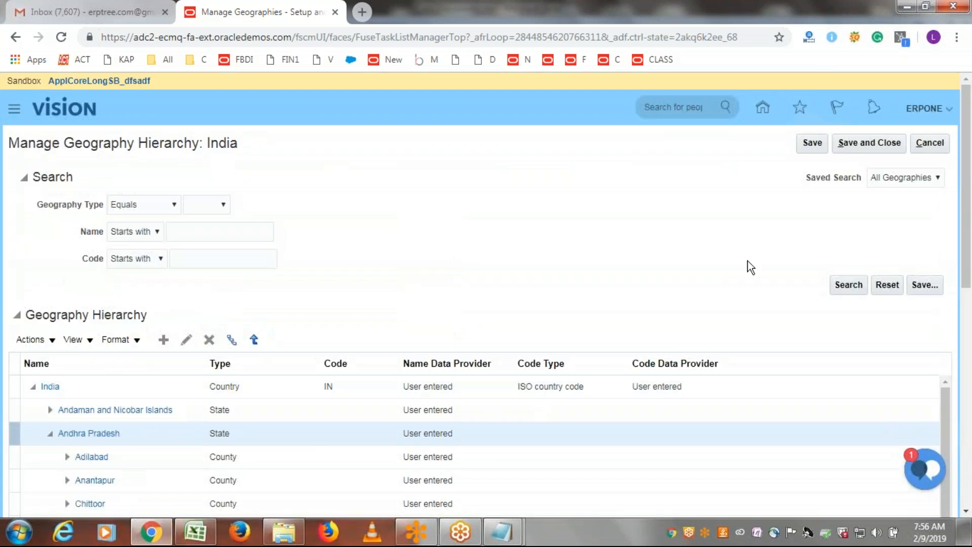
pyautogui.click(858, 143)
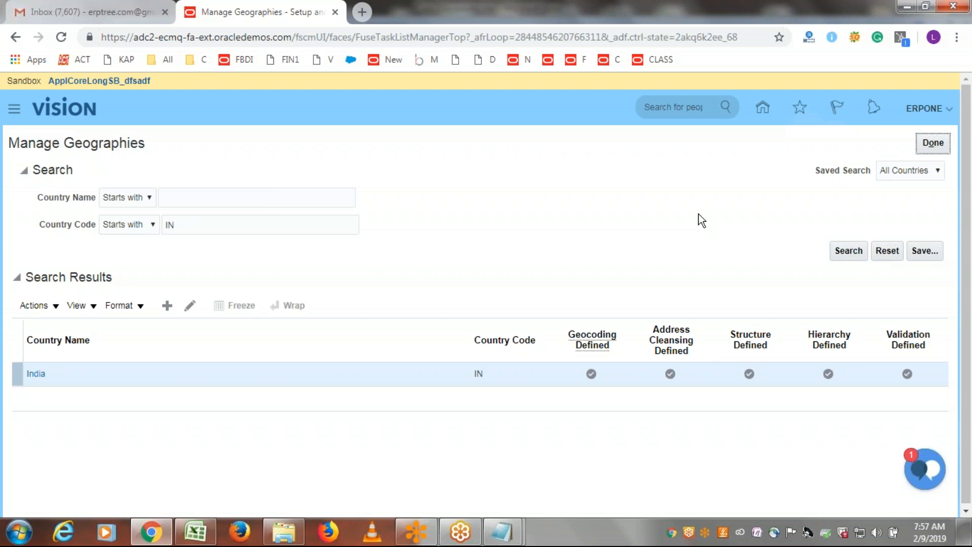
pyautogui.click(943, 145)
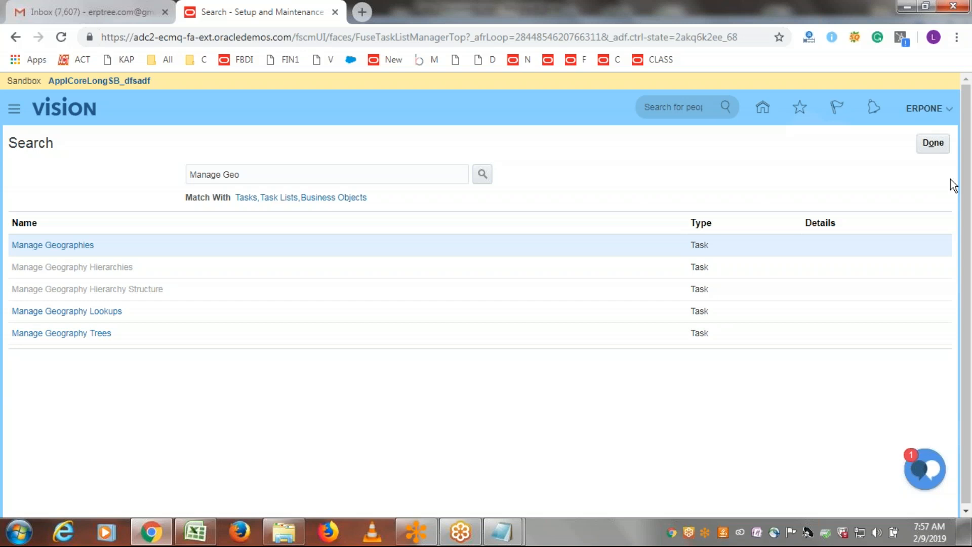
pyautogui.click(939, 147)
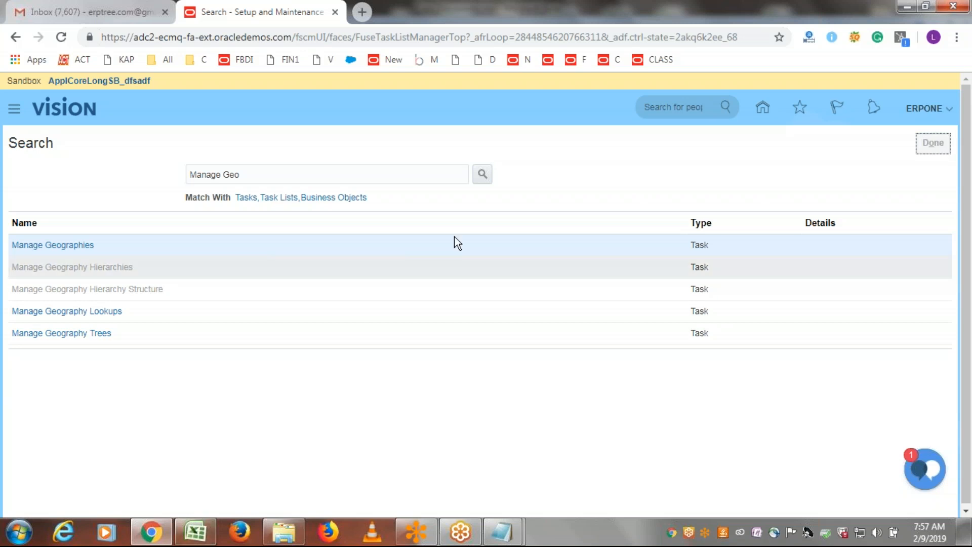
# - Switch to the Class Discussions workbook in Excel and review the setup steps listed in cells A137 to A139
pyautogui.click(208, 534)
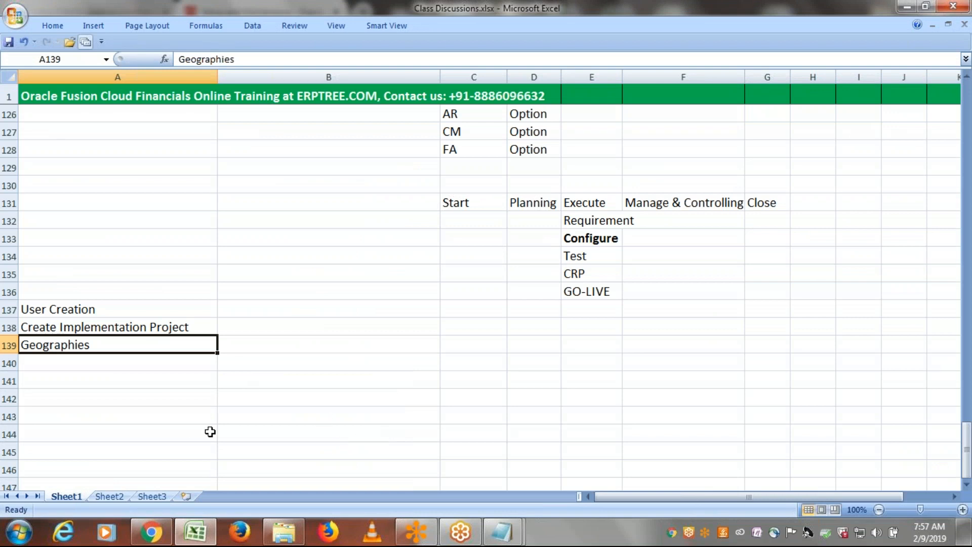
pyautogui.click(89, 304)
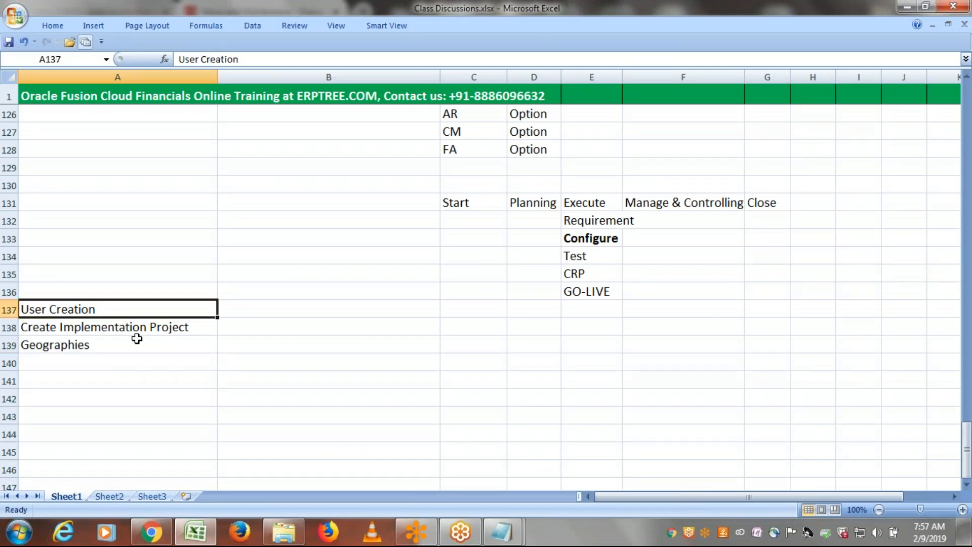
pyautogui.click(134, 328)
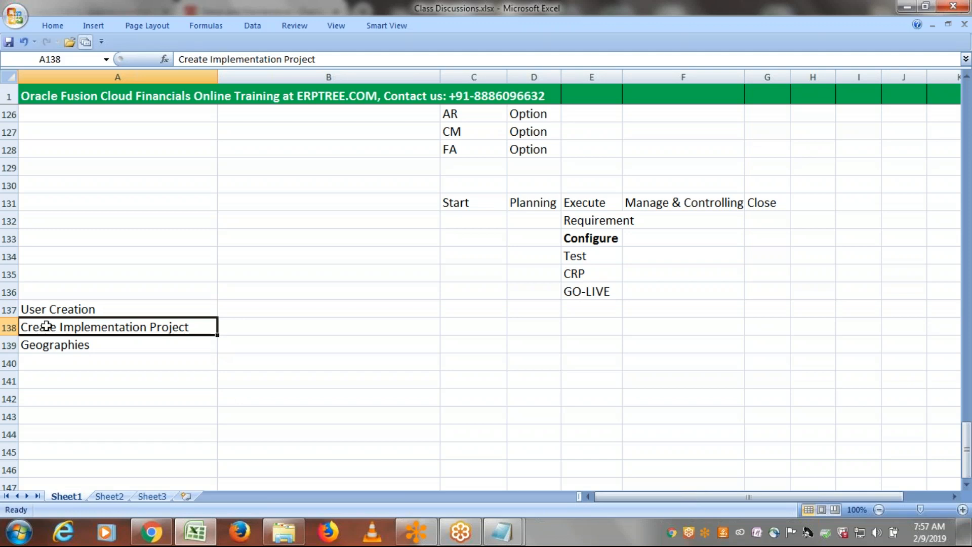
pyautogui.click(92, 349)
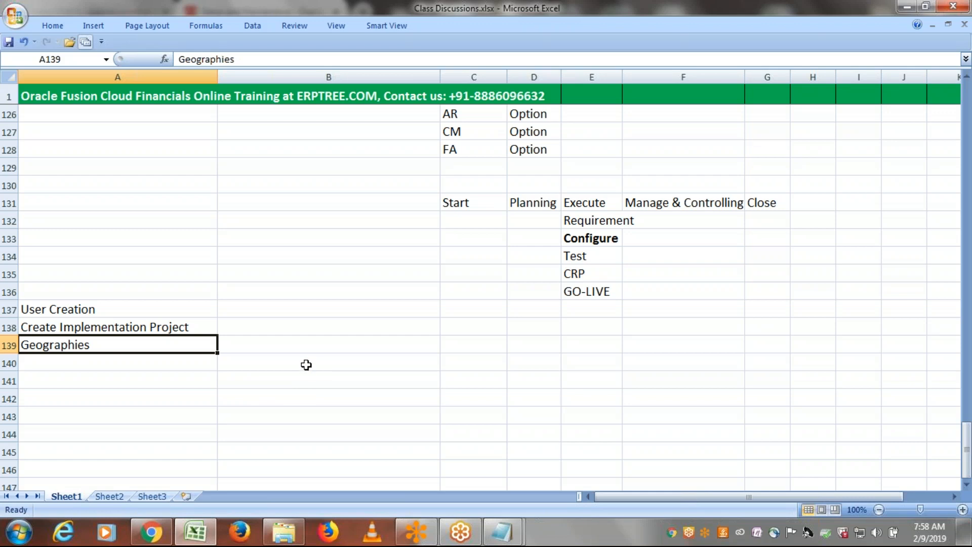
# - Add the setup step "Create Accounting Calendar" in cell A141
pyautogui.scroll(-1, 307, 364)
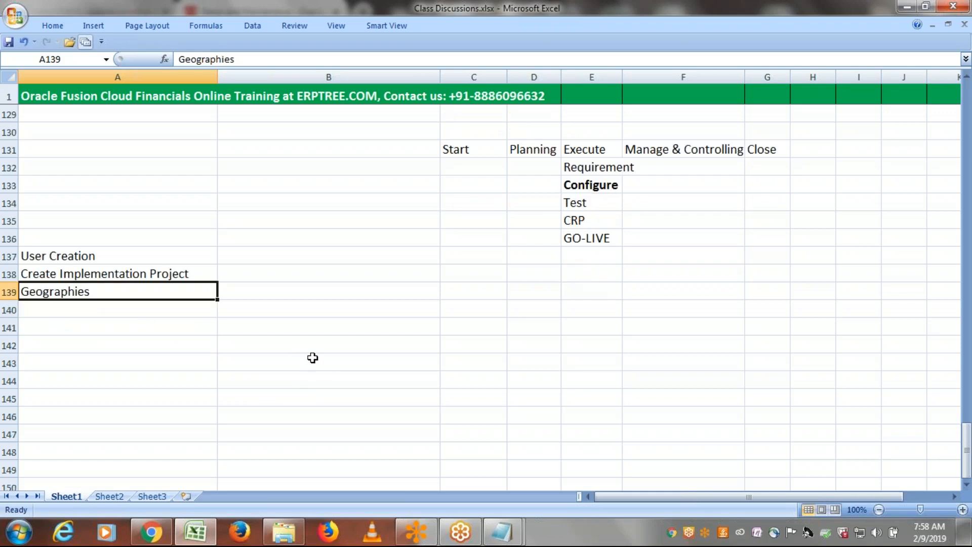
pyautogui.click(91, 334)
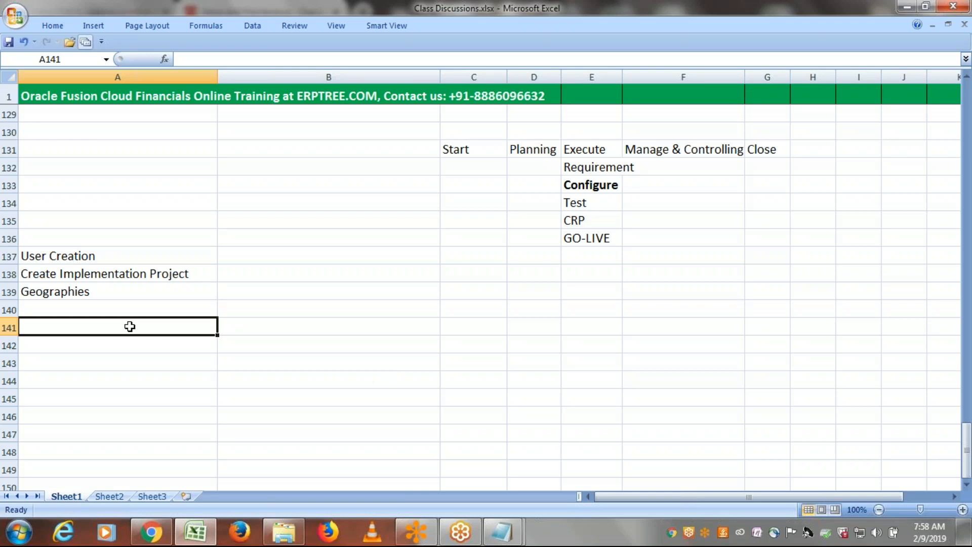
pyautogui.write('Create Acco')
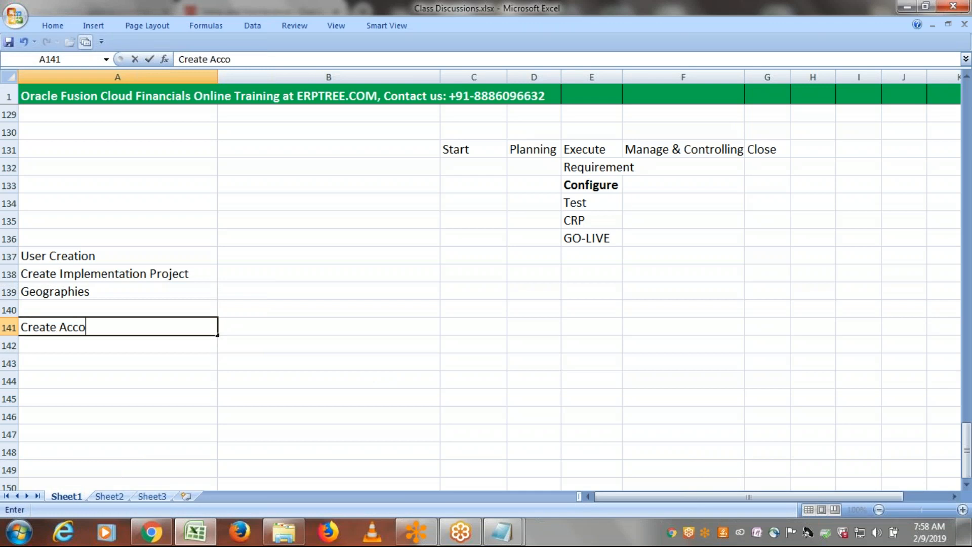
pyautogui.write('unting Calendar')
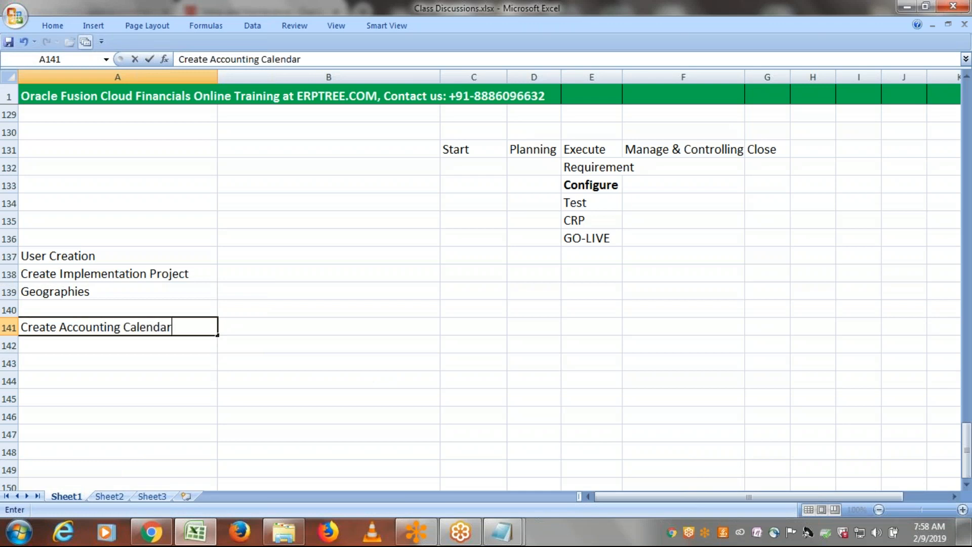
pyautogui.click(329, 326)
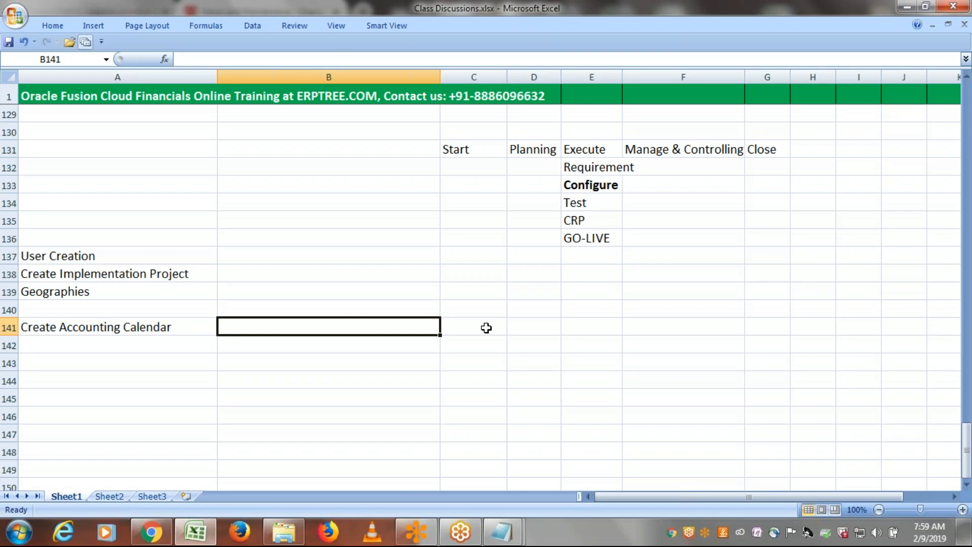
# - Enter the heading "EBS" in cell D141, with "Create Period Type" in D142 and "Calendar" in D143
pyautogui.click(535, 326)
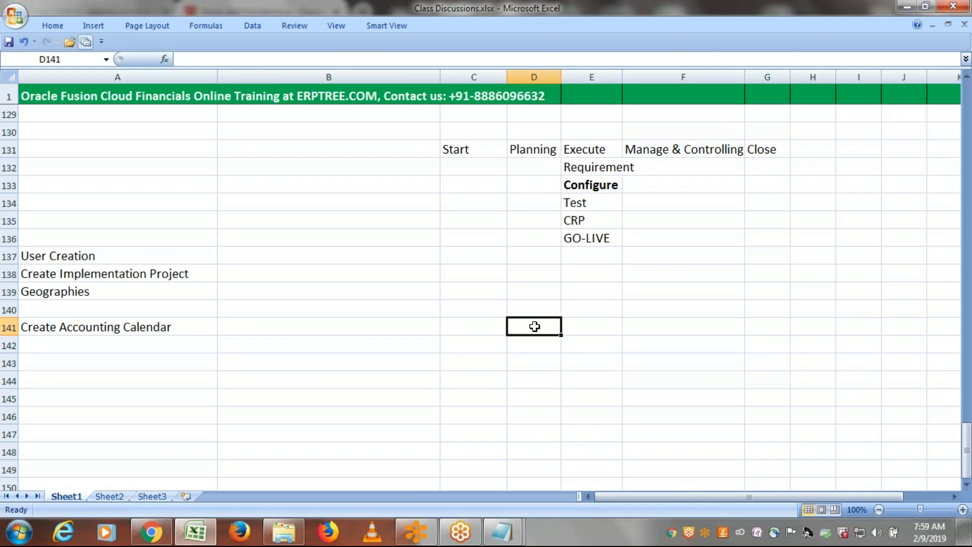
pyautogui.write('EBS')
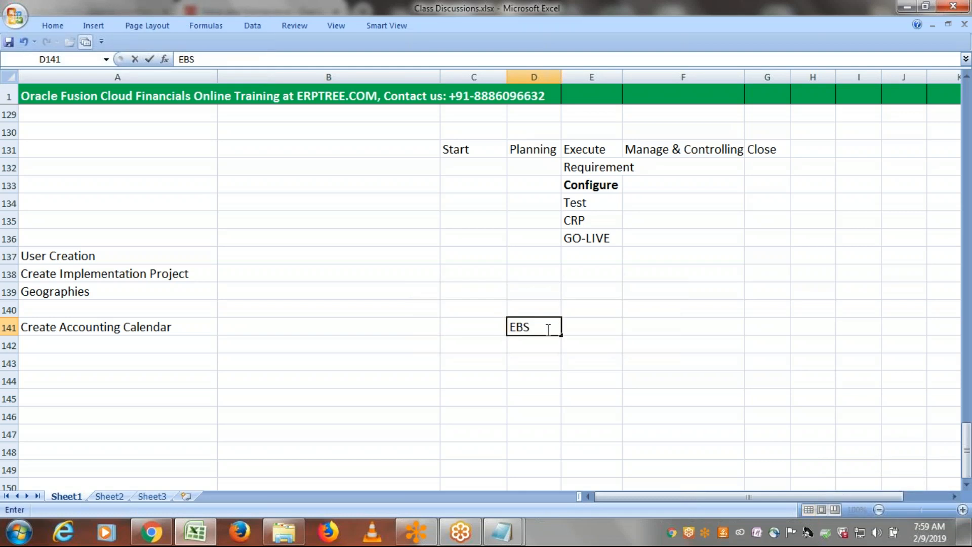
pyautogui.press('Return')
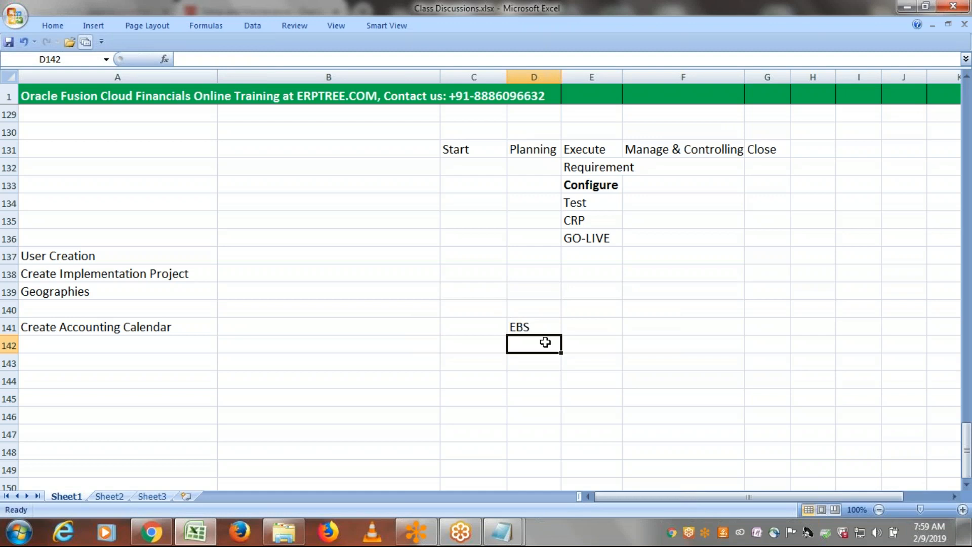
pyautogui.write('Create P')
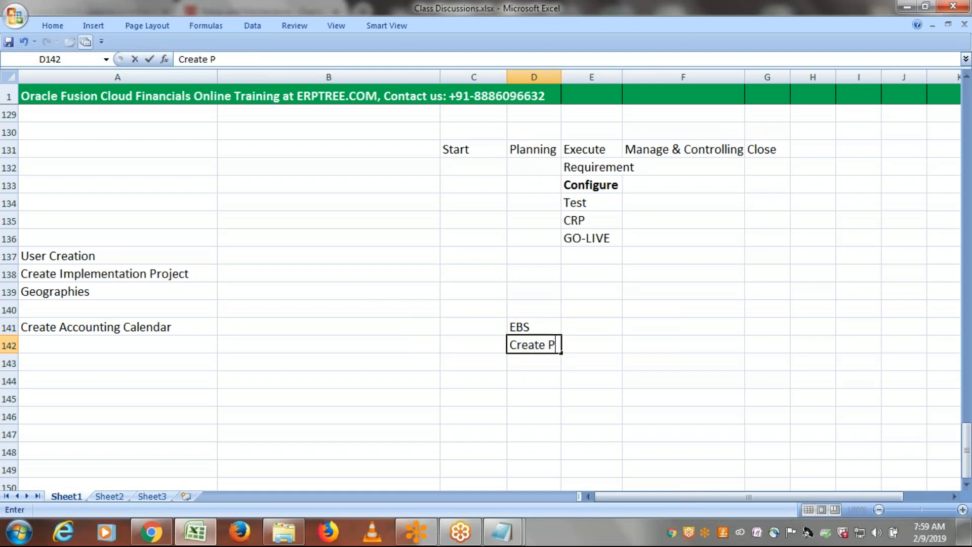
pyautogui.write('eriod Type')
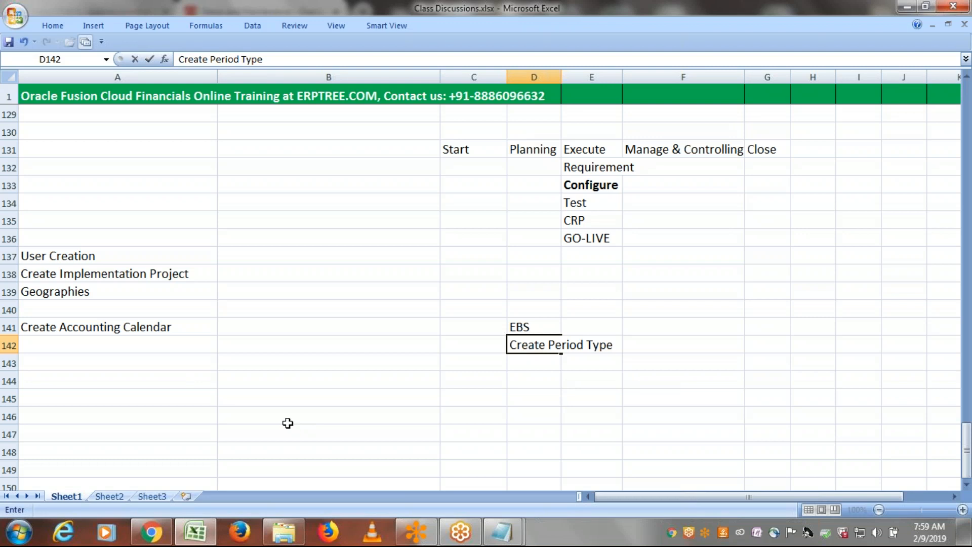
pyautogui.click(550, 363)
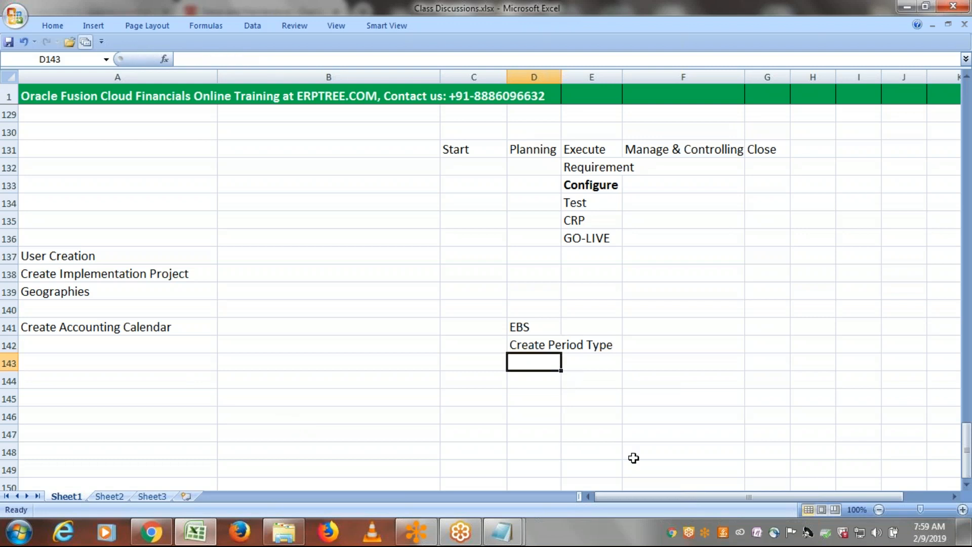
pyautogui.write('Cal')
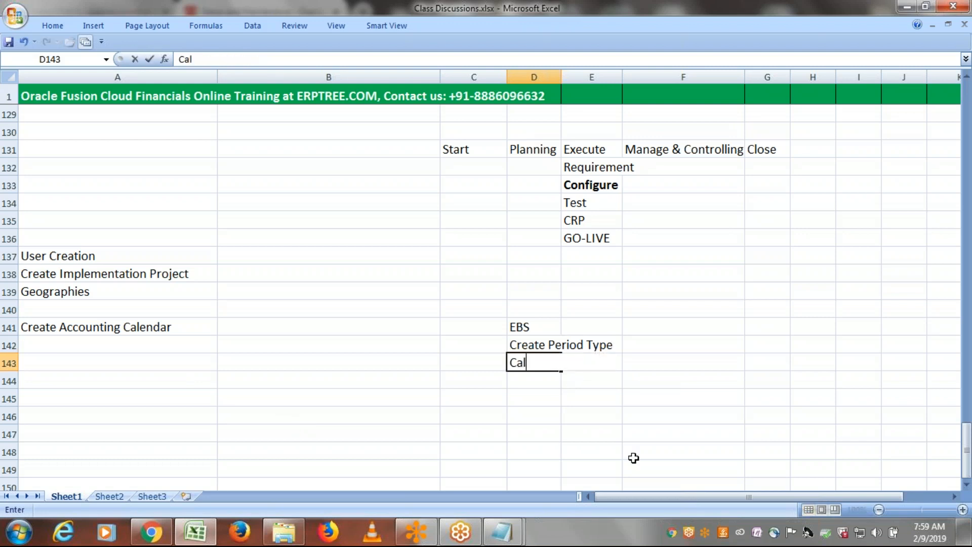
pyautogui.write('endar')
pyautogui.press('Tab')
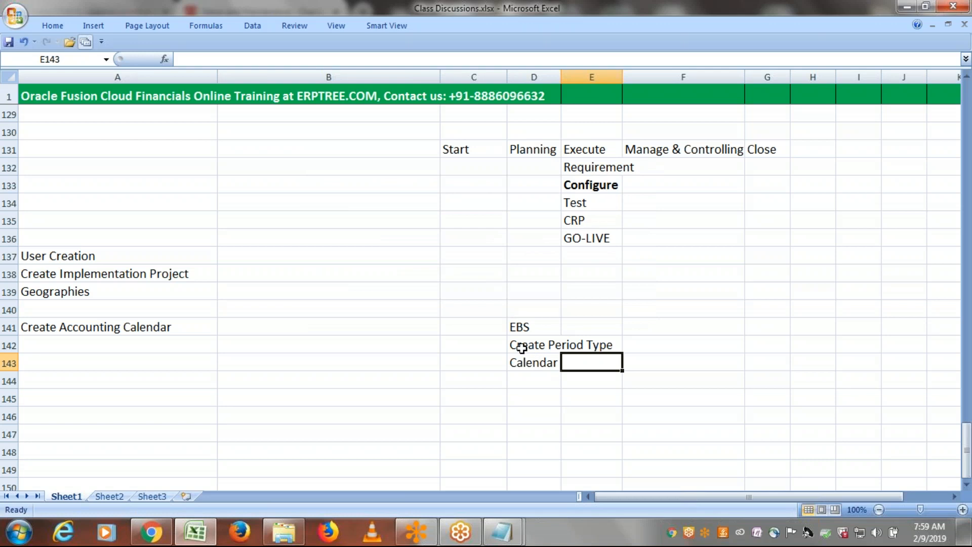
pyautogui.click(529, 365)
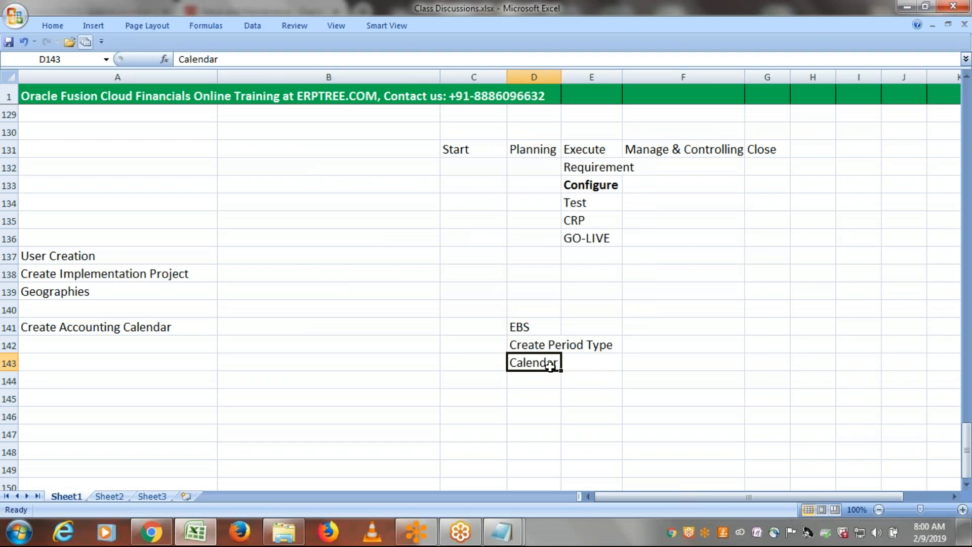
pyautogui.click(513, 350)
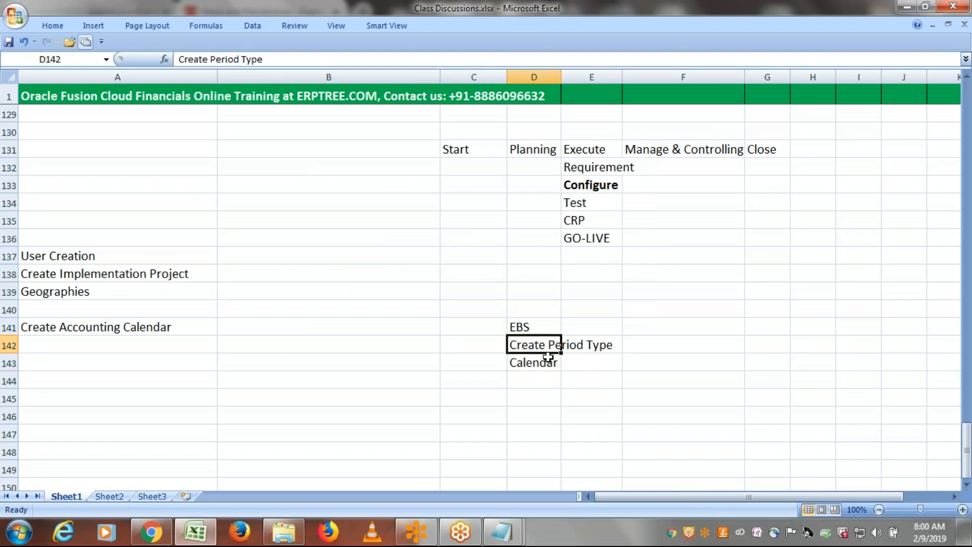
pyautogui.click(537, 362)
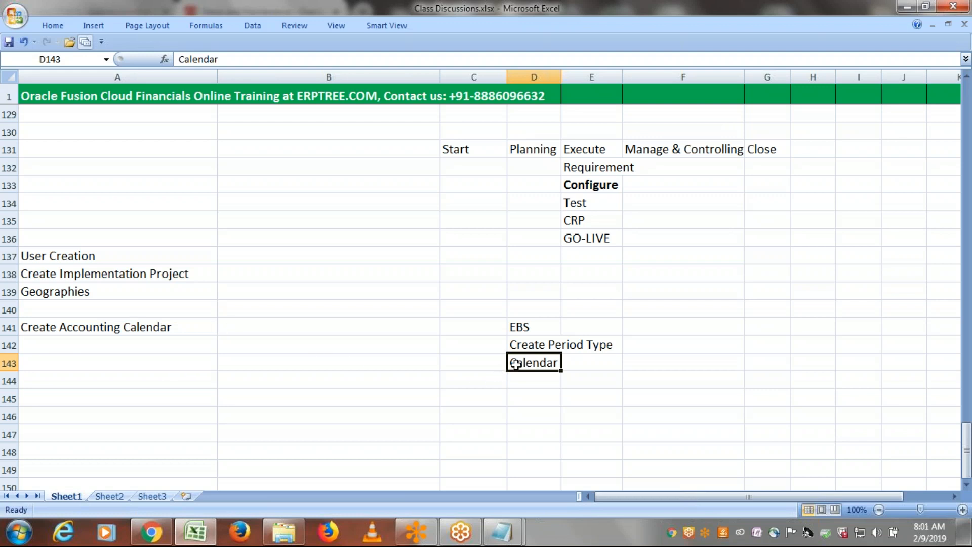
pyautogui.moveTo(561, 367); pyautogui.dragTo(586, 344)
pyautogui.click(619, 239)
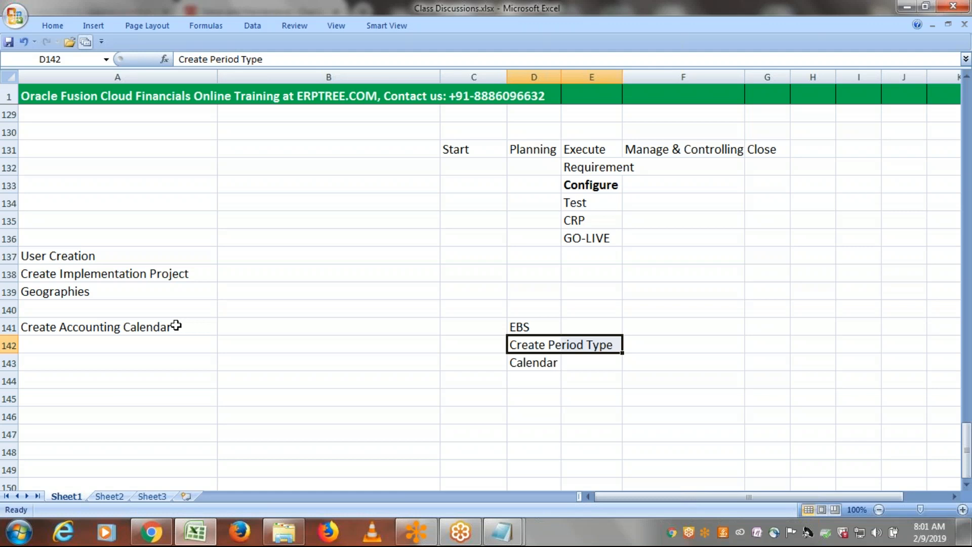
pyautogui.click(176, 326)
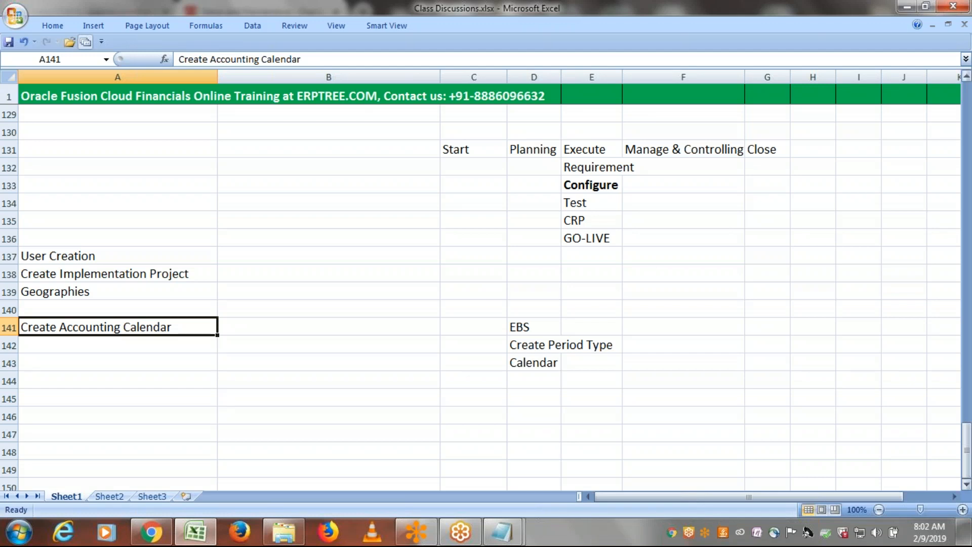
pyautogui.click(862, 18)
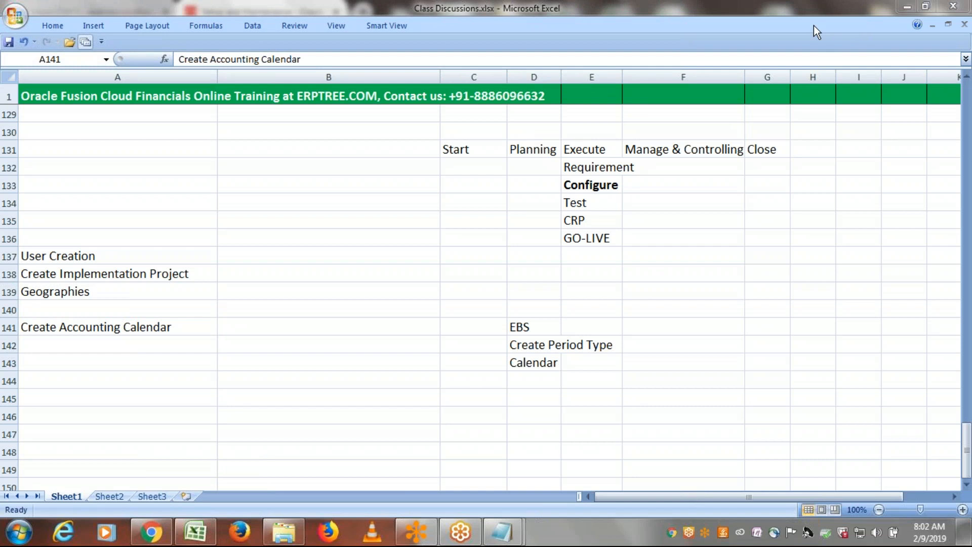
# - Switch to Oracle Setup and Maintenance in Chrome and open the Manage Implementation Projects page
pyautogui.click(152, 533)
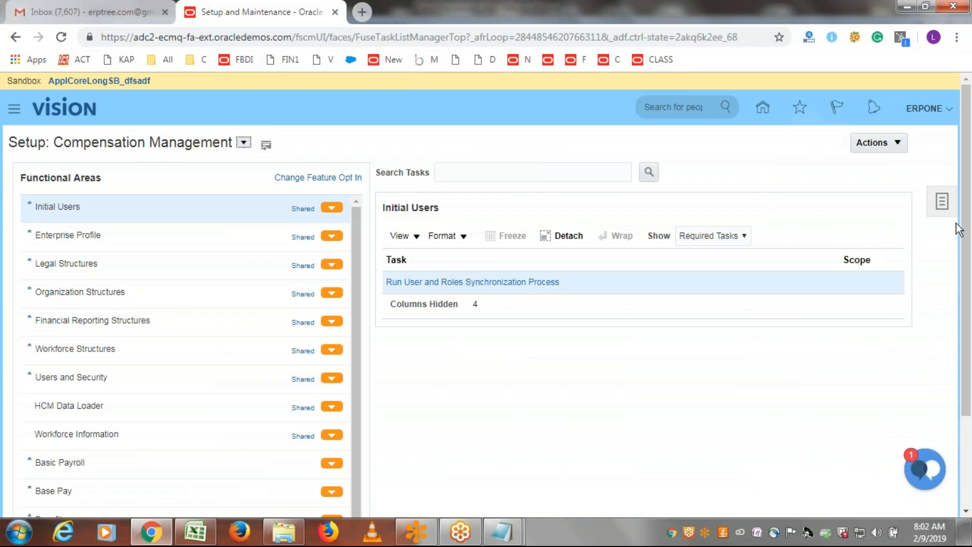
pyautogui.click(942, 201)
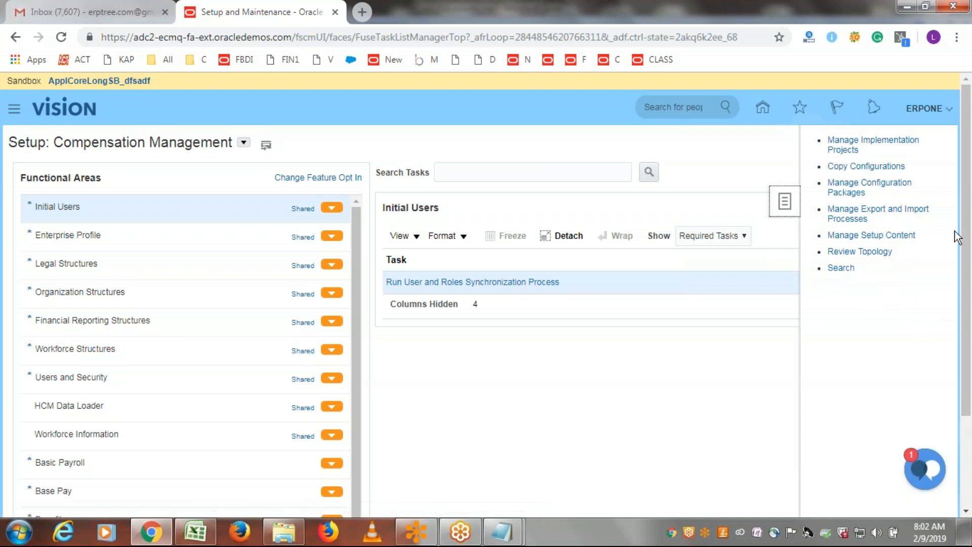
pyautogui.click(841, 148)
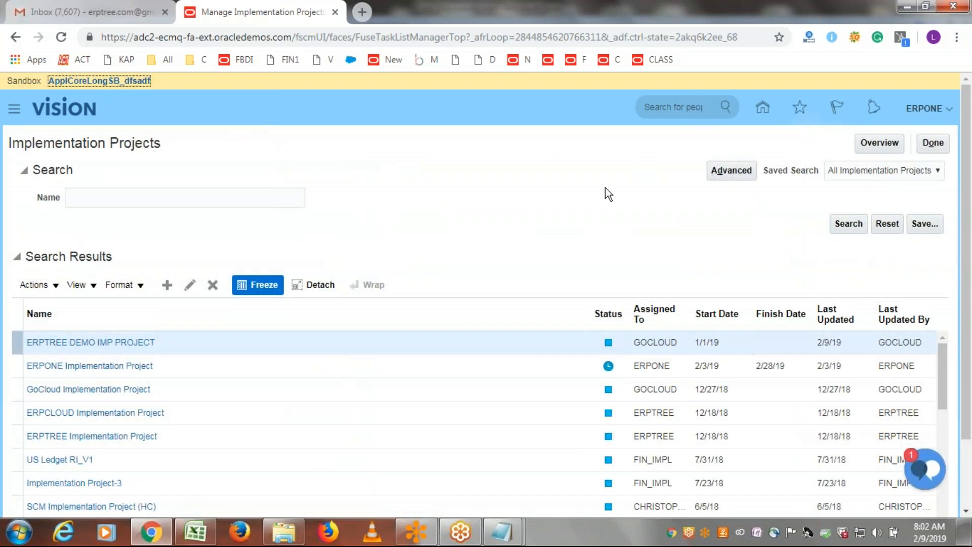
# - Look through the list of implementation projects in the search results
pyautogui.scroll(-2, 971, 276)
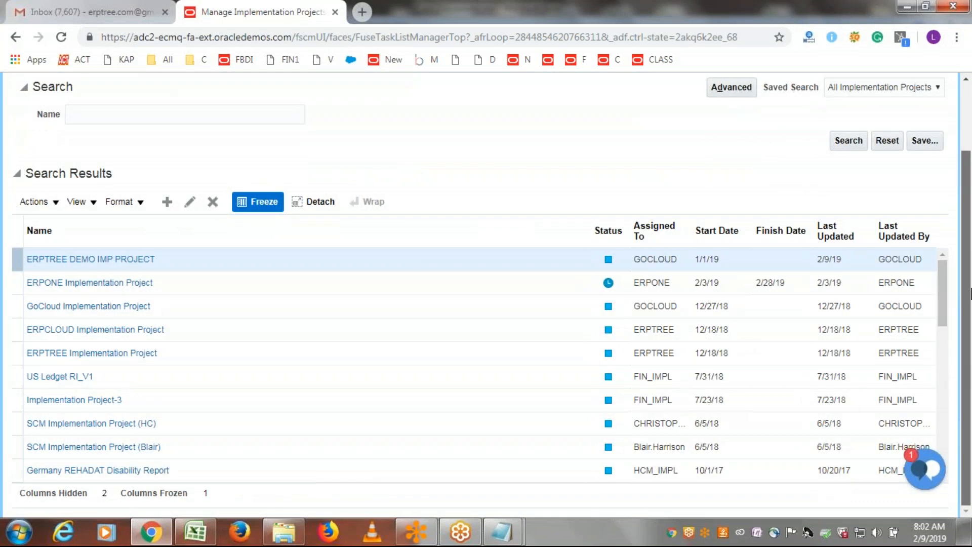
pyautogui.scroll(1, 971, 271)
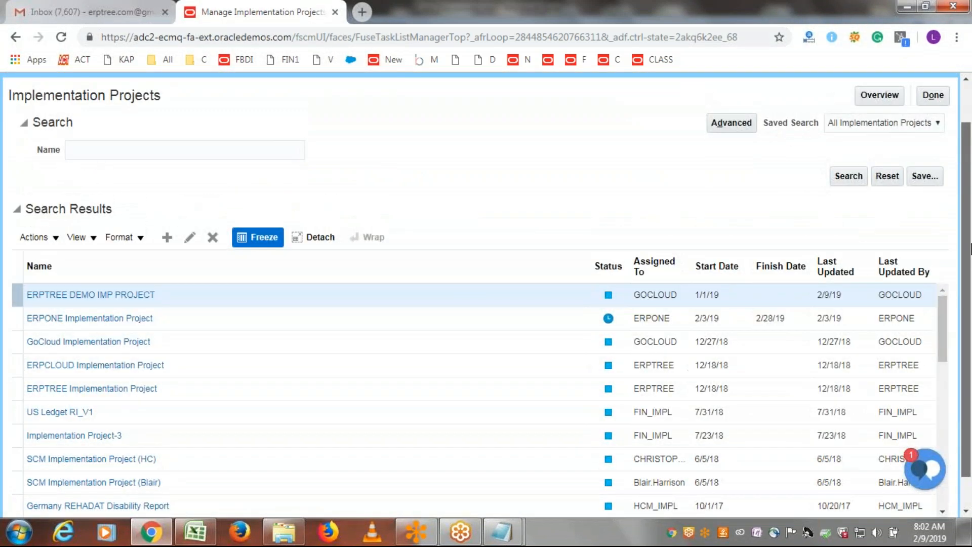
pyautogui.scroll(-1, 971, 264)
pyautogui.scroll(1, 971, 264)
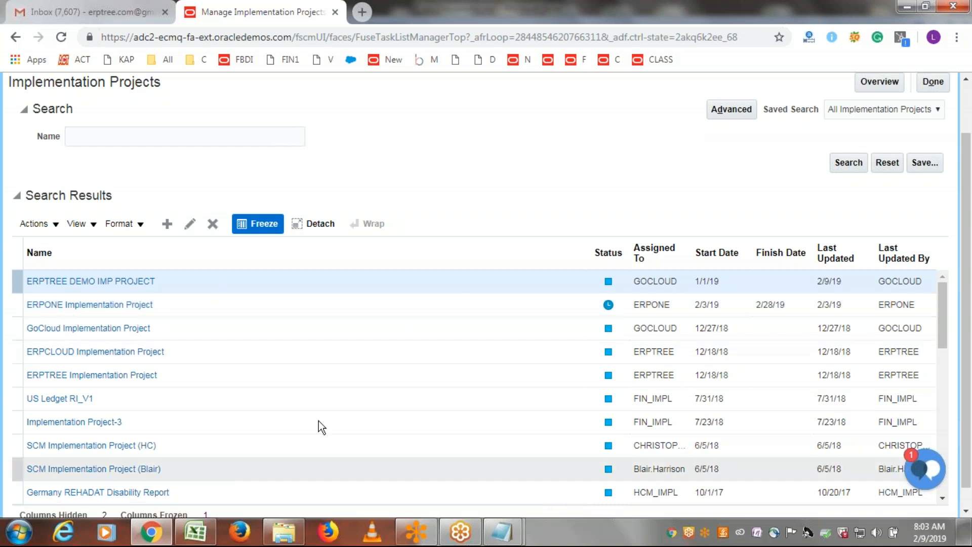
pyautogui.scroll(2, 583, 223)
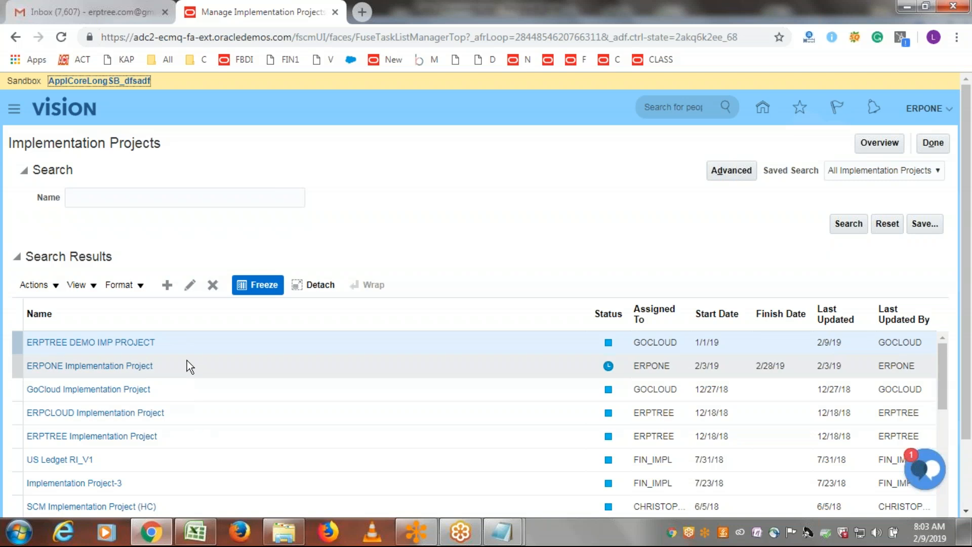
pyautogui.moveTo(967, 326); pyautogui.dragTo(967, 400)
pyautogui.moveTo(941, 296)
pyautogui.mouseDown()
pyautogui.moveTo(950, 432)
pyautogui.moveTo(945, 300)
pyautogui.mouseUp()
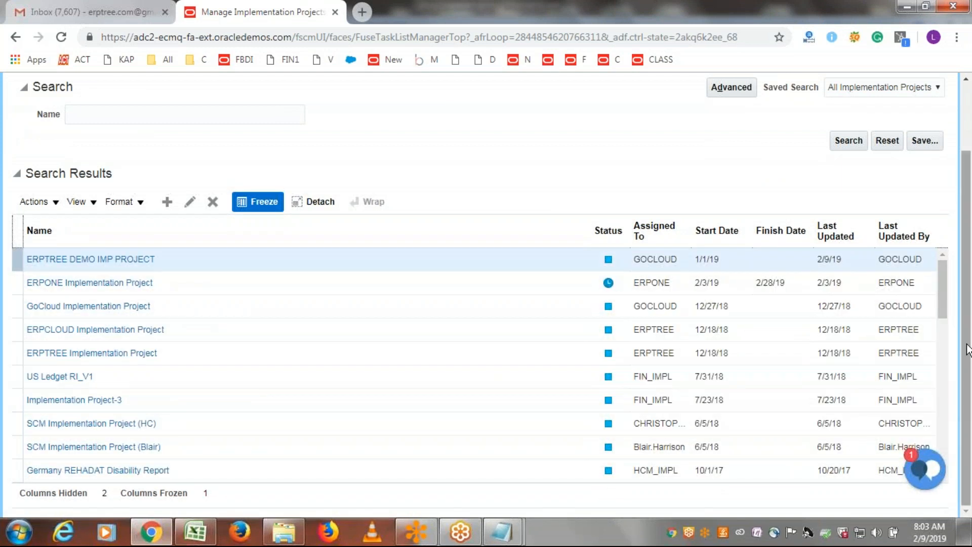
pyautogui.moveTo(967, 352); pyautogui.dragTo(935, 282)
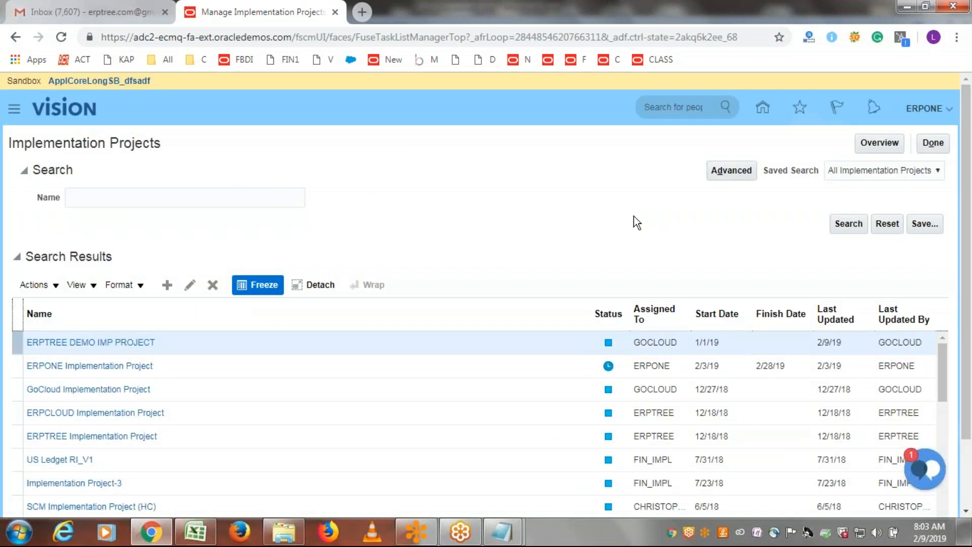
pyautogui.click(634, 217)
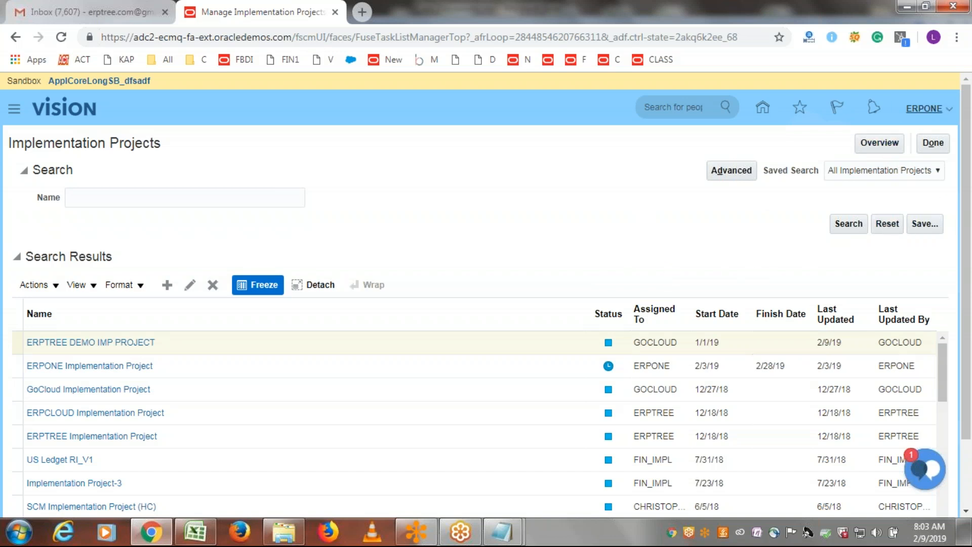
# - Open the implementation projects overview and open the ERPONE Implementation Project from it
pyautogui.click(882, 144)
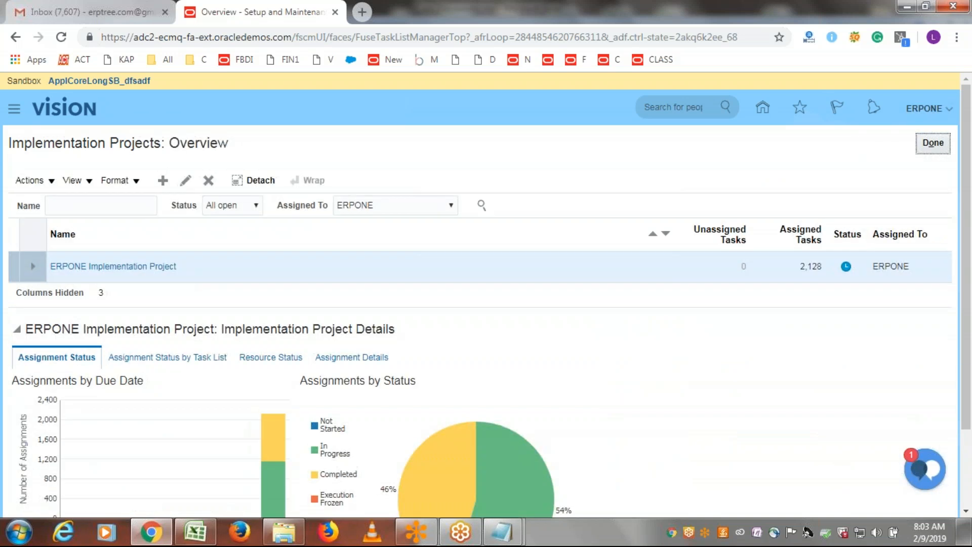
pyautogui.scroll(-2, 459, 343)
pyautogui.moveTo(498, 363)
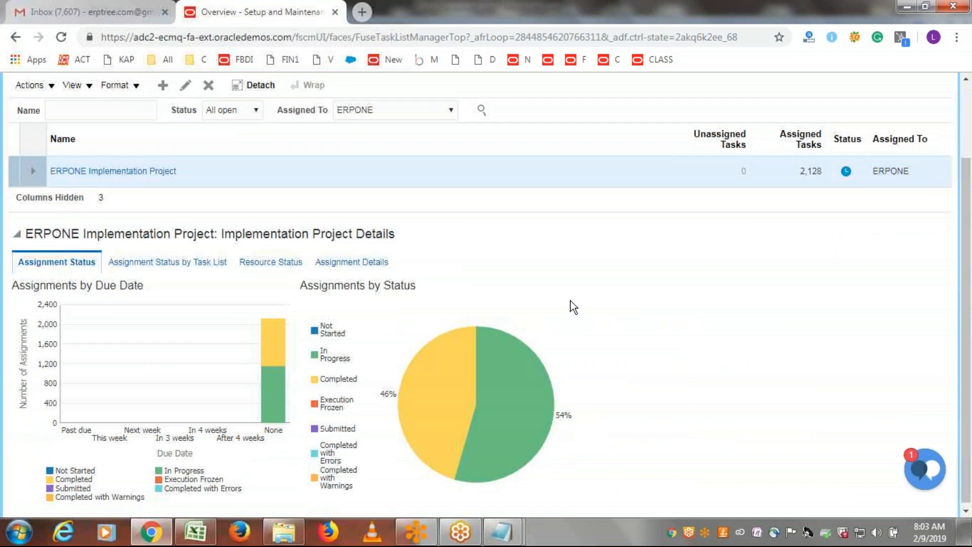
pyautogui.scroll(2, 570, 324)
pyautogui.click(102, 266)
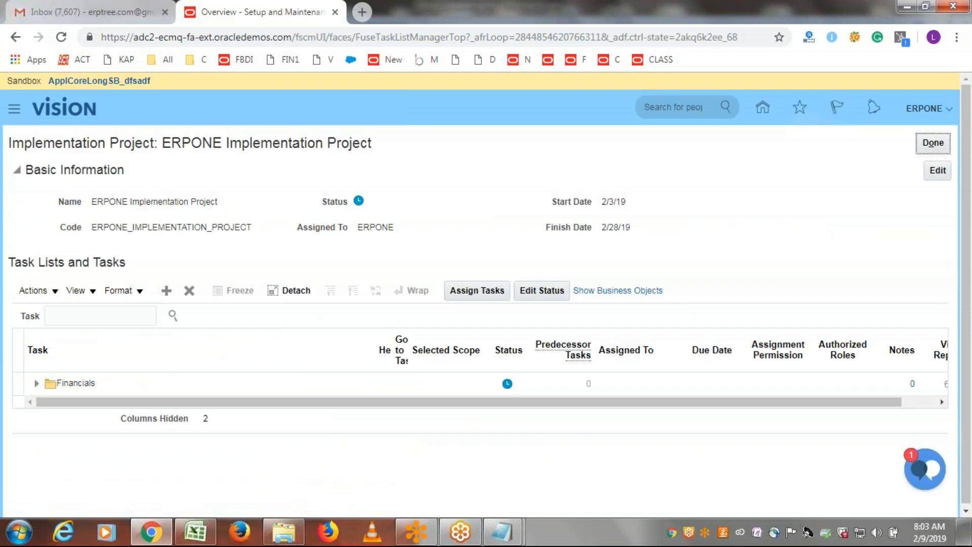
# - Search the project's tasks for "Accounting Calendars" and open Manage Accounting Calendars in the task hierarchy
pyautogui.click(91, 316)
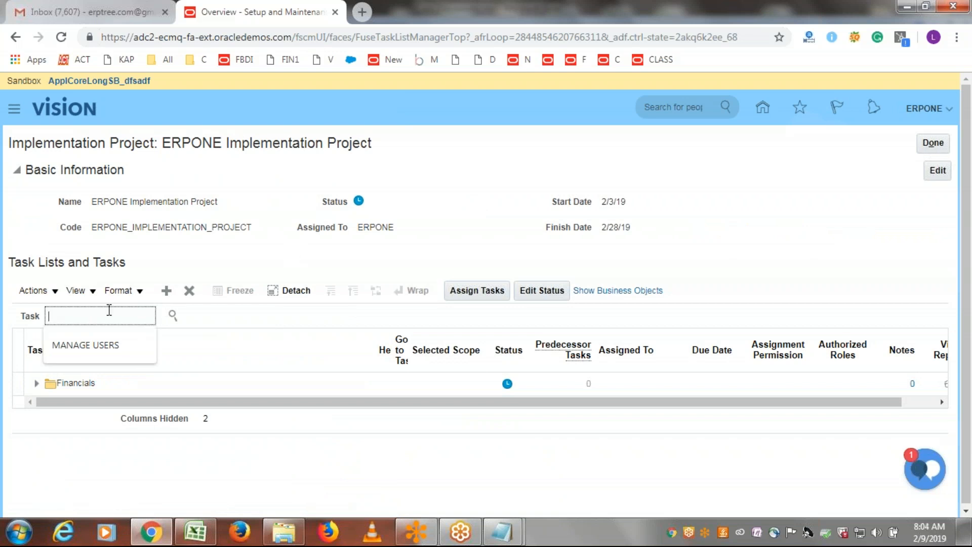
pyautogui.write('Ac')
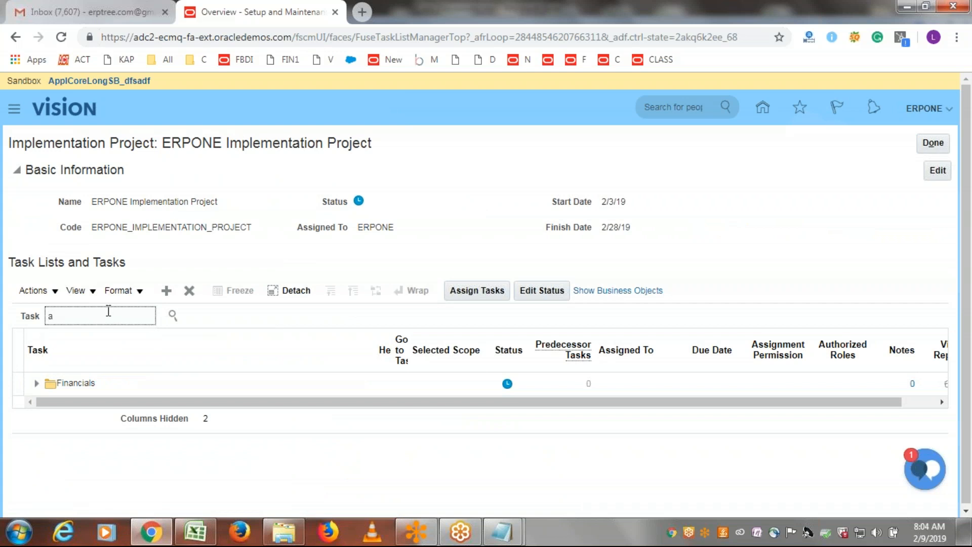
pyautogui.write('counting Calendars')
pyautogui.click(172, 316)
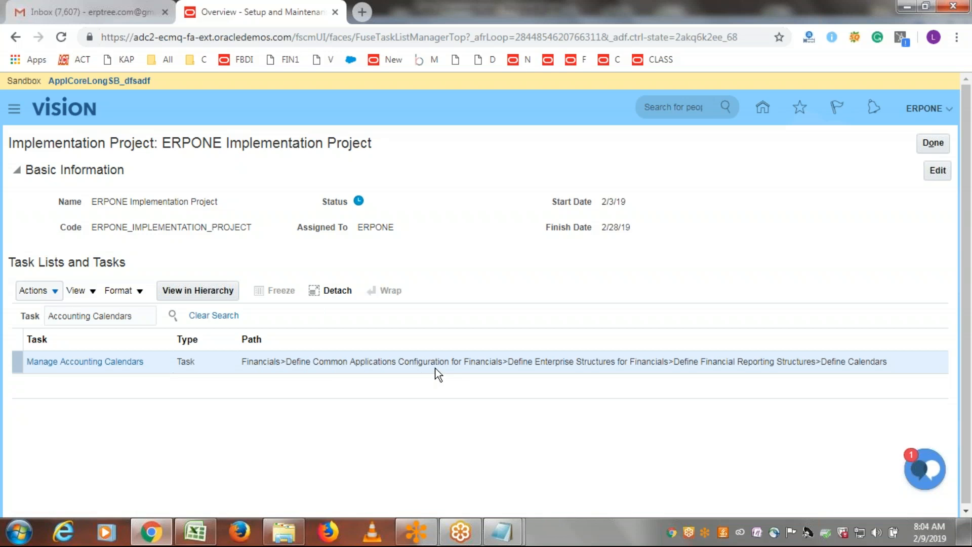
pyautogui.click(57, 364)
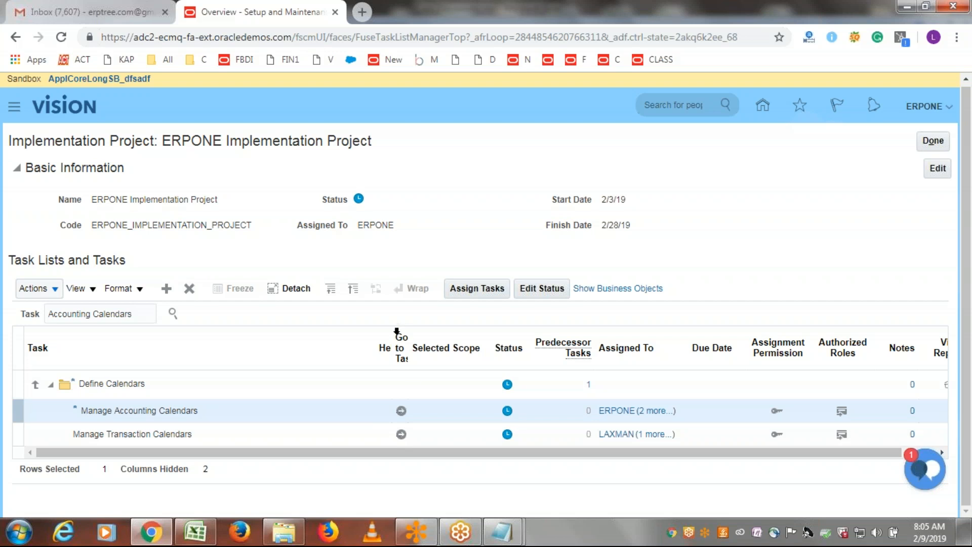
# - Widen the Help column of the task table and highlight the implementation project's title
pyautogui.moveTo(393, 333); pyautogui.dragTo(453, 341)
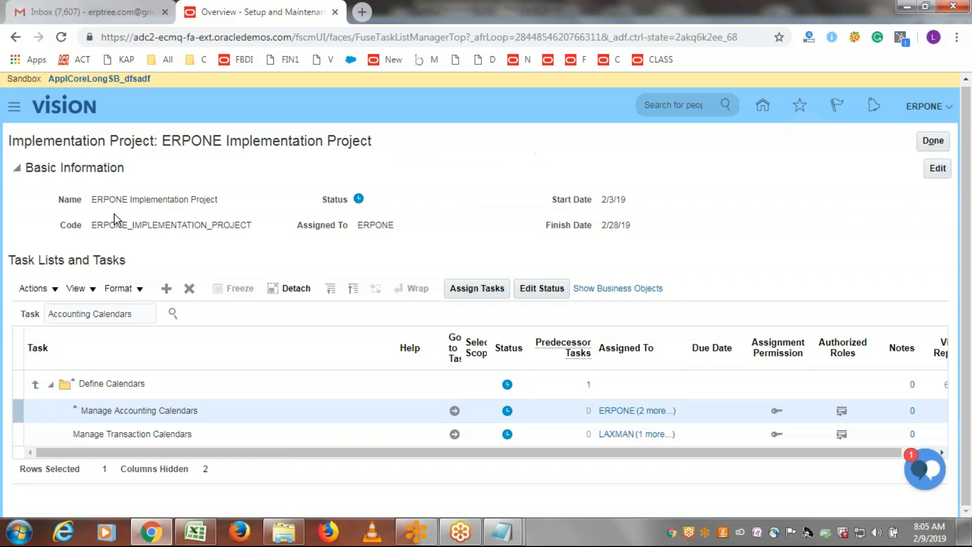
pyautogui.moveTo(373, 142); pyautogui.dragTo(292, 137)
pyautogui.click(391, 147)
pyautogui.moveTo(371, 141); pyautogui.dragTo(7, 147)
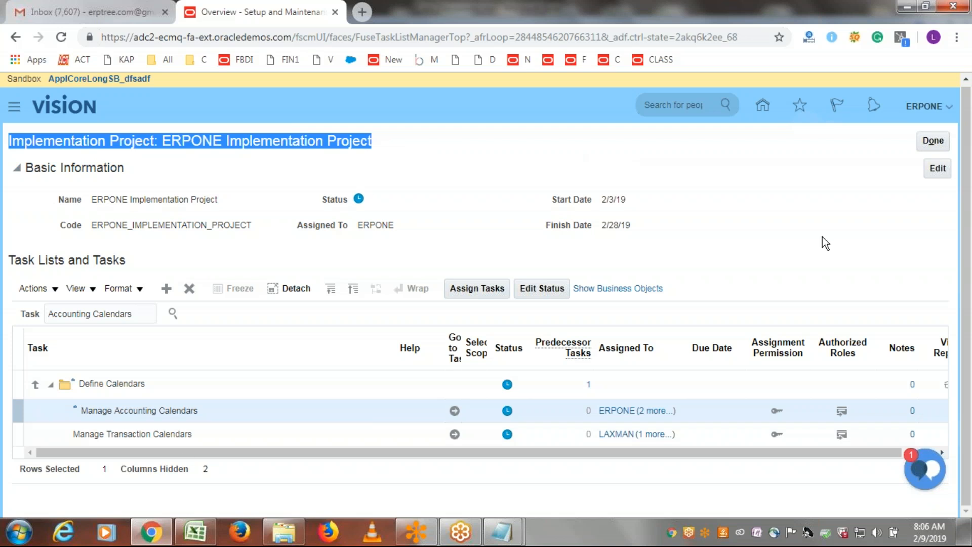
# - Turn on the display of help icons in the application settings
pyautogui.click(930, 113)
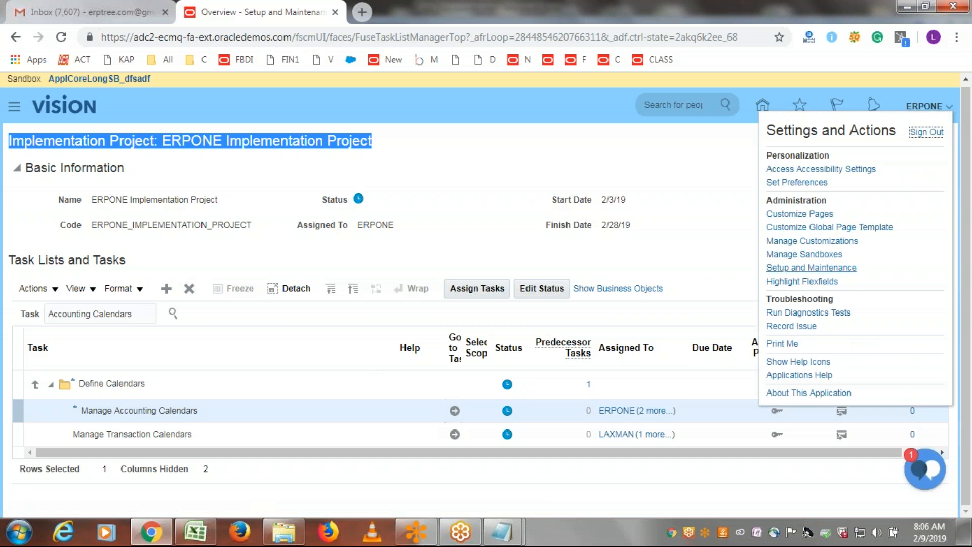
pyautogui.click(802, 362)
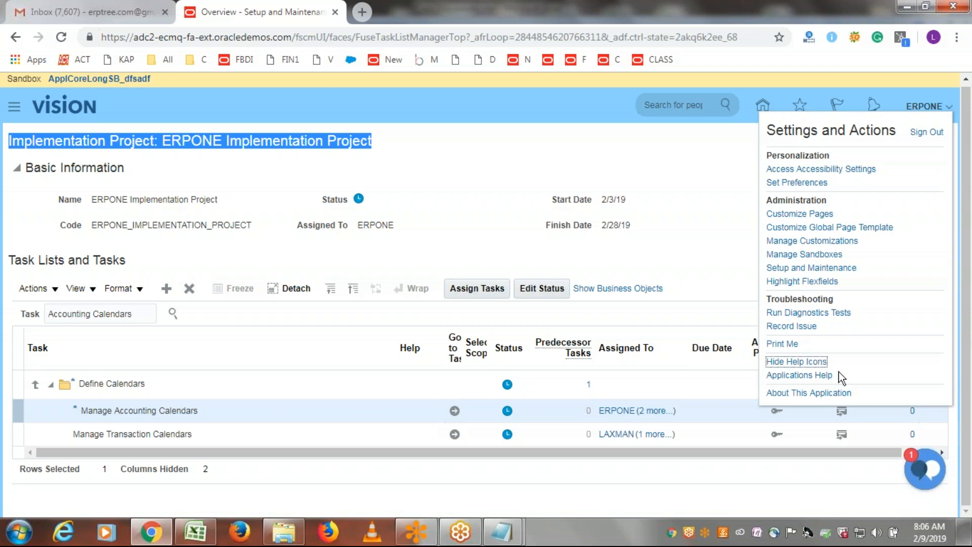
pyautogui.click(543, 160)
# - Reopen the ERPONE Implementation Project from the overview and check the help icon setting
pyautogui.click(932, 142)
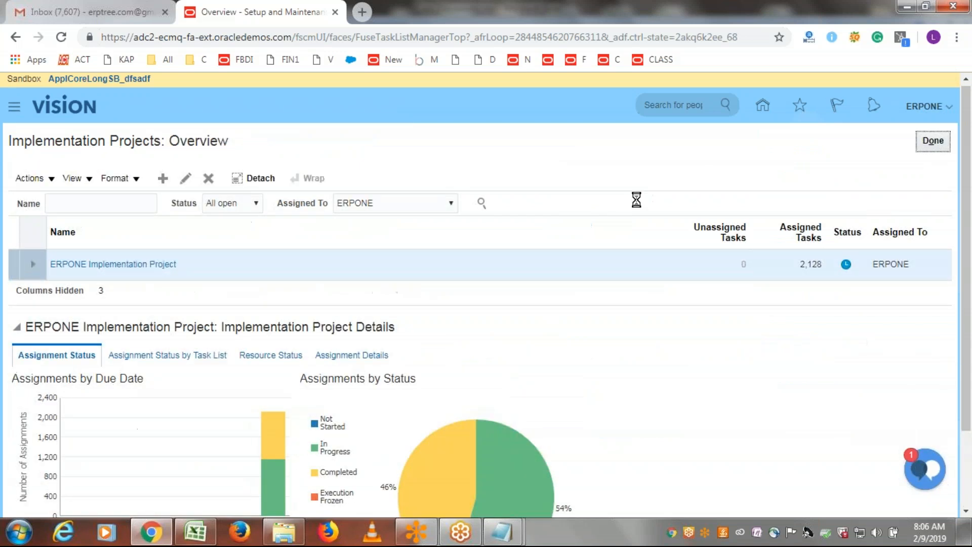
pyautogui.click(143, 265)
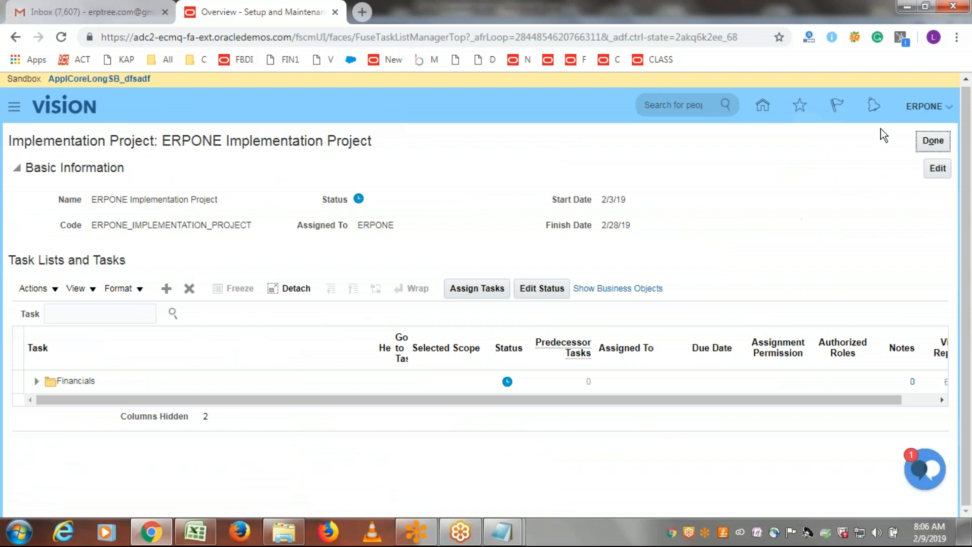
pyautogui.click(930, 107)
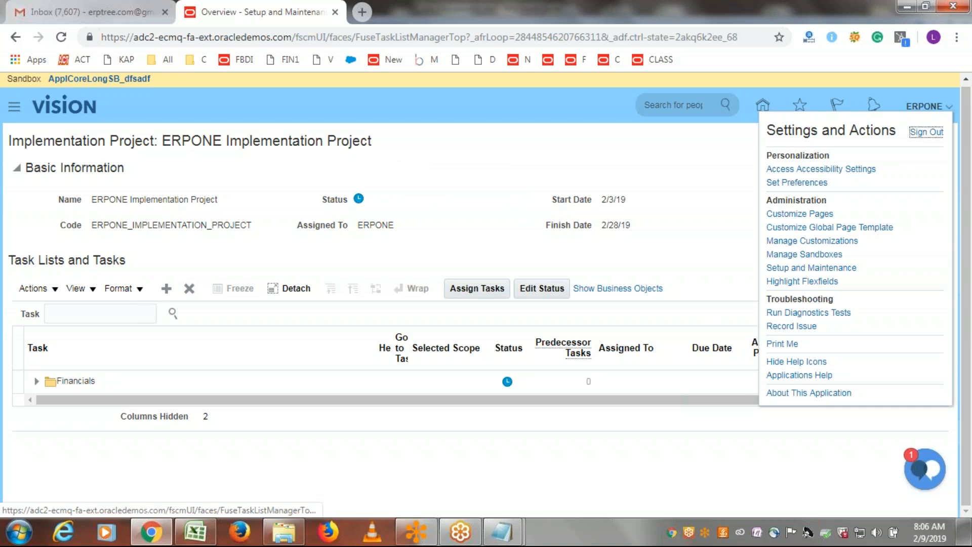
pyautogui.click(552, 148)
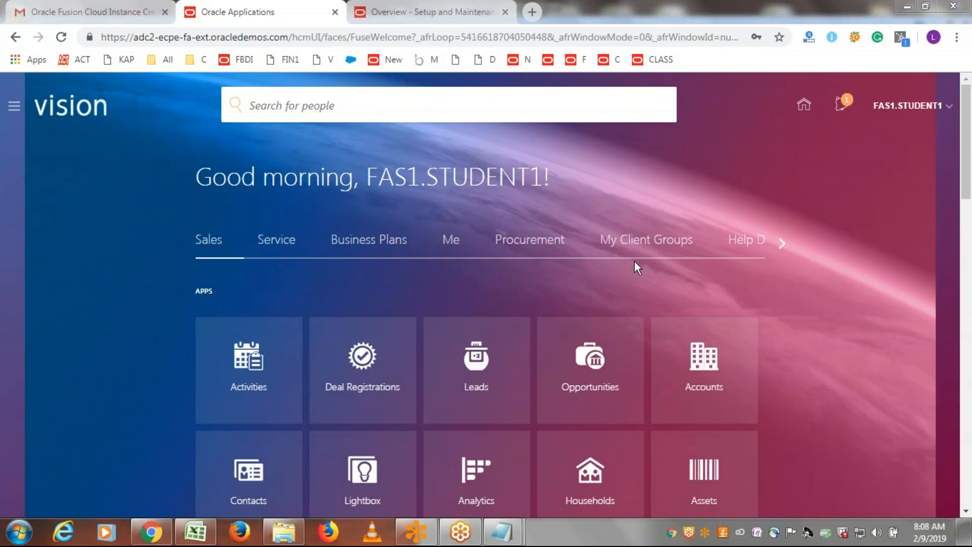
# - In the second Oracle instance, go to Manage Implementation Projects through Setup and Maintenance and open ORA Implementation Project-R13
pyautogui.click(941, 116)
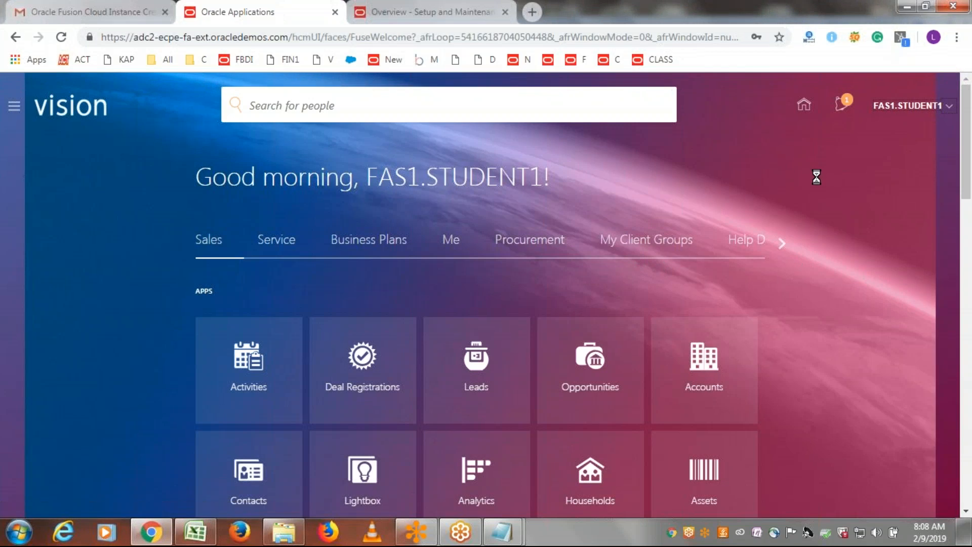
pyautogui.click(811, 267)
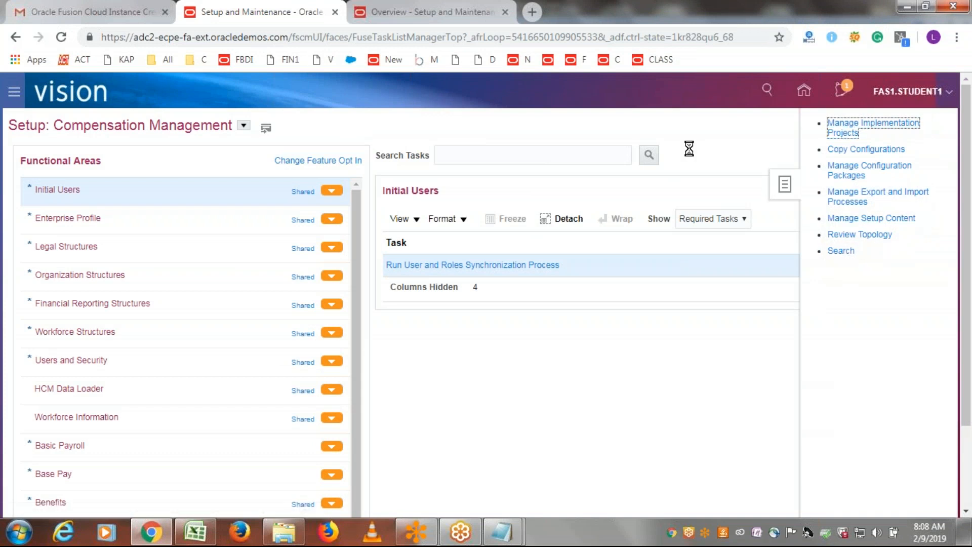
pyautogui.click(121, 326)
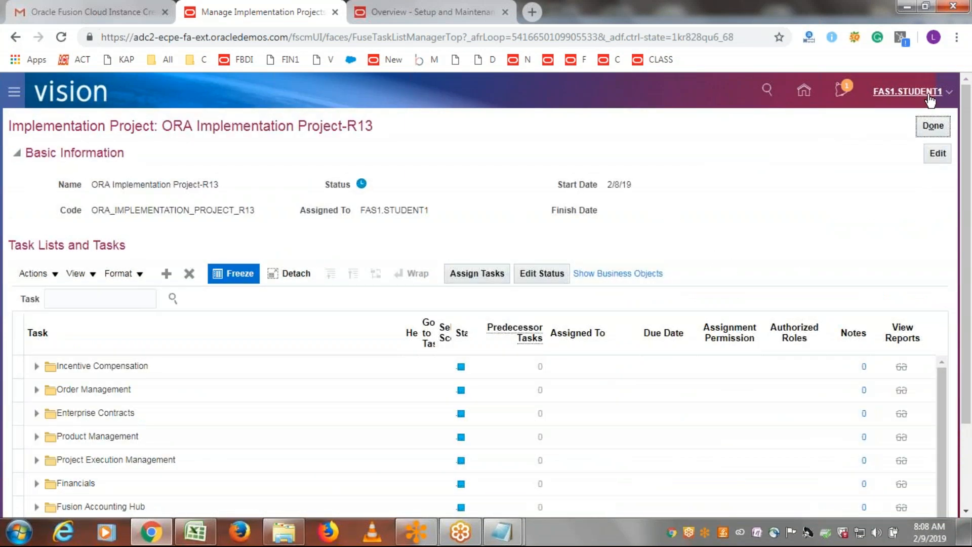
# - Turn on help icons in this second instance and return to its Implementation Projects list to check them
pyautogui.click(907, 91)
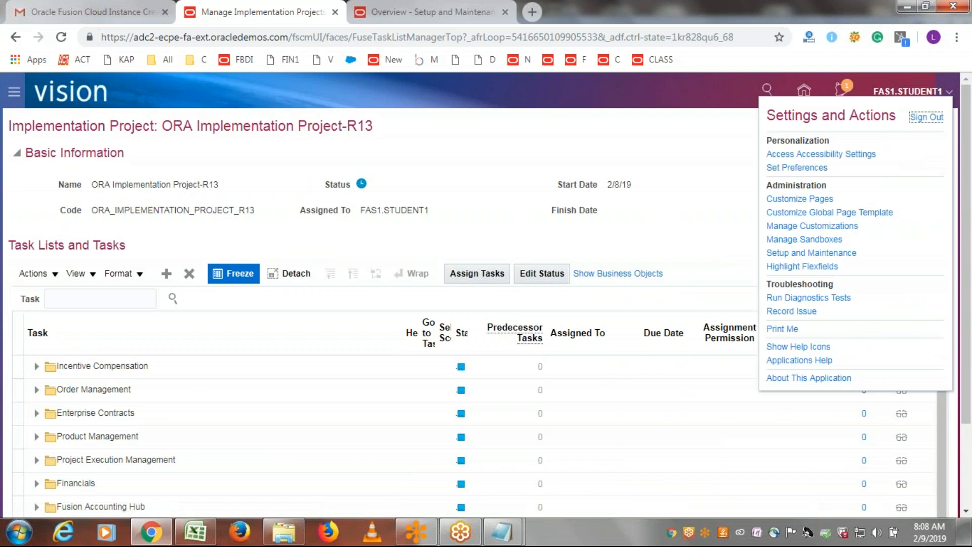
pyautogui.click(795, 348)
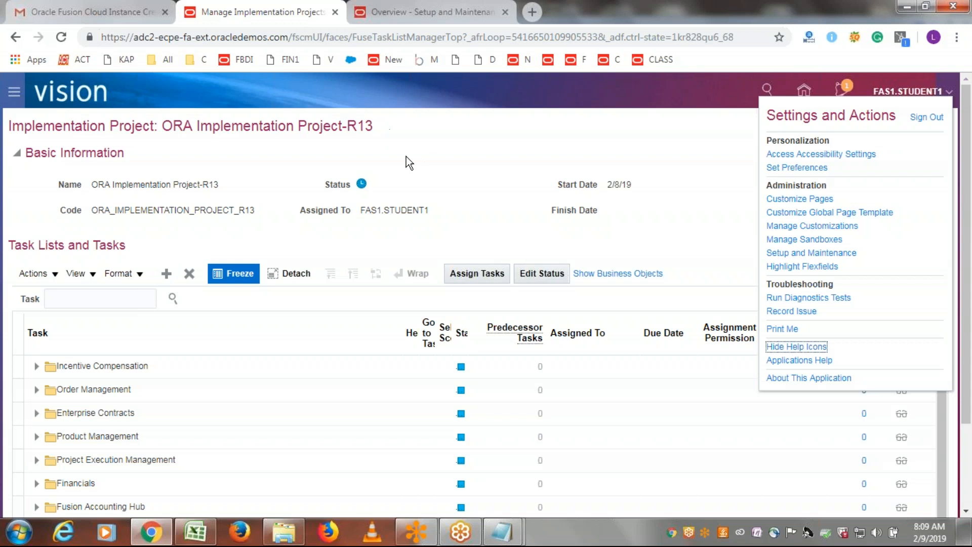
pyautogui.scroll(-3, 449, 223)
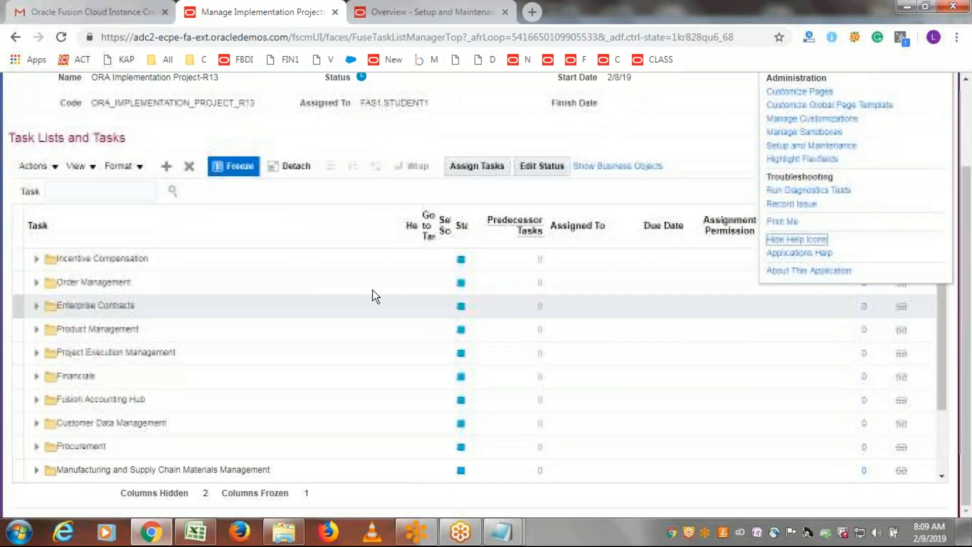
pyautogui.scroll(3, 484, 130)
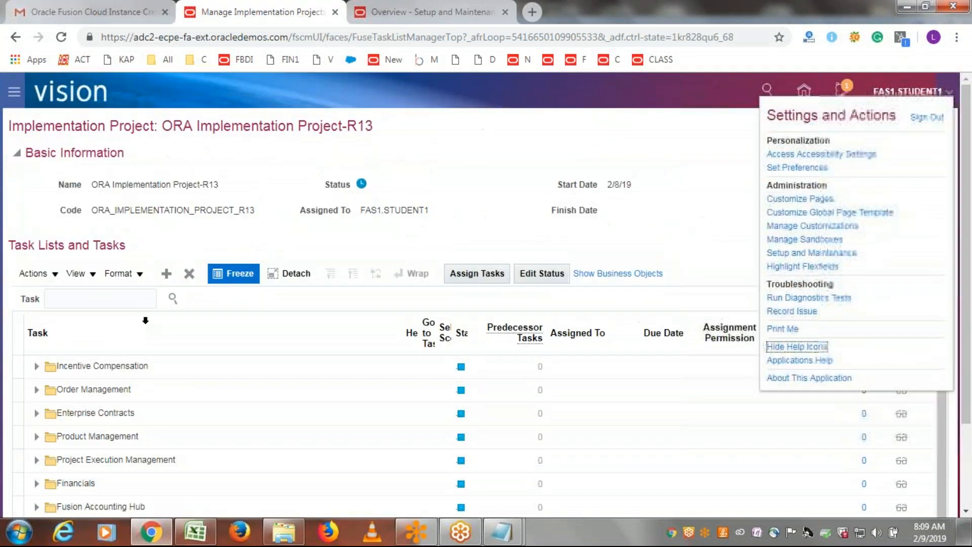
pyautogui.click(115, 298)
pyautogui.click(466, 234)
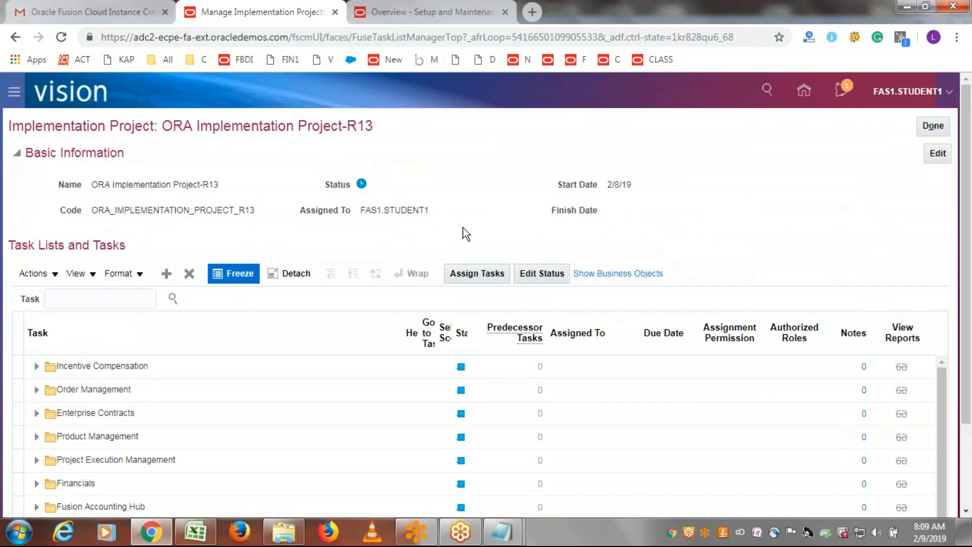
pyautogui.click(937, 130)
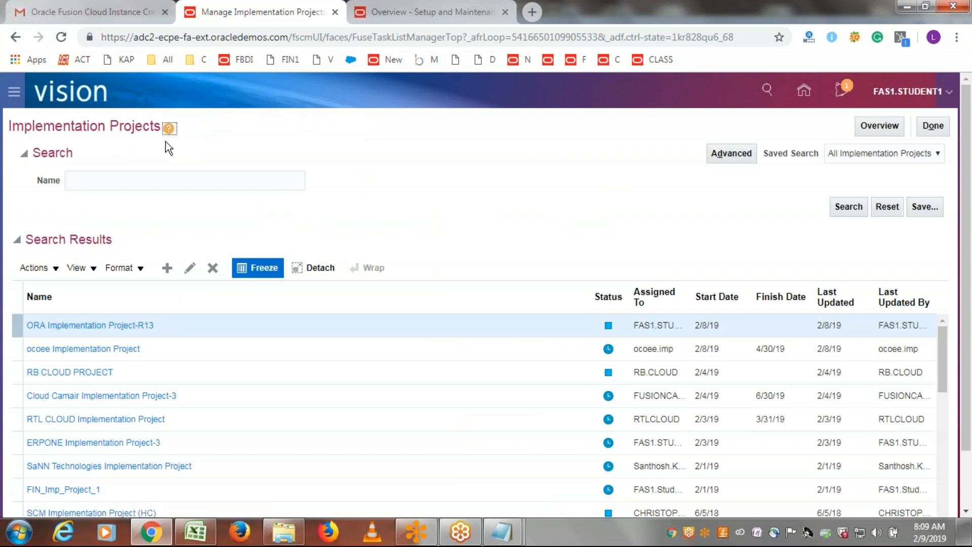
pyautogui.click(916, 93)
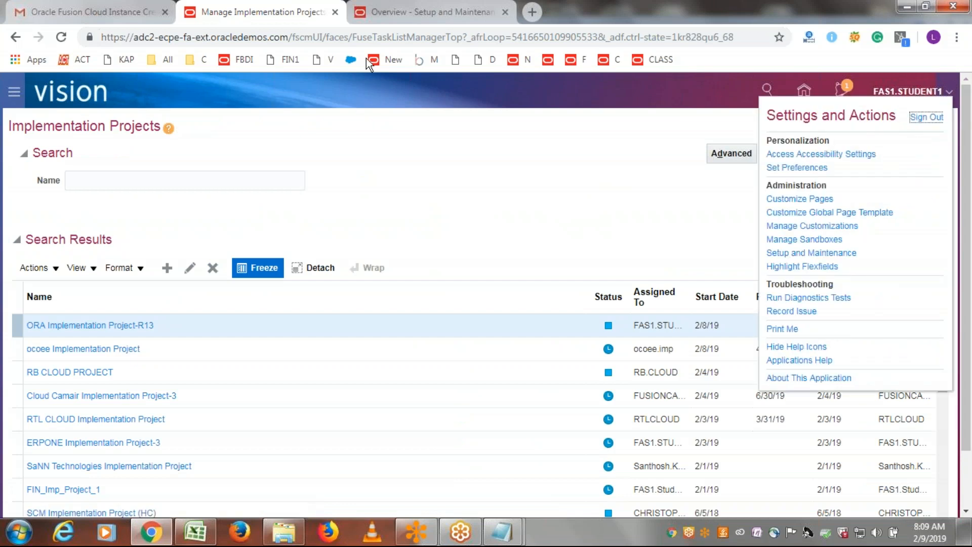
# - Switch back to the ERPONE project's browser tab and return to the implementation projects overview, comparing it with the second instance
pyautogui.click(424, 8)
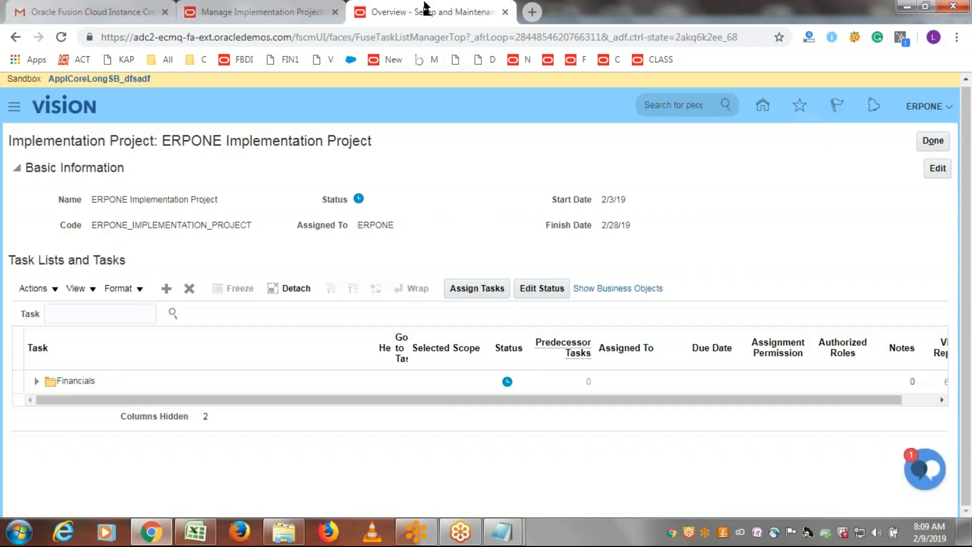
pyautogui.click(938, 146)
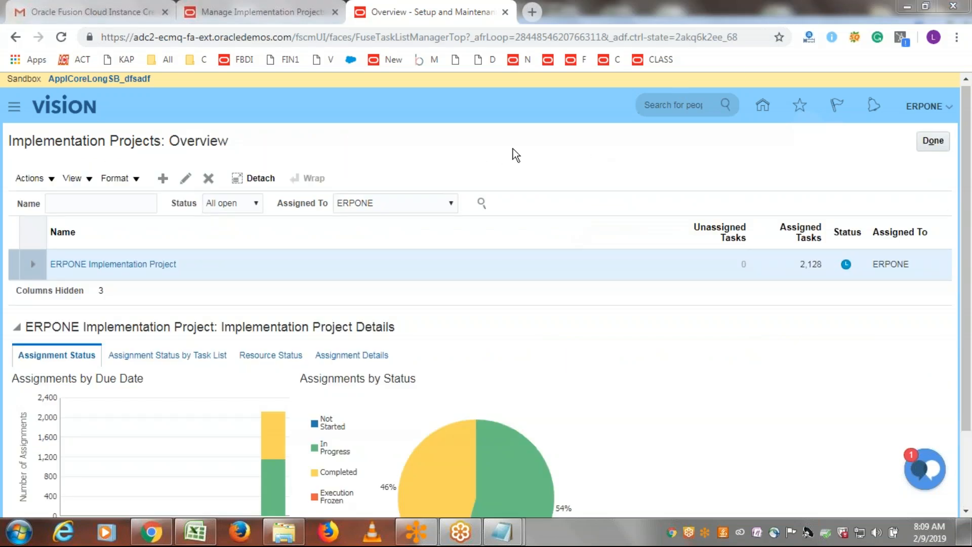
pyautogui.click(321, 11)
pyautogui.click(439, 8)
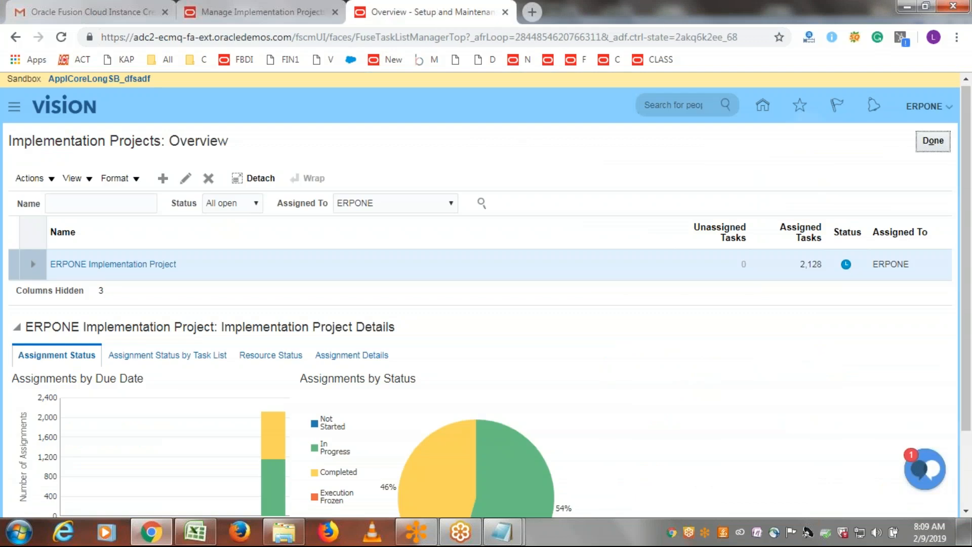
# - Close the ERPONE project overview to return to the Implementation Projects list, and compare it with the list in the second Oracle instance
pyautogui.click(935, 144)
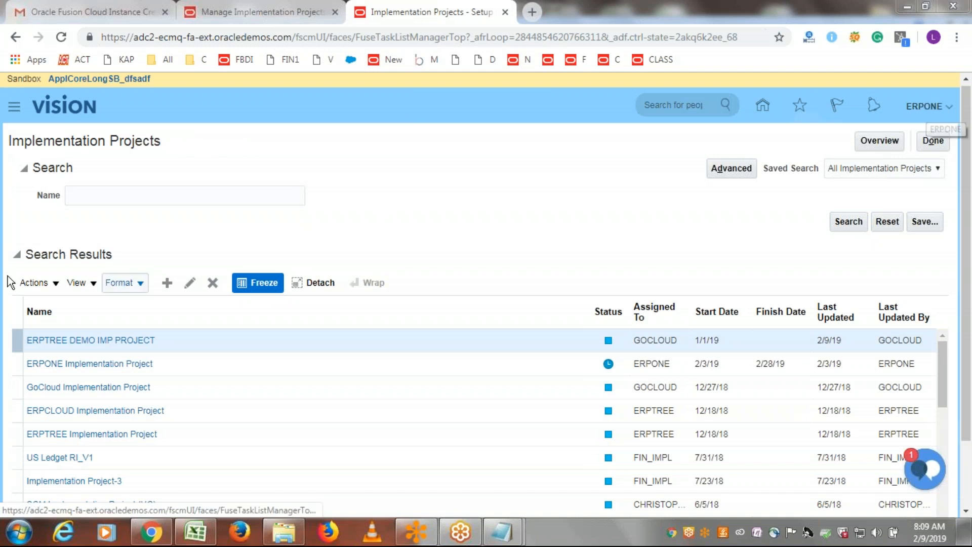
pyautogui.click(245, 12)
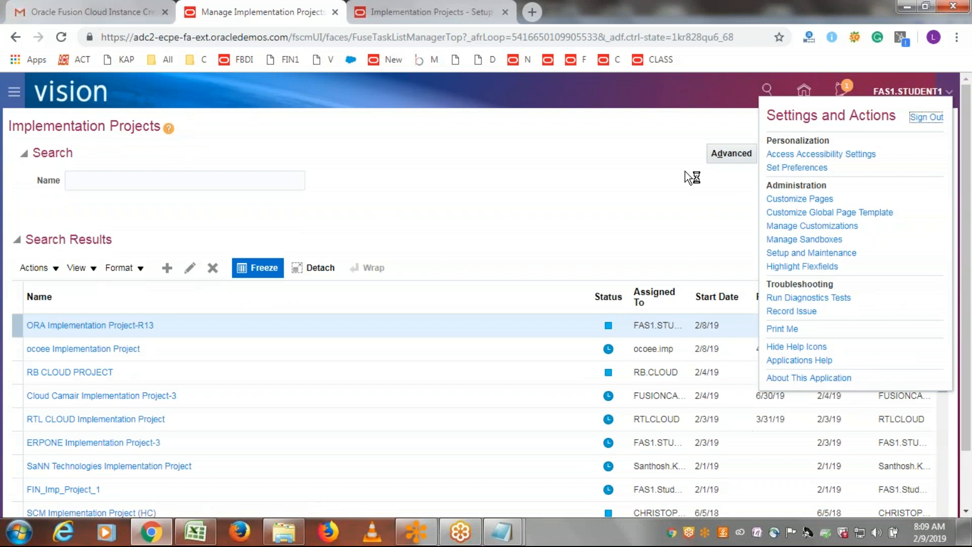
pyautogui.click(430, 12)
pyautogui.click(254, 11)
# - Open ERPONE Implementation Project-3 from the second instance's Implementation Projects list
pyautogui.scroll(-2, 415, 193)
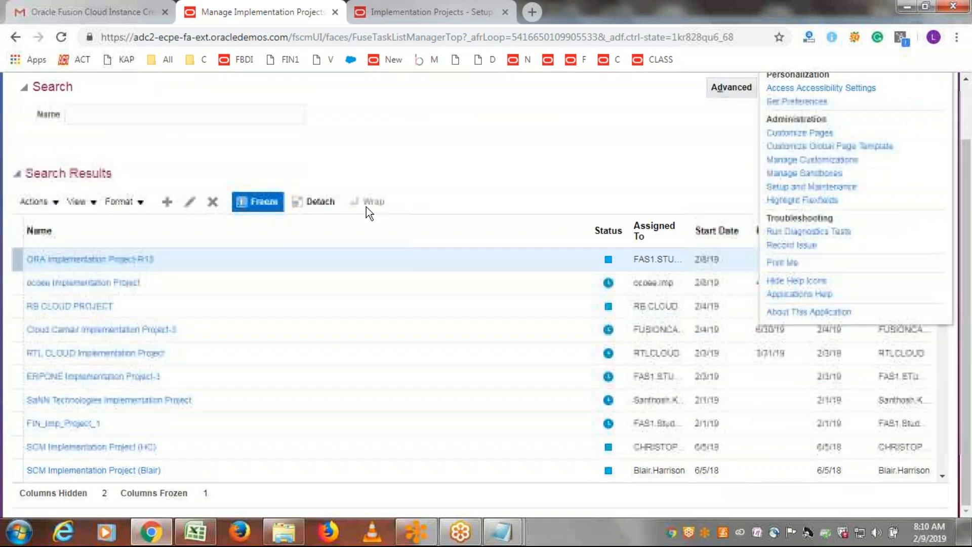
pyautogui.click(73, 382)
pyautogui.scroll(2, 73, 382)
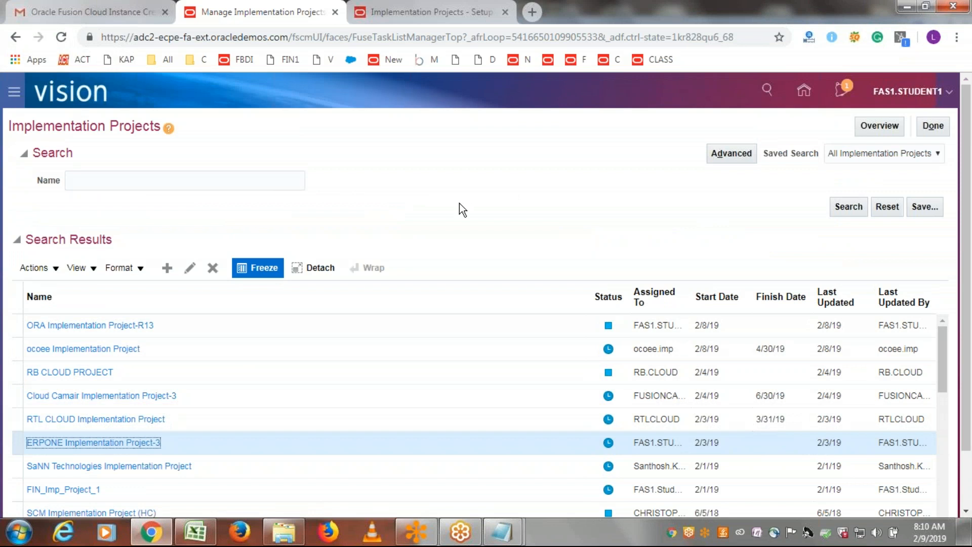
pyautogui.click(101, 443)
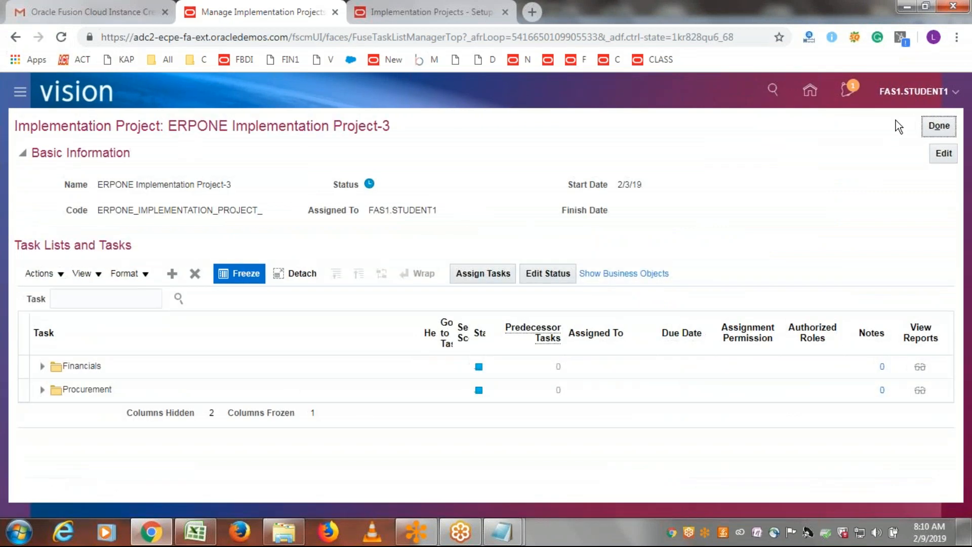
# - Search the project's task lists and tasks for "accounting cal"
pyautogui.click(118, 303)
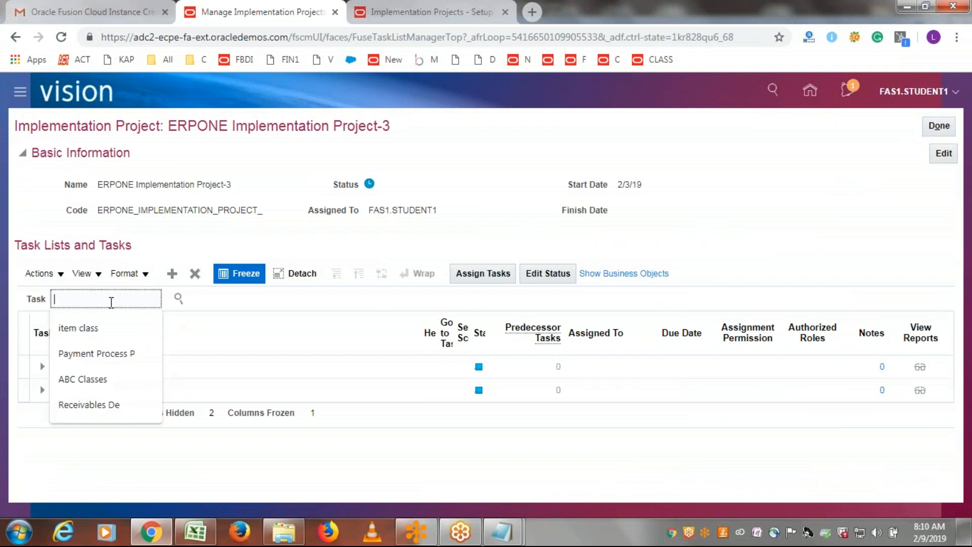
pyautogui.write('account')
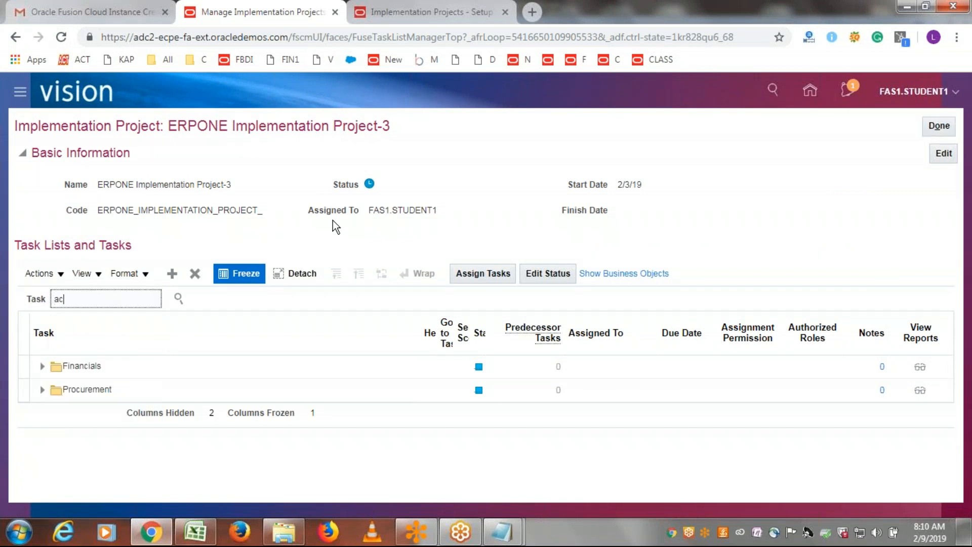
pyautogui.write('cal')
pyautogui.click(178, 298)
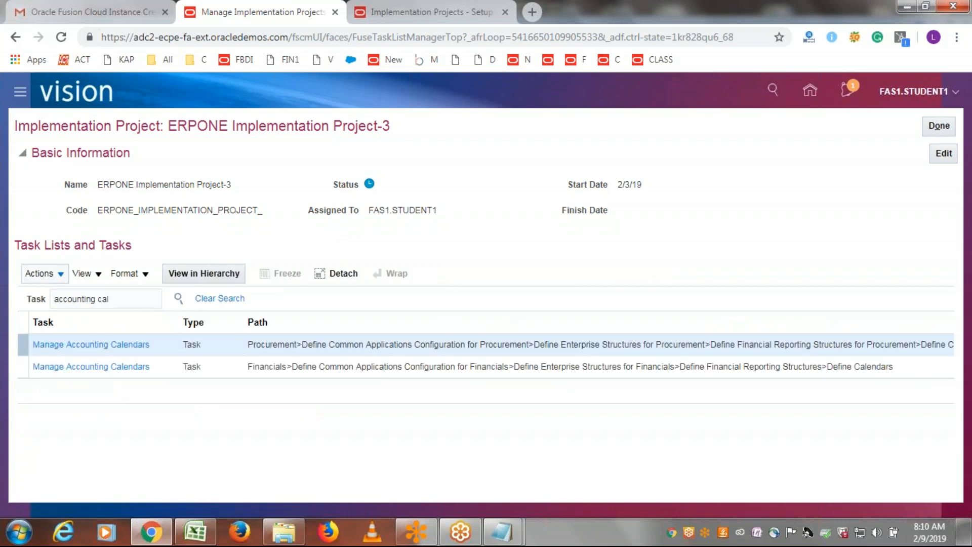
# - Show the Financials path's Manage Accounting Calendars task in its task list and widen the Help column
pyautogui.click(99, 369)
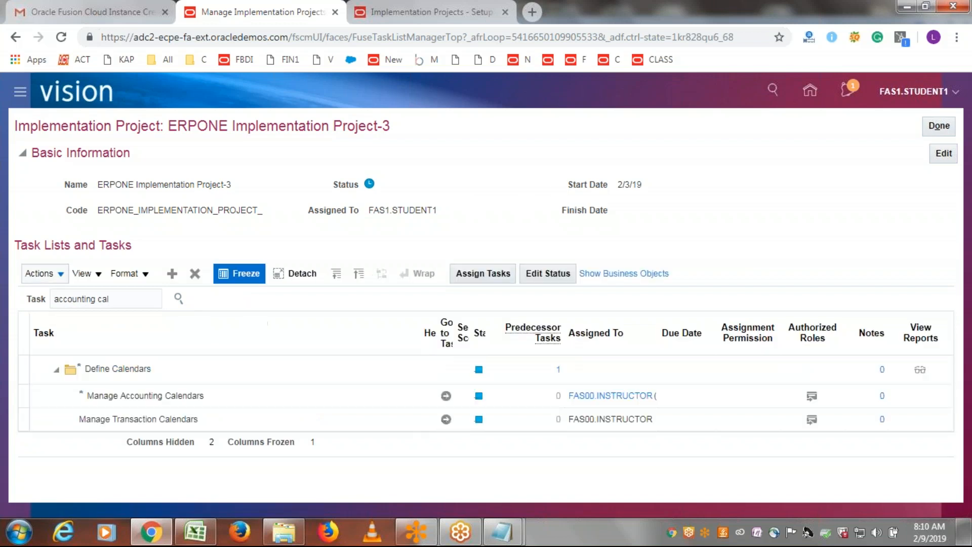
pyautogui.moveTo(424, 329); pyautogui.dragTo(364, 329)
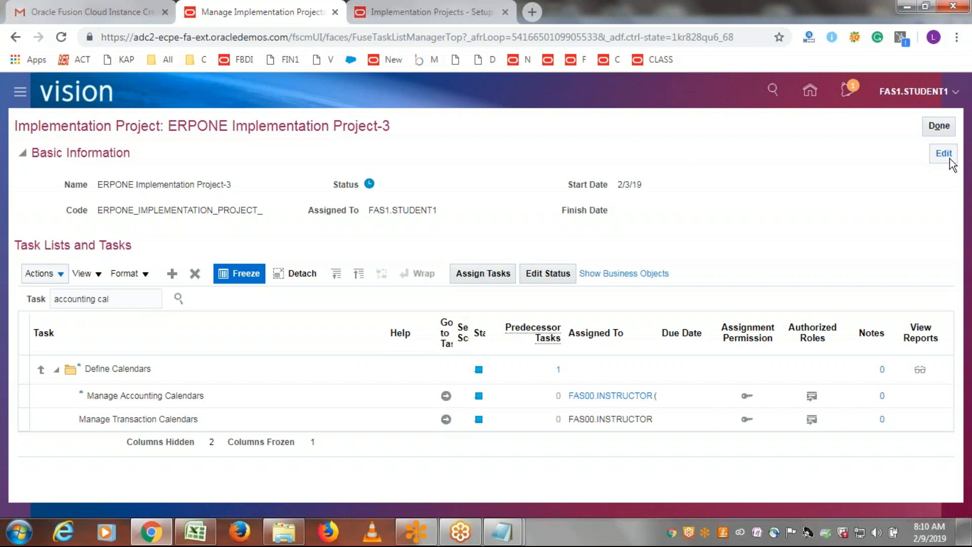
# - Return to the implementation projects list and turn on the help icons for the application
pyautogui.click(940, 126)
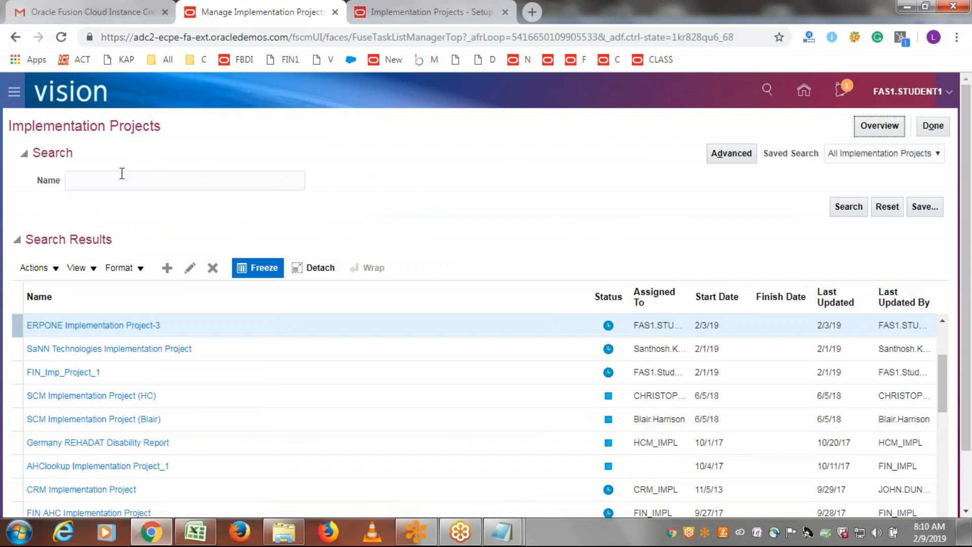
pyautogui.click(908, 94)
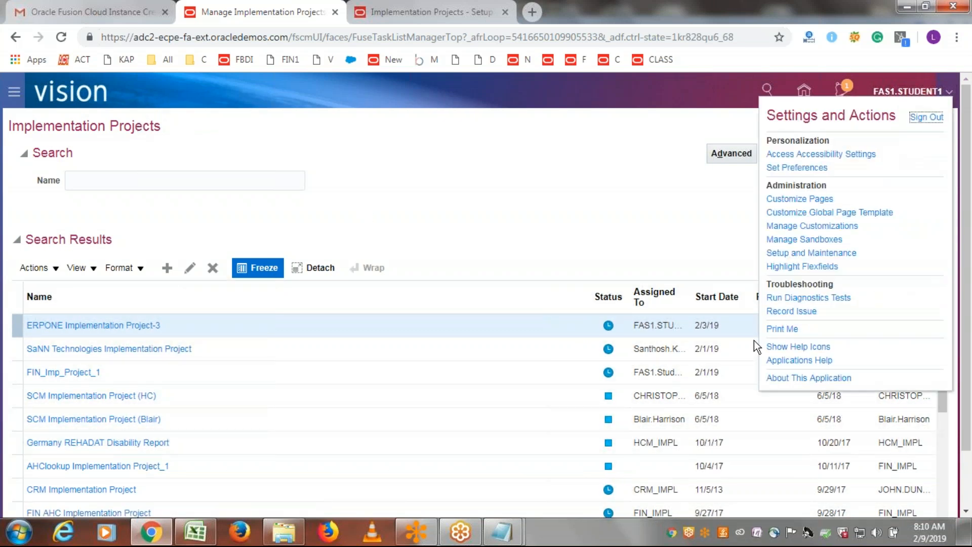
pyautogui.click(791, 347)
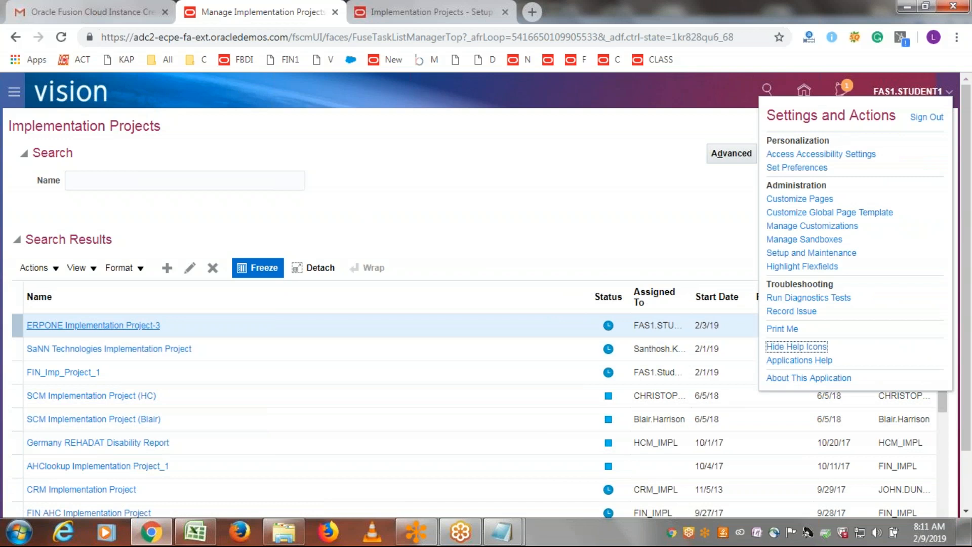
# - Reopen ERPONE Implementation Project-3, search its tasks for "accounting calendar", and open the Manage Accounting Calendars result under Financials
pyautogui.click(90, 326)
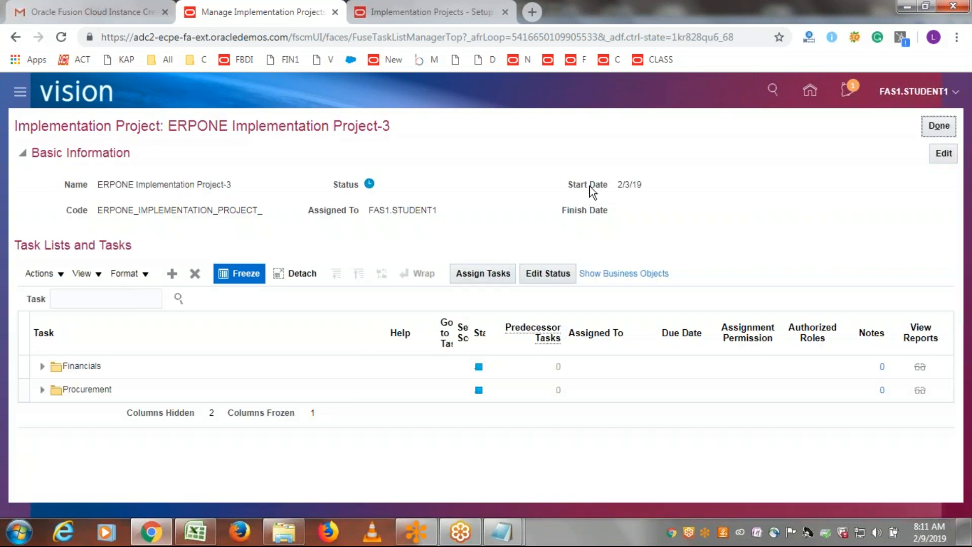
pyautogui.click(911, 97)
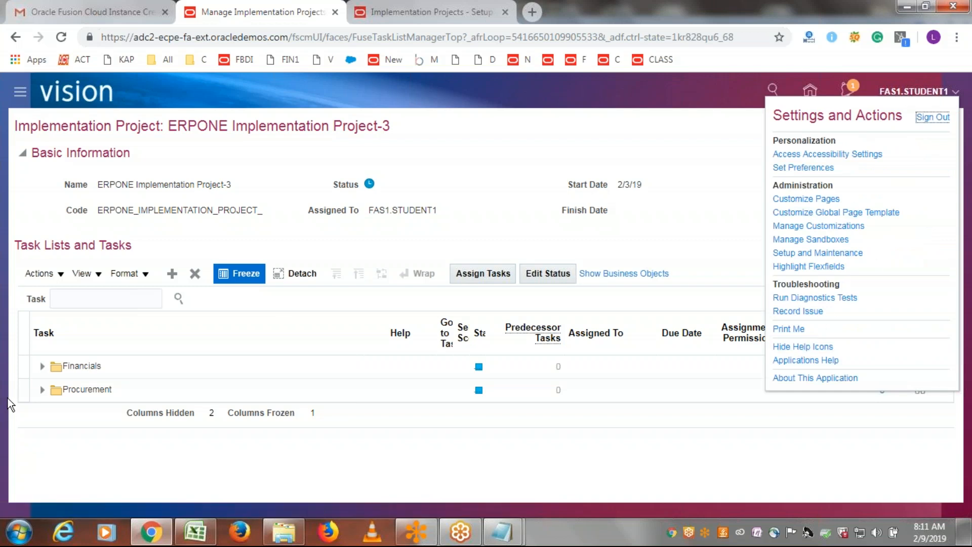
pyautogui.click(108, 294)
pyautogui.write('accounting ')
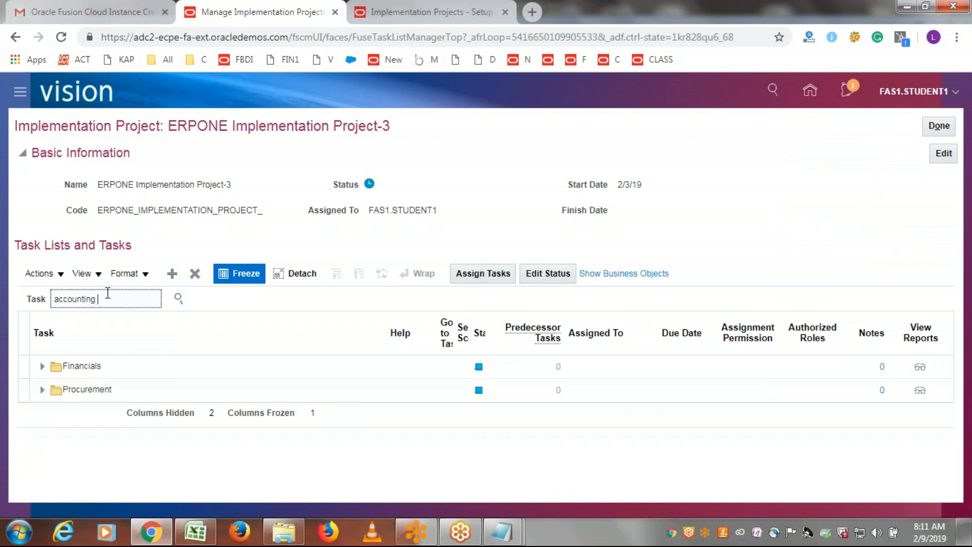
pyautogui.write('calendar')
pyautogui.click(178, 297)
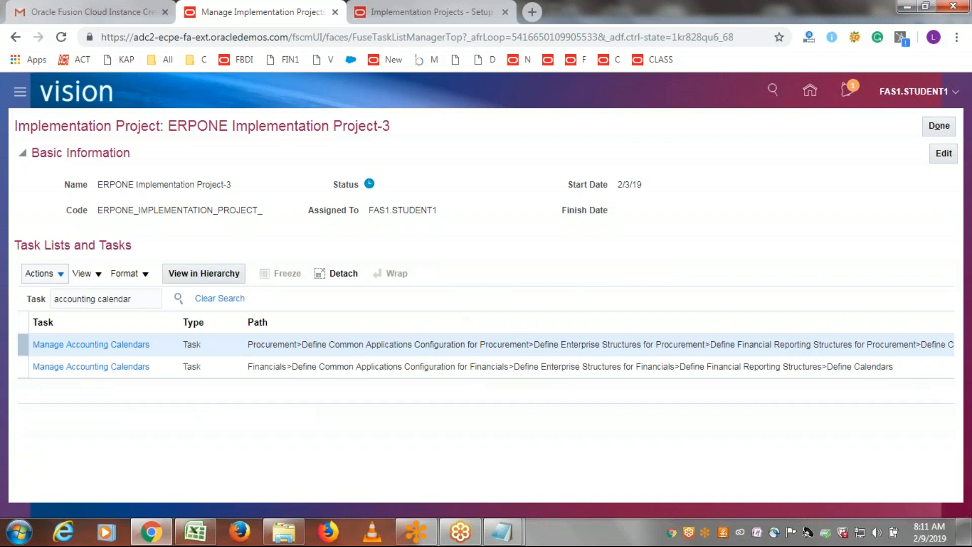
pyautogui.click(97, 366)
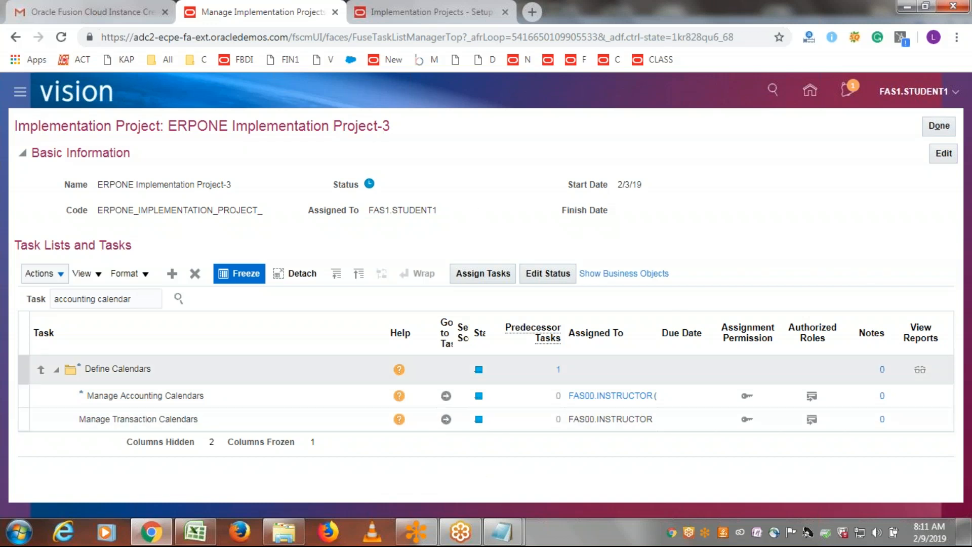
# - Open the help for the Manage Accounting Calendars task and read the full Calendar Validation topic
pyautogui.click(399, 396)
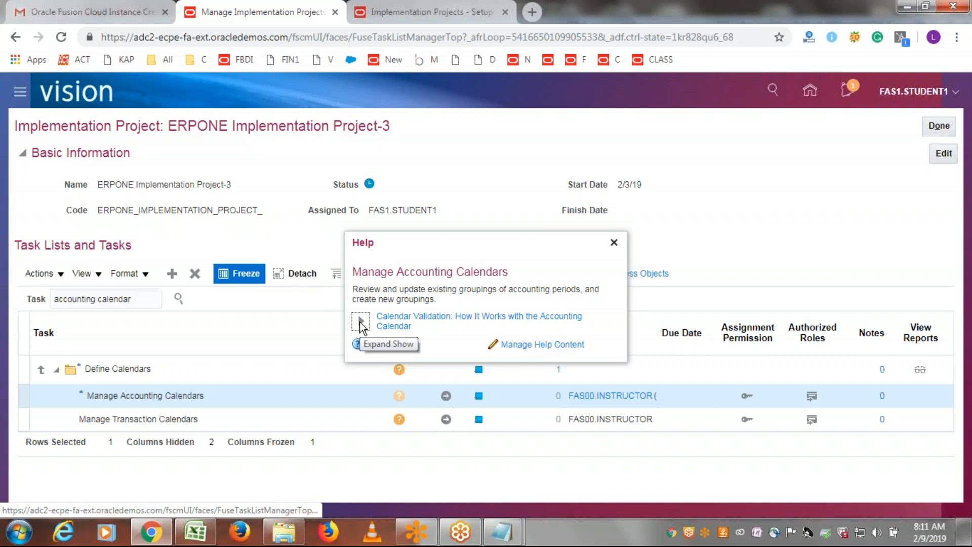
pyautogui.click(361, 323)
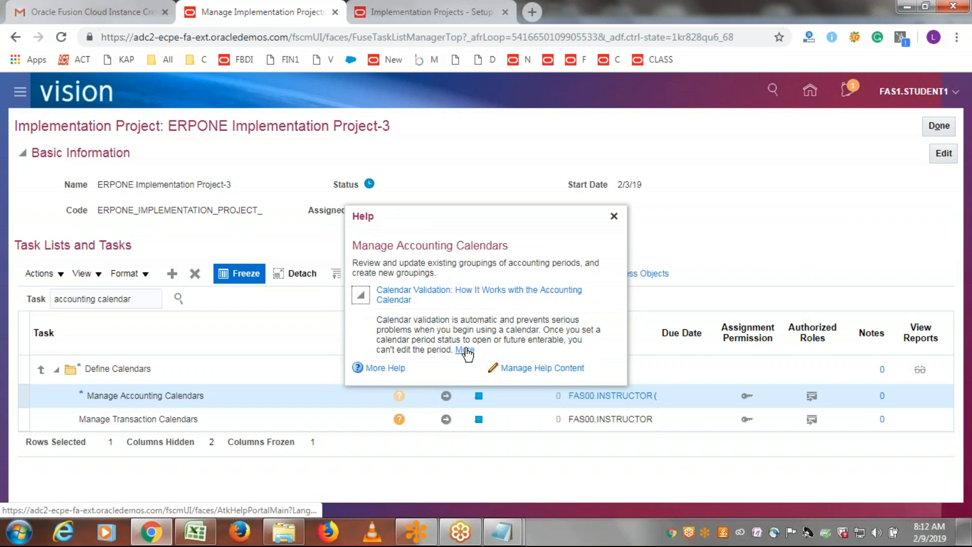
pyautogui.click(466, 350)
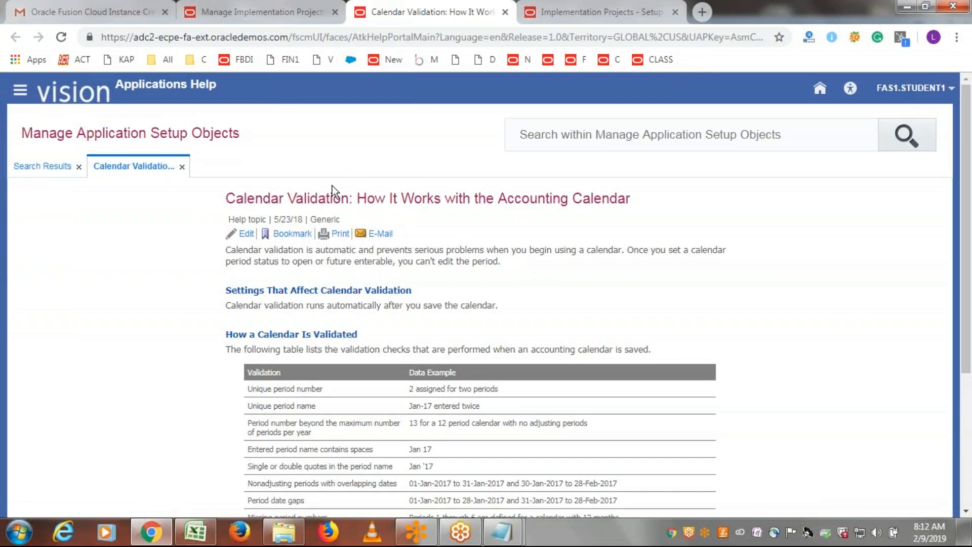
pyautogui.moveTo(968, 186); pyautogui.dragTo(968, 264)
# - Close the Calendar Validation topic and search within the Manage Application Setup Objects help for "Accounting calendar"
pyautogui.click(48, 167)
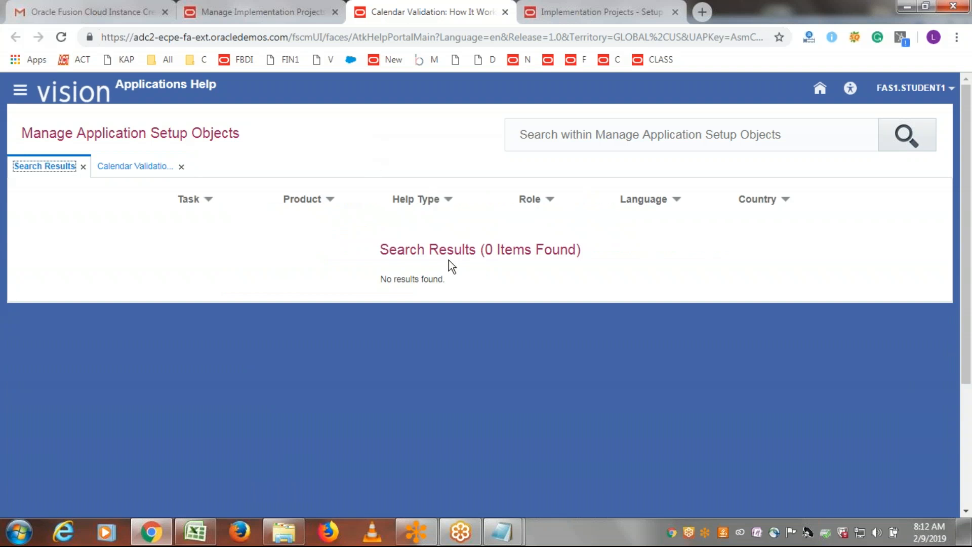
pyautogui.click(182, 166)
pyautogui.click(623, 137)
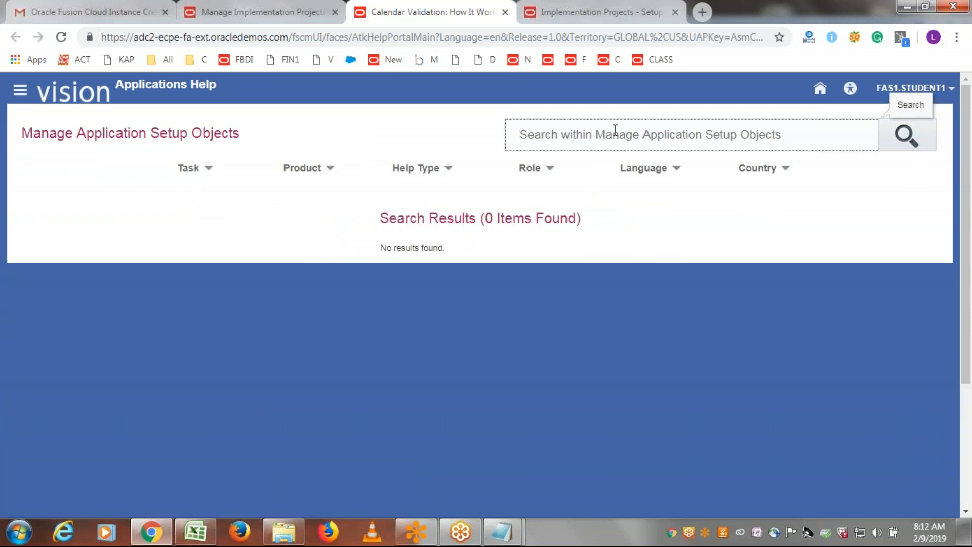
pyautogui.write('A')
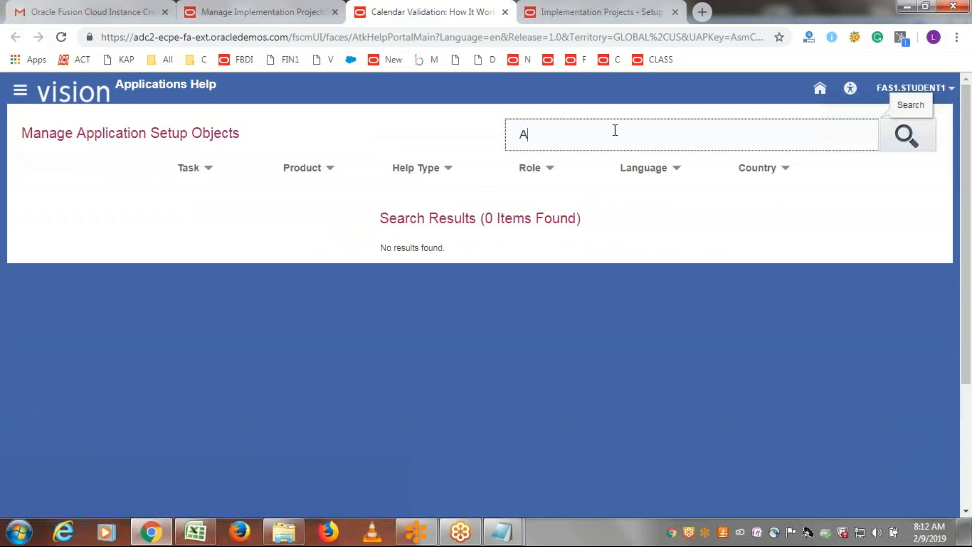
pyautogui.write('ccounting')
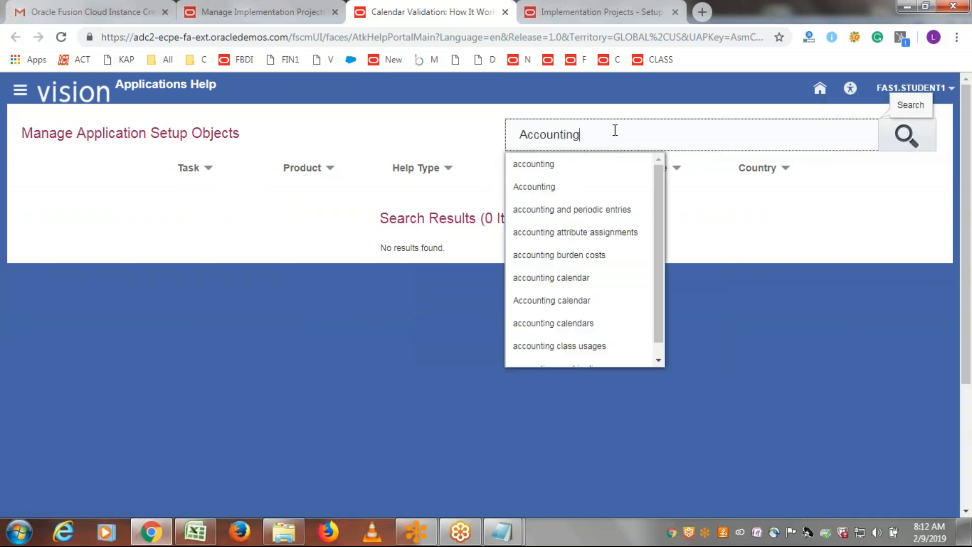
pyautogui.click(596, 299)
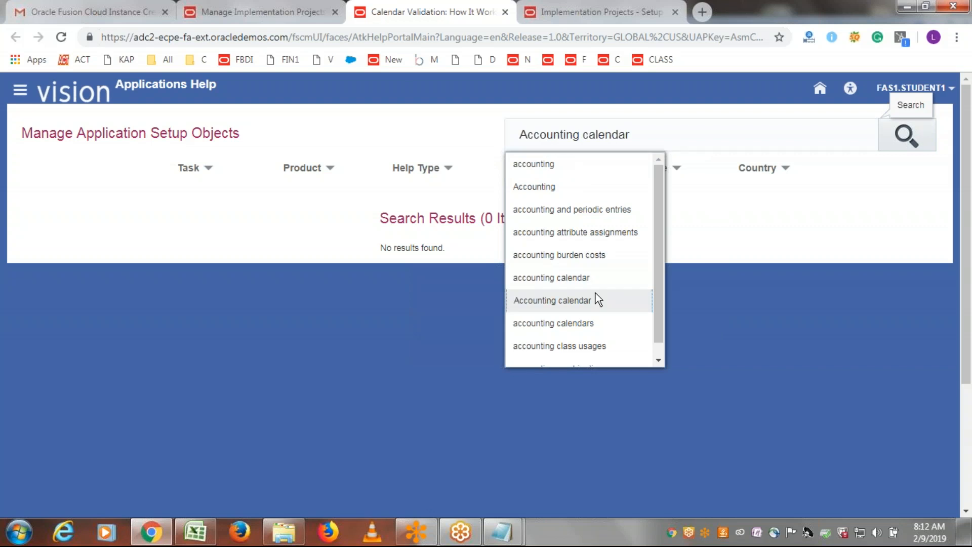
pyautogui.click(900, 141)
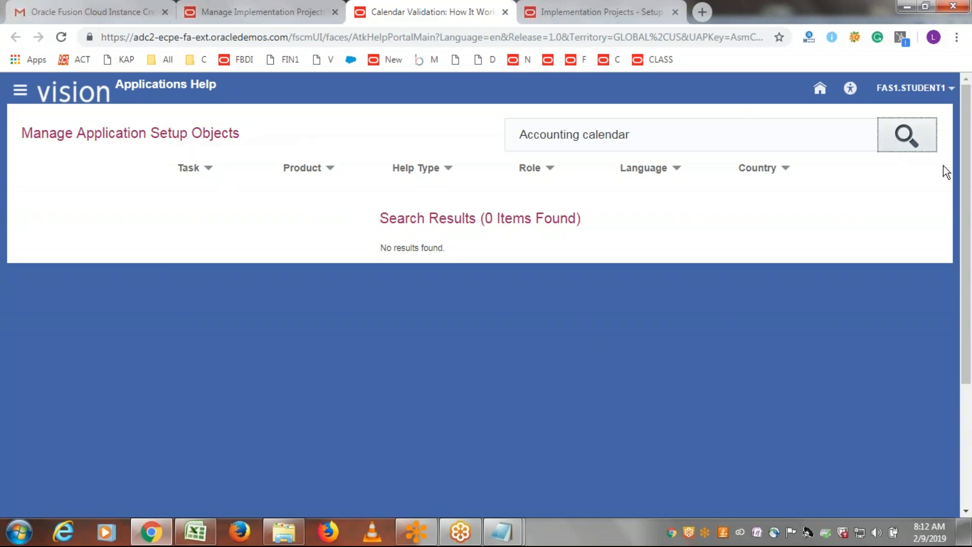
# - Search all help for "accounting calendar" from the Applications Help home page and look through the results
pyautogui.click(74, 97)
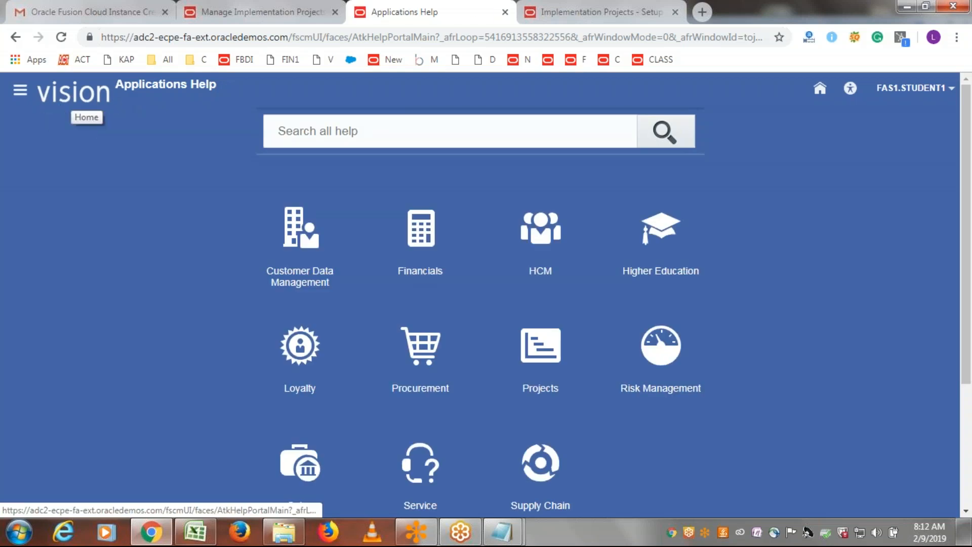
pyautogui.click(403, 138)
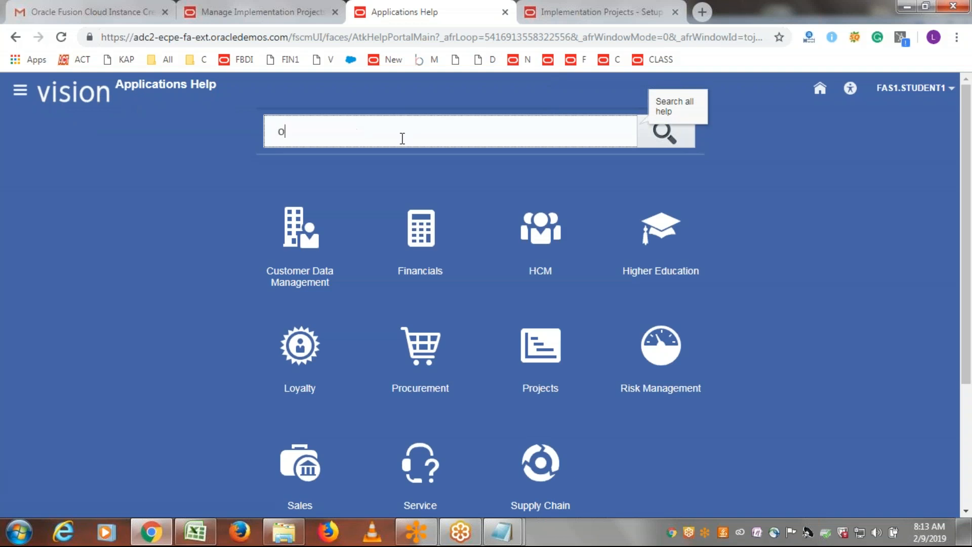
pyautogui.write('accounting calendar')
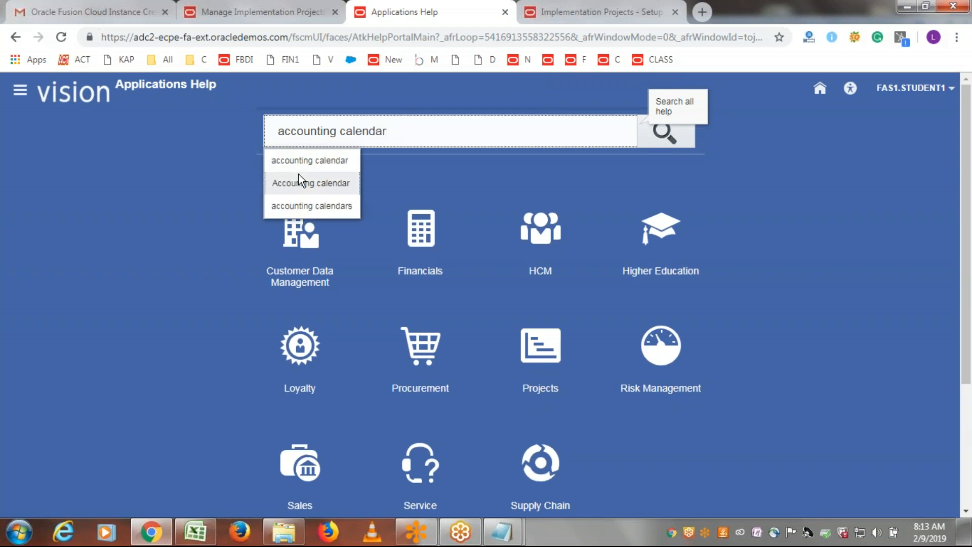
pyautogui.click(303, 161)
pyautogui.click(663, 135)
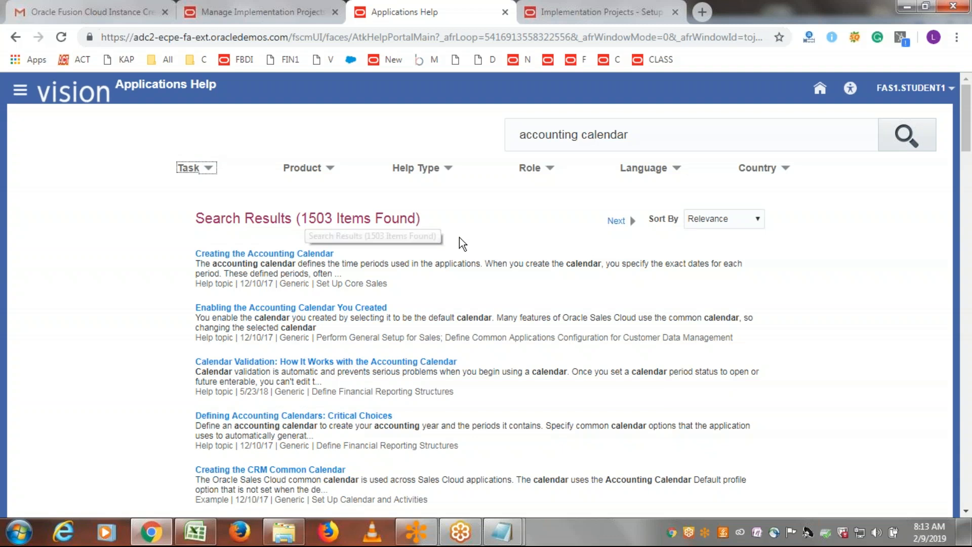
pyautogui.tripleClick(553, 135)
pyautogui.click(646, 141)
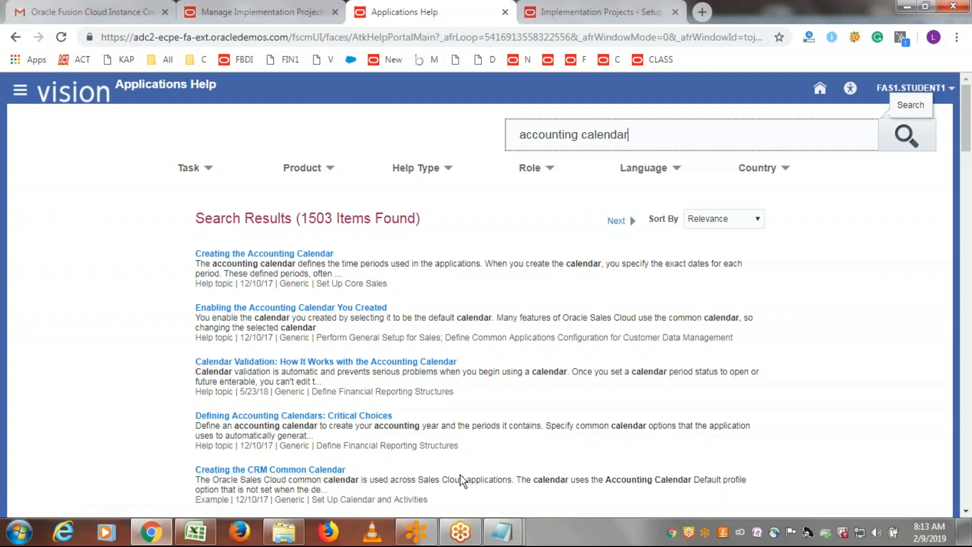
pyautogui.scroll(-8, 471, 445)
pyautogui.scroll(5, 477, 383)
pyautogui.scroll(3, 478, 385)
# - Restrict the search results to the Video help type only and look through the listed video tutorials
pyautogui.click(446, 170)
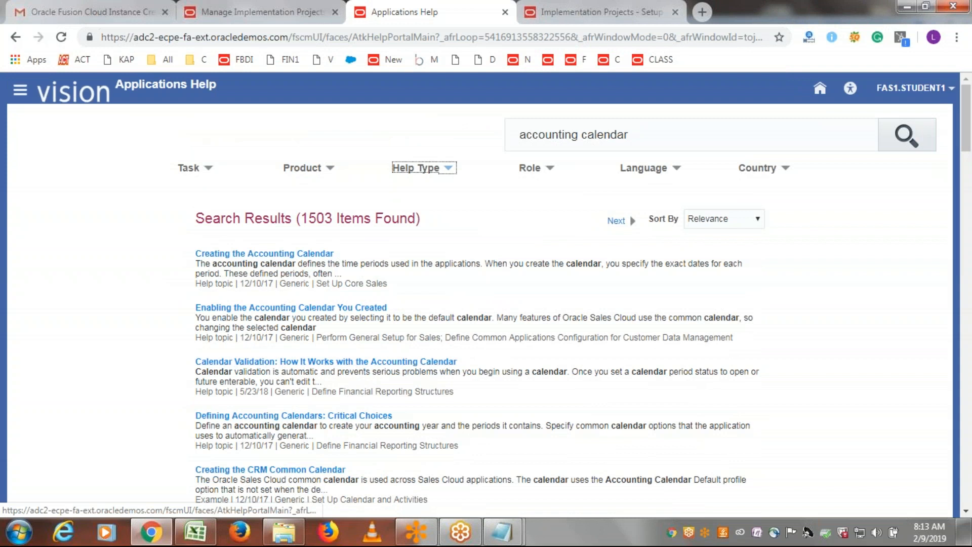
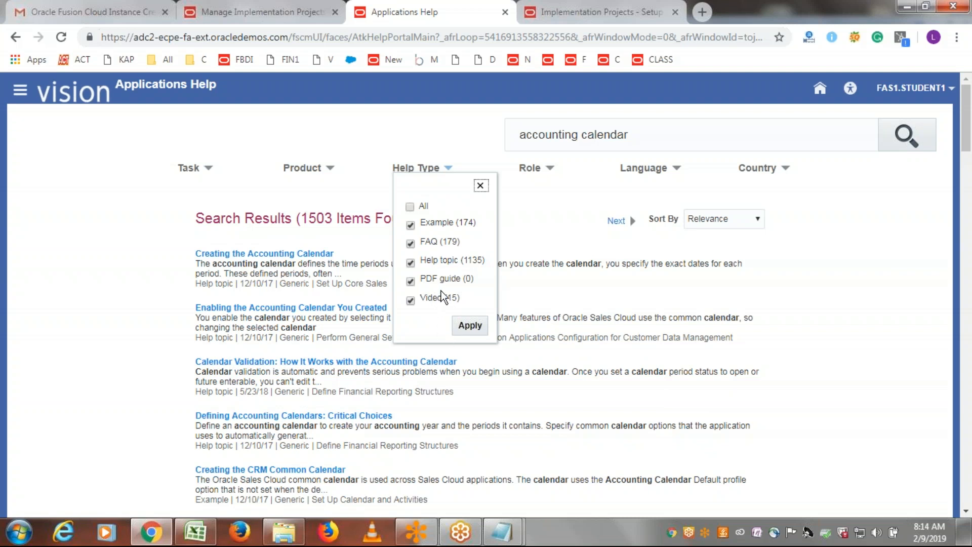
pyautogui.click(415, 226)
pyautogui.click(411, 265)
pyautogui.click(411, 280)
pyautogui.click(462, 328)
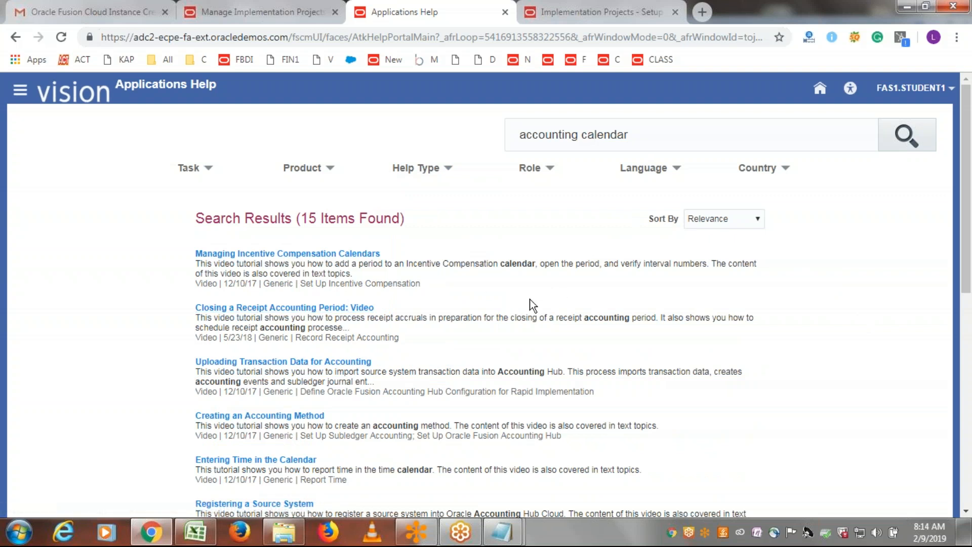
pyautogui.scroll(-3, 499, 318)
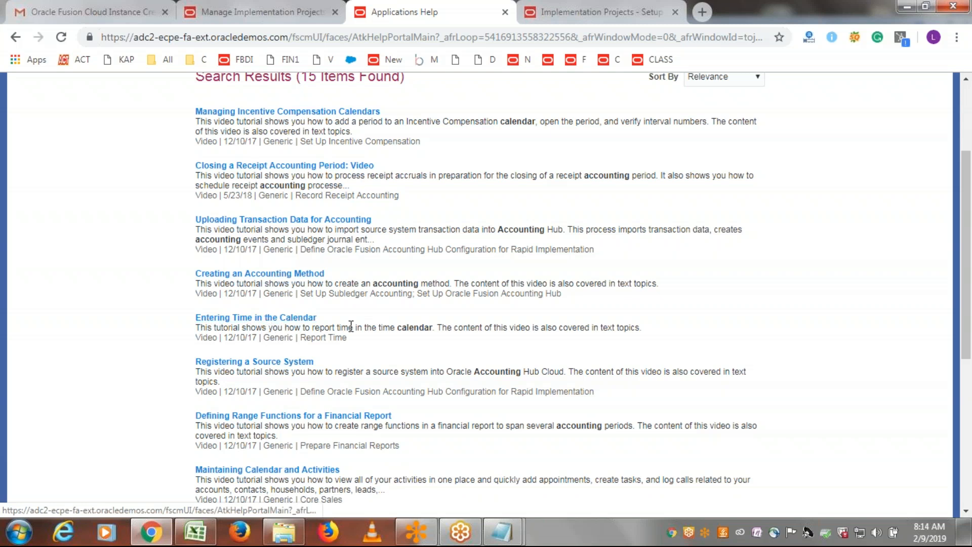
pyautogui.scroll(-3, 358, 330)
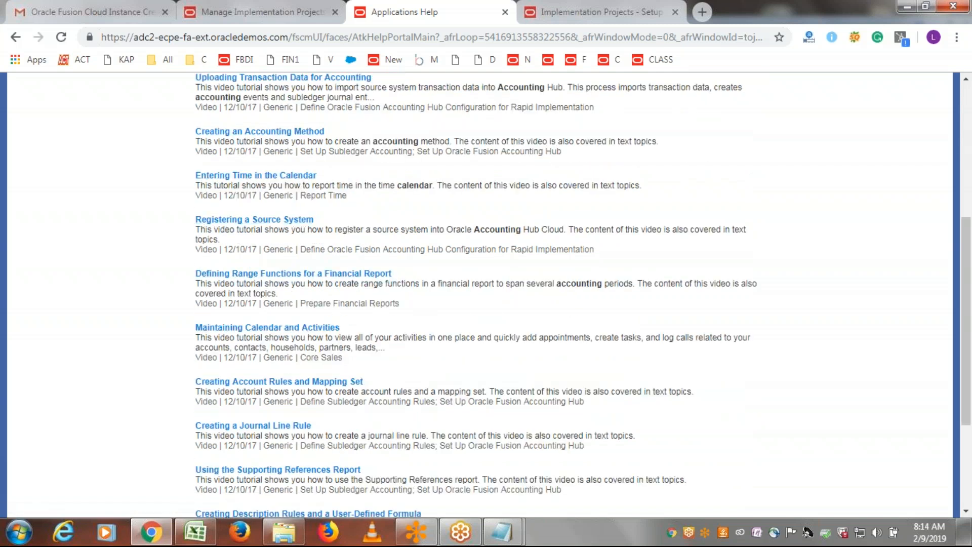
pyautogui.scroll(-3, 373, 258)
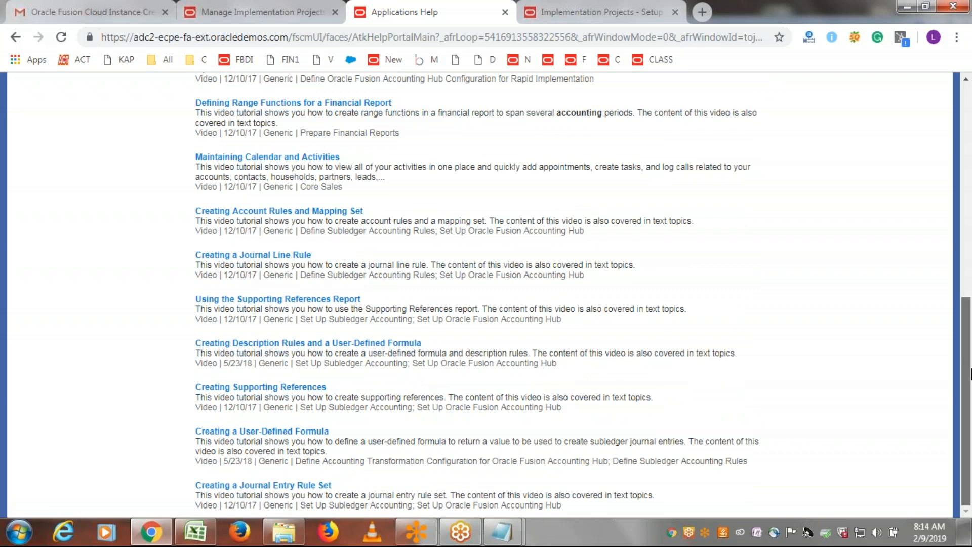
pyautogui.moveTo(970, 365); pyautogui.dragTo(970, 159)
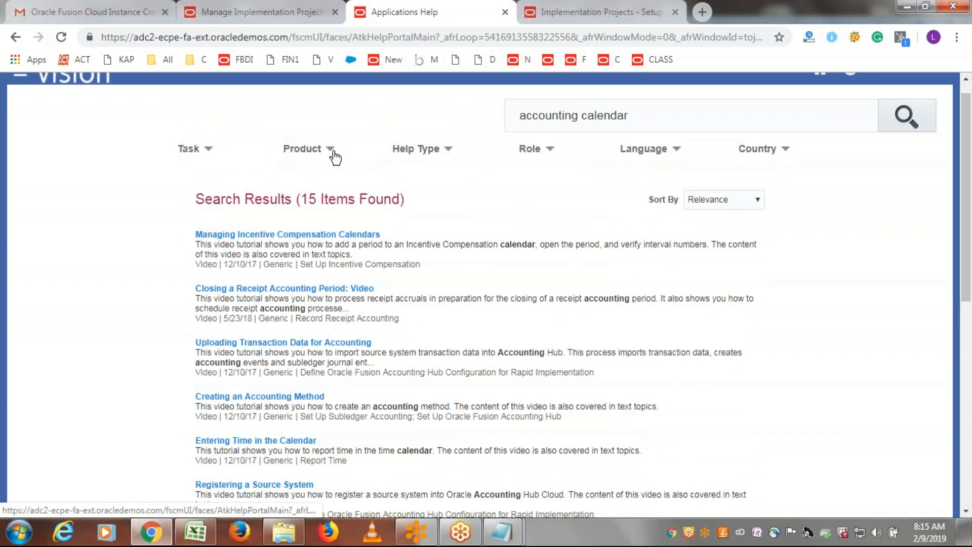
# - Include all help types again and filter the results to the General Ledger product under Financials
pyautogui.click(441, 153)
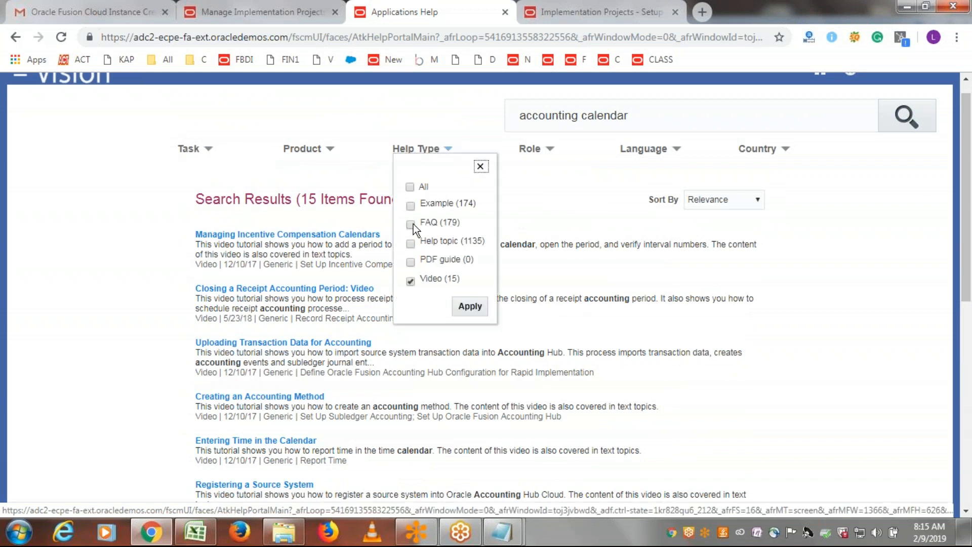
pyautogui.click(476, 307)
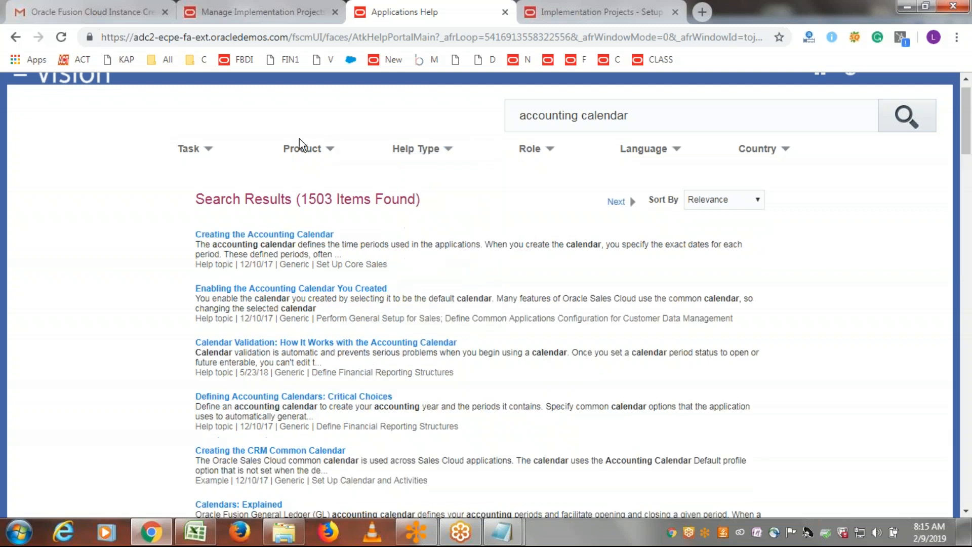
pyautogui.click(330, 149)
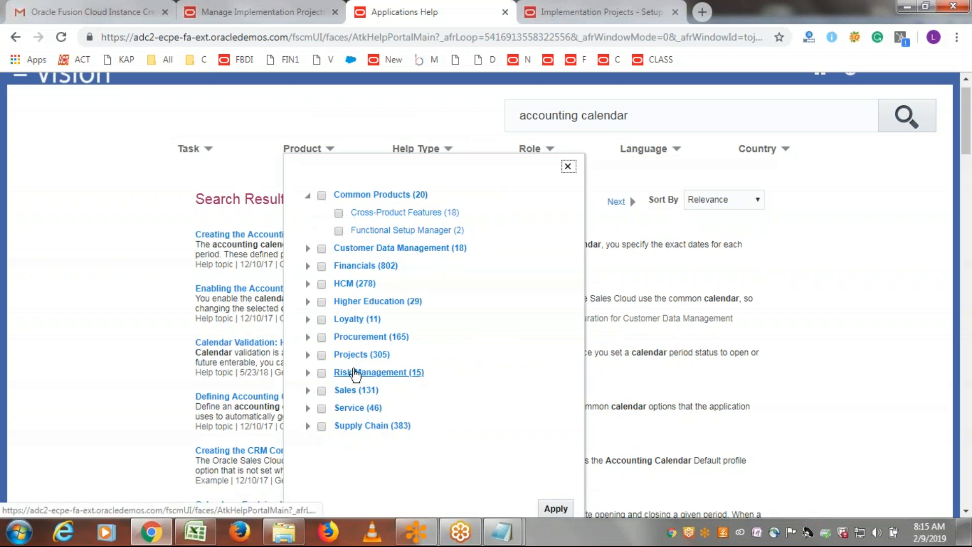
pyautogui.click(308, 266)
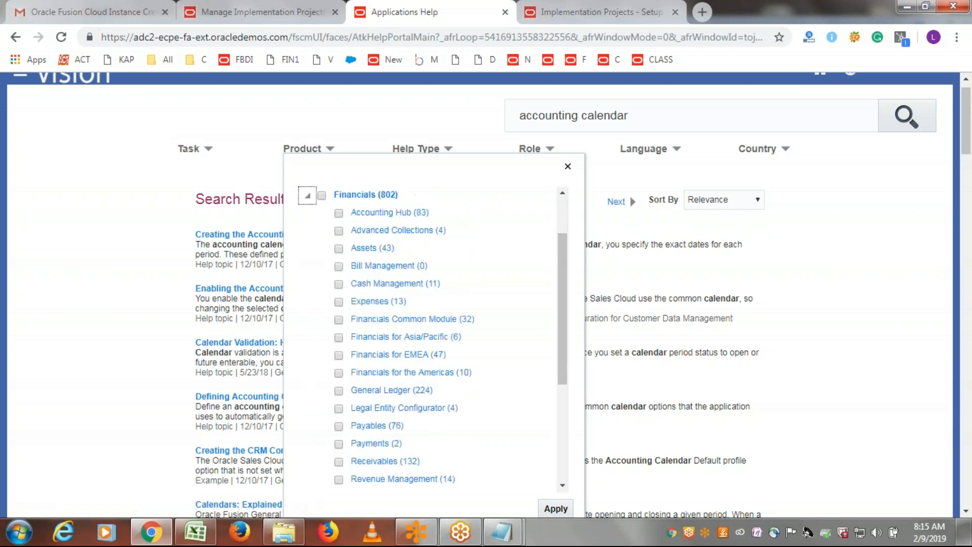
pyautogui.click(338, 391)
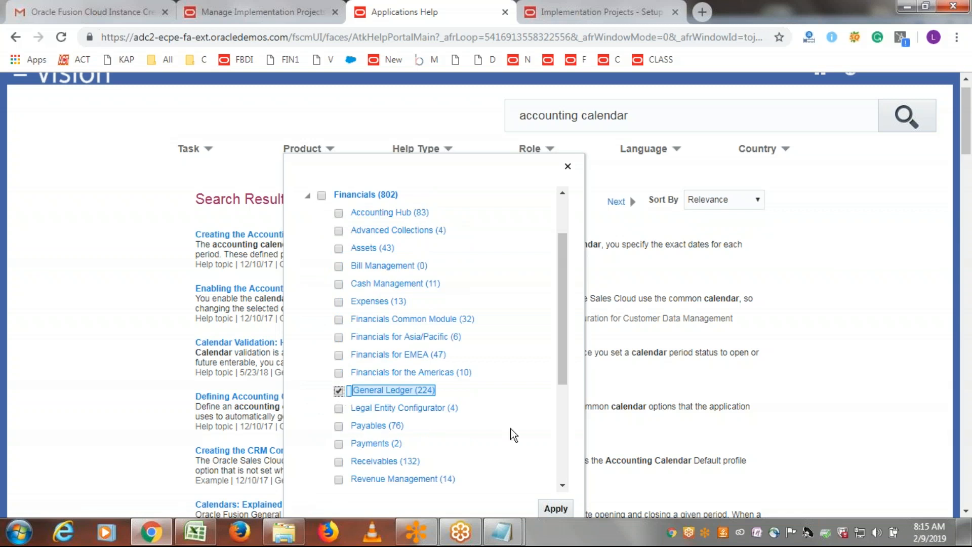
pyautogui.click(555, 509)
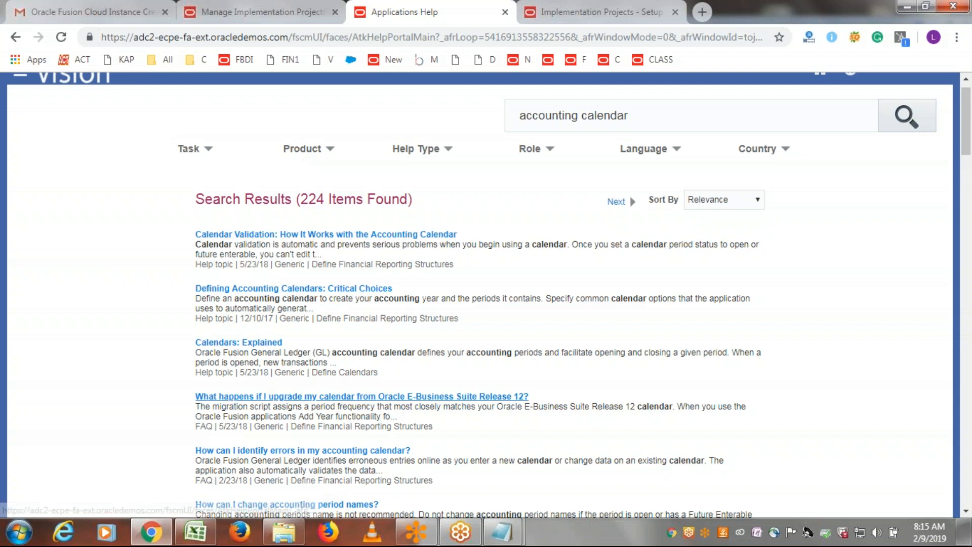
# - View the "Calendars: Explained" topic and the FAQ on upgrading a calendar from Oracle E-Business Suite Release 12, returning to the search results after each
pyautogui.click(252, 347)
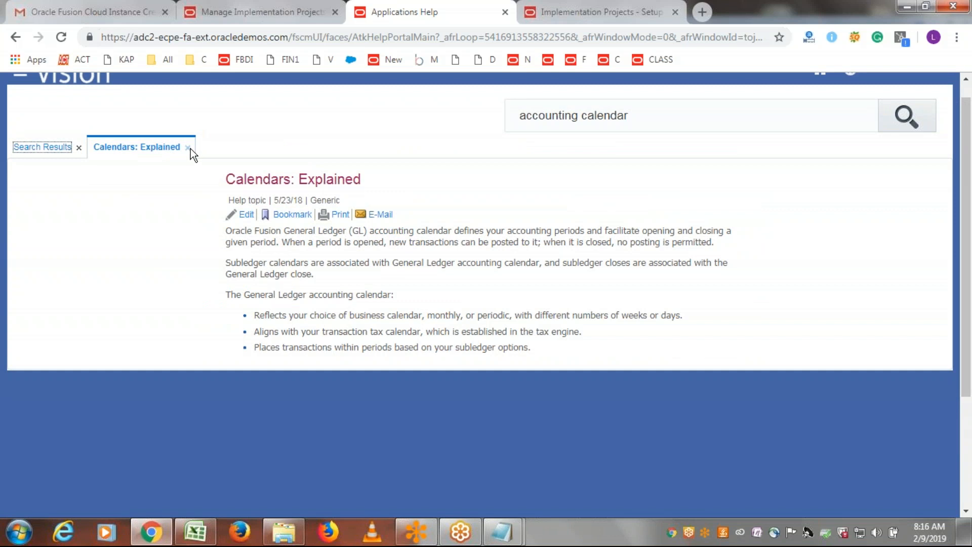
pyautogui.click(29, 148)
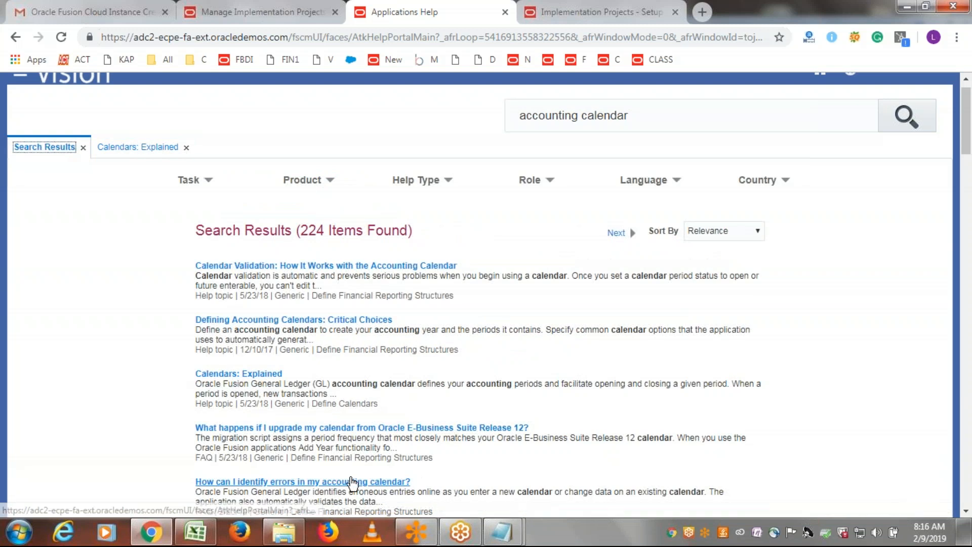
pyautogui.click(296, 428)
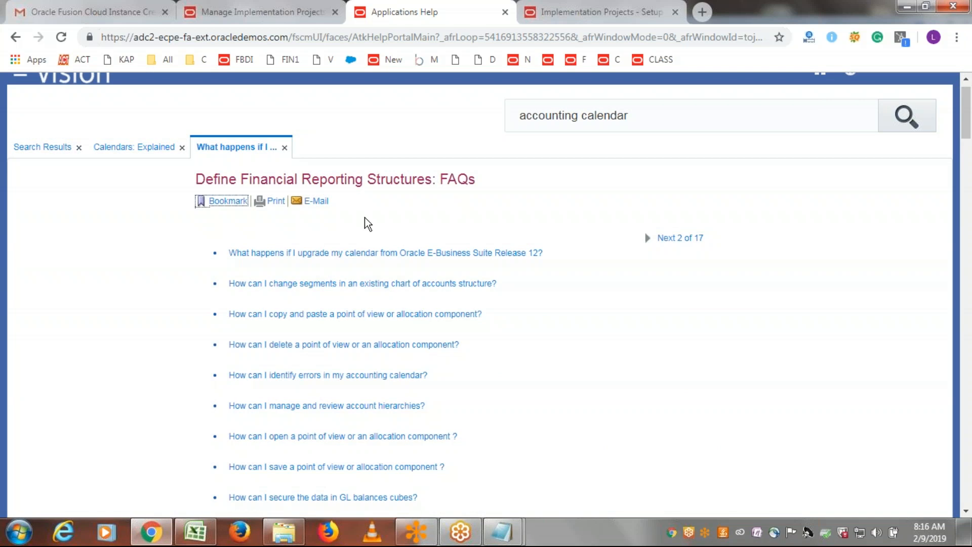
pyautogui.click(44, 147)
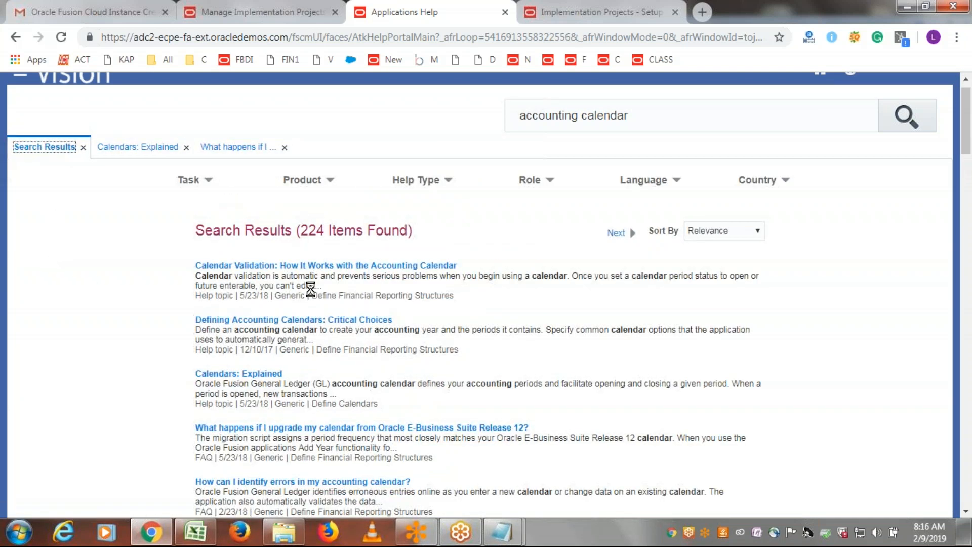
# - Read the FAQ "How can I change accounting period names?" and return to the search results
pyautogui.scroll(-4, 396, 370)
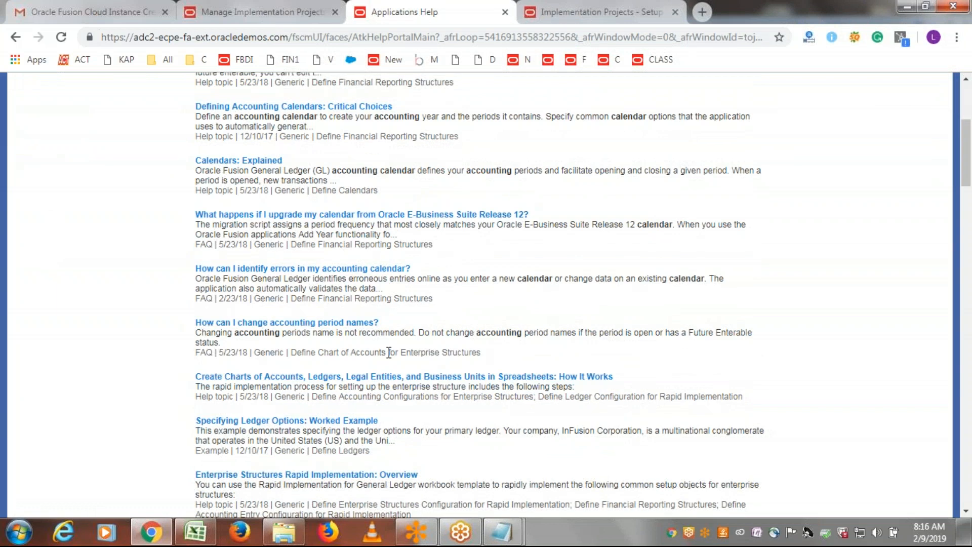
pyautogui.click(293, 324)
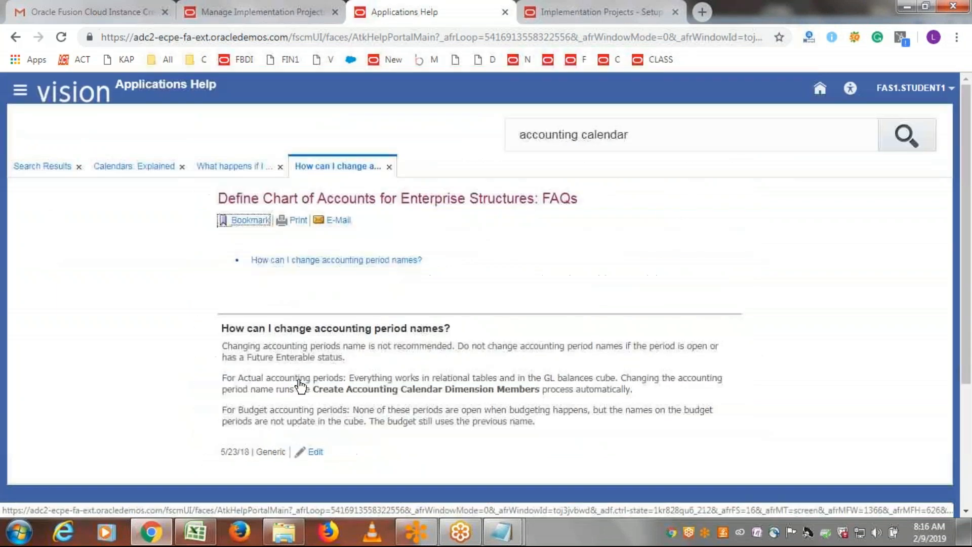
pyautogui.click(37, 167)
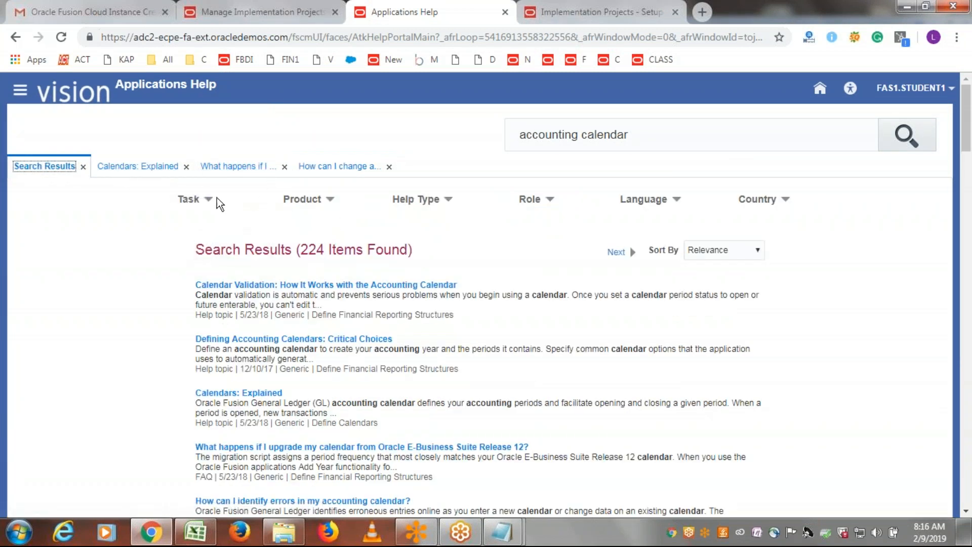
# - Find "Creating Primary Ledgers: Example" in the search results, read through its scenario, and return to the results
pyautogui.scroll(-3, 273, 327)
pyautogui.scroll(-7, 273, 328)
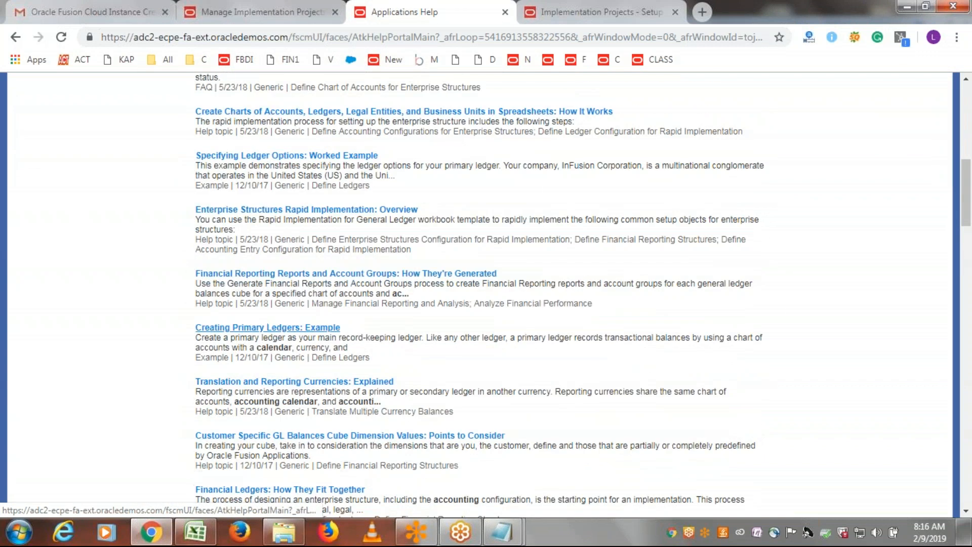
pyautogui.click(268, 328)
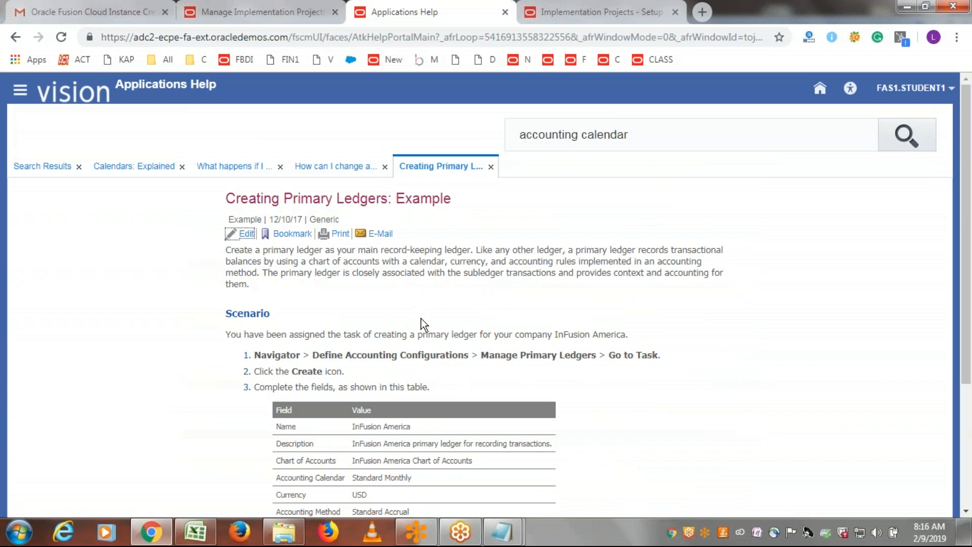
pyautogui.scroll(-3, 452, 324)
pyautogui.scroll(3, 452, 324)
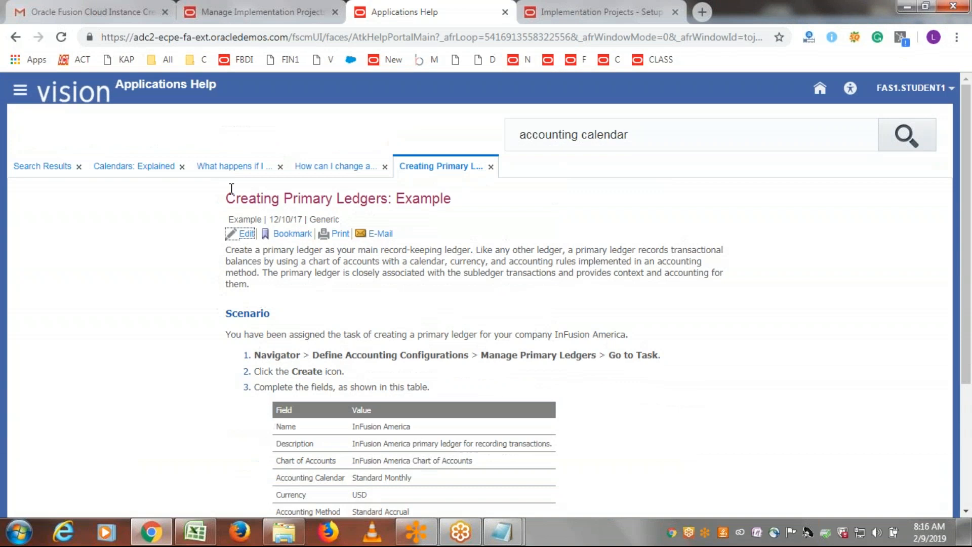
pyautogui.click(28, 167)
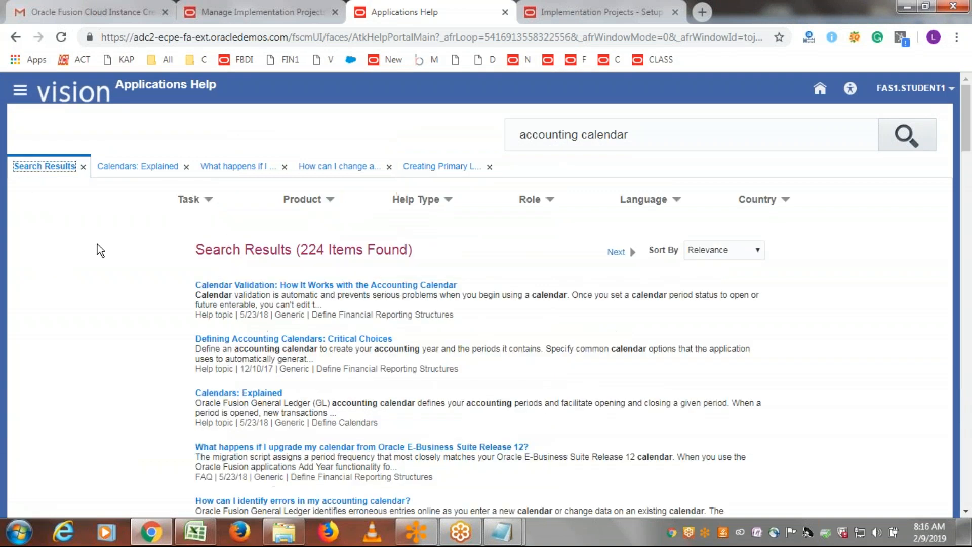
# - Revisit the help topics already opened, from "Calendars: Explained" through "Creating Primary Ledgers: Example", and return to the search results
pyautogui.click(165, 173)
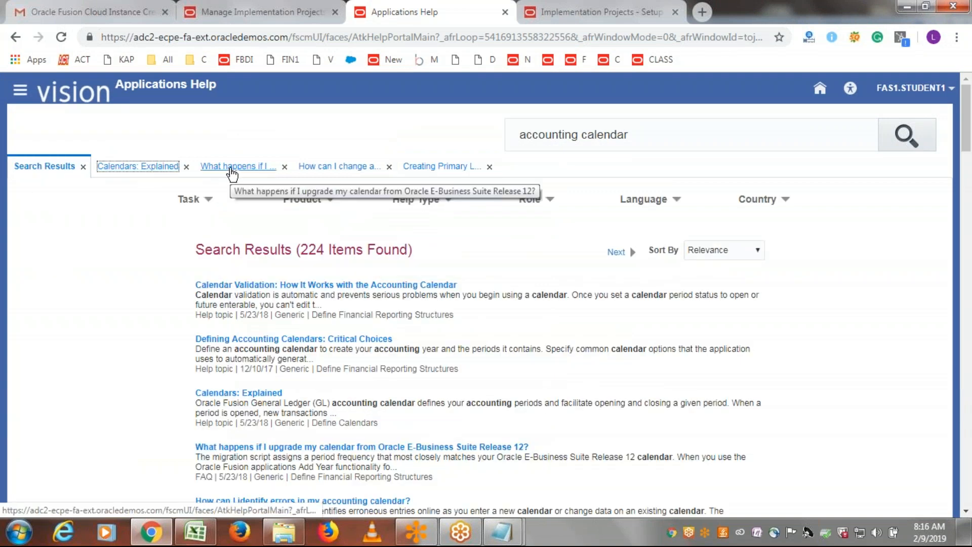
pyautogui.click(233, 171)
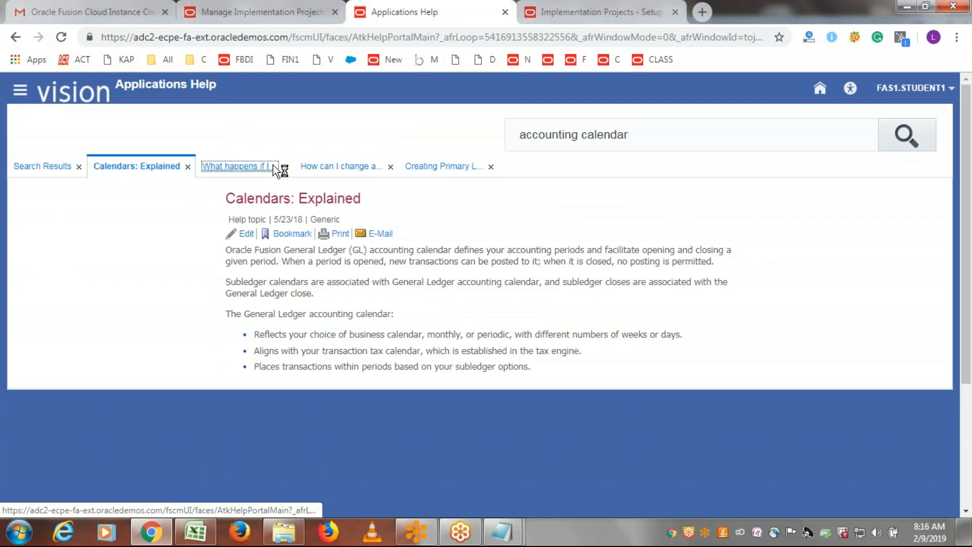
pyautogui.click(331, 167)
pyautogui.click(434, 166)
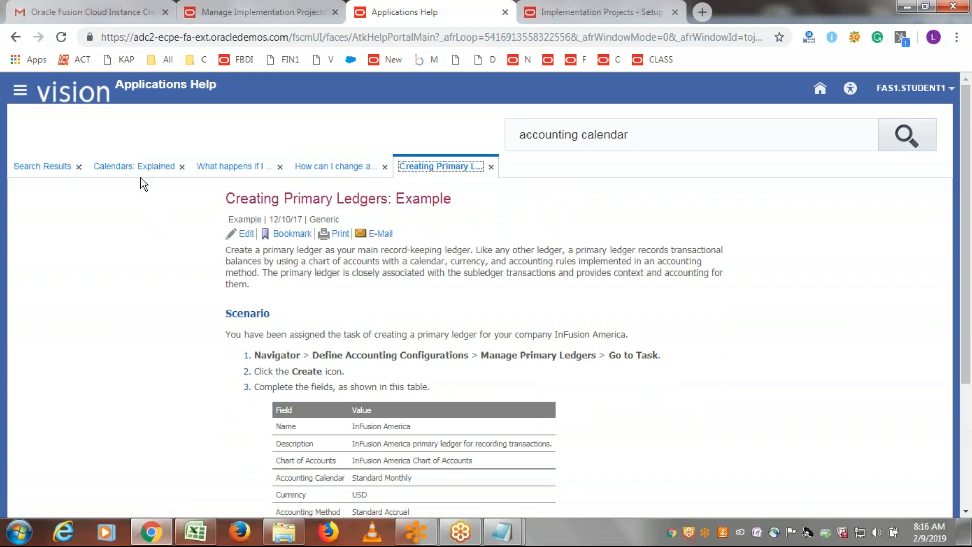
pyautogui.click(40, 166)
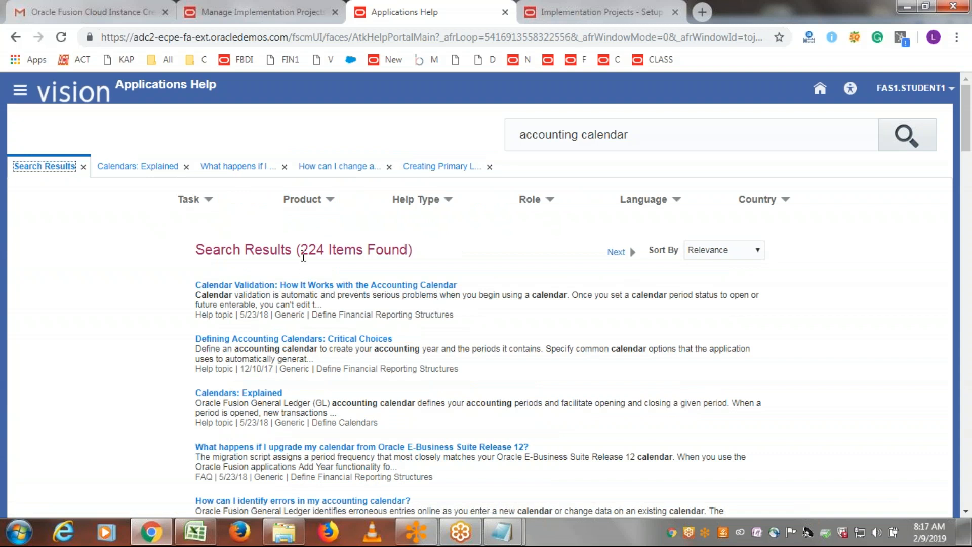
# - Restrict the accounting calendar search results to the FAQ help type only and look through the listed questions
pyautogui.click(449, 199)
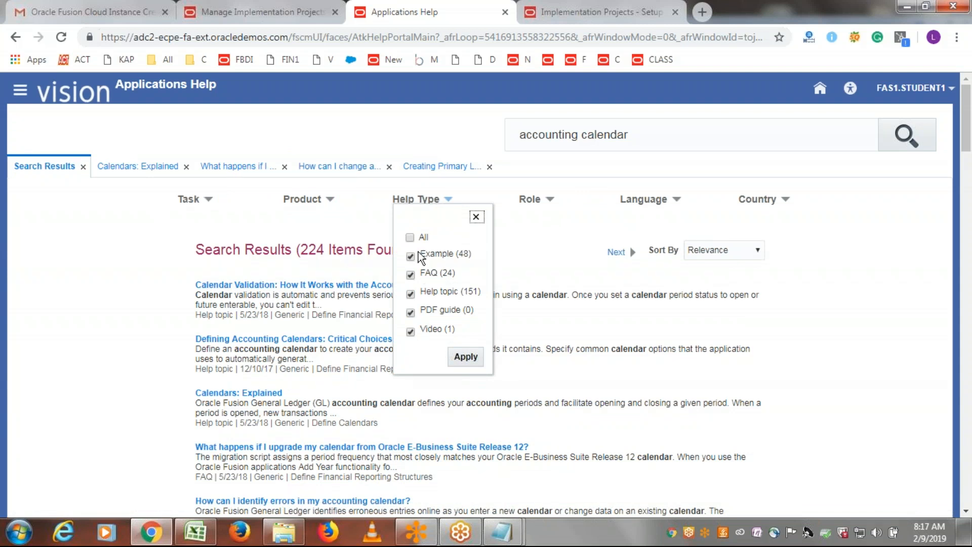
pyautogui.click(411, 238)
pyautogui.click(410, 238)
pyautogui.click(411, 278)
pyautogui.click(463, 359)
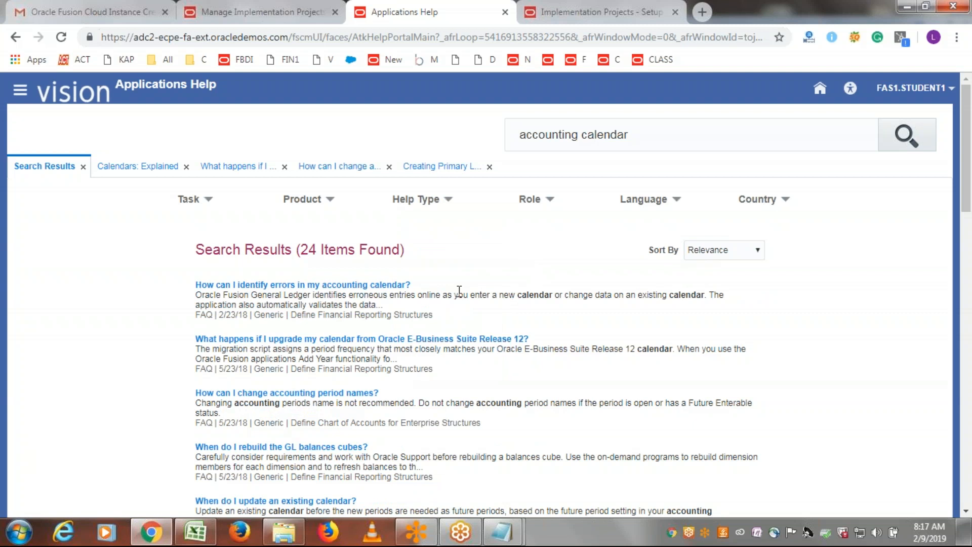
pyautogui.scroll(-1, 380, 276)
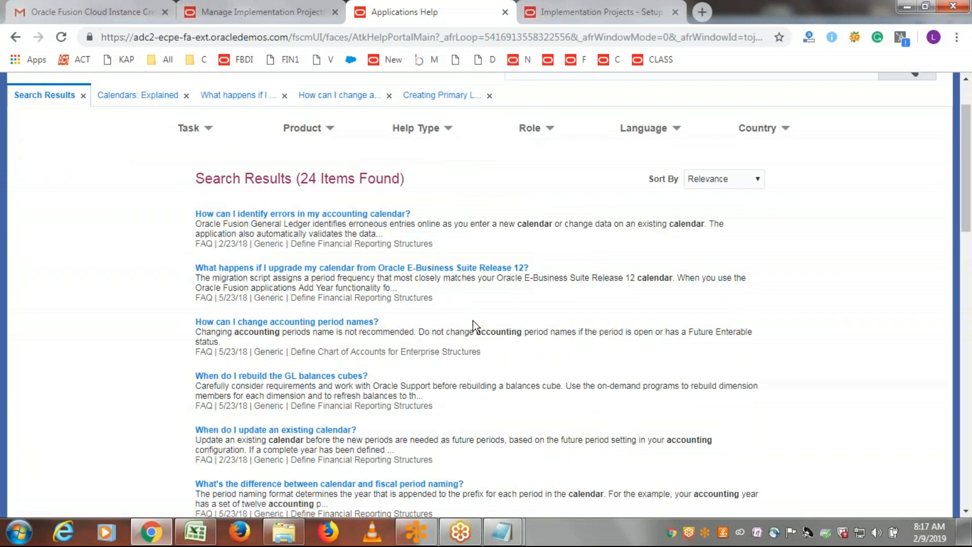
pyautogui.scroll(-2, 473, 324)
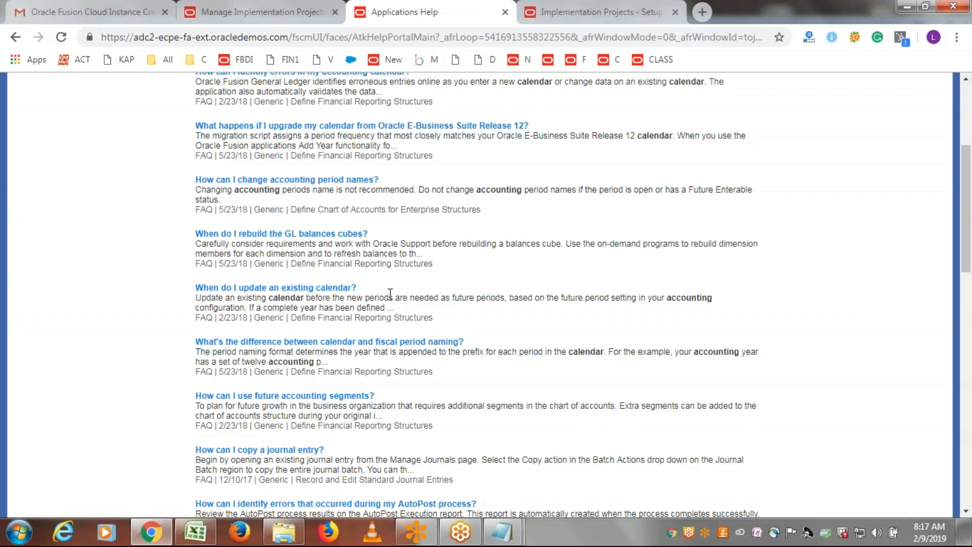
pyautogui.scroll(-5, 626, 265)
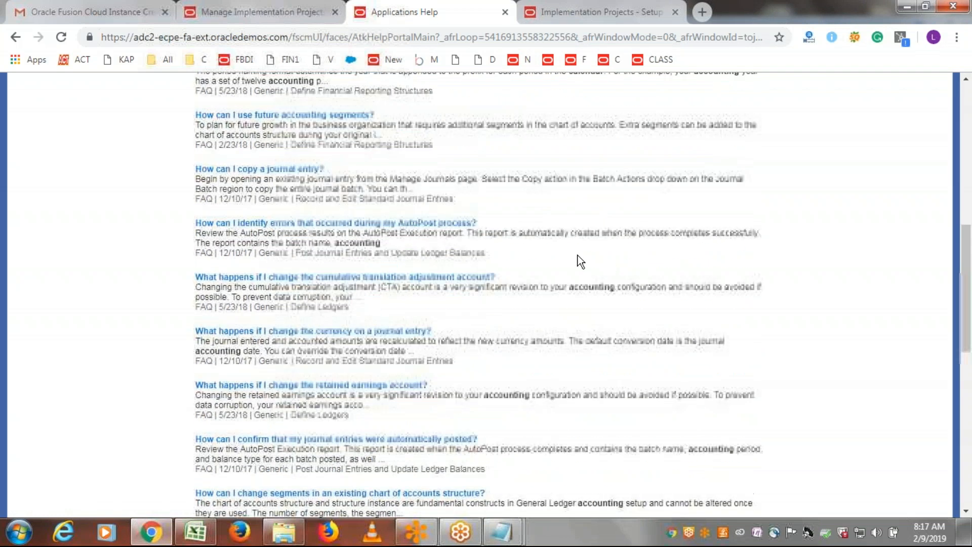
pyautogui.scroll(-4, 555, 268)
pyautogui.scroll(-6, 557, 253)
pyautogui.scroll(20, 557, 239)
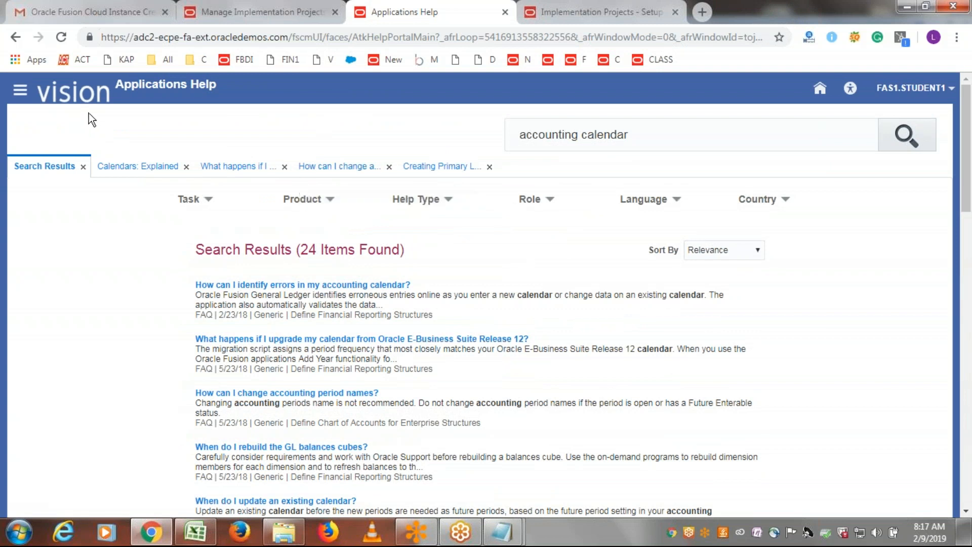
# - Return to the Applications Help home page and open the Financials help section to view its resources
pyautogui.click(77, 96)
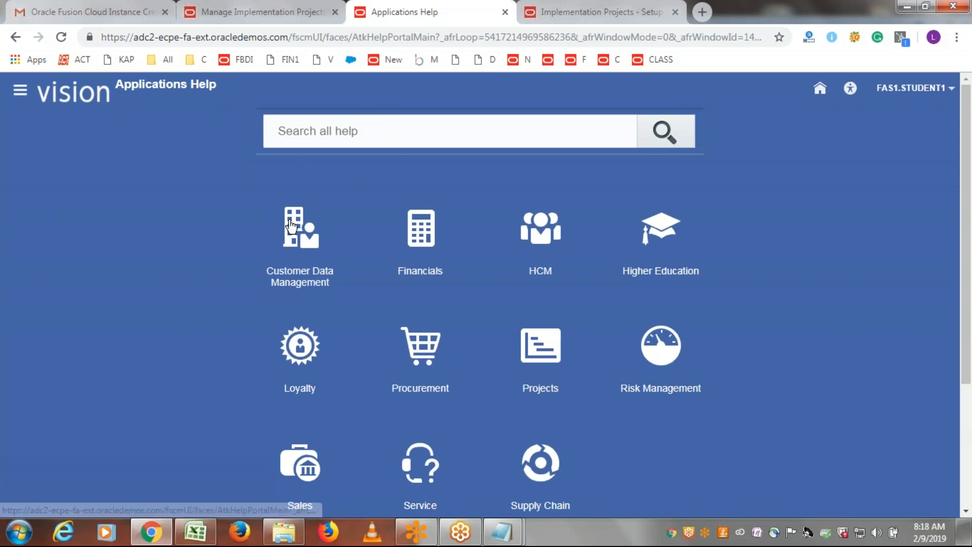
pyautogui.click(425, 234)
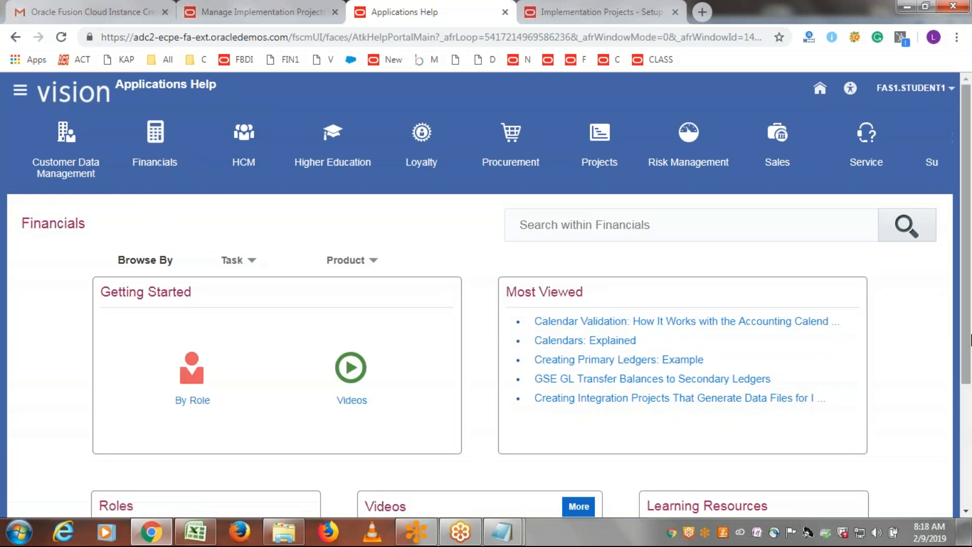
pyautogui.scroll(-2, 970, 228)
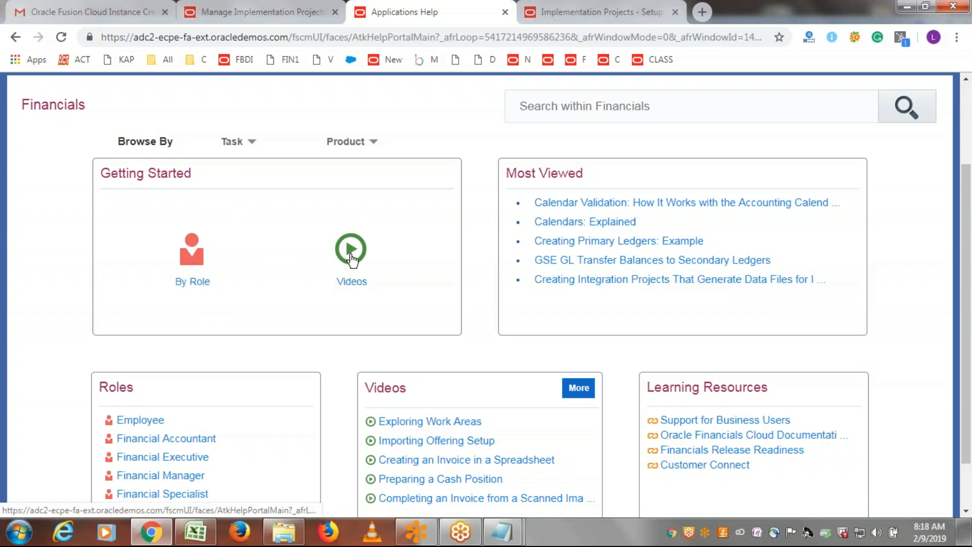
# - List the Financials videos under Getting Started, look through the tutorials, and return to the Financials overview
pyautogui.click(351, 283)
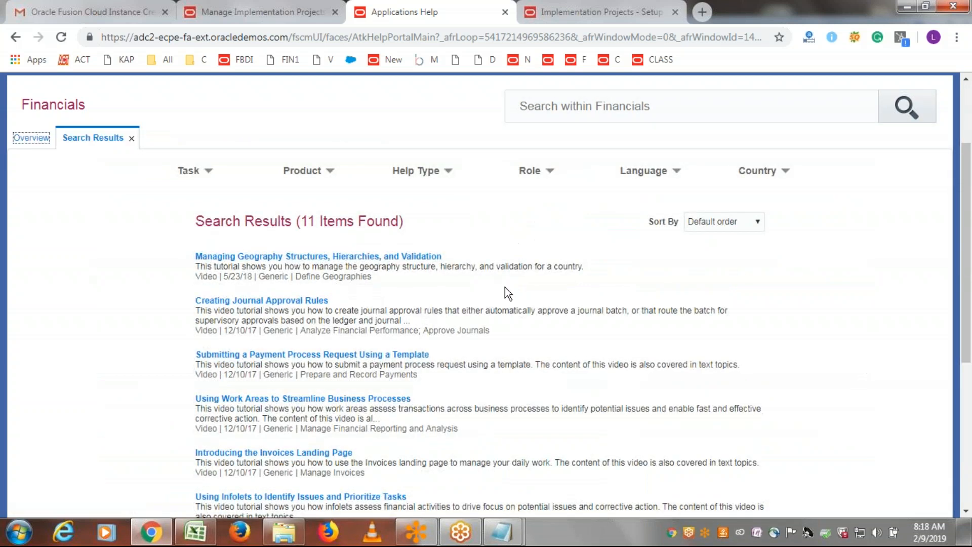
pyautogui.scroll(-5, 633, 287)
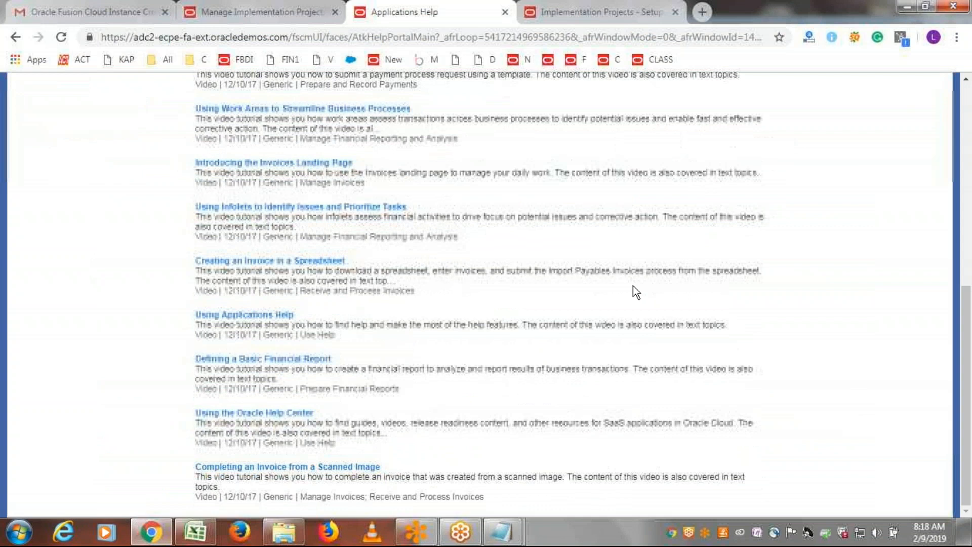
pyautogui.scroll(6, 633, 286)
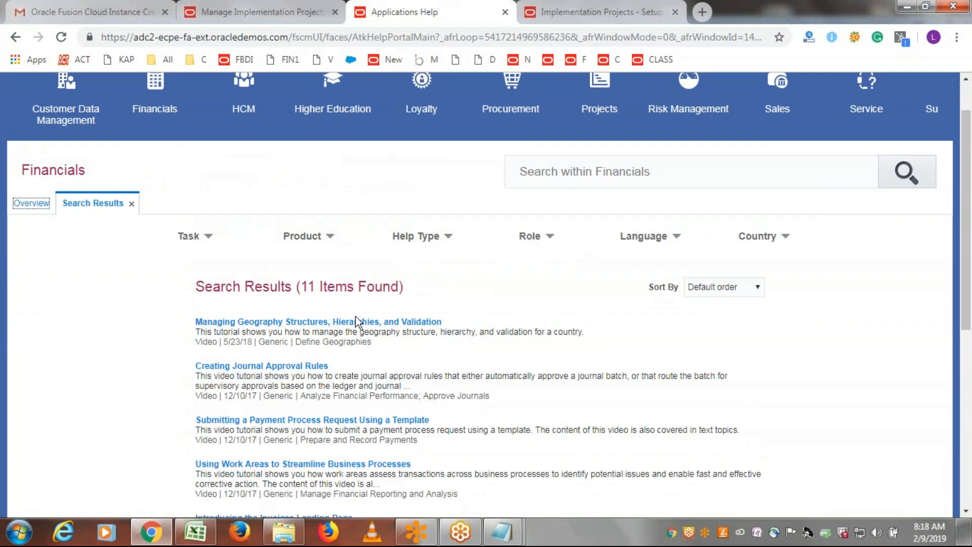
pyautogui.click(9, 203)
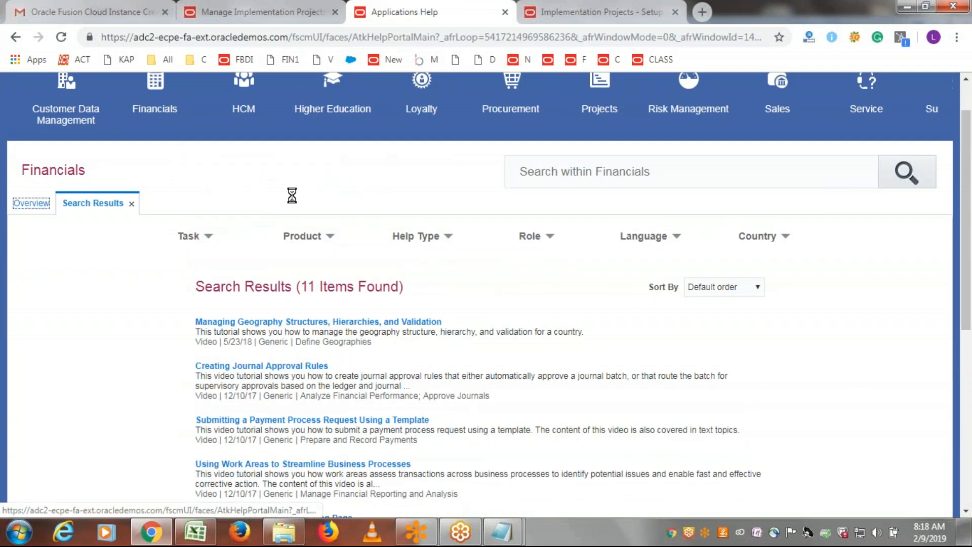
# - Open the Oracle Financials Cloud Documentation from the Financials learning resources and look over its Get Started page
pyautogui.scroll(-3, 436, 245)
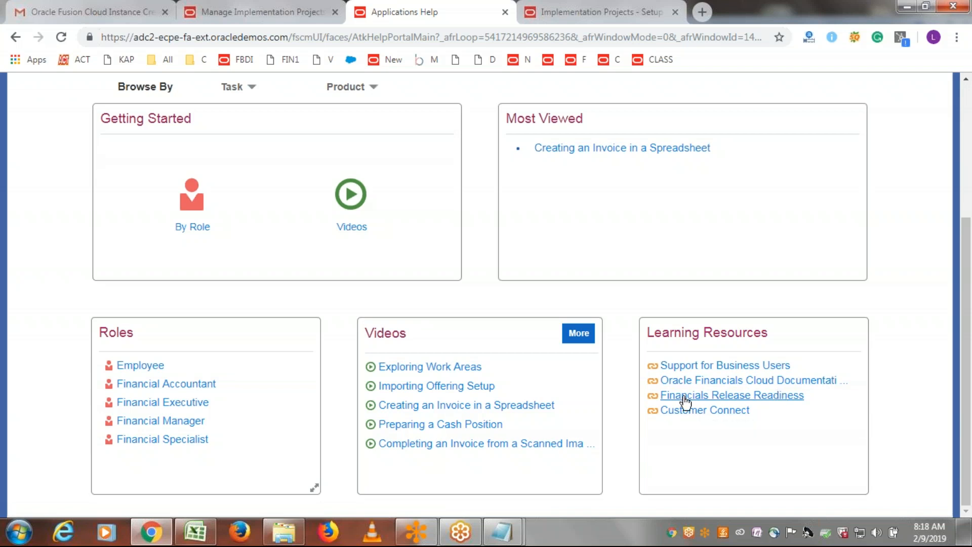
pyautogui.click(772, 384)
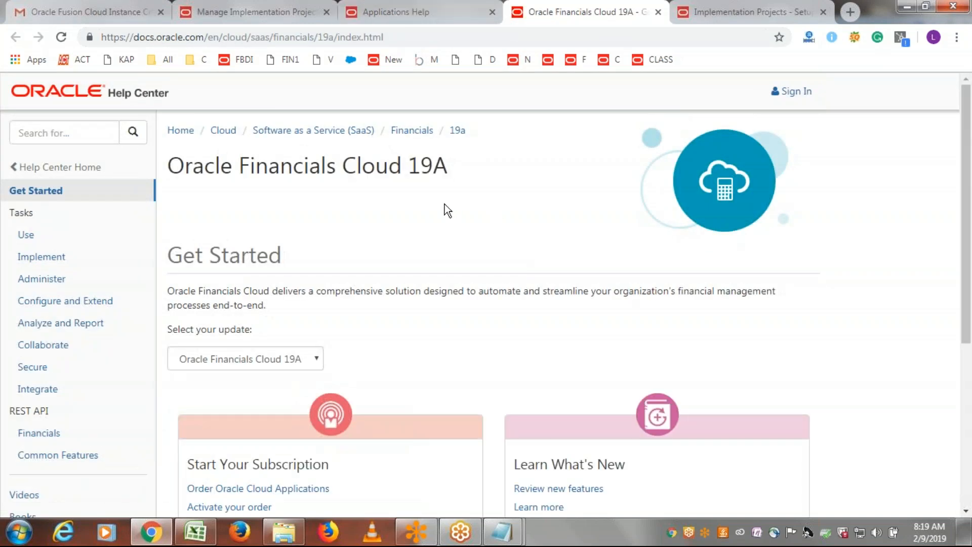
pyautogui.scroll(-5, 448, 209)
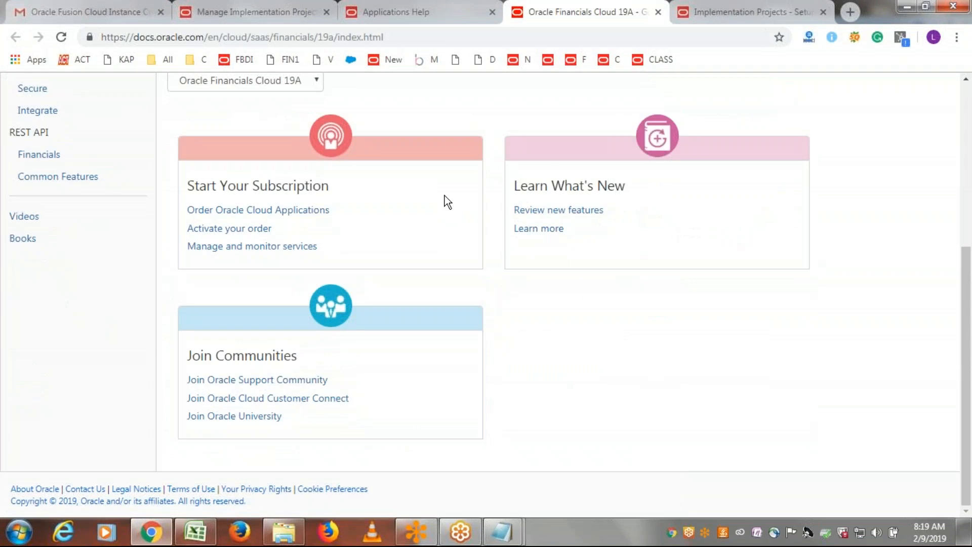
pyautogui.scroll(3, 445, 196)
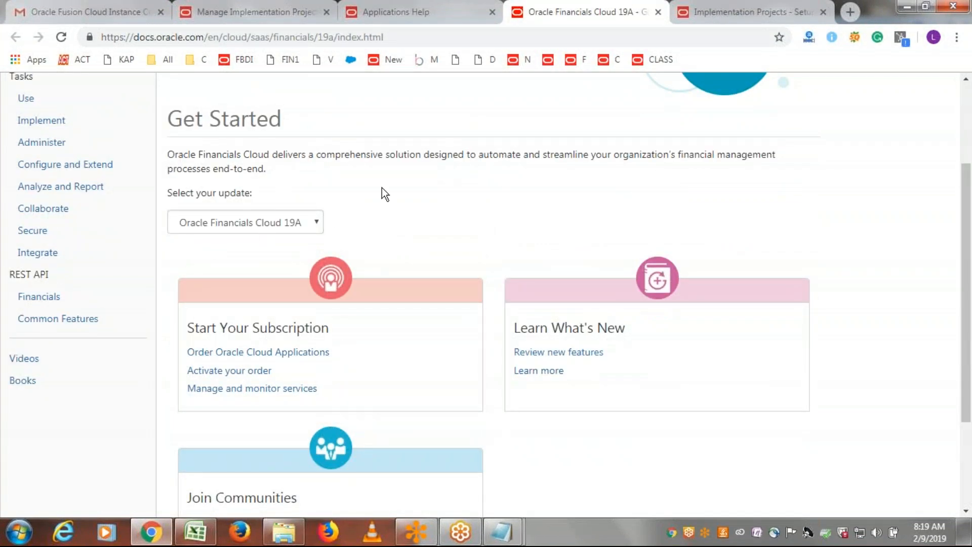
pyautogui.scroll(2, 410, 131)
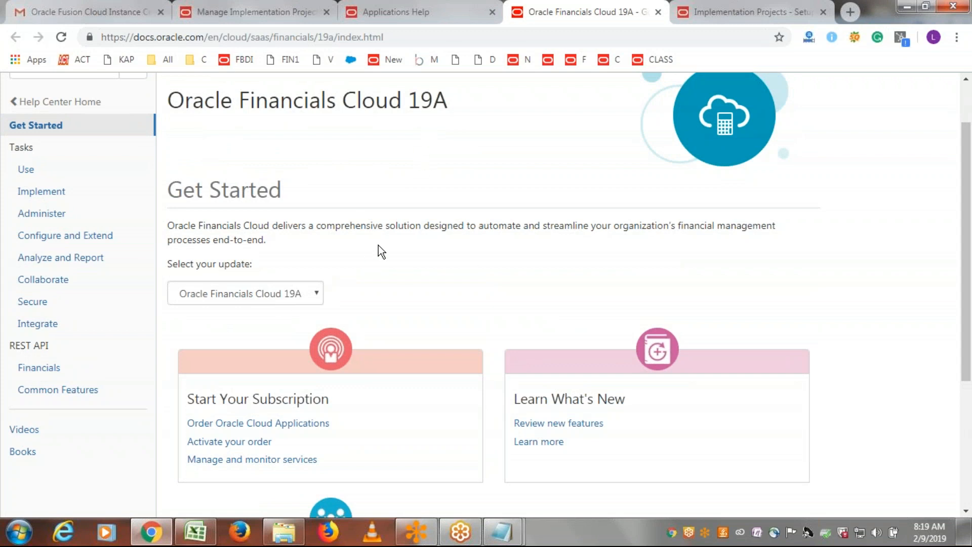
# - Open the Books page for Oracle Financials Cloud 19A and look through the listed guides
pyautogui.scroll(-4, 387, 215)
pyautogui.click(22, 239)
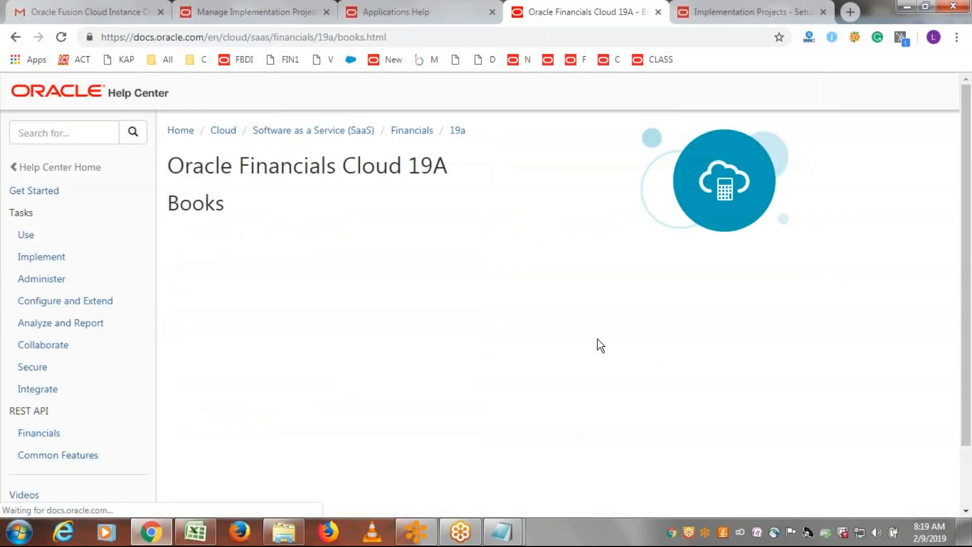
pyautogui.scroll(-5, 576, 256)
pyautogui.scroll(-20, 530, 215)
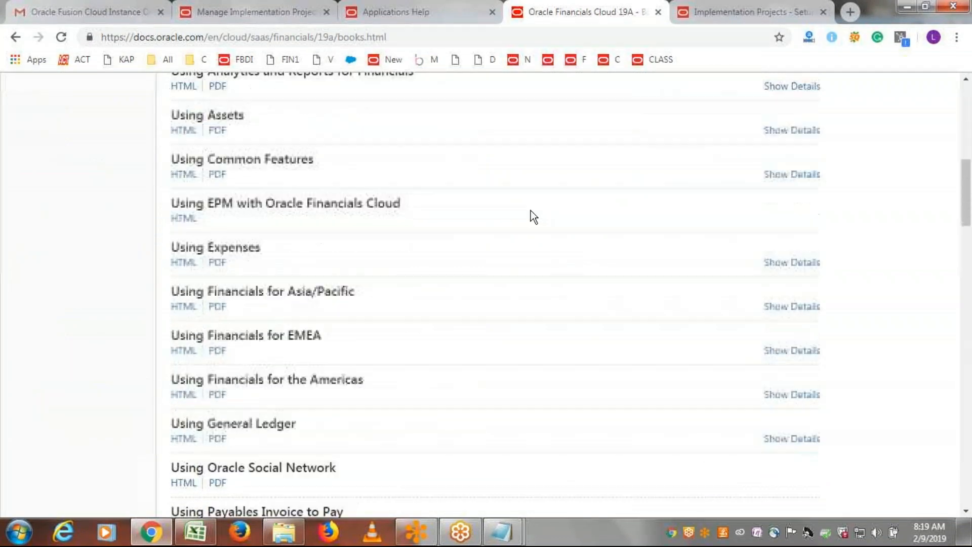
# - Look over the remaining Financials Cloud 19A books and return to the Financials help section to examine its search scope
pyautogui.scroll(-15, 630, 158)
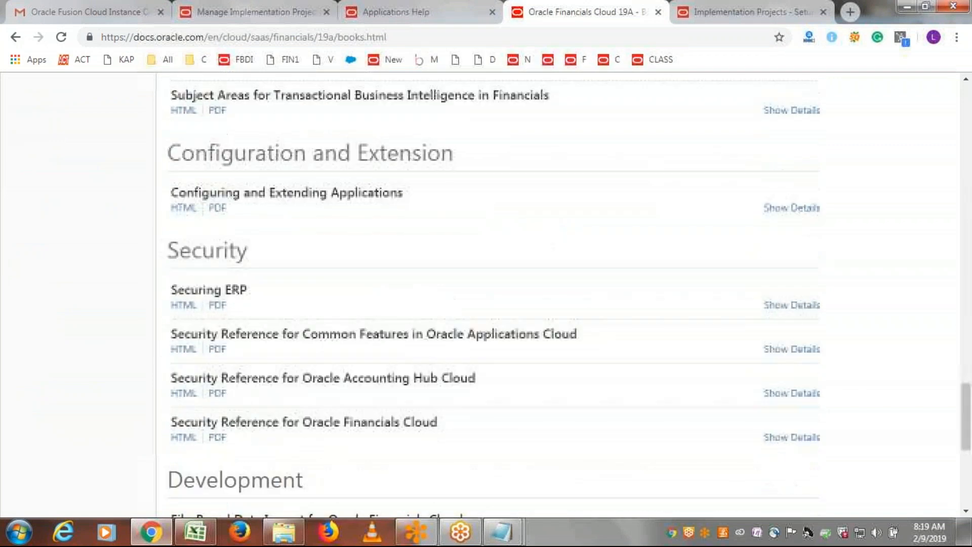
pyautogui.click(395, 11)
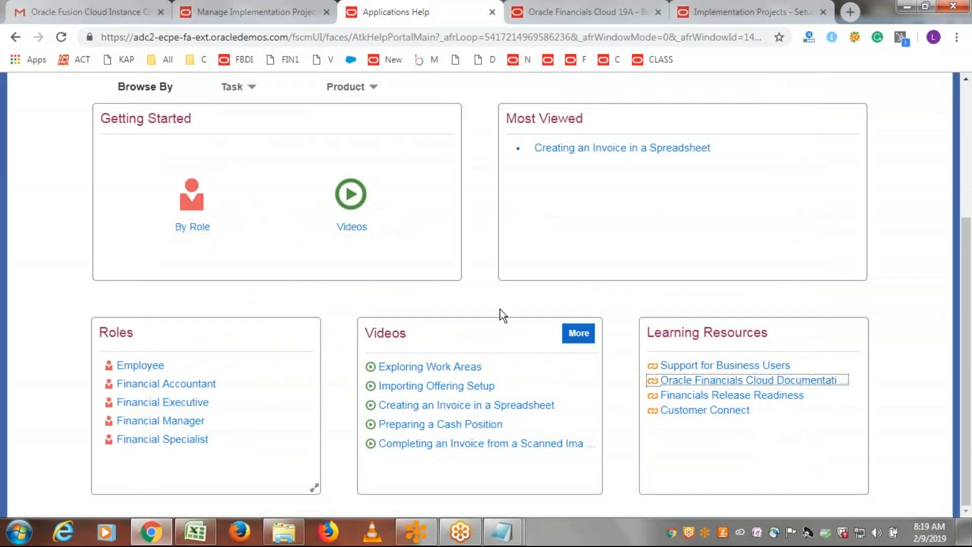
pyautogui.scroll(4, 527, 273)
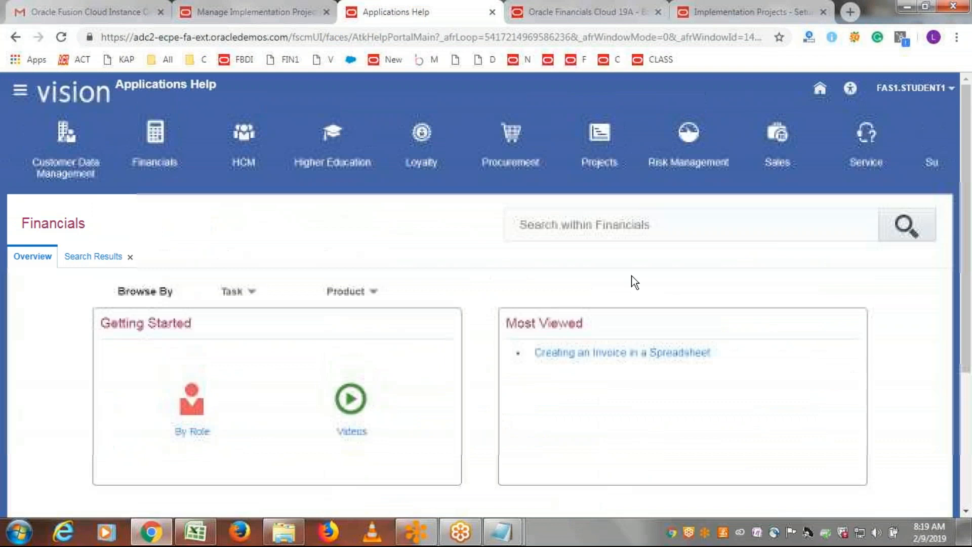
pyautogui.click(586, 235)
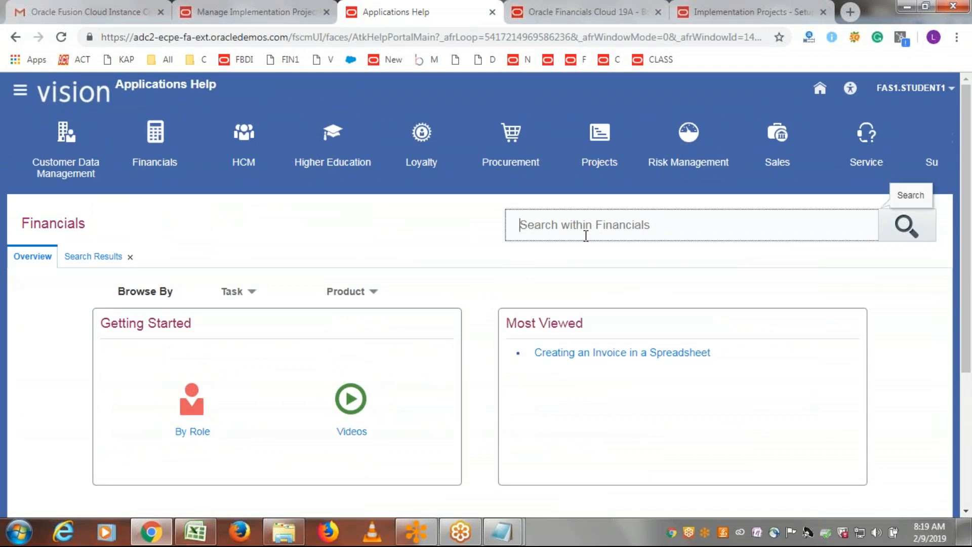
pyautogui.click(715, 264)
pyautogui.click(667, 228)
pyautogui.doubleClick(40, 224)
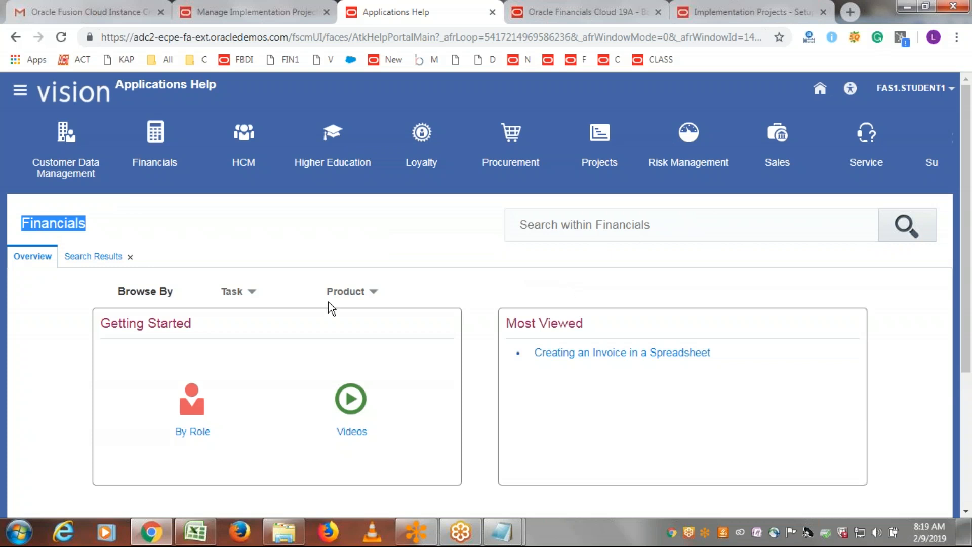
# - Open the HCM and Procurement help sections and examine the search scope of each
pyautogui.click(244, 148)
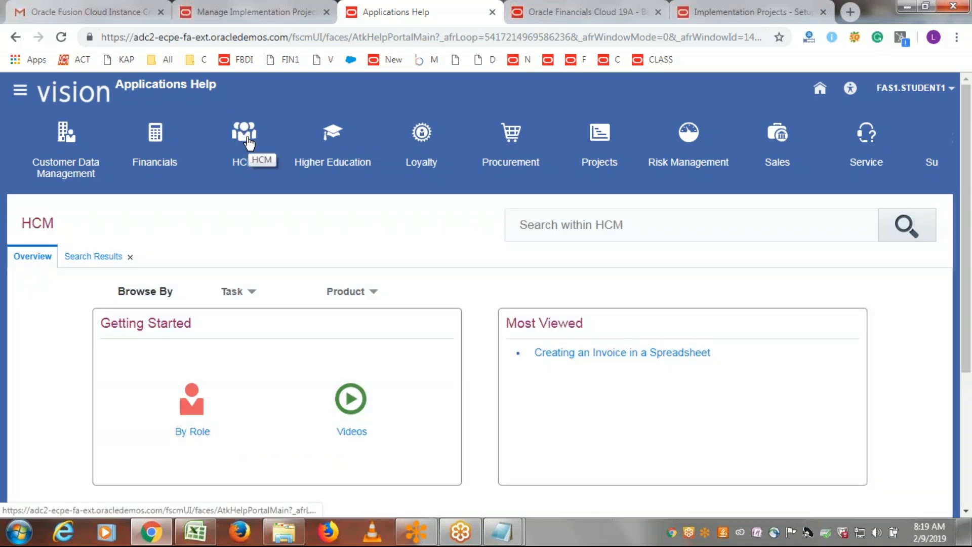
pyautogui.moveTo(61, 221); pyautogui.dragTo(19, 226)
pyautogui.click(631, 234)
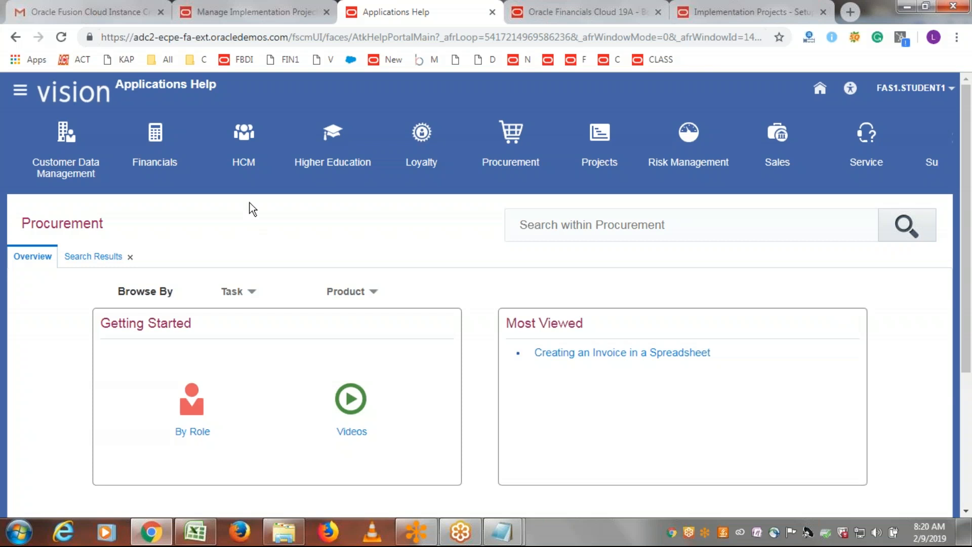
# - Return to ERPONE Implementation Project-3, collapse the Calendar Validation topic, and open more help from Manage Accounting Calendars
pyautogui.click(247, 10)
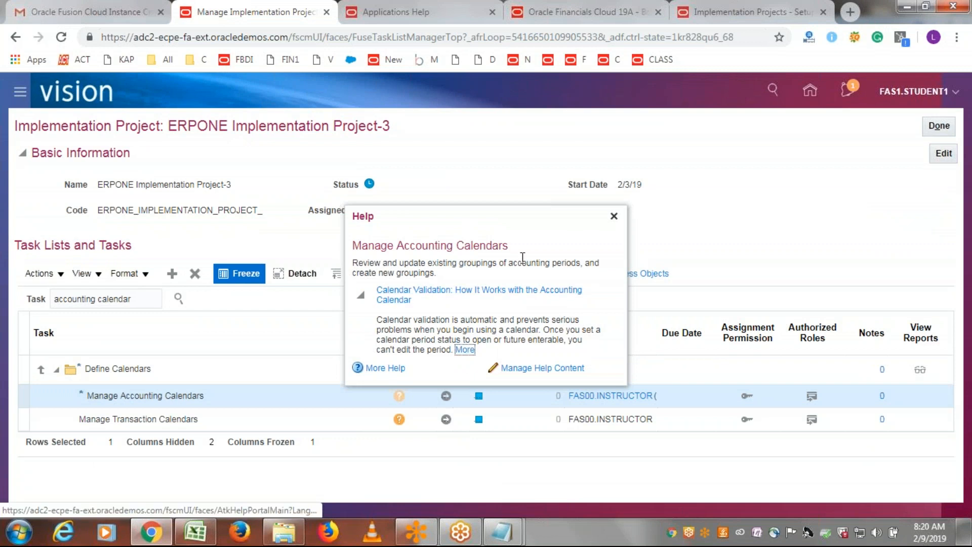
pyautogui.click(363, 297)
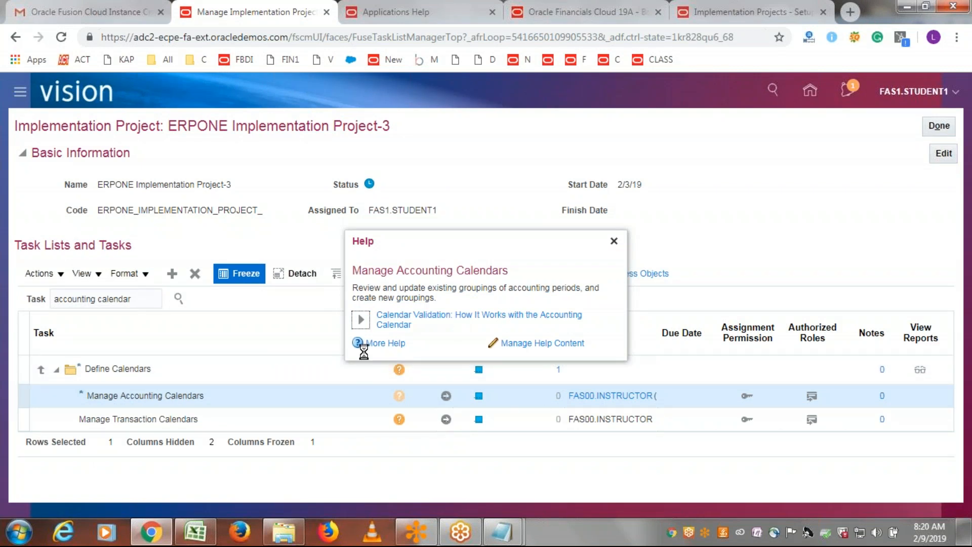
pyautogui.click(377, 344)
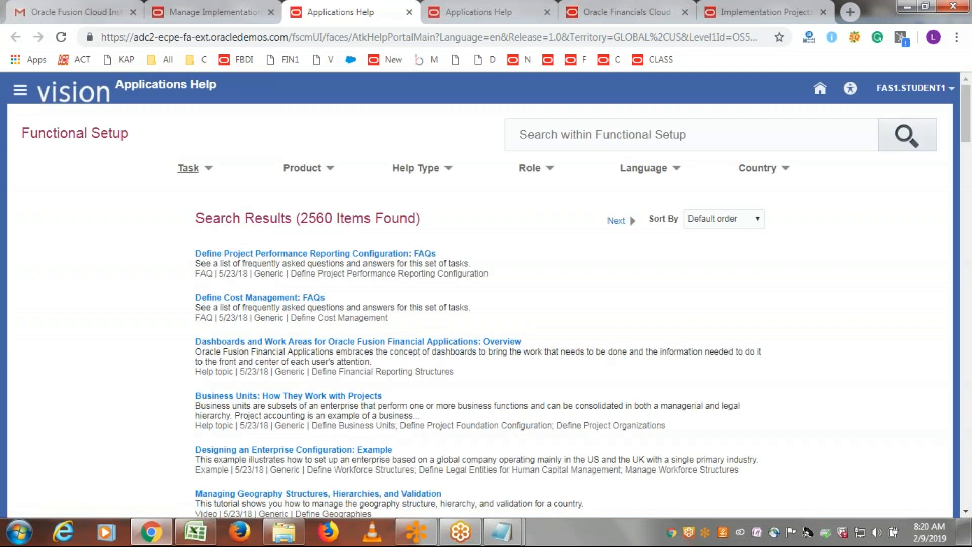
# - Go to the Applications Help home page and search all help for "accounting method"
pyautogui.click(53, 93)
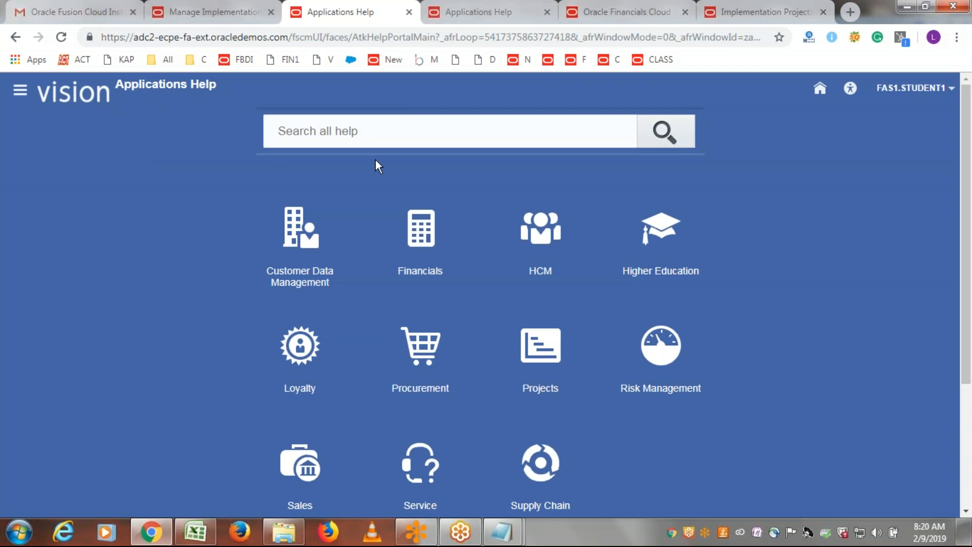
pyautogui.click(377, 142)
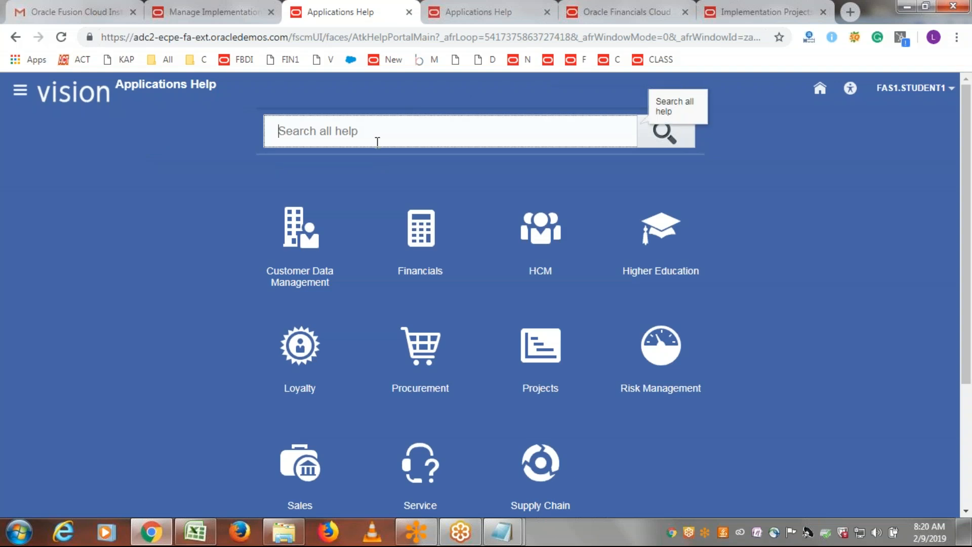
pyautogui.write('Accoun')
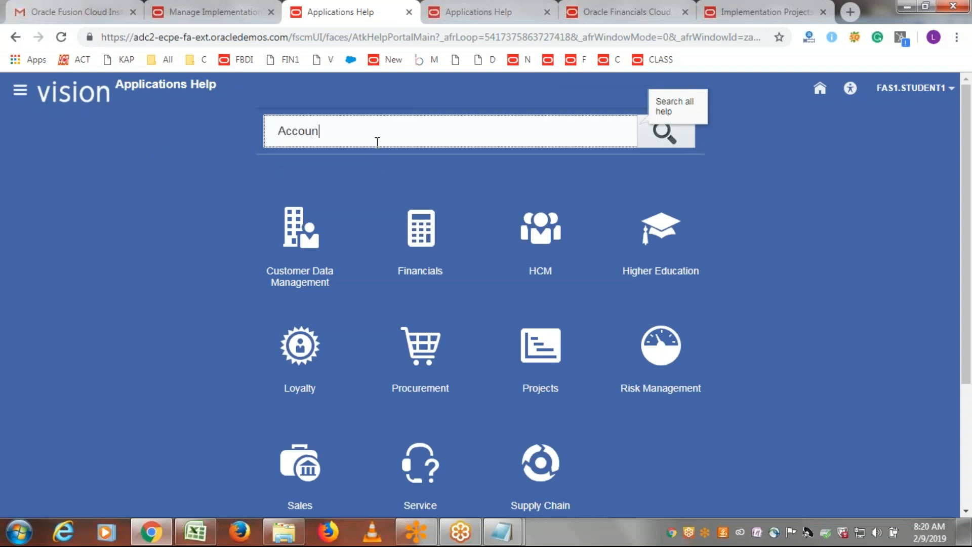
pyautogui.write('ting Method')
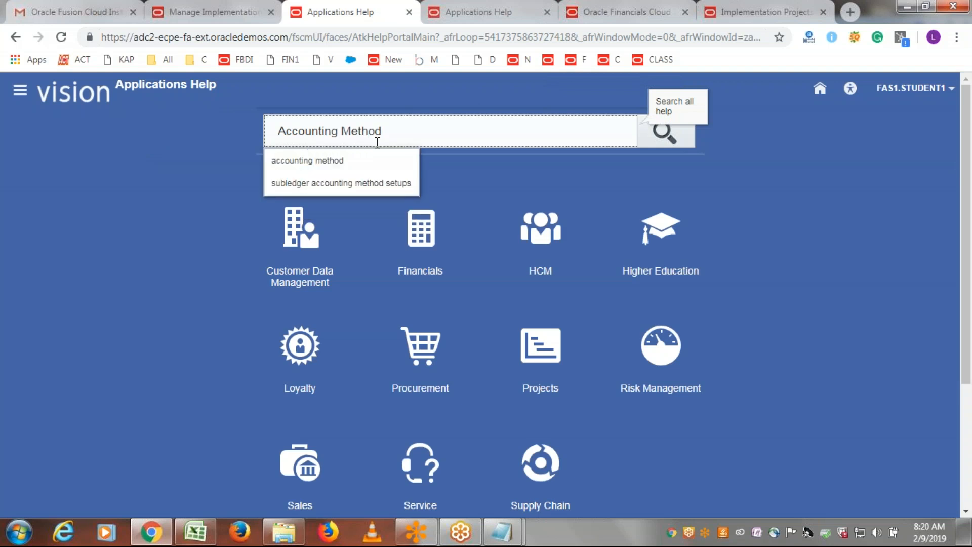
pyautogui.click(338, 166)
pyautogui.click(664, 132)
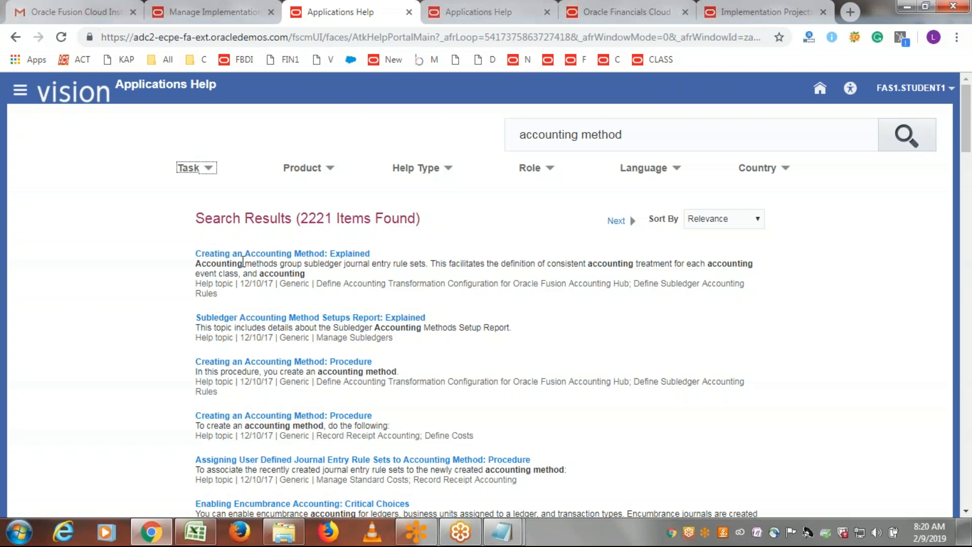
# - Look through the accounting method search results for explanations, procedures and videos
pyautogui.scroll(-4, 288, 330)
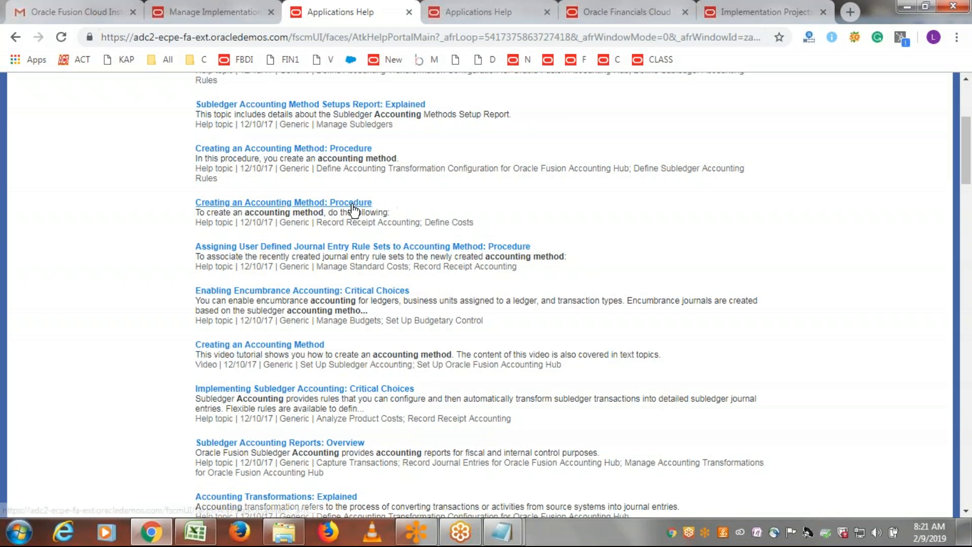
pyautogui.scroll(-3, 296, 302)
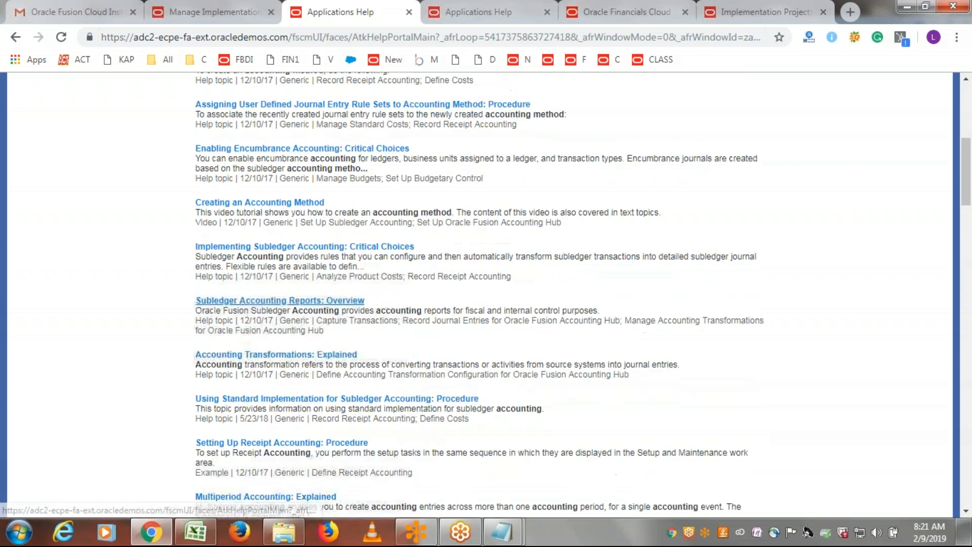
pyautogui.scroll(-4, 335, 241)
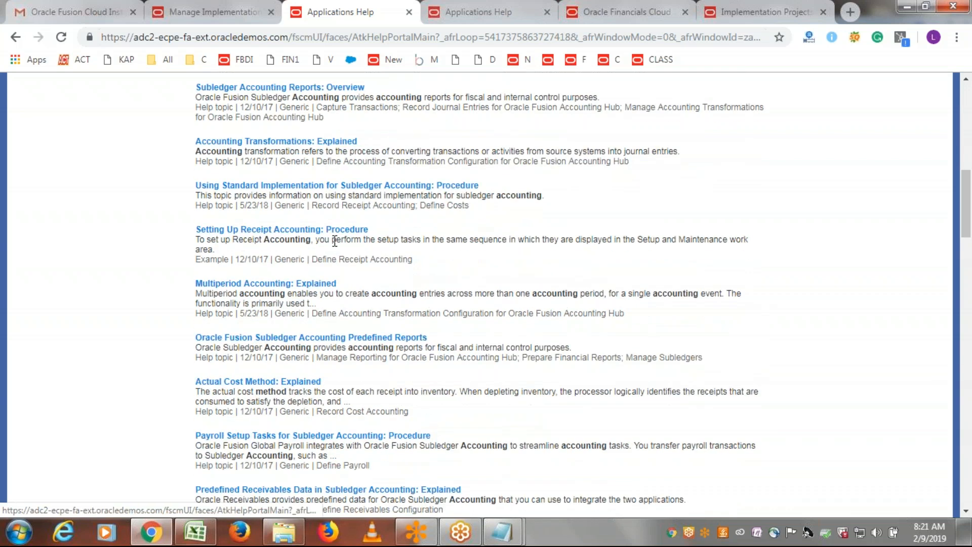
pyautogui.scroll(-10, 335, 241)
pyautogui.scroll(-15, 858, 421)
pyautogui.scroll(20, 967, 431)
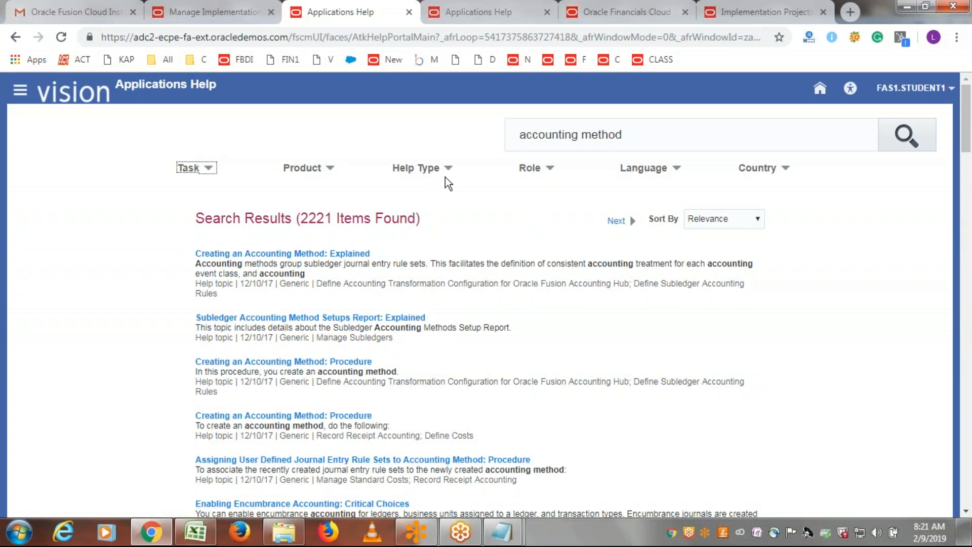
# - View the Help Type filter options for the accounting method results and dismiss the list without changing it
pyautogui.click(445, 169)
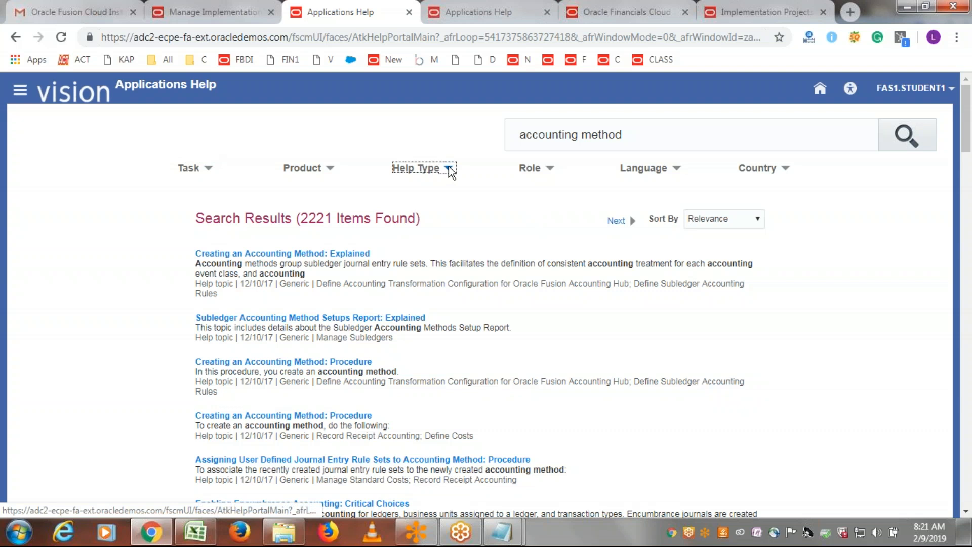
pyautogui.click(449, 169)
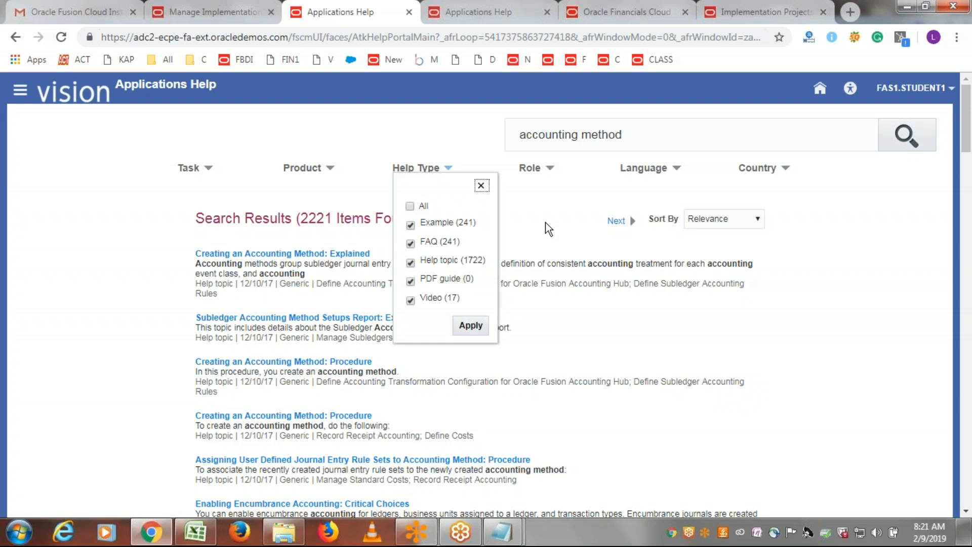
pyautogui.click(528, 216)
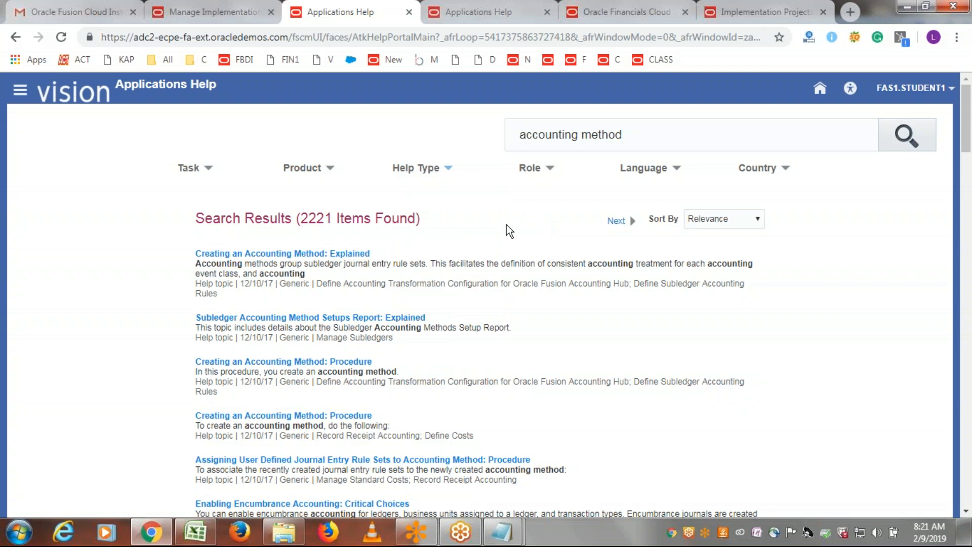
# - Open the Role filter for the accounting method results, visit the other open project and help pages, and return to the filter
pyautogui.click(550, 170)
pyautogui.click(228, 12)
pyautogui.click(329, 13)
pyautogui.click(464, 10)
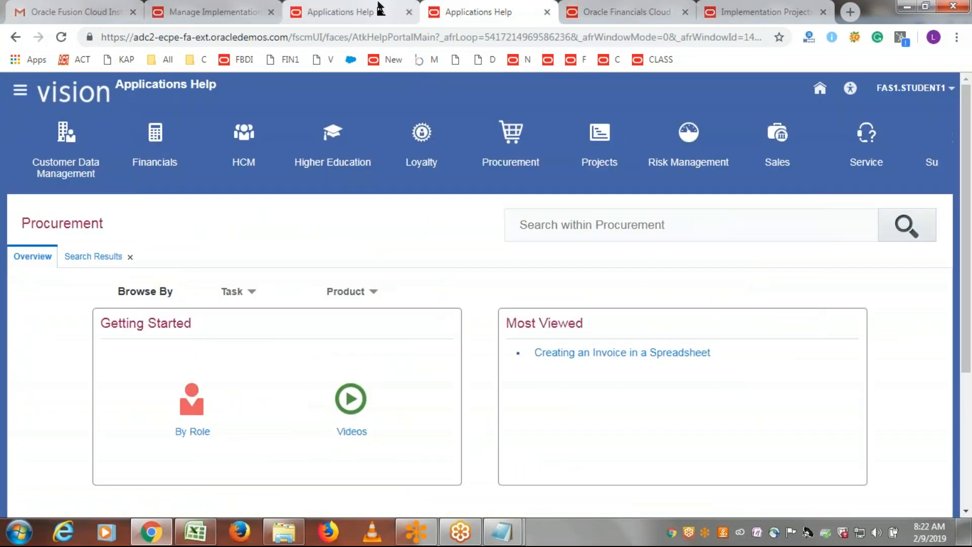
pyautogui.click(380, 8)
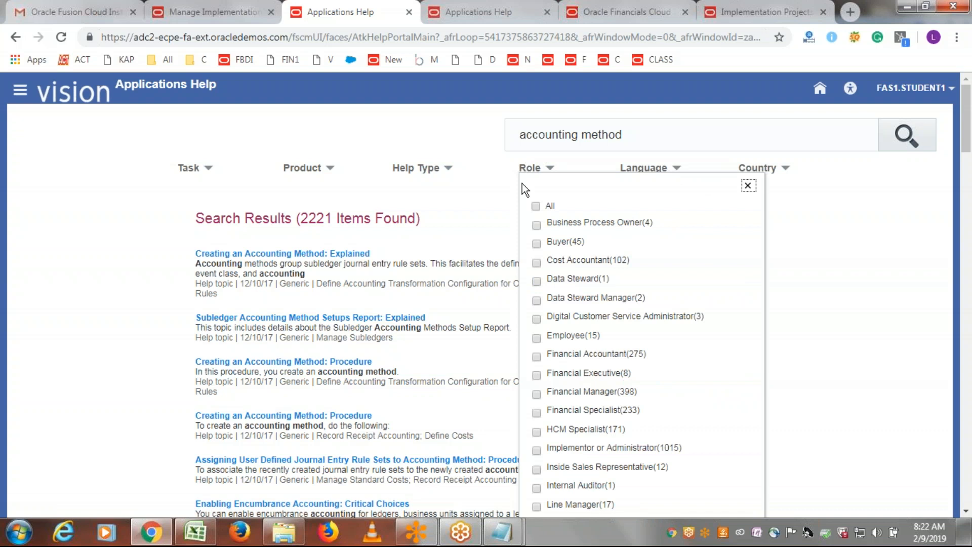
# - Try to filter the accounting method results by the Employee role and look through the other available roles
pyautogui.scroll(-1, 588, 315)
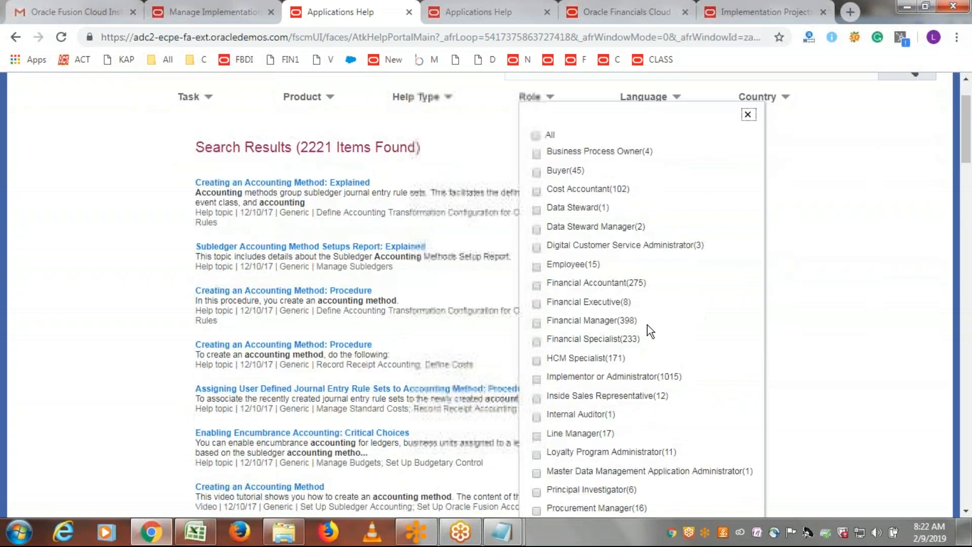
pyautogui.click(536, 267)
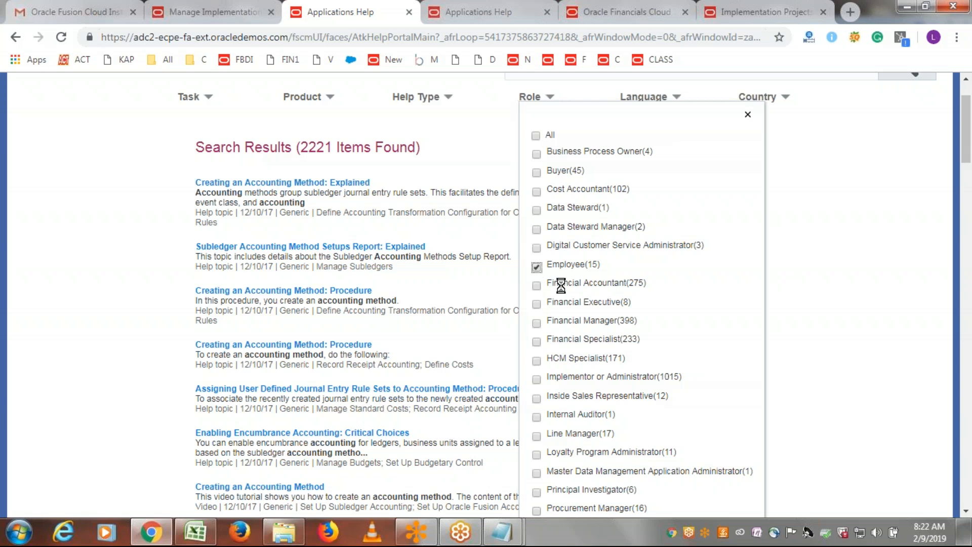
pyautogui.scroll(-4, 641, 202)
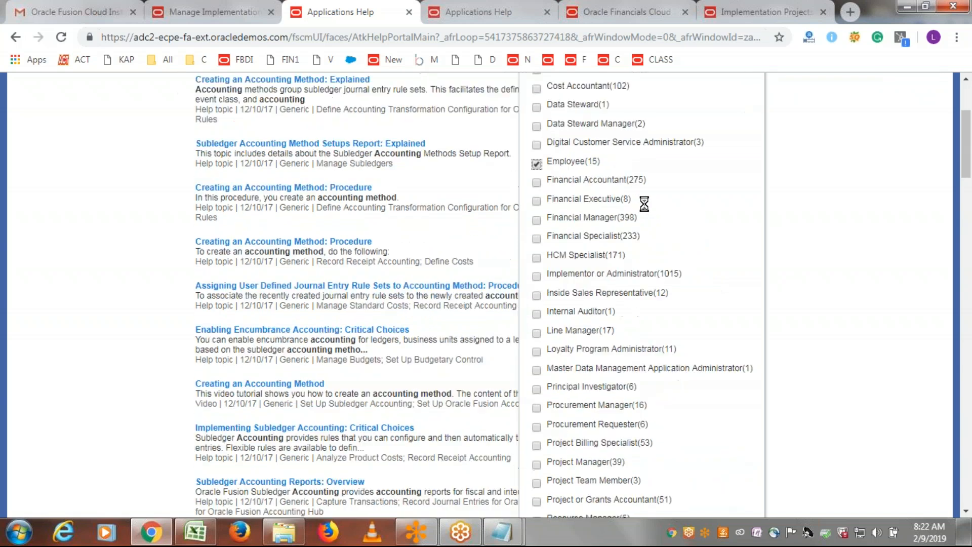
pyautogui.scroll(-6, 746, 334)
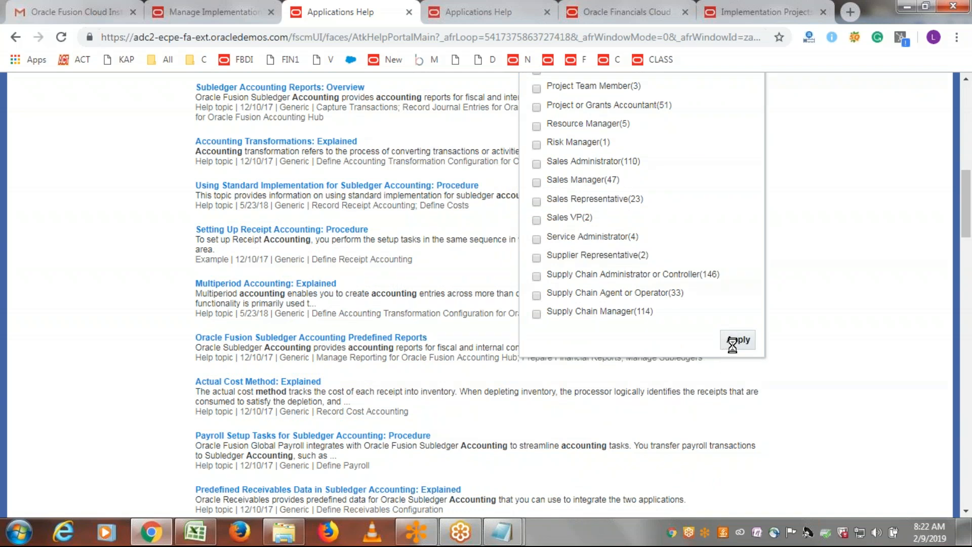
pyautogui.scroll(12, 862, 314)
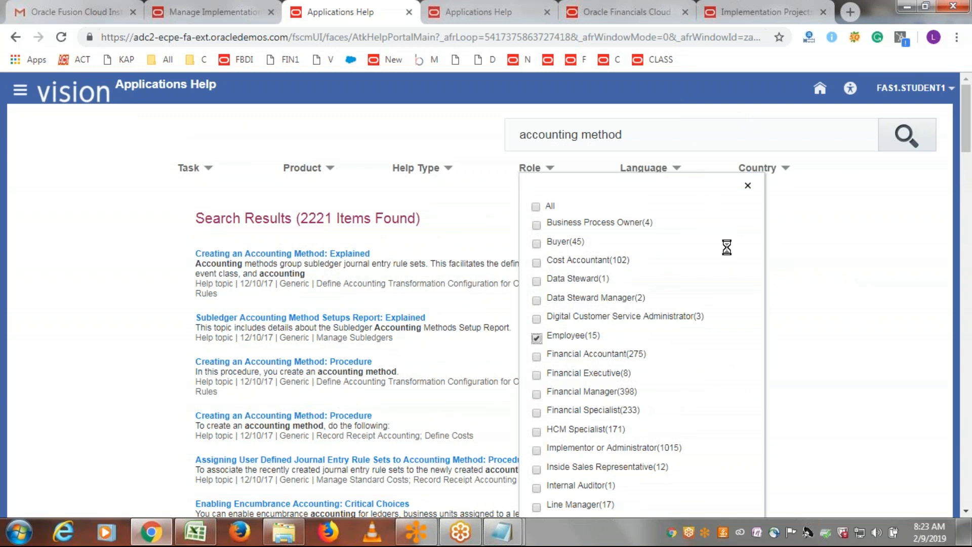
pyautogui.scroll(-15, 727, 247)
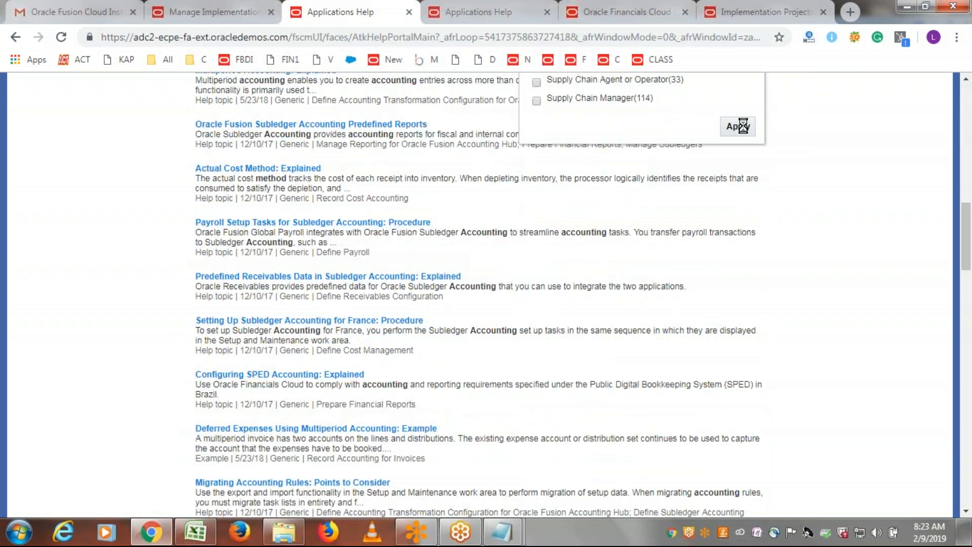
pyautogui.scroll(15, 673, 137)
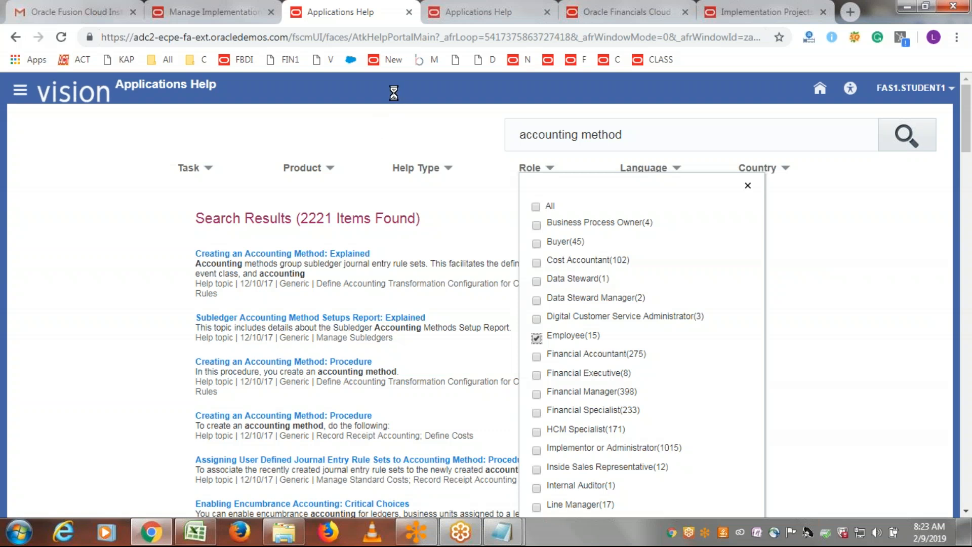
# - Close the ERPONE Implementation Project-3, both Applications Help and the Oracle Financials Cloud documentation pages to get back to the Implementation Projects list
pyautogui.click(248, 11)
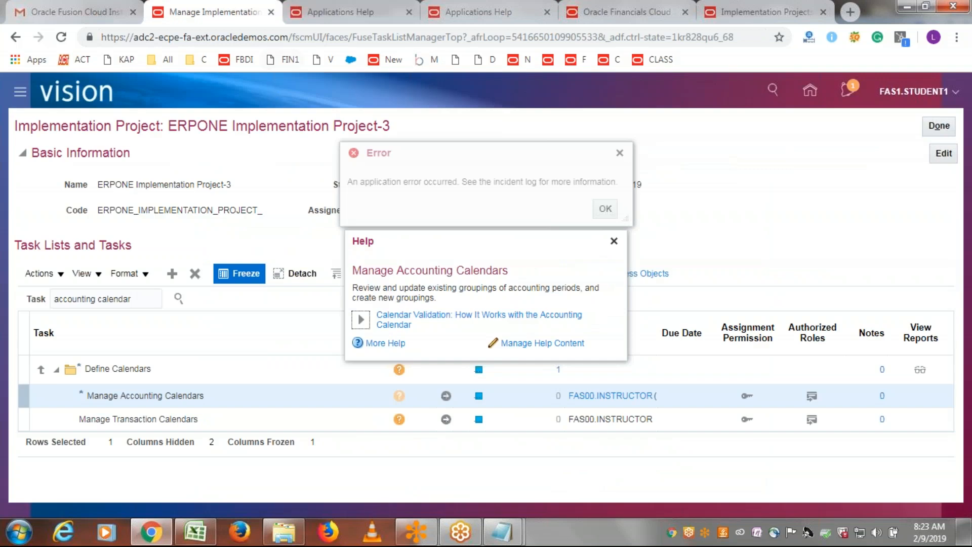
pyautogui.click(271, 12)
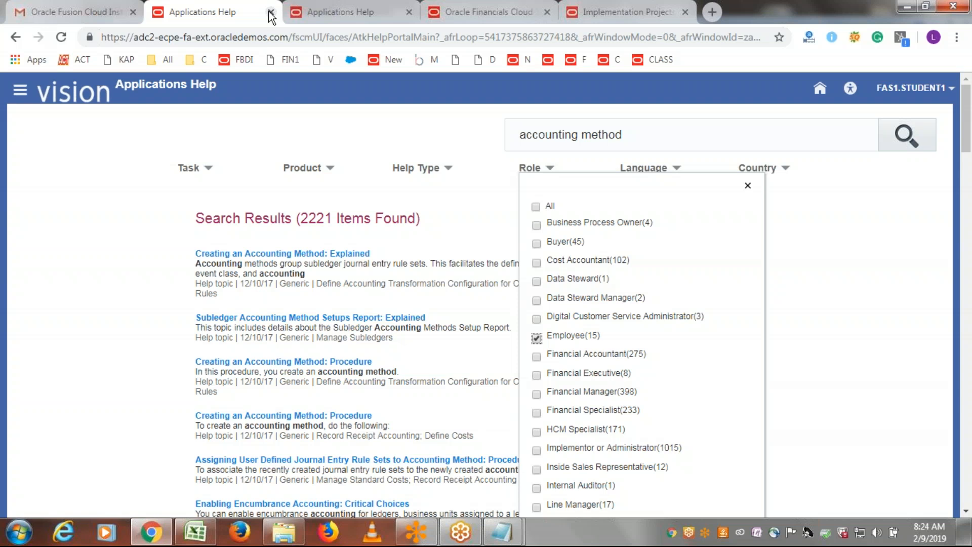
pyautogui.click(271, 13)
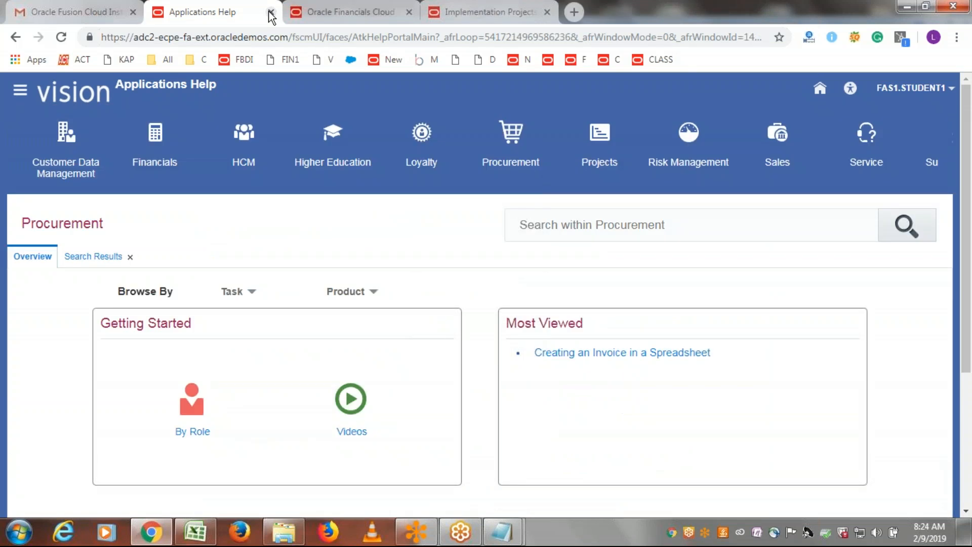
pyautogui.click(271, 13)
pyautogui.click(271, 13)
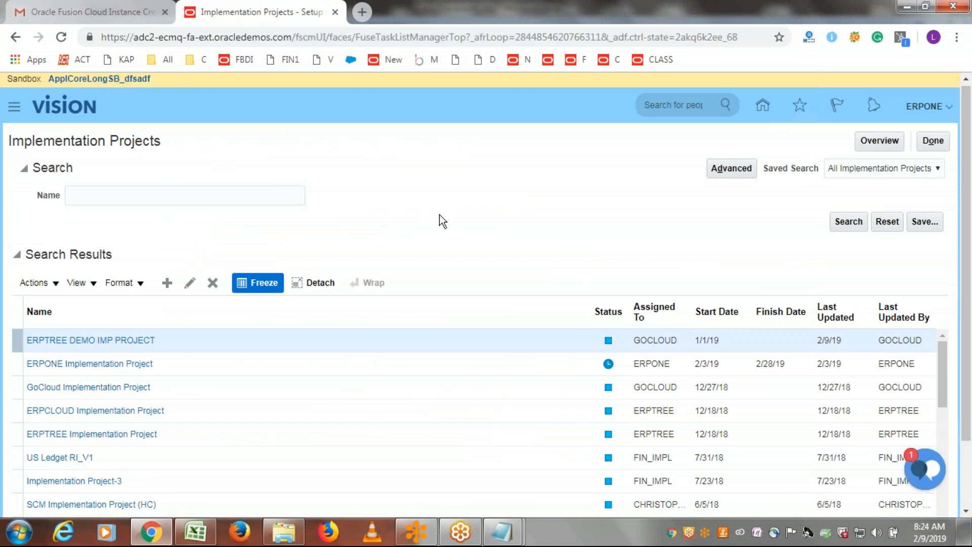
# - Open the ERPONE Implementation Project from the list of implementation projects
pyautogui.scroll(-2, 156, 448)
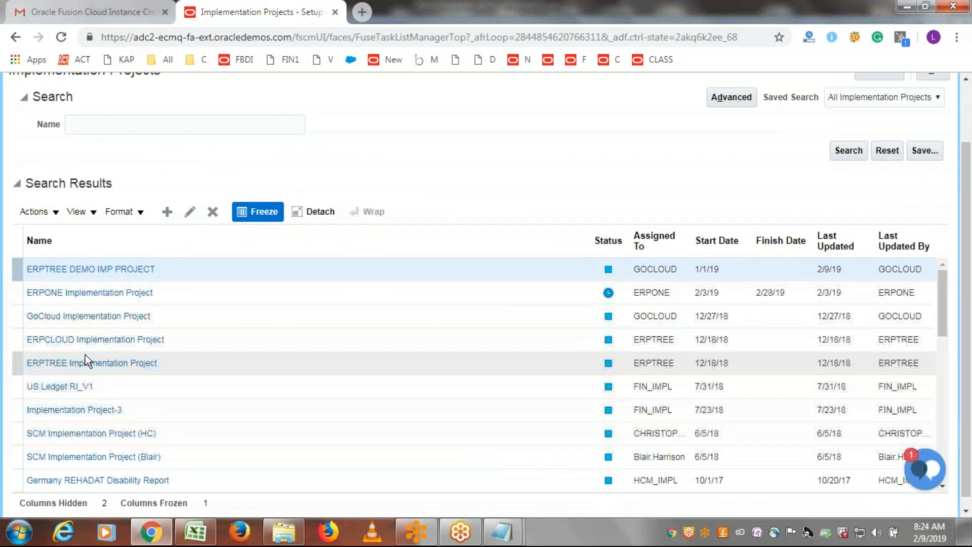
pyautogui.click(88, 316)
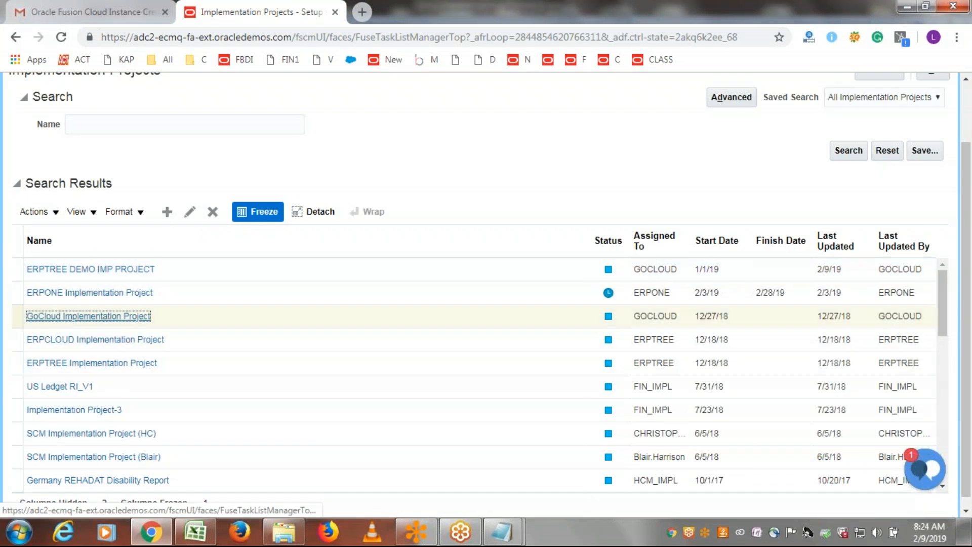
pyautogui.click(73, 294)
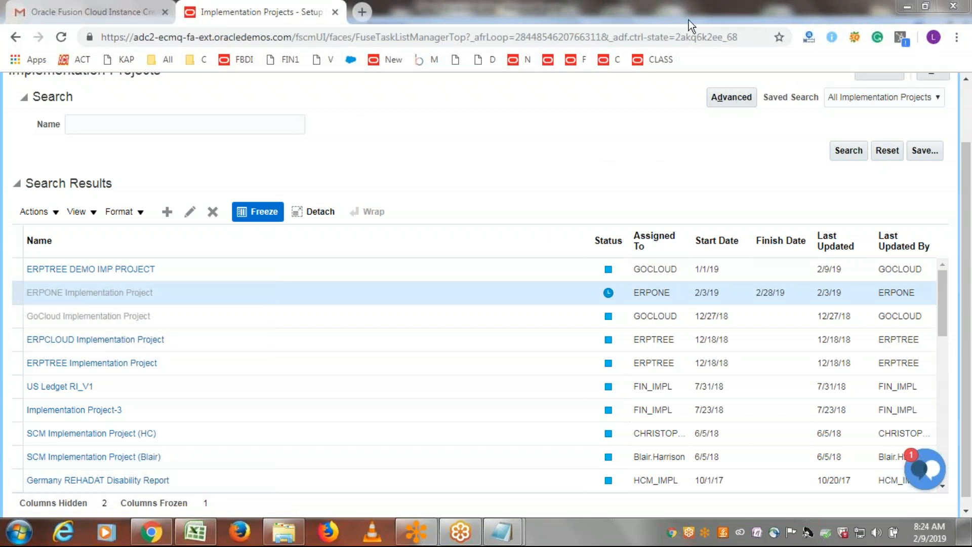
pyautogui.click(544, 209)
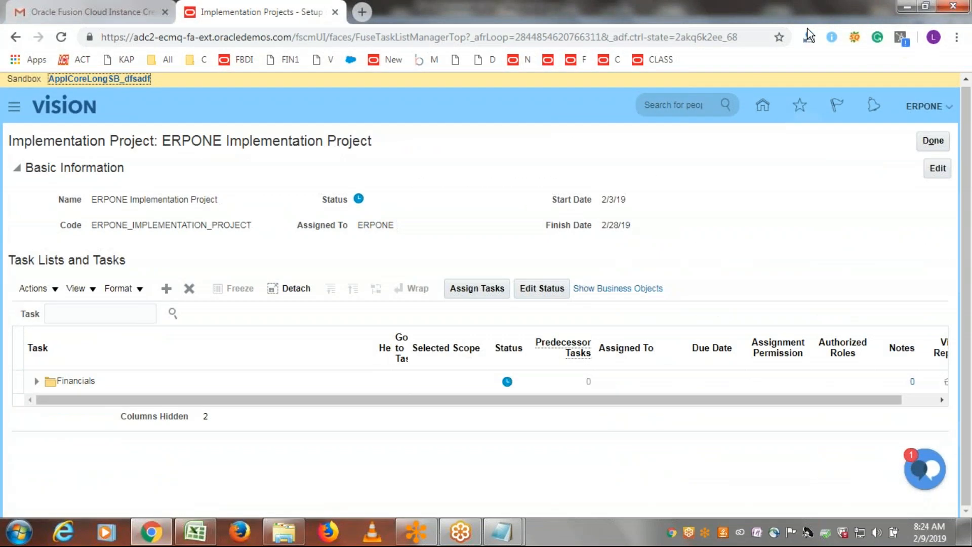
pyautogui.click(829, 12)
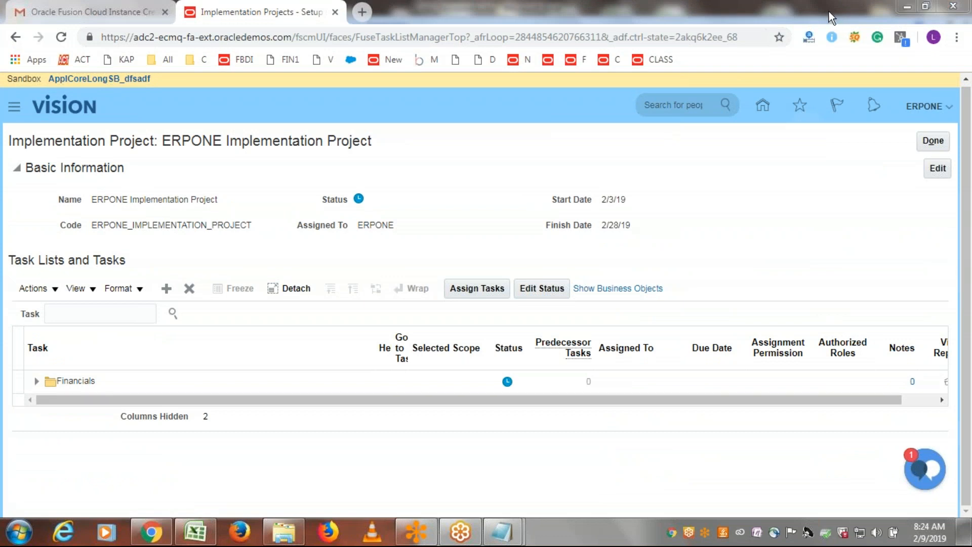
# - Search the project's tasks for "Accounting Cal" and open Manage Accounting Calendars in the task hierarchy
pyautogui.click(144, 313)
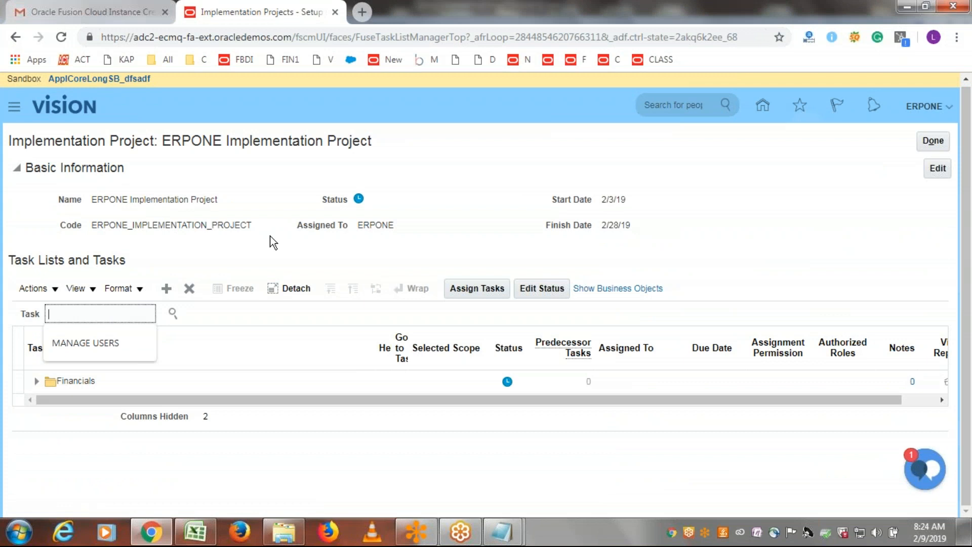
pyautogui.write('Accounting Cal')
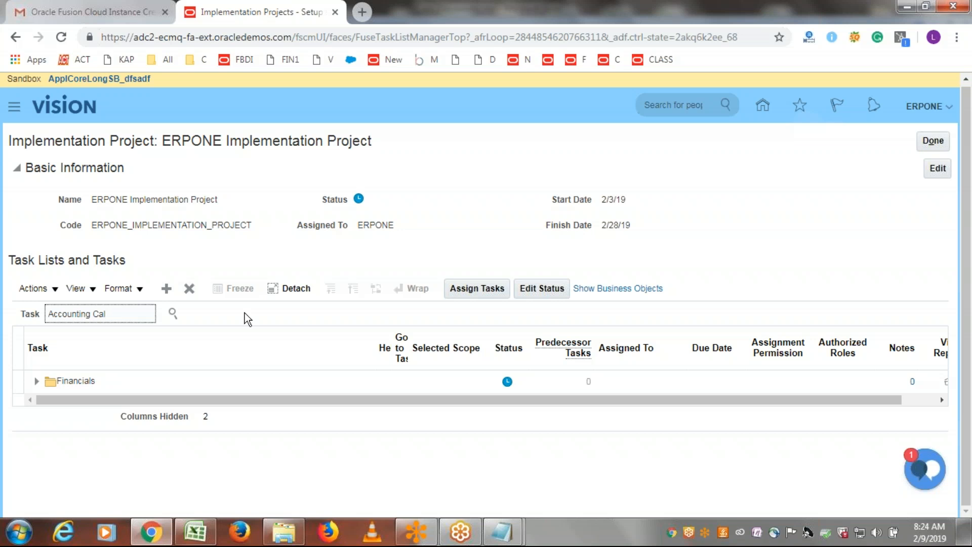
pyautogui.click(173, 313)
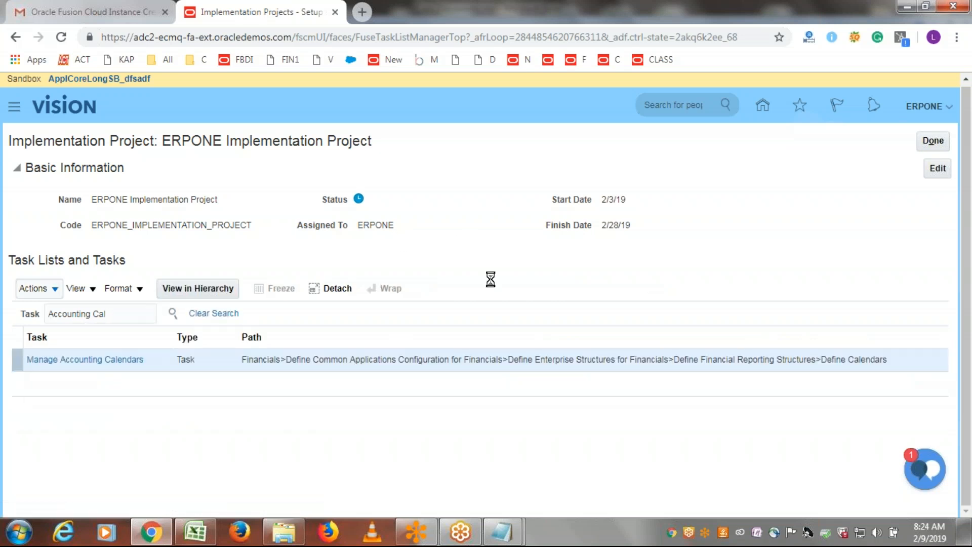
pyautogui.click(94, 360)
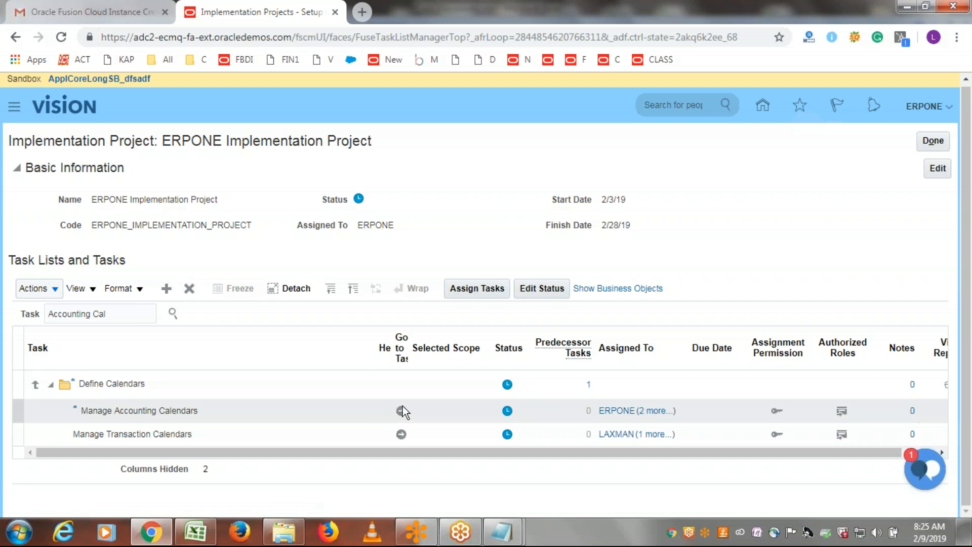
# - Widen the Go to Task column and go to the Manage Accounting Calendars task
pyautogui.moveTo(411, 333); pyautogui.dragTo(476, 334)
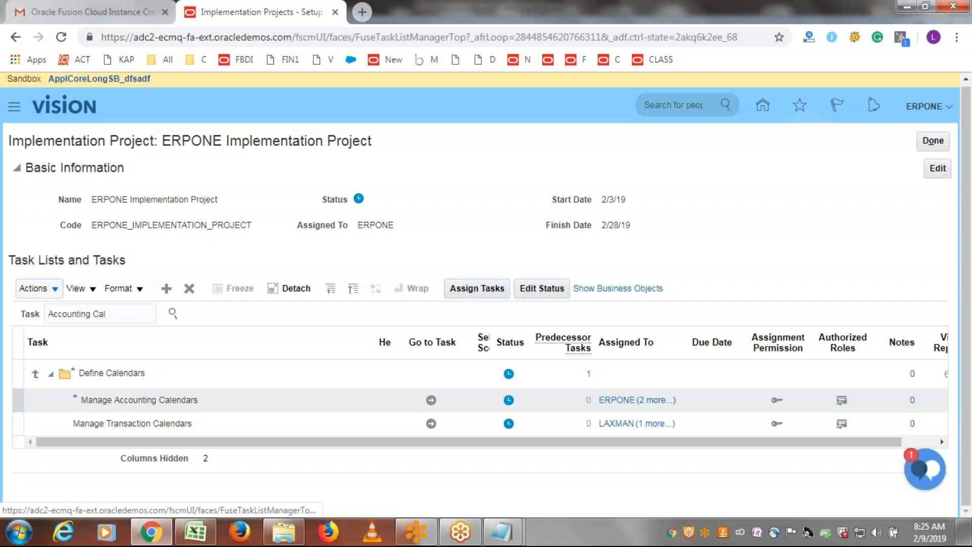
pyautogui.click(431, 404)
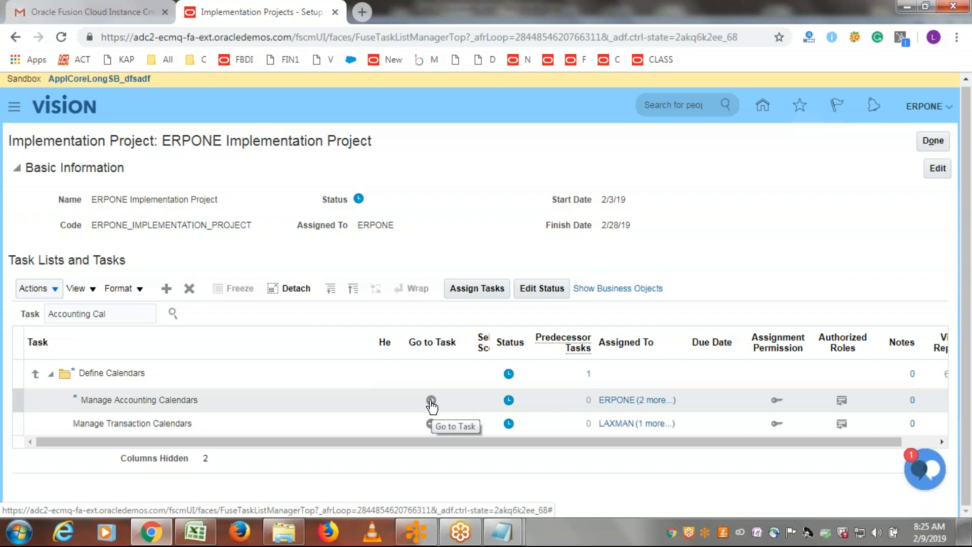
pyautogui.click(431, 405)
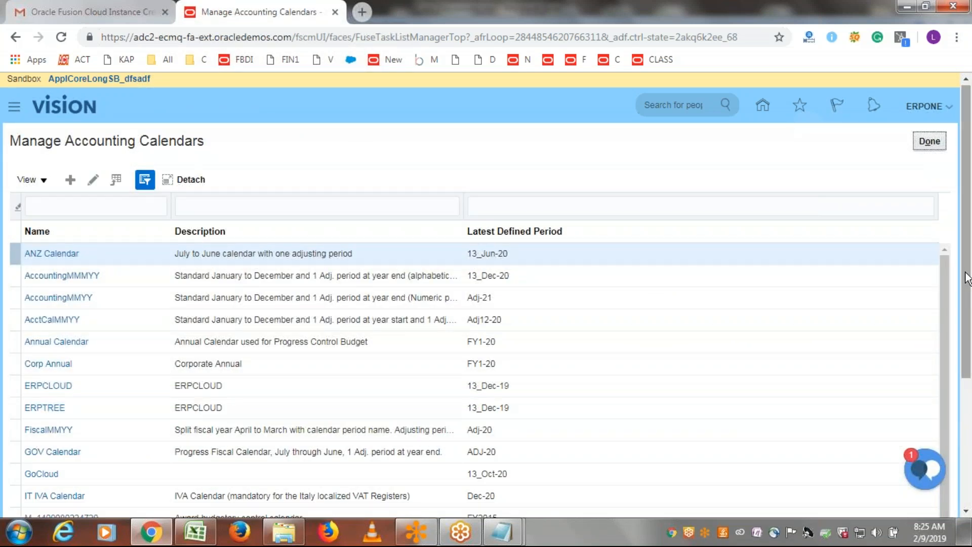
# - Look over the existing accounting calendars, start creating a new one, and read the note about the start date and translation
pyautogui.scroll(-3, 968, 379)
pyautogui.scroll(3, 968, 379)
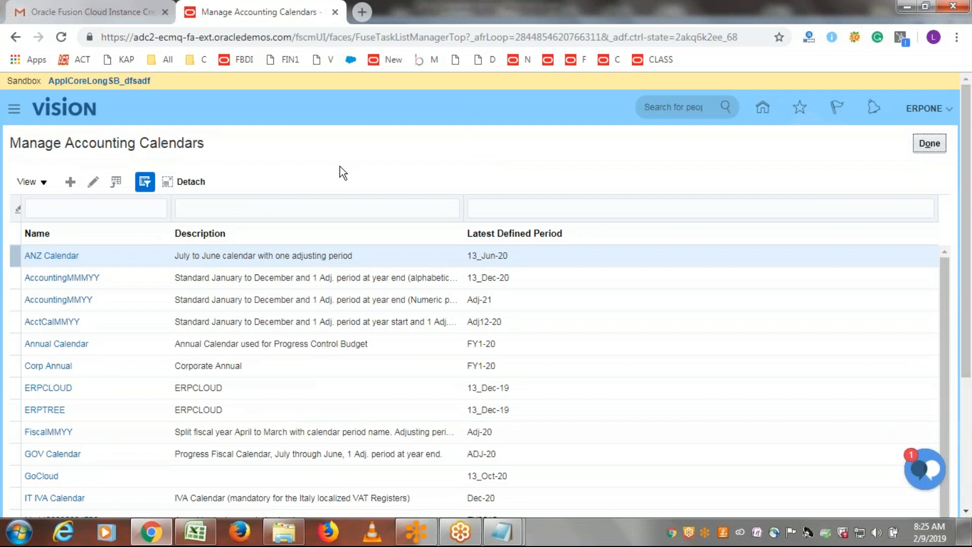
pyautogui.click(70, 181)
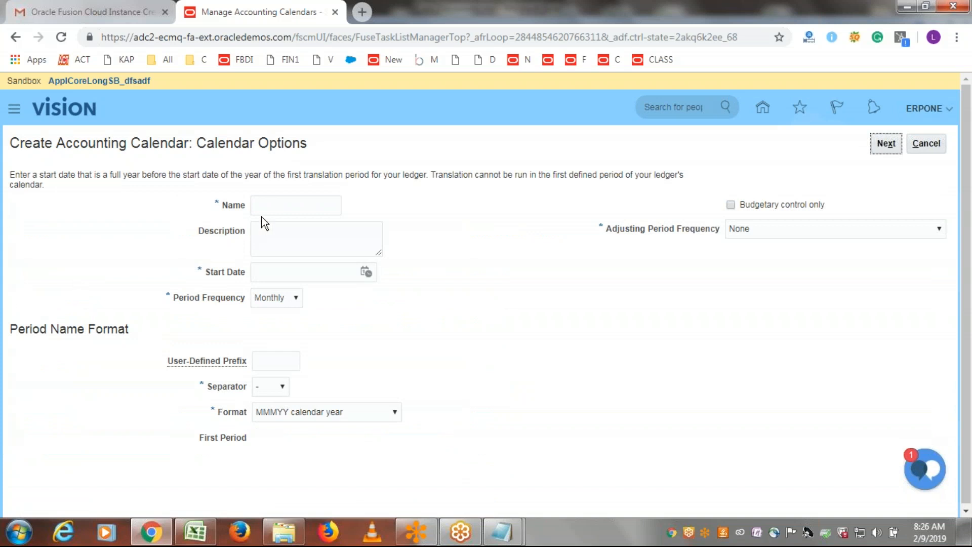
pyautogui.moveTo(9, 182); pyautogui.dragTo(42, 186)
pyautogui.click(54, 195)
pyautogui.moveTo(434, 174); pyautogui.dragTo(684, 175)
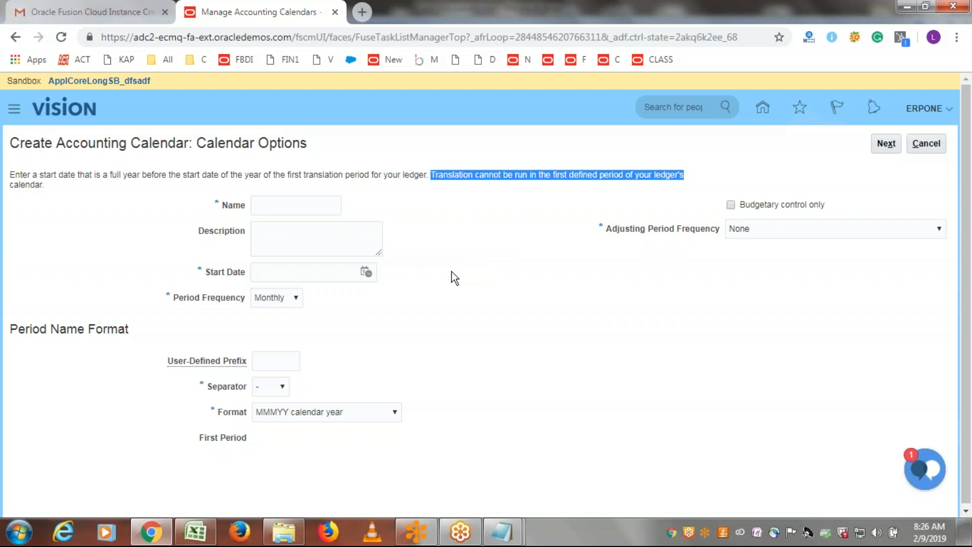
pyautogui.click(461, 219)
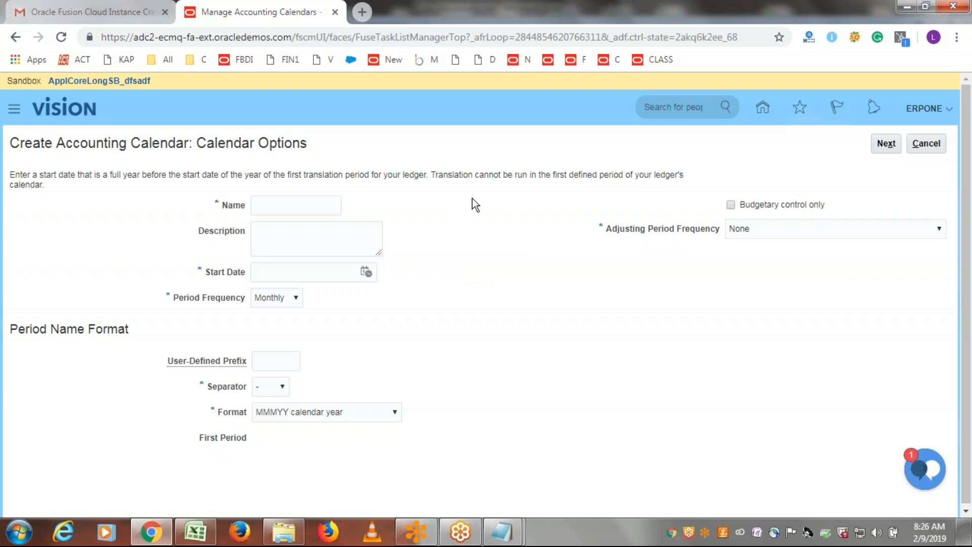
# - Name the new accounting calendar "ERPONE ACC CAL"
pyautogui.click(310, 212)
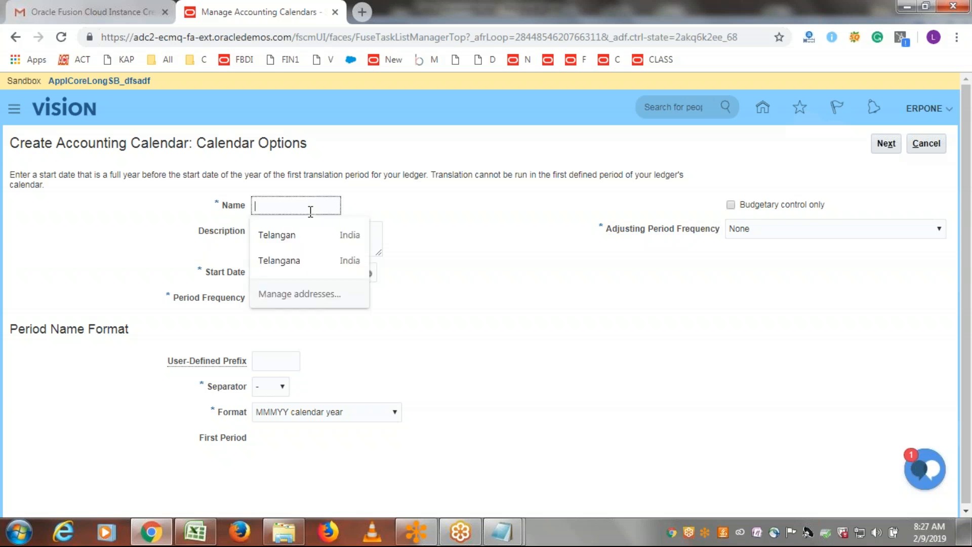
pyautogui.click(417, 206)
pyautogui.click(325, 200)
pyautogui.write('ERPONE')
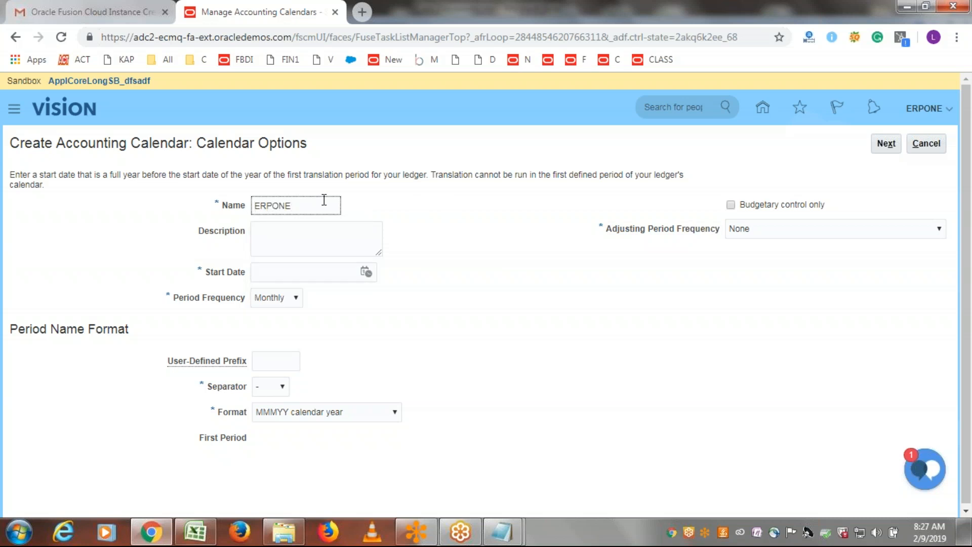
pyautogui.write(' ACC CAL')
# - Enter "ERPONE Accounting Calendar" as the calendar's description
pyautogui.click(322, 237)
pyautogui.click(931, 454)
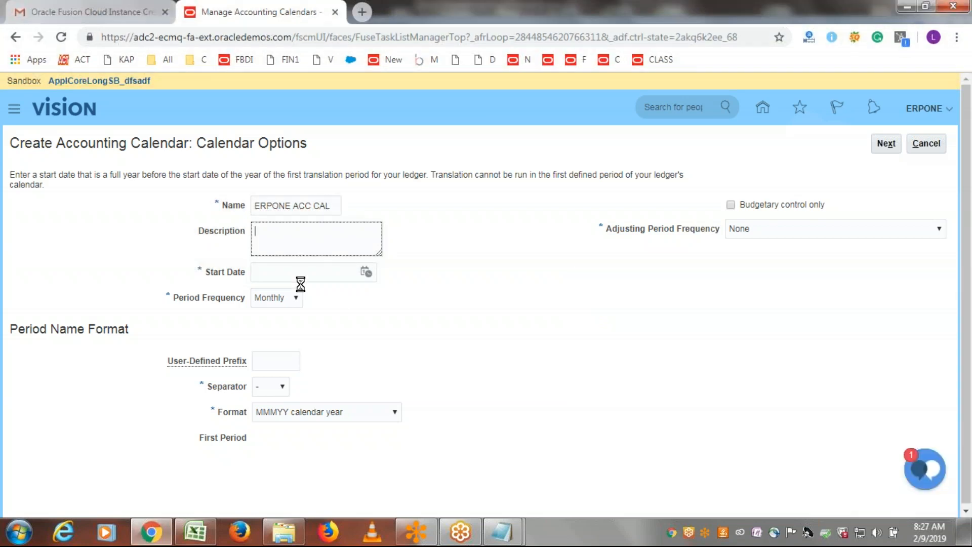
pyautogui.write('ERPONE Accou')
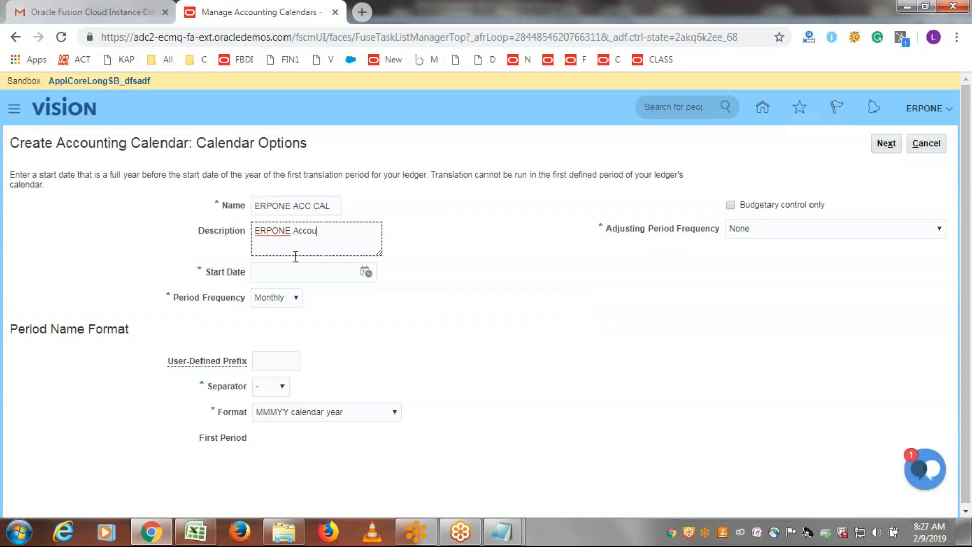
pyautogui.write('nting Calendar')
pyautogui.click(489, 256)
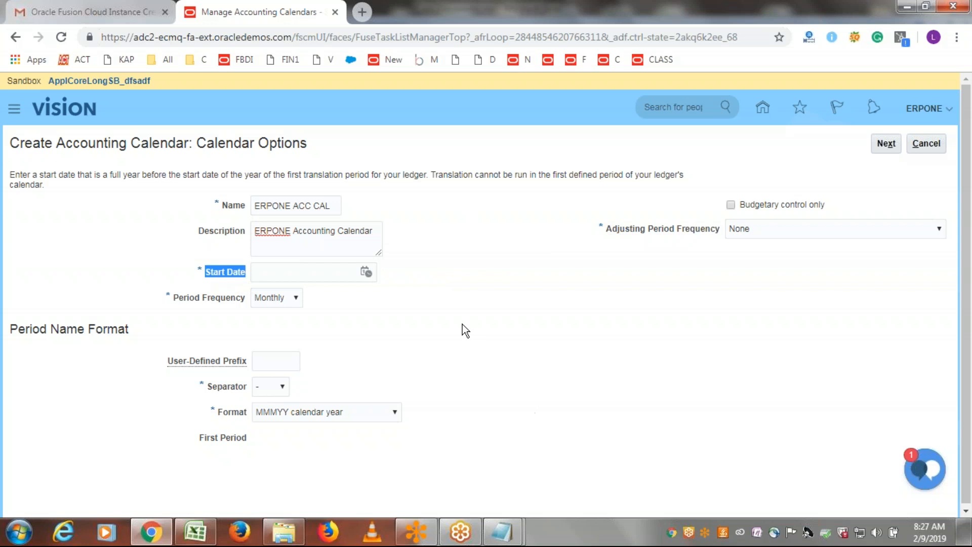
pyautogui.click(367, 272)
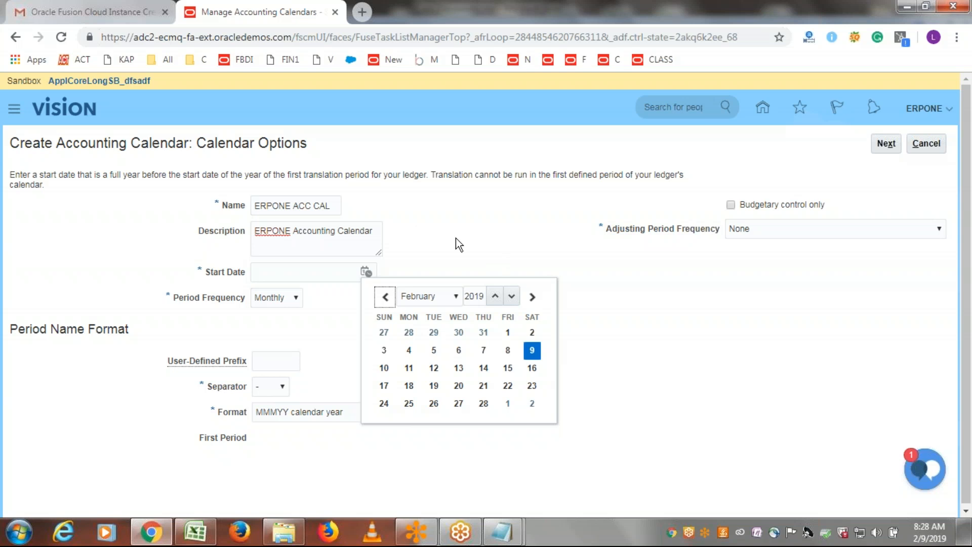
pyautogui.click(494, 248)
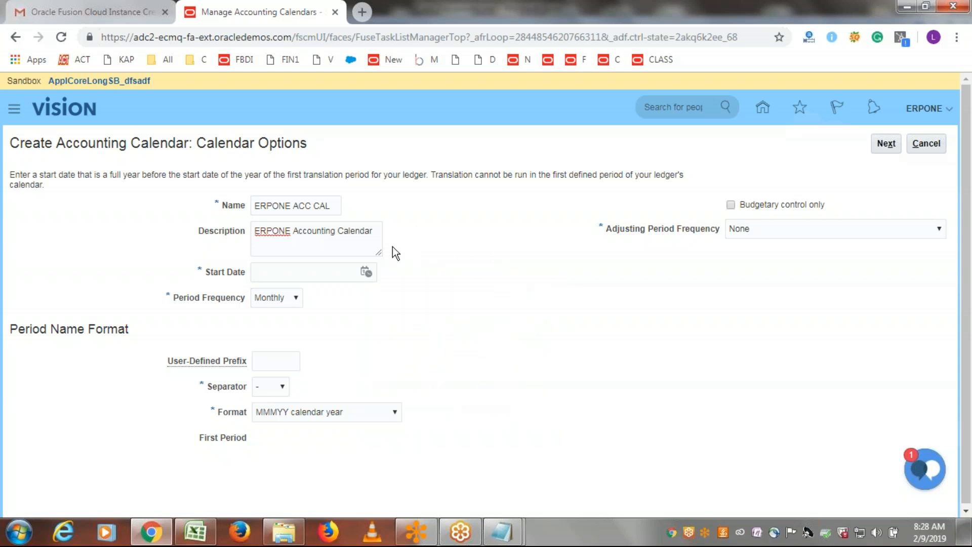
pyautogui.click(376, 232)
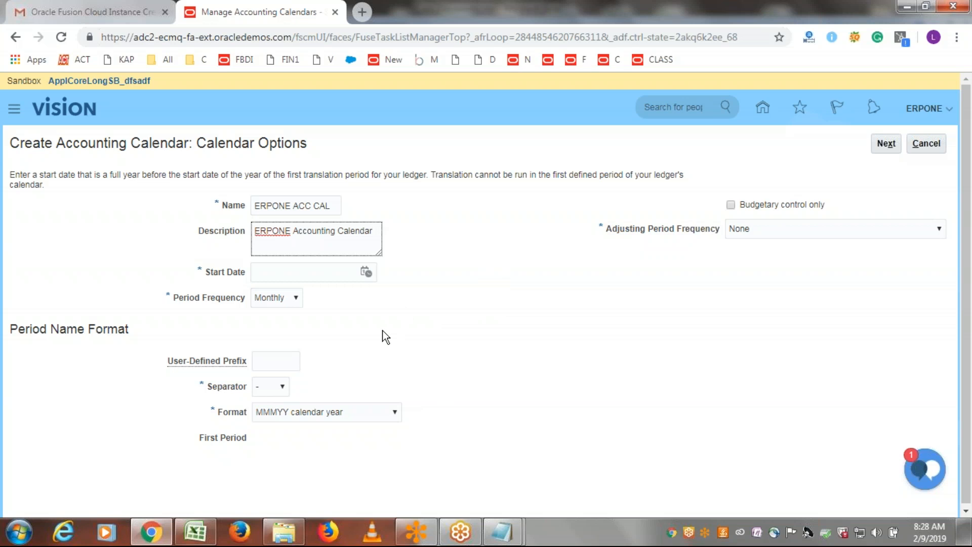
# - Set the calendar's start date to January 1, 2019
pyautogui.click(365, 273)
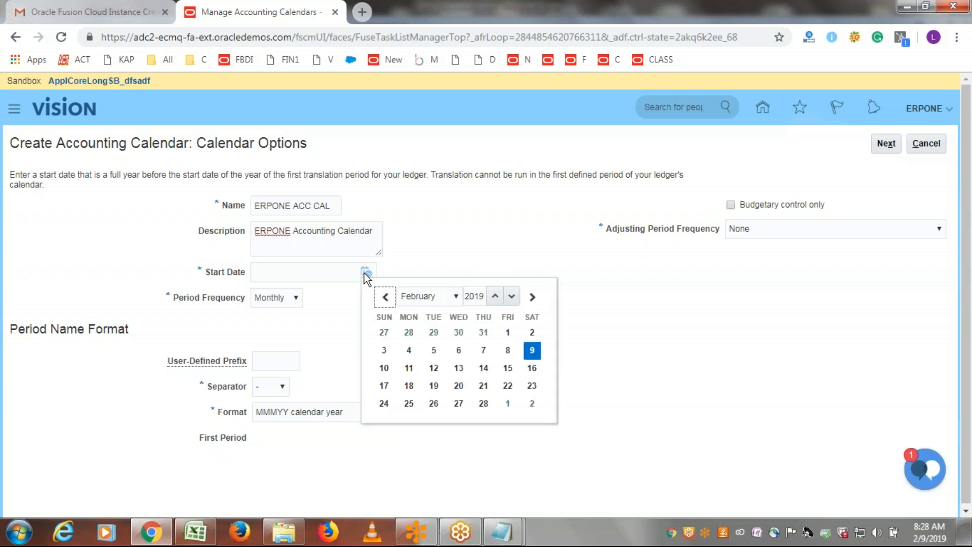
pyautogui.click(456, 298)
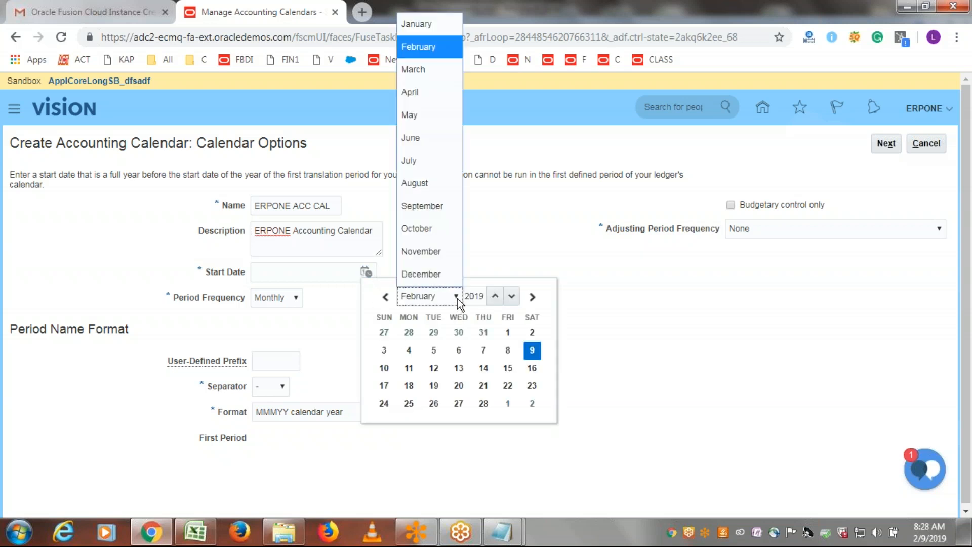
pyautogui.click(420, 25)
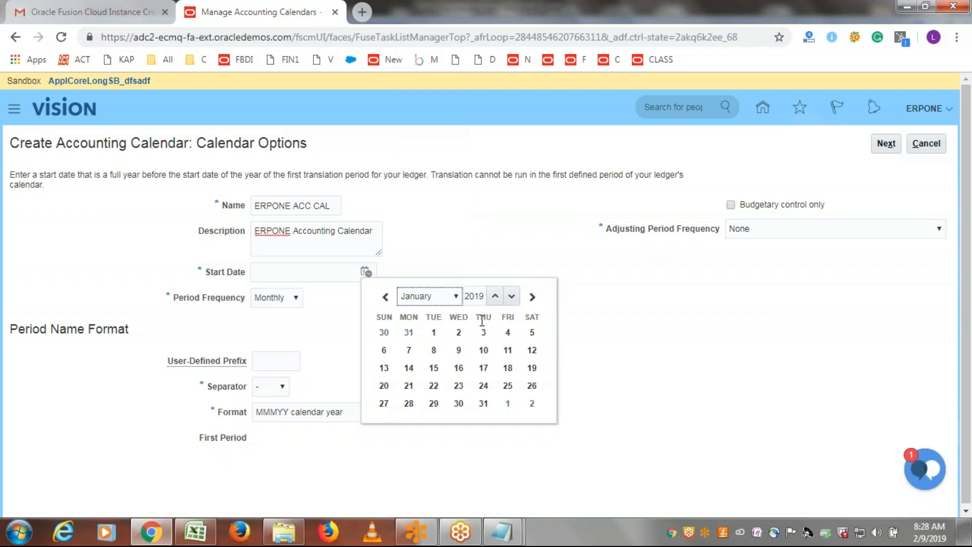
pyautogui.click(434, 333)
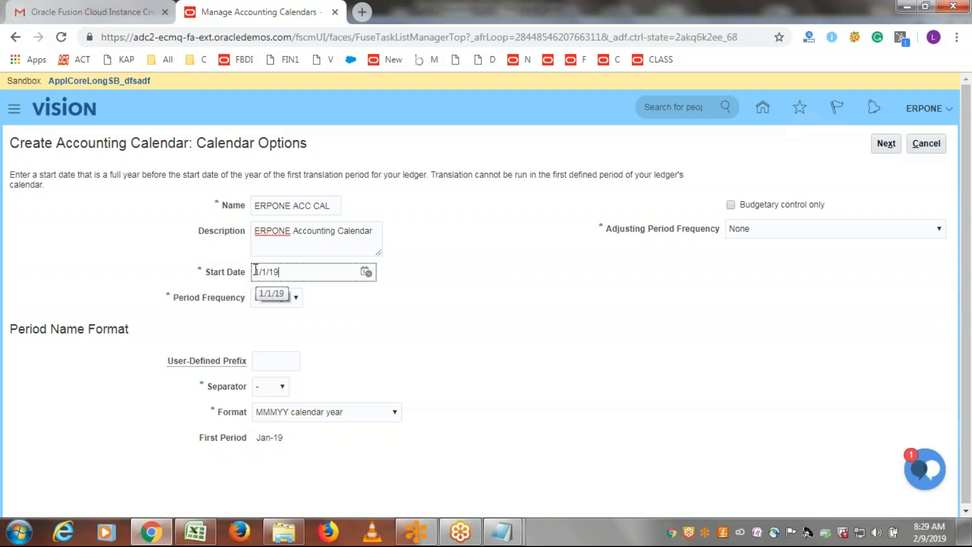
pyautogui.click(428, 327)
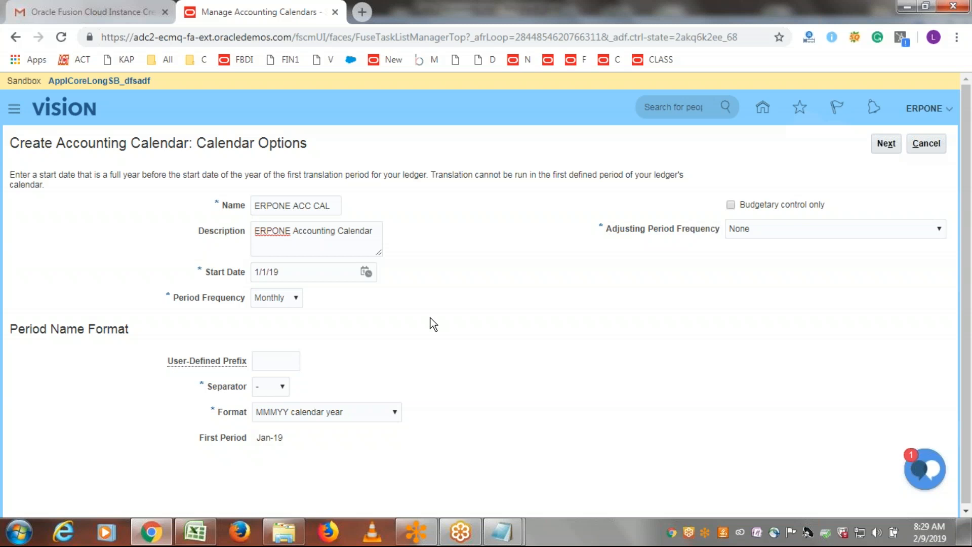
# - Review the available Period Frequency and period name Format options, leaving the current selections in place
pyautogui.click(285, 298)
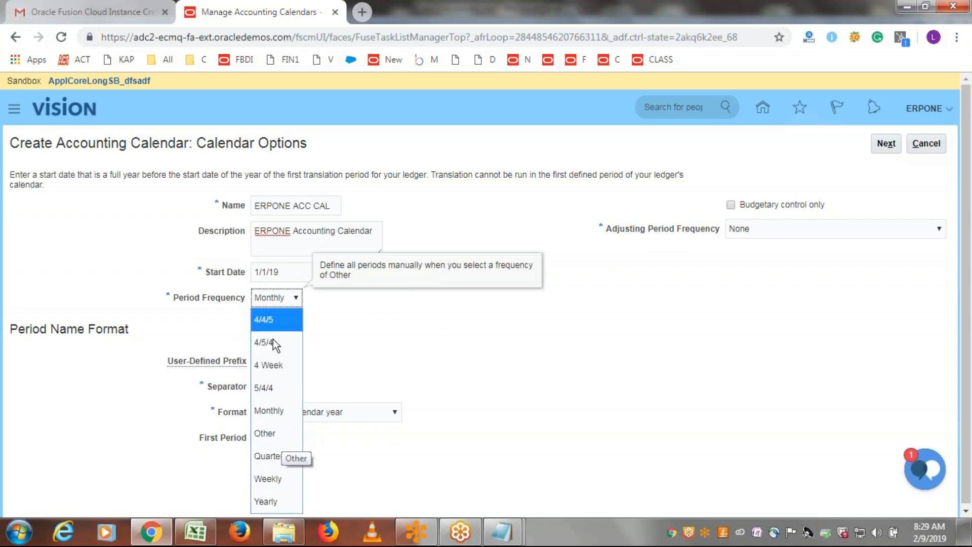
pyautogui.click(351, 340)
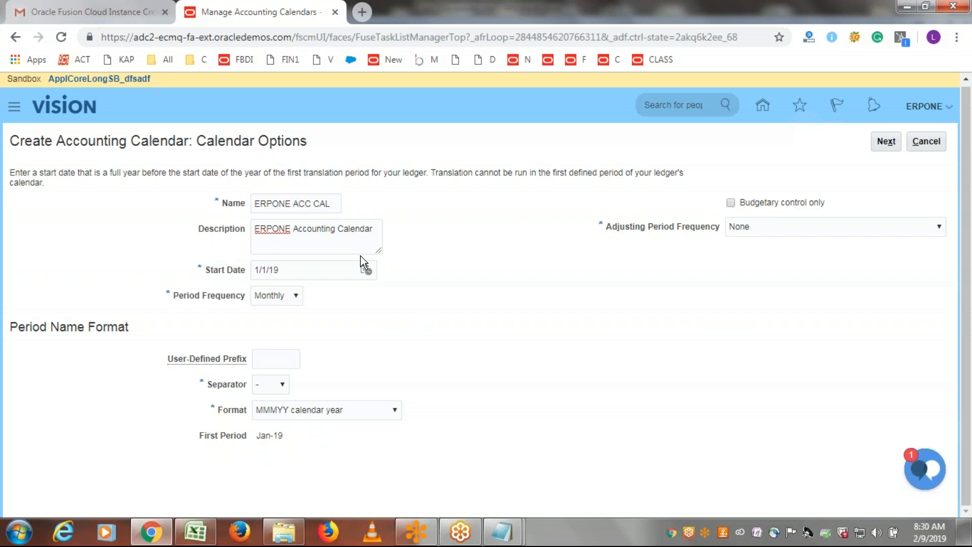
pyautogui.moveTo(266, 438); pyautogui.dragTo(256, 437)
pyautogui.click(302, 452)
pyautogui.click(333, 413)
pyautogui.scroll(-1, 358, 68)
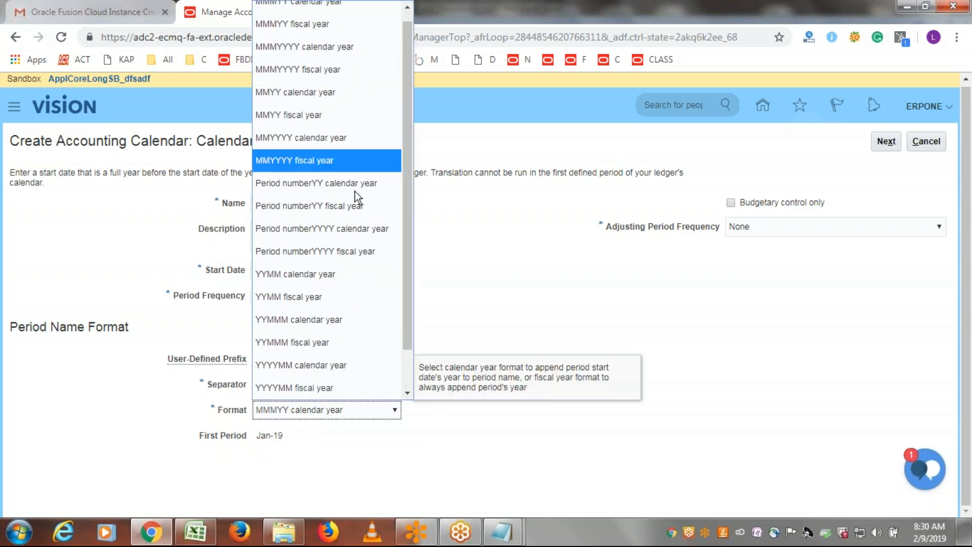
pyautogui.click(504, 269)
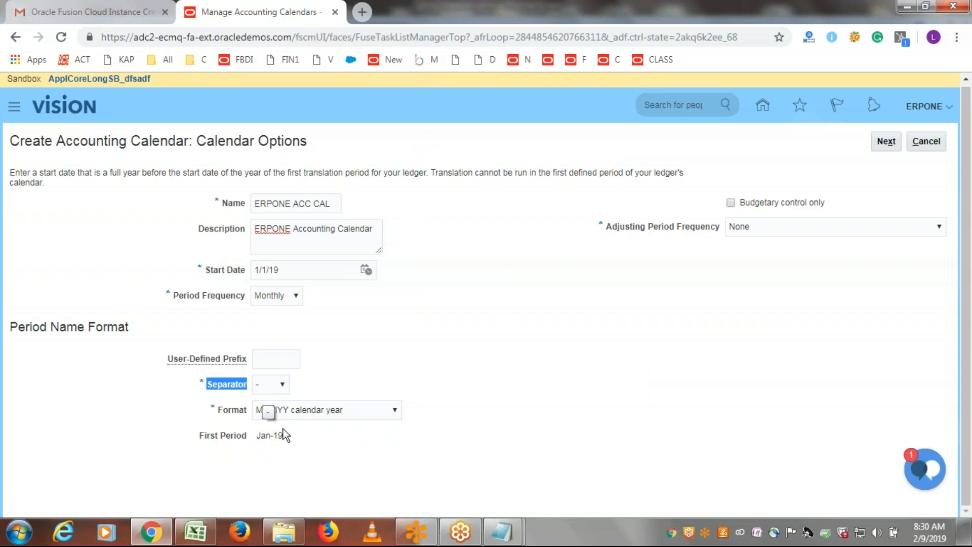
# - Set the period name separator to "/"
pyautogui.click(284, 385)
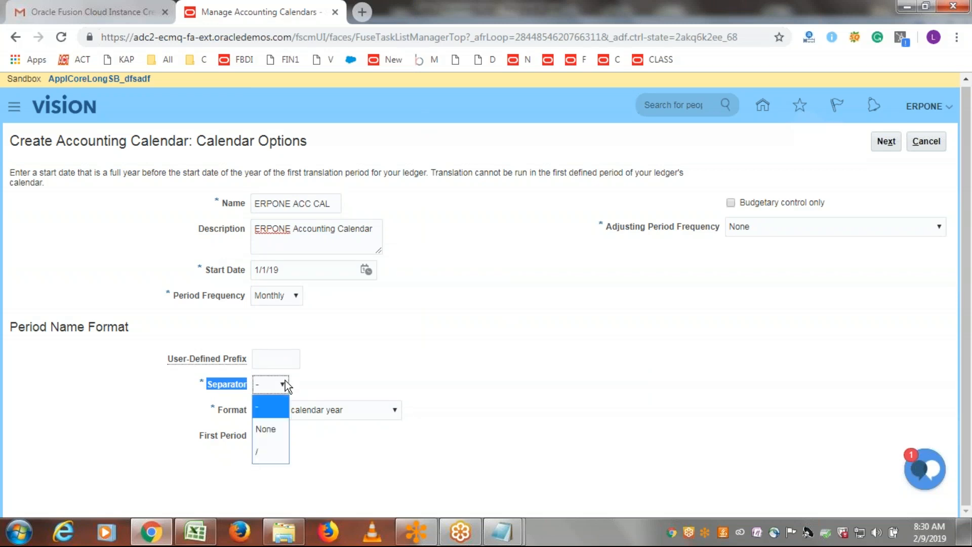
pyautogui.click(276, 451)
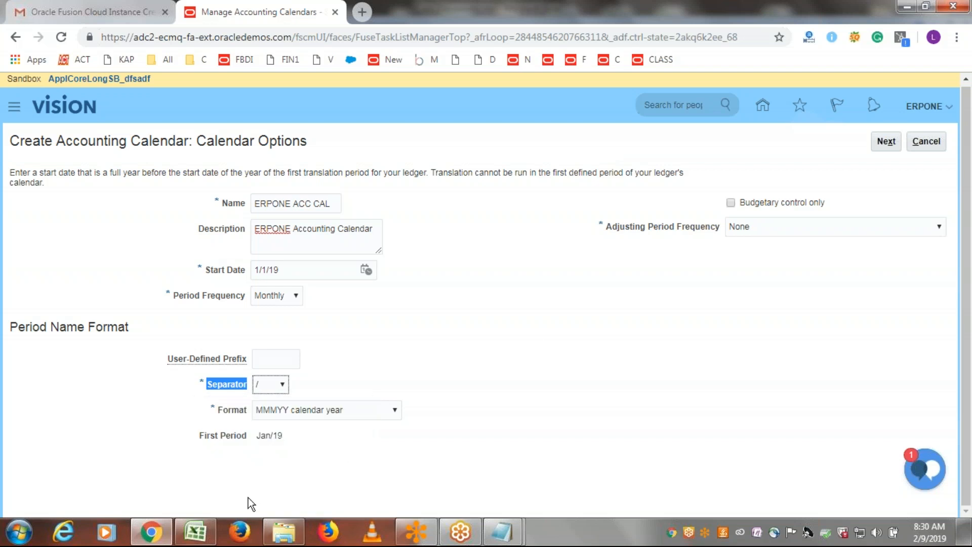
# - Set the period name separator to "-" after trying the None option
pyautogui.click(284, 385)
pyautogui.click(272, 408)
pyautogui.click(284, 387)
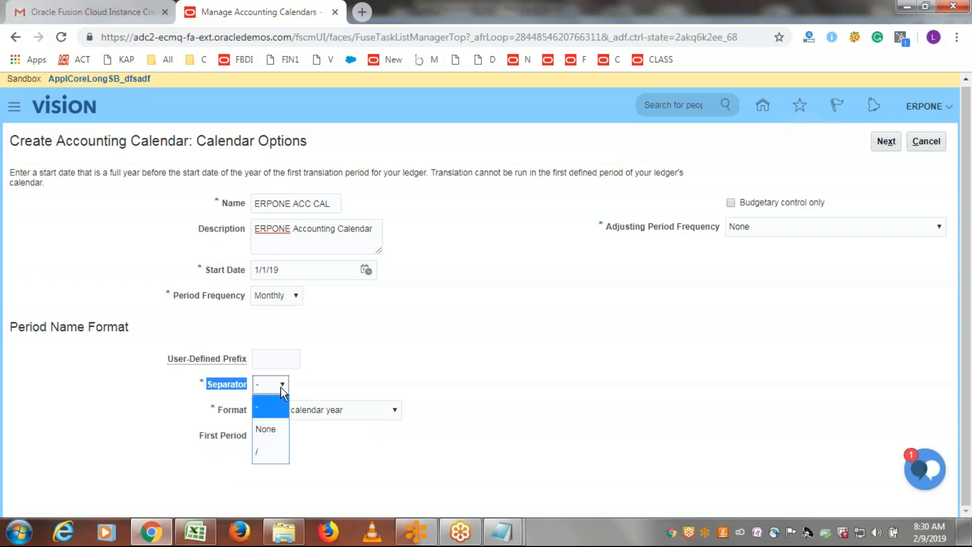
pyautogui.click(272, 430)
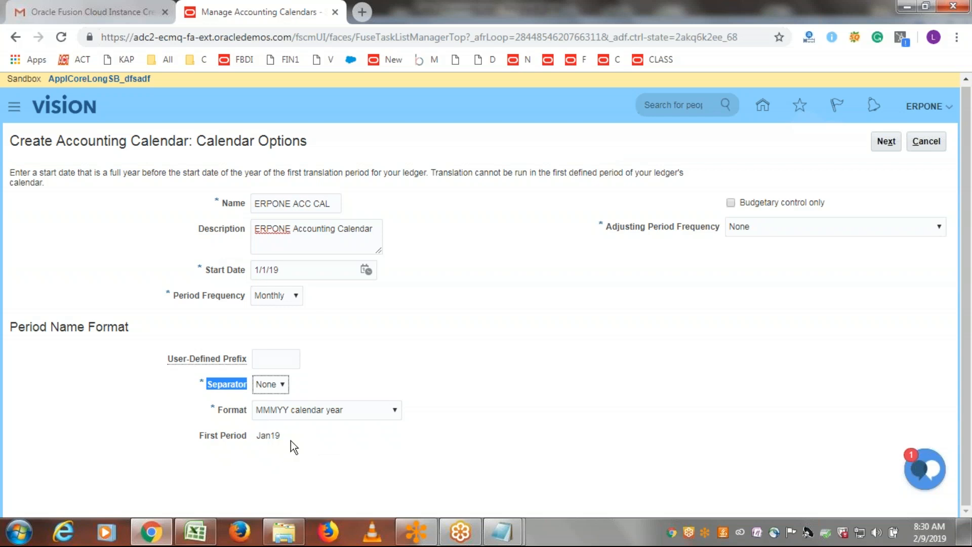
pyautogui.click(282, 385)
pyautogui.click(276, 408)
# - Try Other as the Adjusting Period Frequency and go to the Number of Adjusting Periods field
pyautogui.click(827, 228)
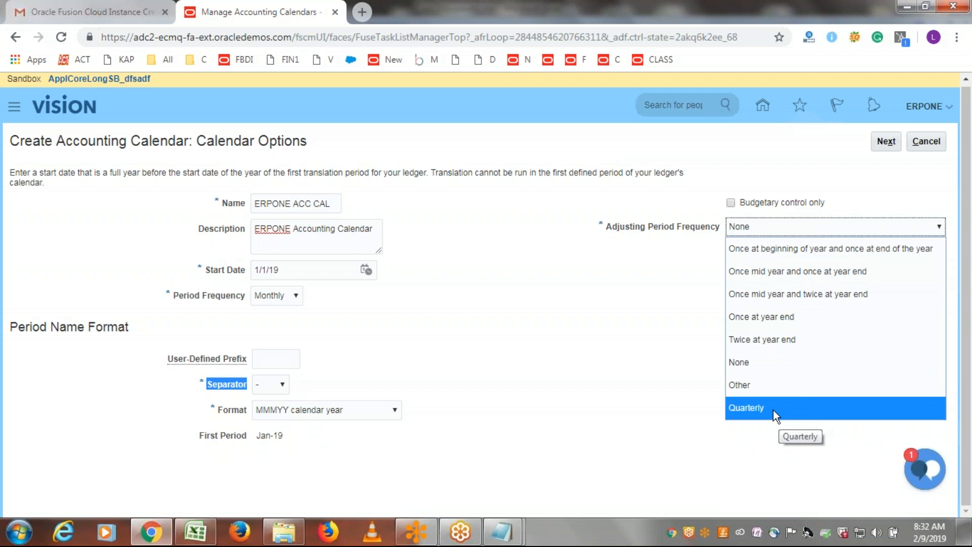
pyautogui.click(756, 387)
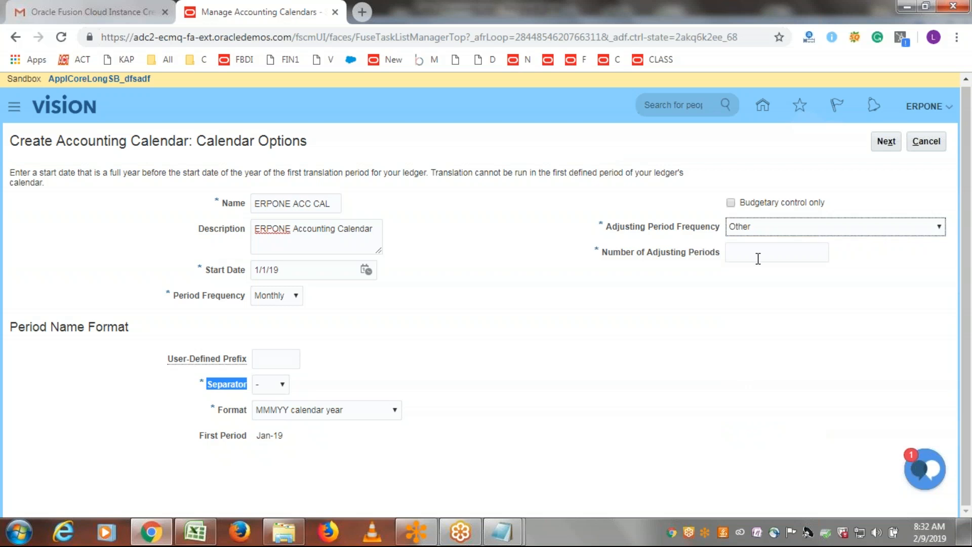
pyautogui.click(758, 257)
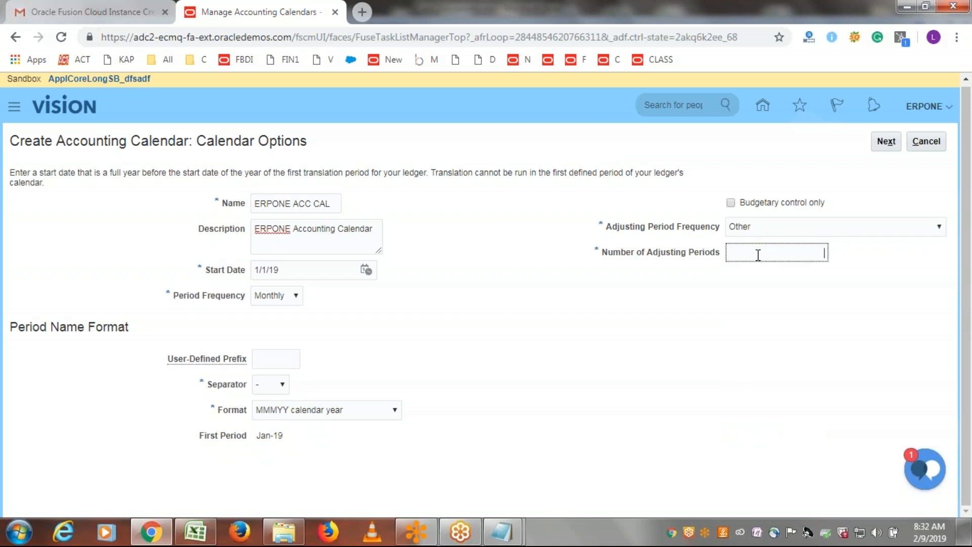
# - Set the Adjusting Period Frequency to Once at year end
pyautogui.click(940, 228)
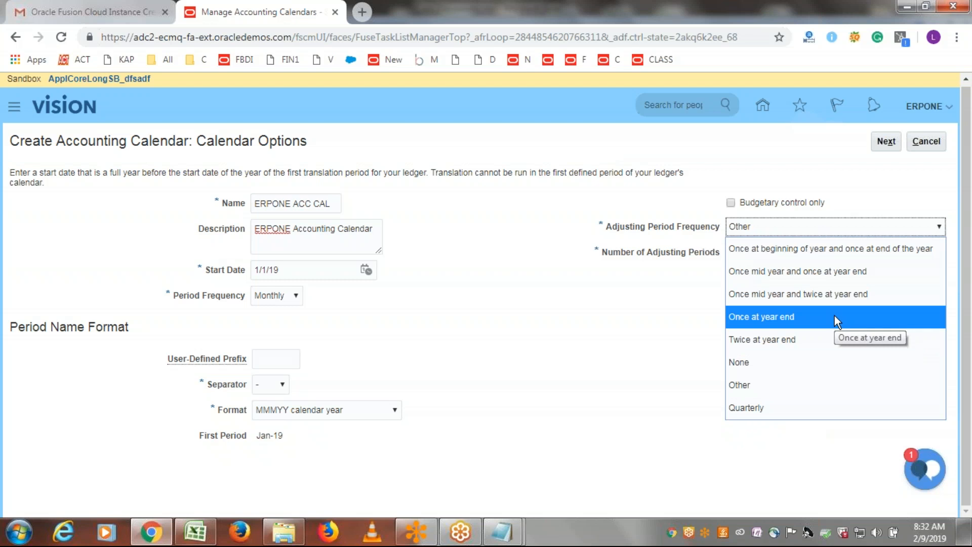
pyautogui.click(800, 317)
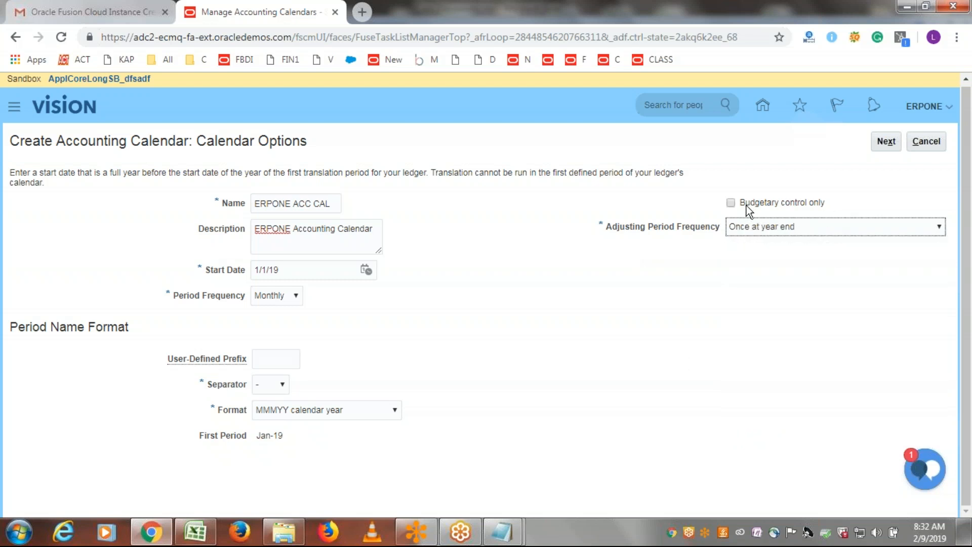
pyautogui.click(719, 348)
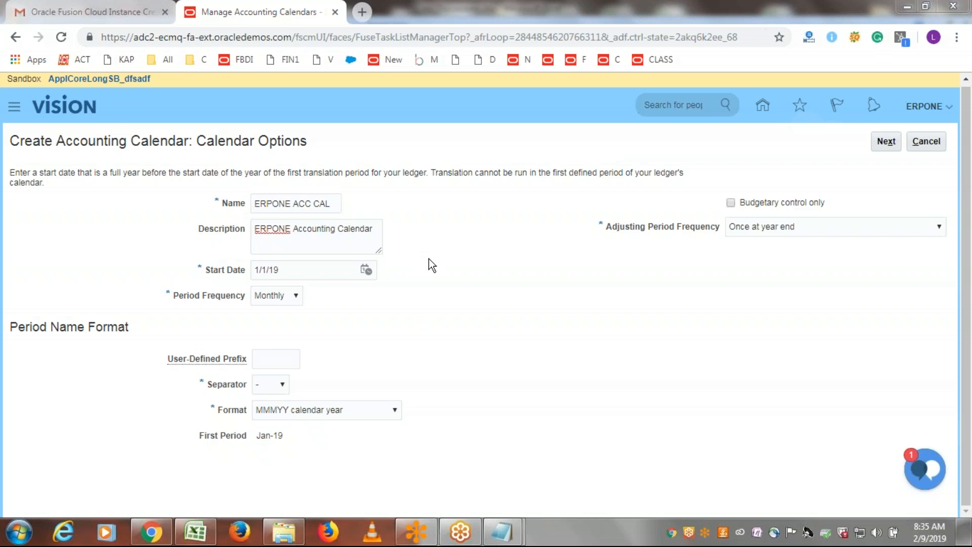
# - Review the note about the start date and translation, along with the available Adjusting Period Frequency options
pyautogui.moveTo(431, 172); pyautogui.dragTo(475, 173)
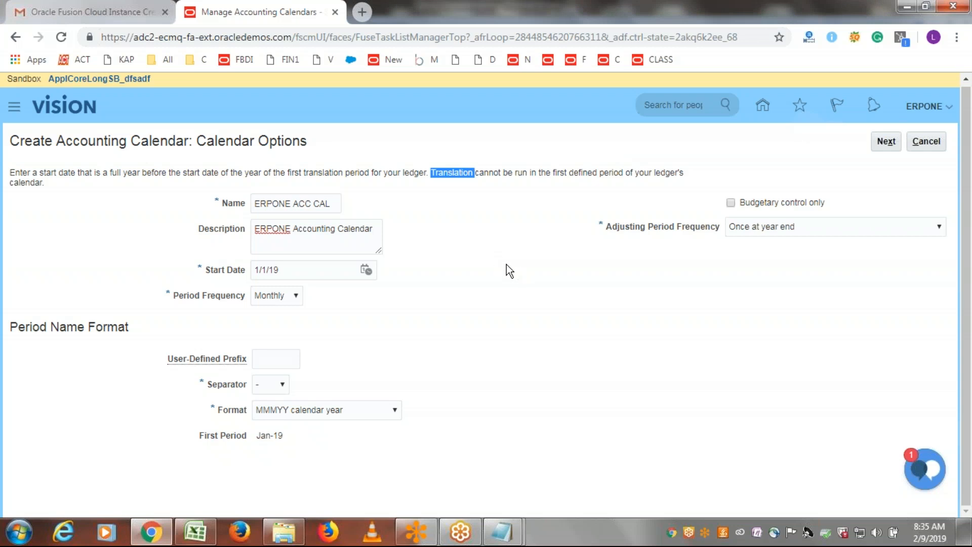
pyautogui.click(497, 232)
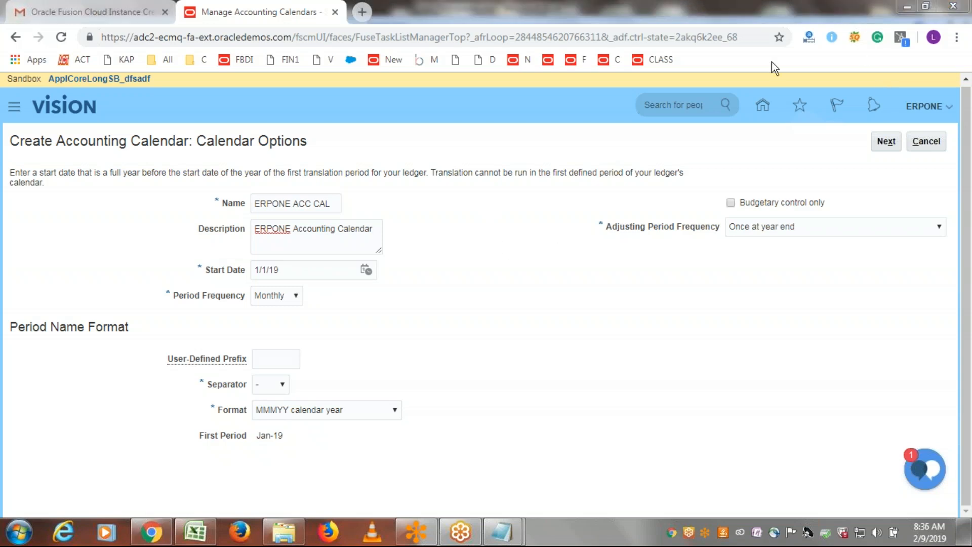
pyautogui.click(815, 227)
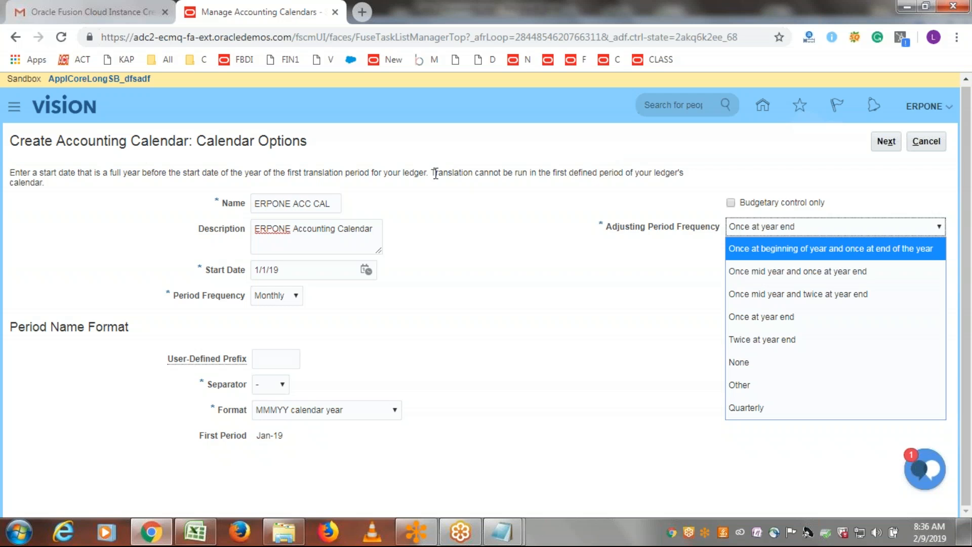
pyautogui.moveTo(688, 175); pyautogui.dragTo(64, 202)
pyautogui.moveTo(21, 180); pyautogui.dragTo(11, 174)
pyautogui.click(11, 180)
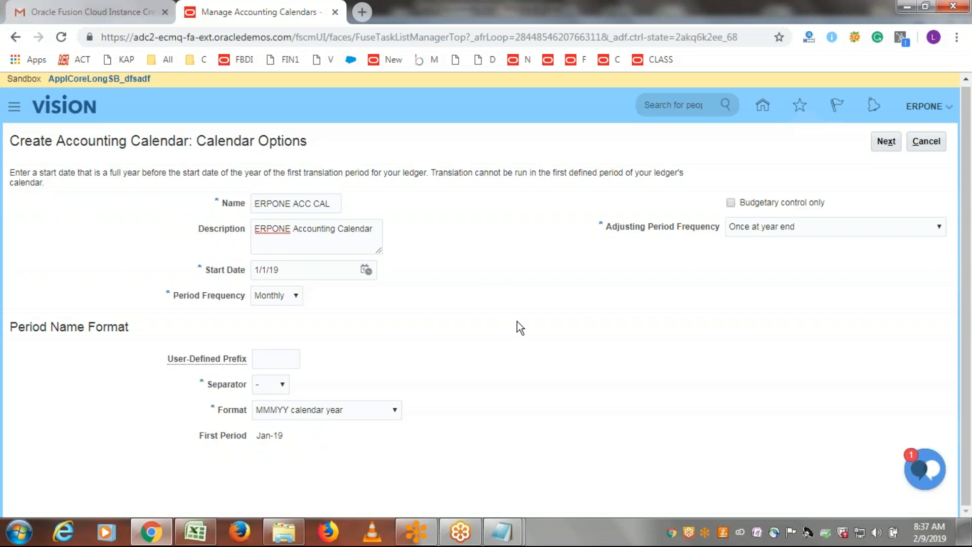
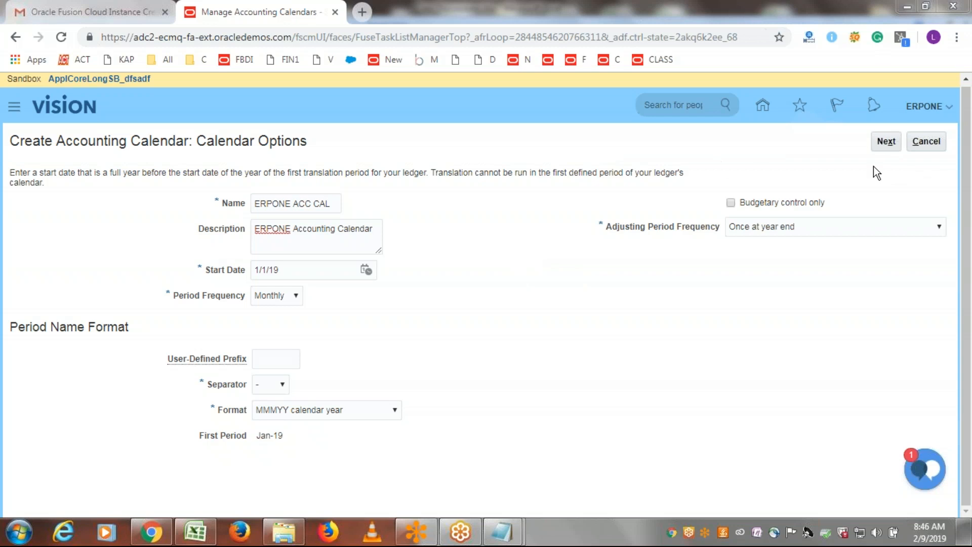
# - Continue to the Period Details stage and review the generated 2019 periods, including the adjusting period
pyautogui.click(880, 144)
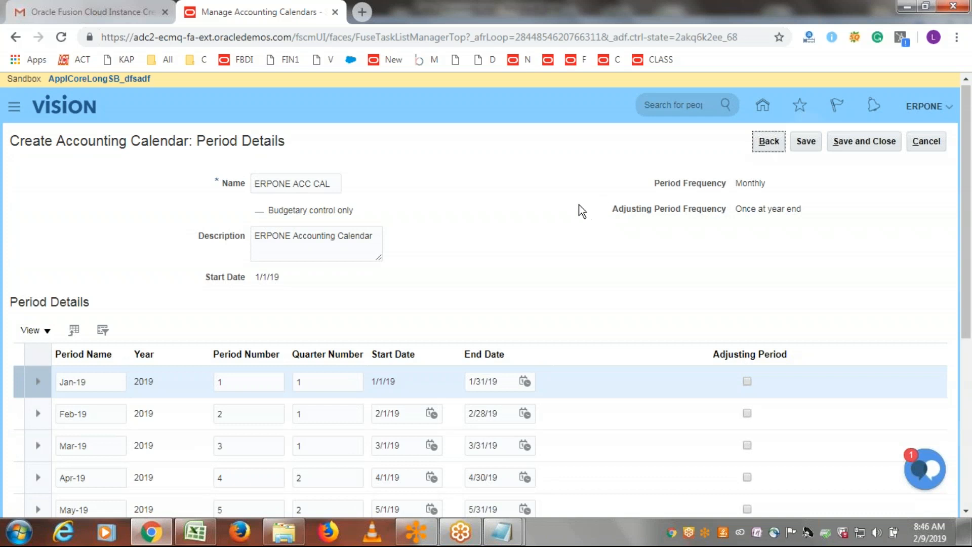
pyautogui.scroll(-4, 530, 236)
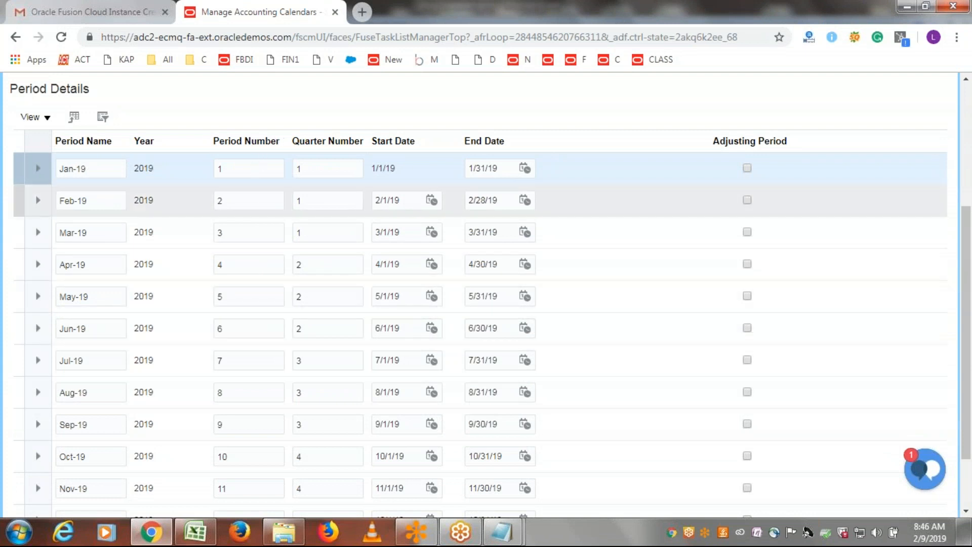
pyautogui.scroll(-3, 254, 412)
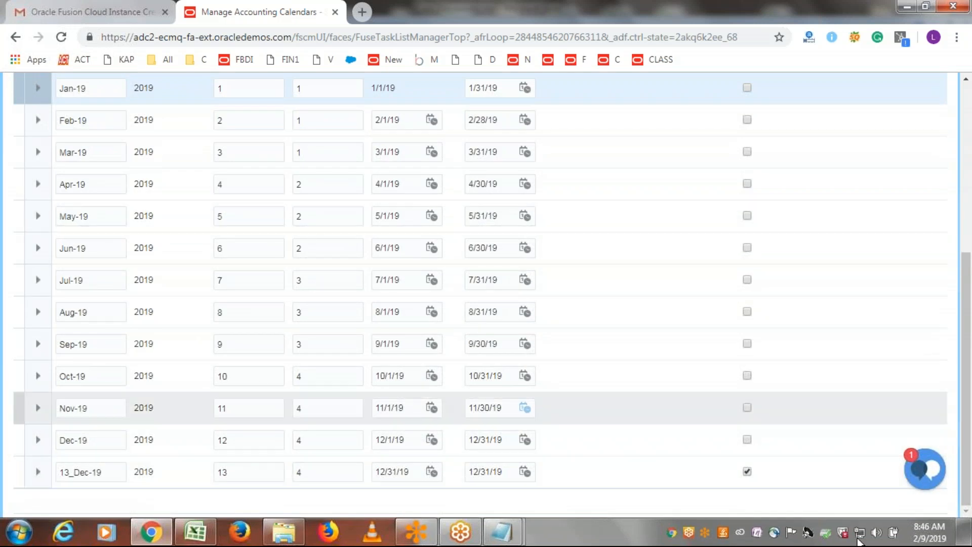
pyautogui.scroll(5, 791, 336)
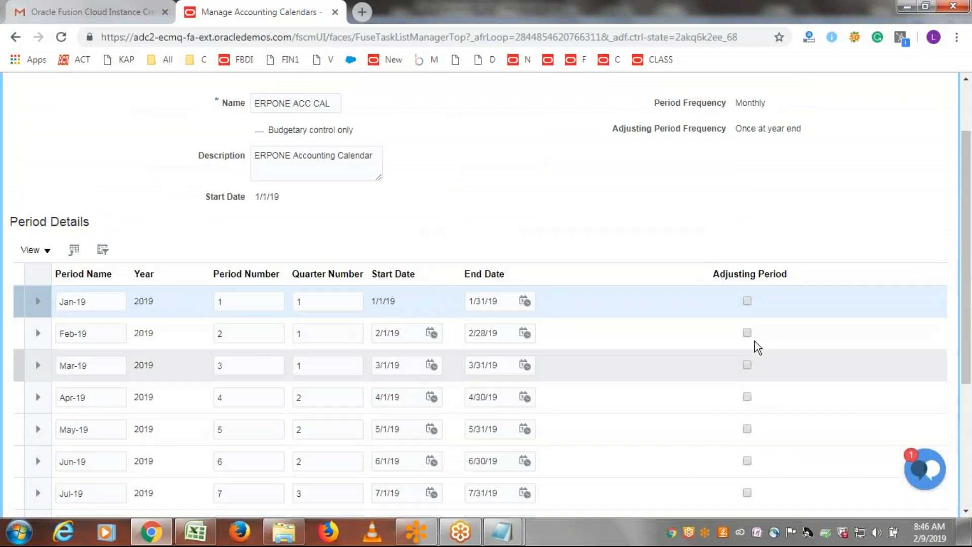
pyautogui.scroll(-5, 739, 484)
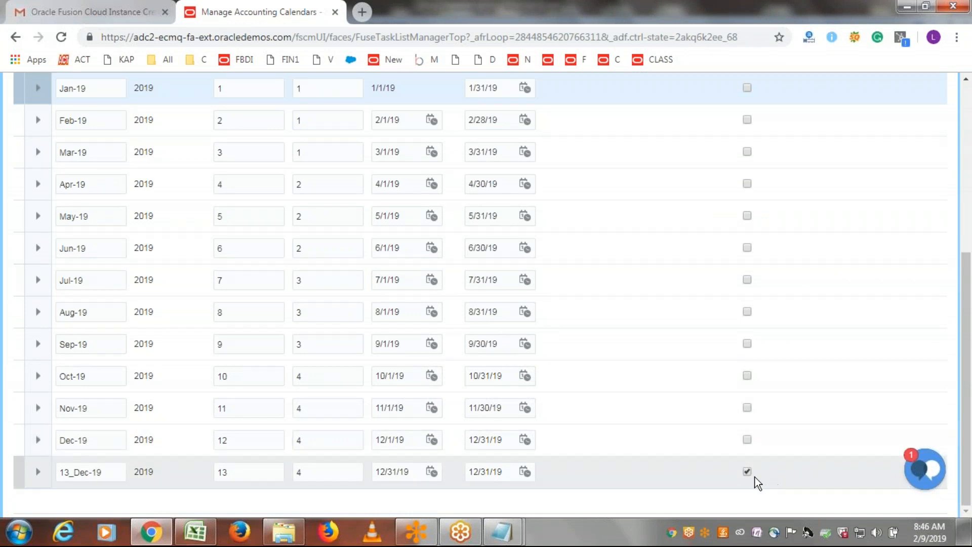
pyautogui.scroll(6, 627, 448)
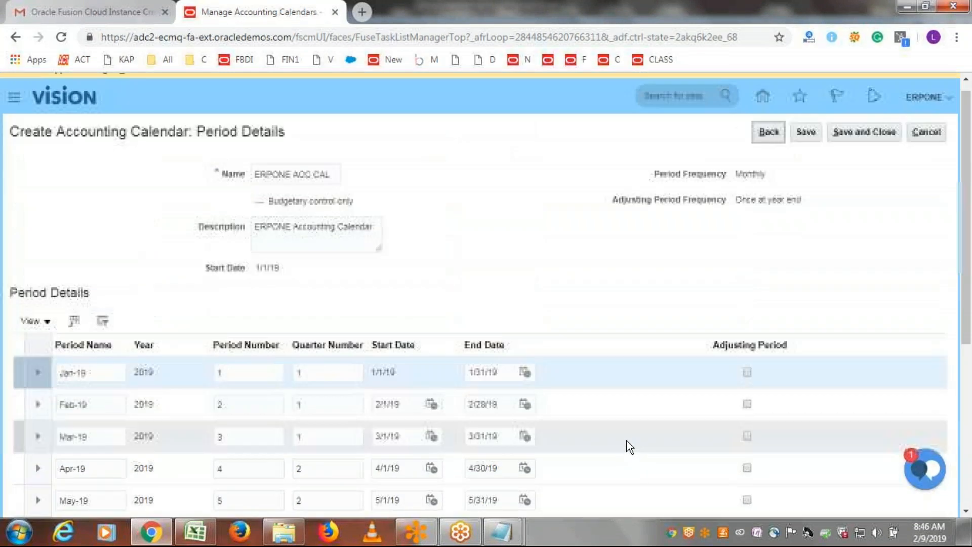
pyautogui.scroll(-3, 672, 402)
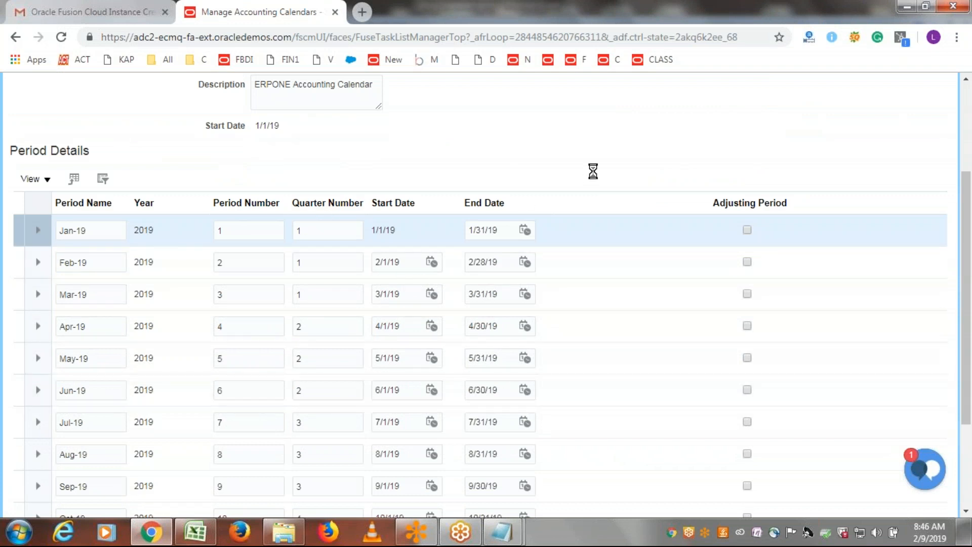
pyautogui.scroll(3, 593, 171)
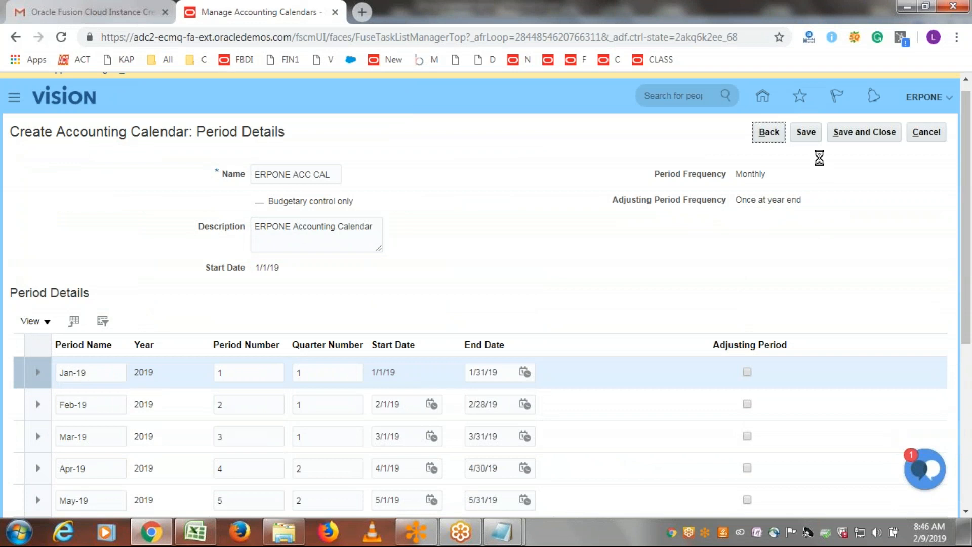
# - Save the ERPONE ACC CAL calendar and add the 2020 year to its period details
pyautogui.click(807, 133)
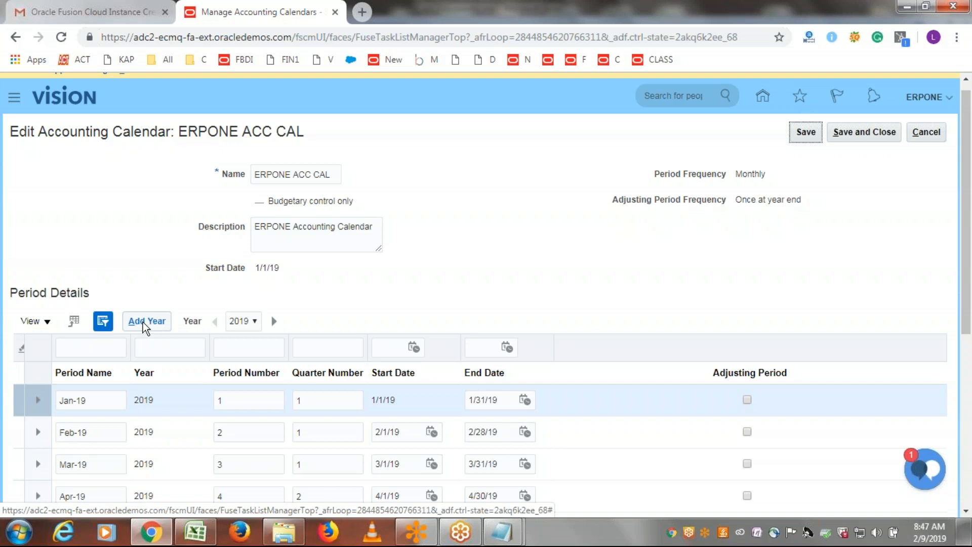
pyautogui.scroll(-4, 434, 286)
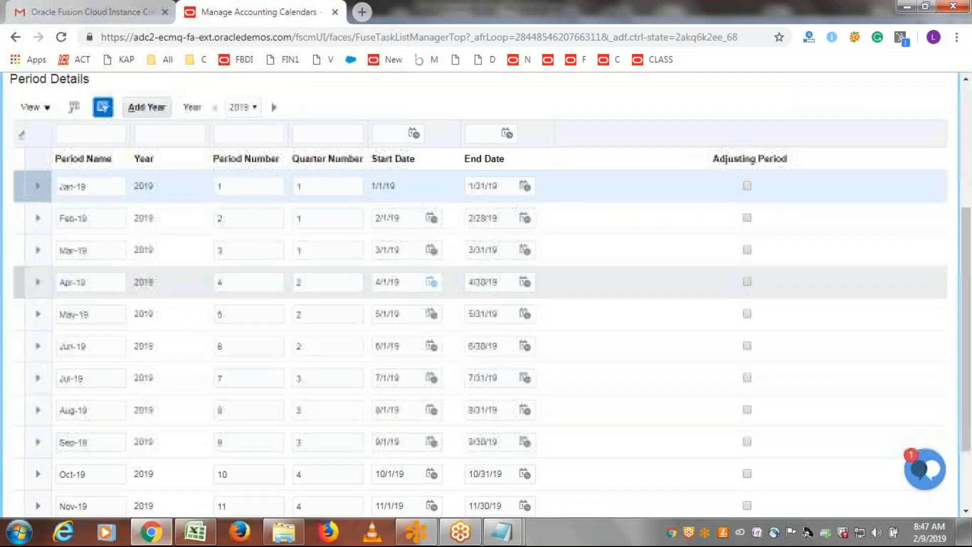
pyautogui.scroll(-2, 191, 311)
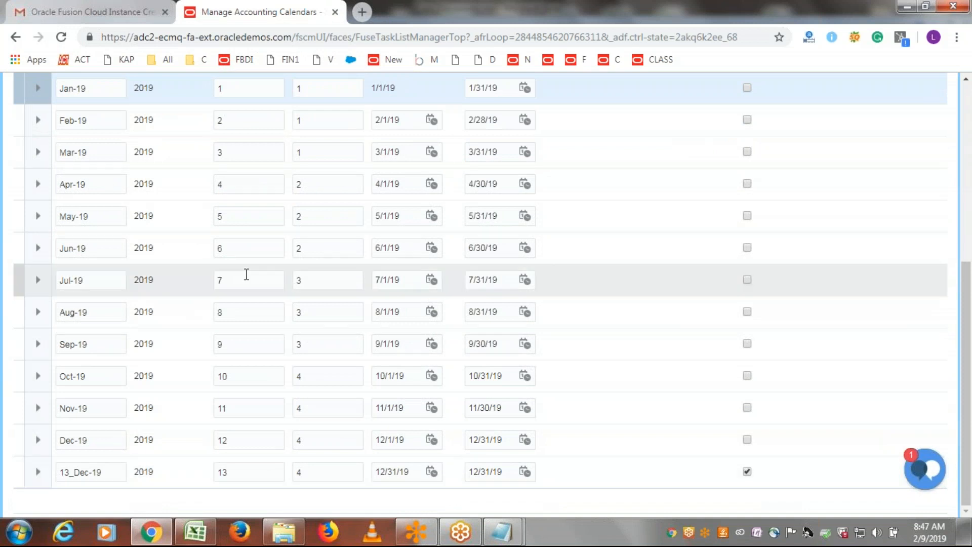
pyautogui.scroll(6, 246, 274)
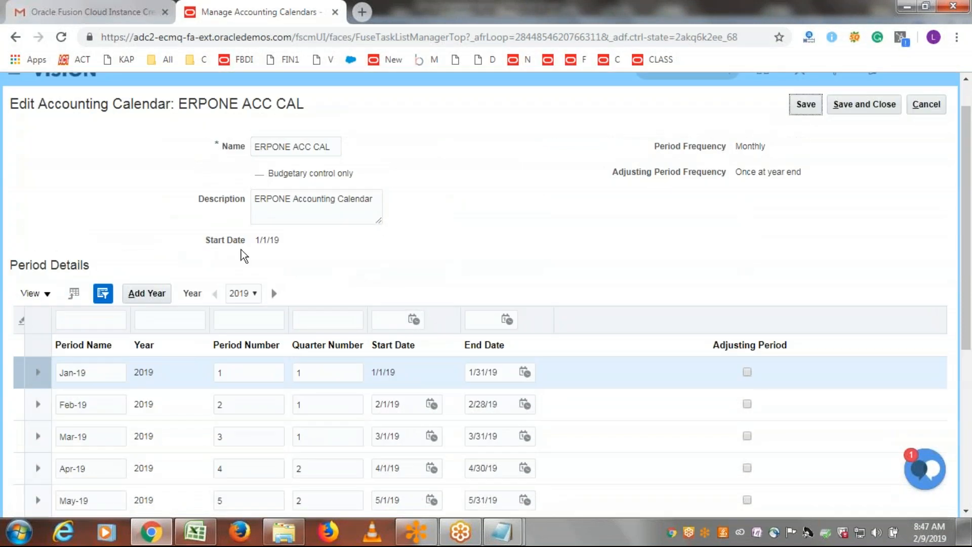
pyautogui.click(142, 294)
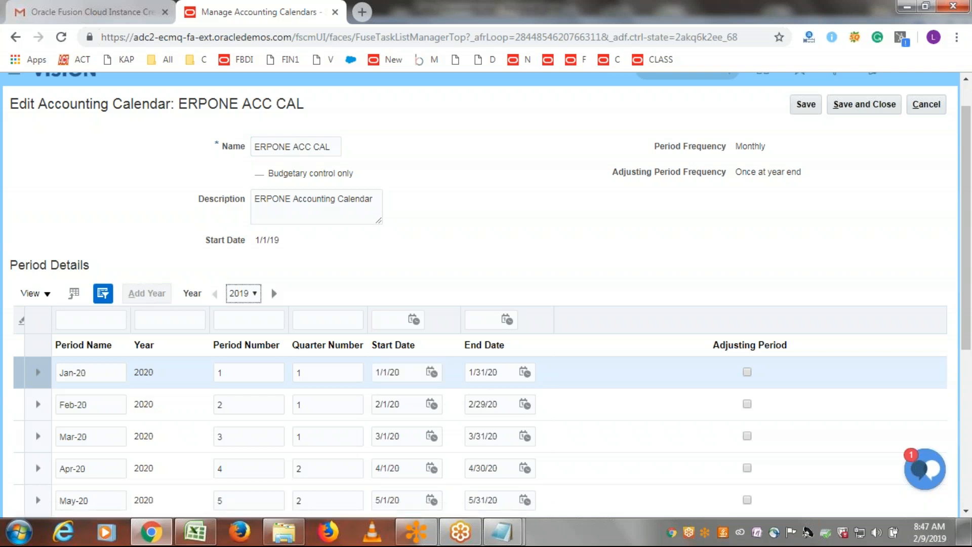
# - Examine the 2020 period rows through the adjusting period, the calendar's start date and frequency settings, and the end date of January 2020
pyautogui.scroll(-3, 470, 269)
pyautogui.scroll(-2, 468, 268)
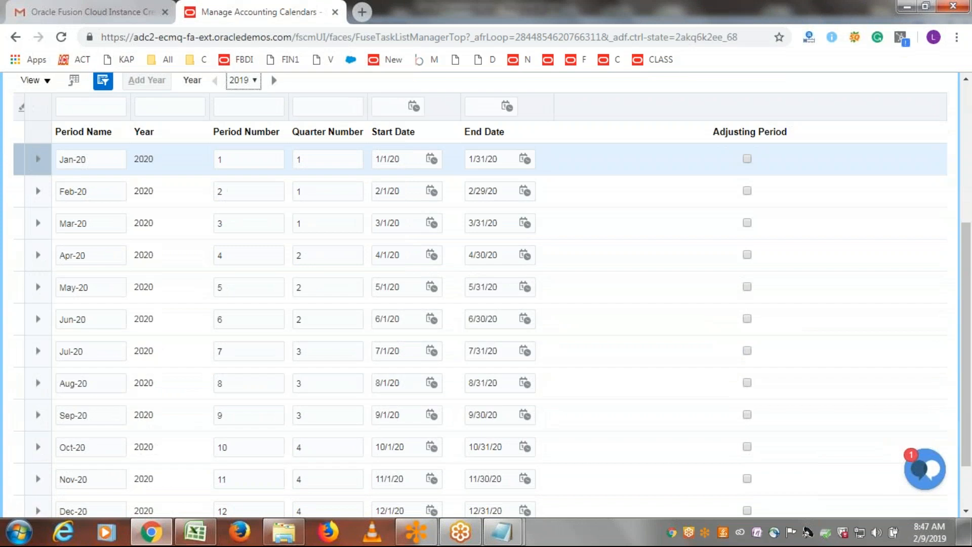
pyautogui.scroll(-1, 90, 286)
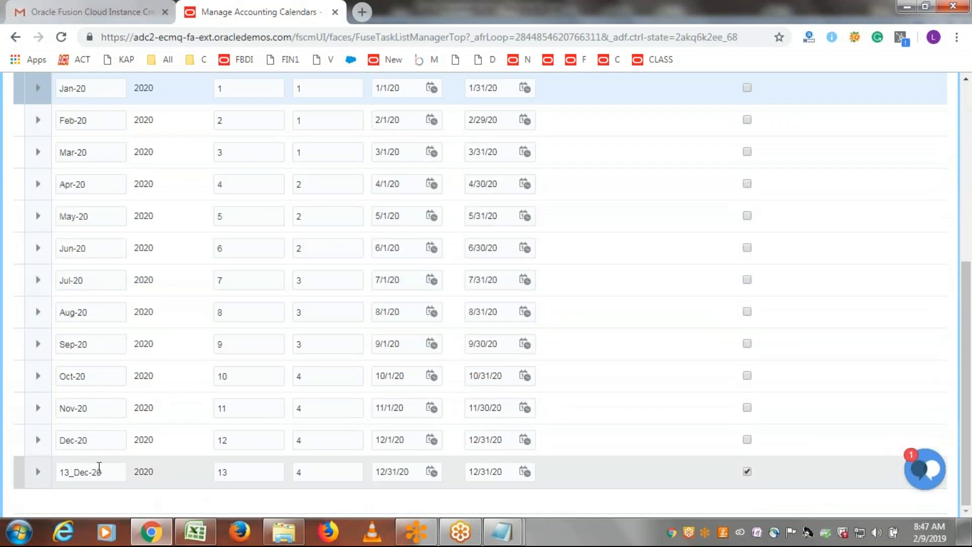
pyautogui.scroll(6, 98, 329)
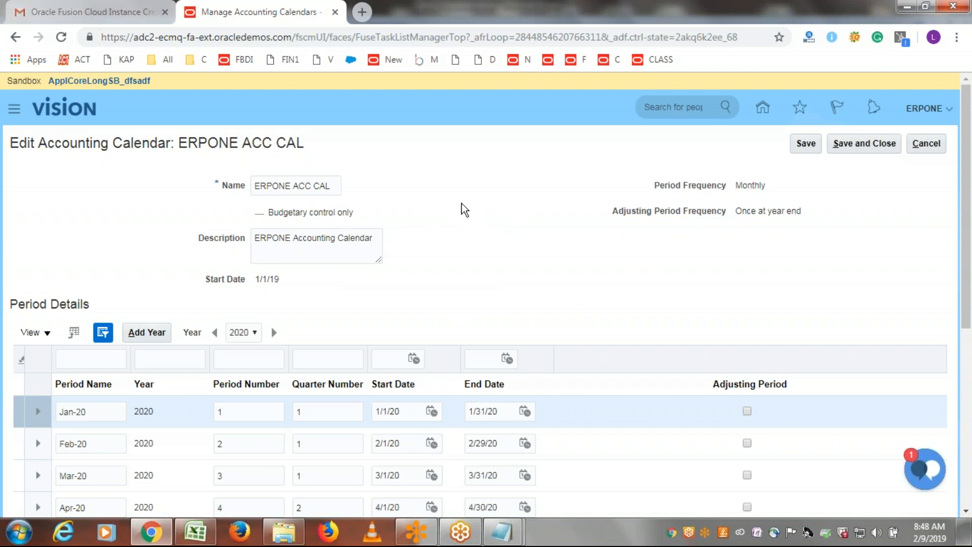
pyautogui.scroll(-1, 431, 207)
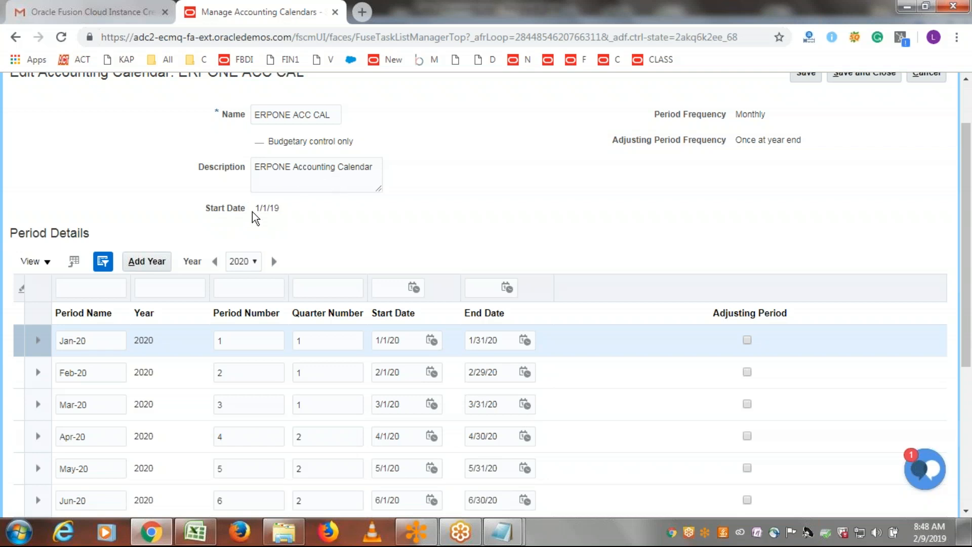
pyautogui.moveTo(253, 212); pyautogui.dragTo(279, 209)
pyautogui.scroll(3, 591, 267)
pyautogui.click(771, 210)
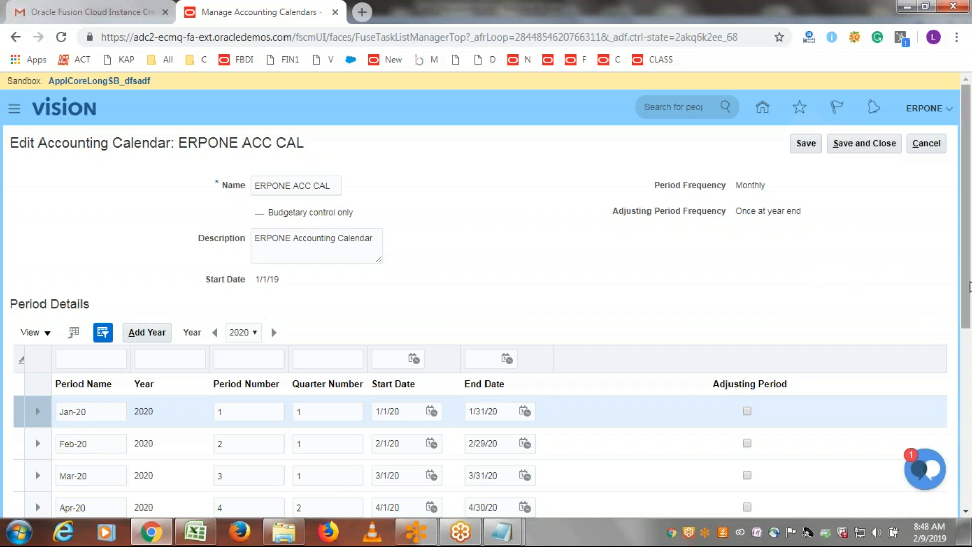
pyautogui.moveTo(969, 284); pyautogui.dragTo(971, 343)
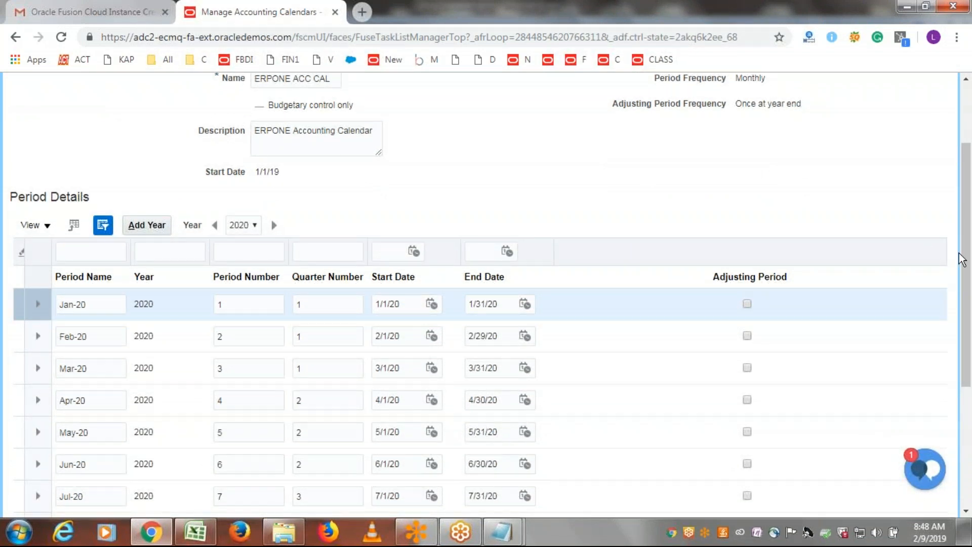
pyautogui.moveTo(970, 259); pyautogui.dragTo(971, 228)
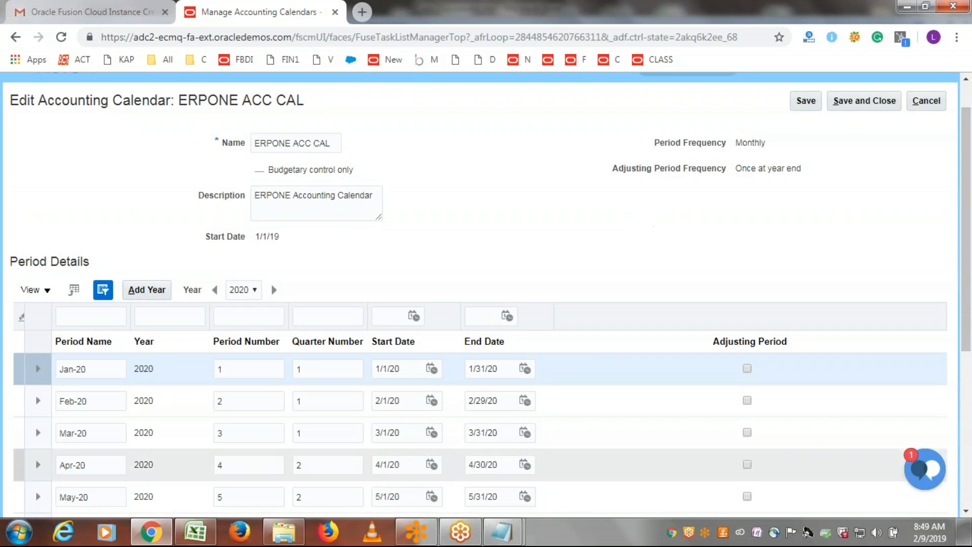
pyautogui.moveTo(488, 366); pyautogui.dragTo(482, 368)
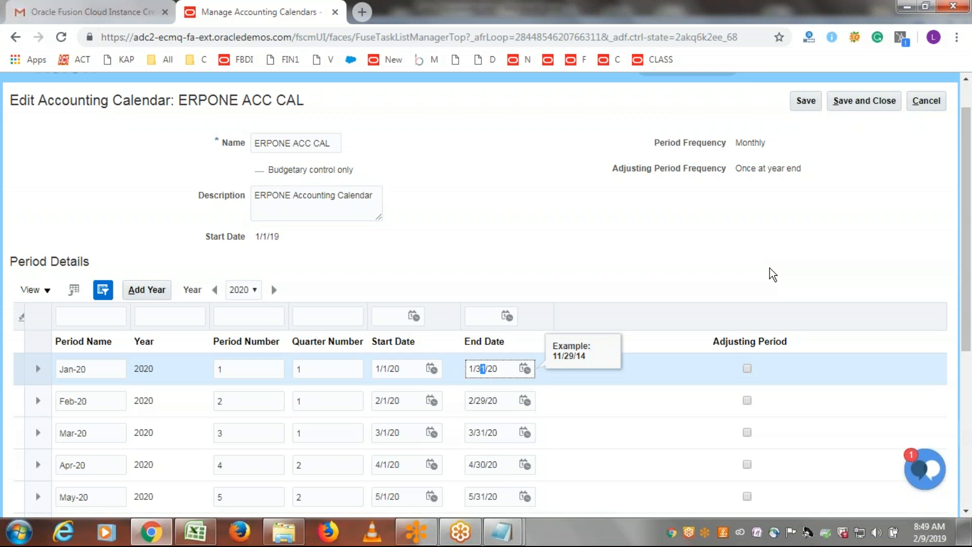
pyautogui.click(735, 249)
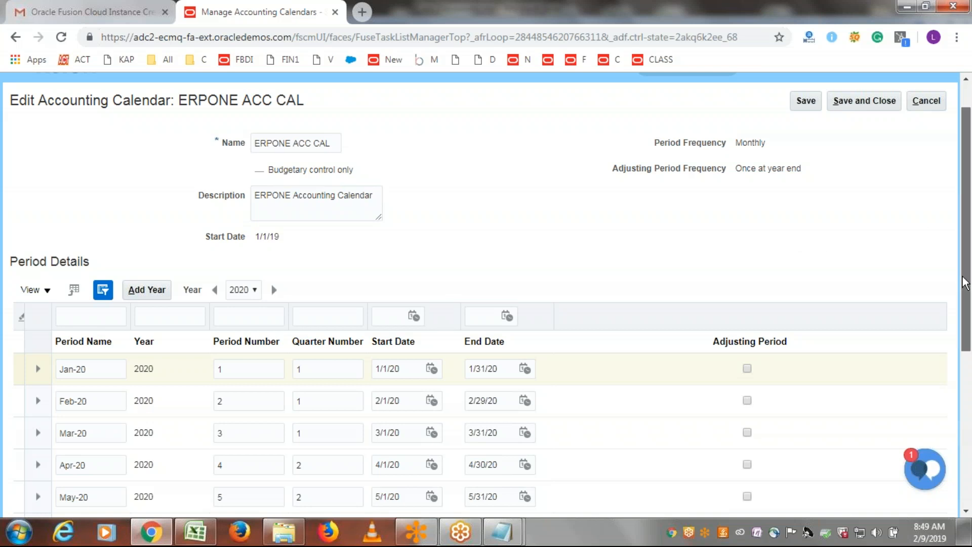
# - Review the ERPONE ACC CAL calendar's Period Frequency, and save and close the calendar
pyautogui.moveTo(965, 283); pyautogui.dragTo(967, 234)
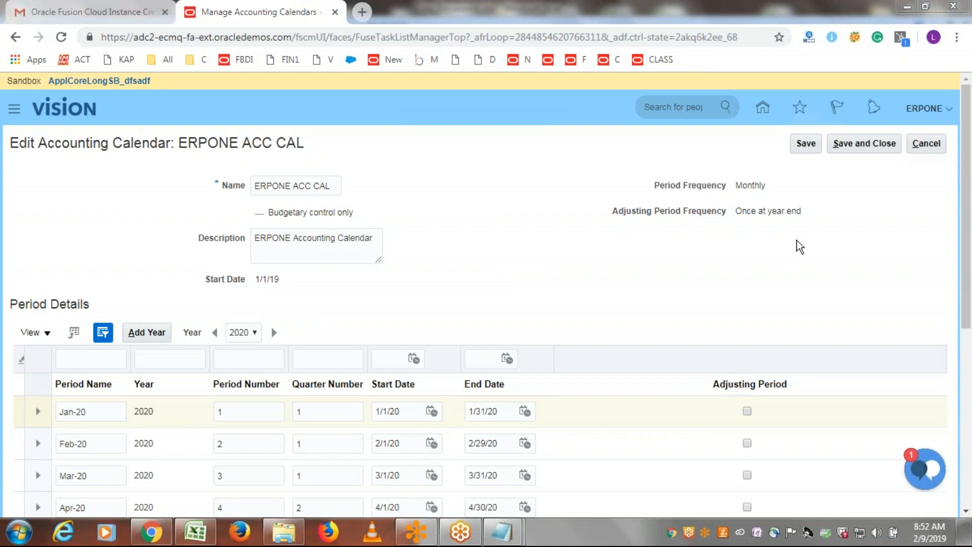
pyautogui.moveTo(655, 184); pyautogui.dragTo(775, 185)
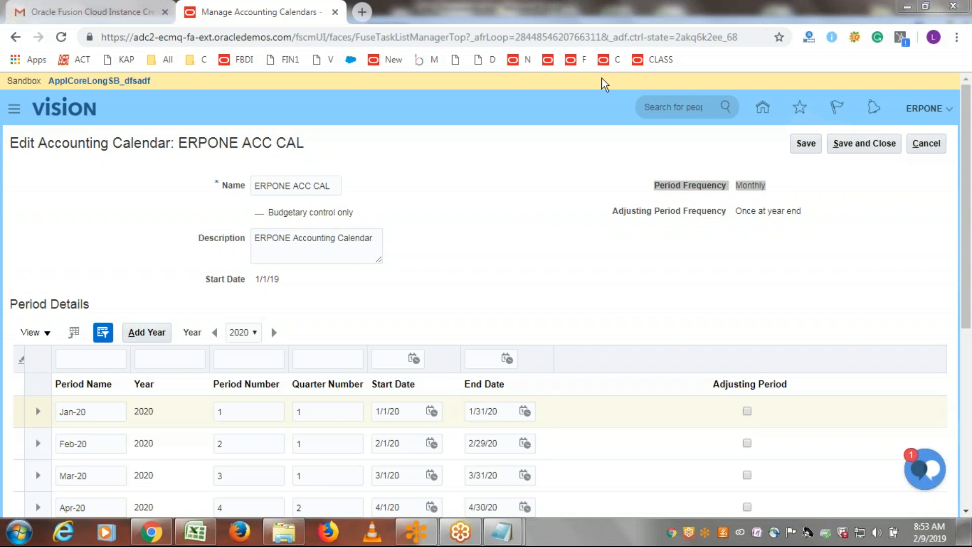
pyautogui.click(859, 147)
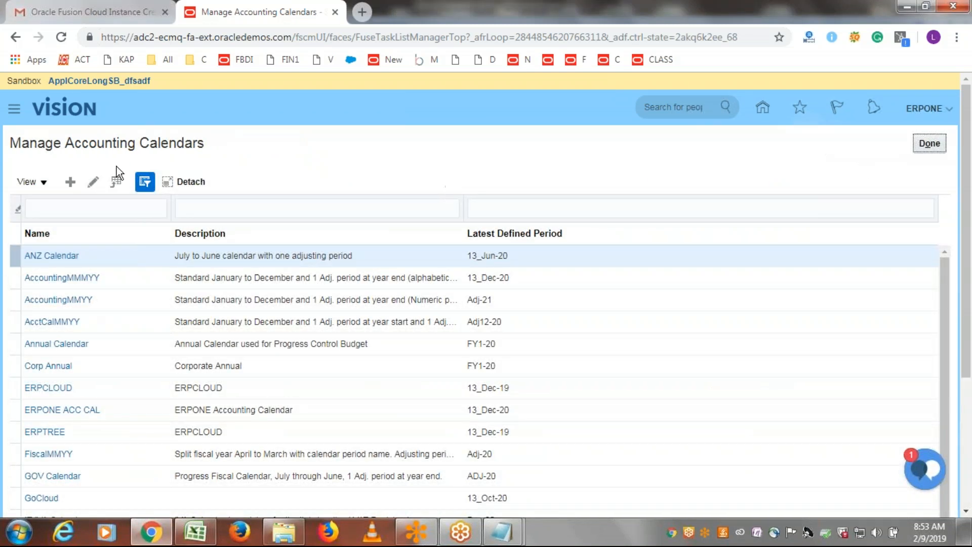
# - Review the Period Frequency options for a new accounting calendar without creating it, and finish managing accounting calendars
pyautogui.click(70, 182)
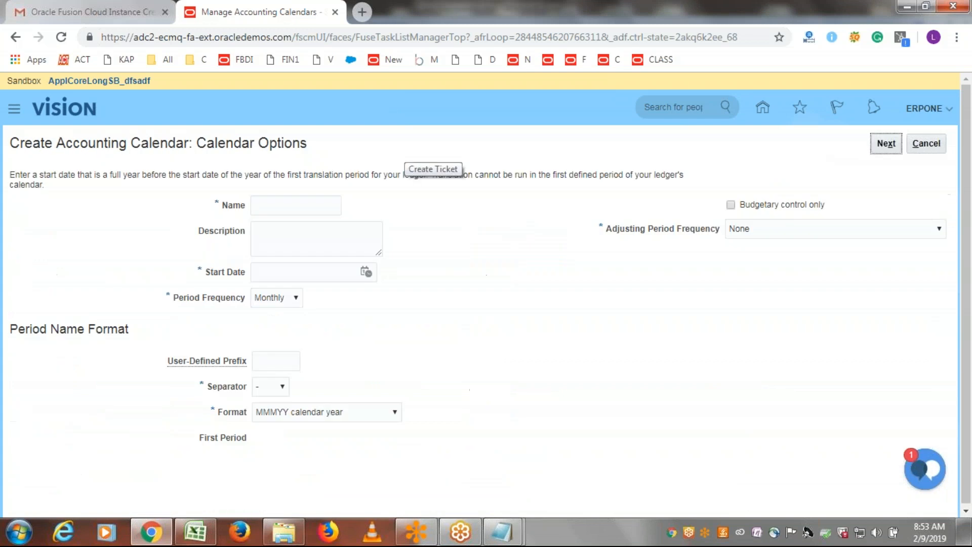
pyautogui.click(281, 297)
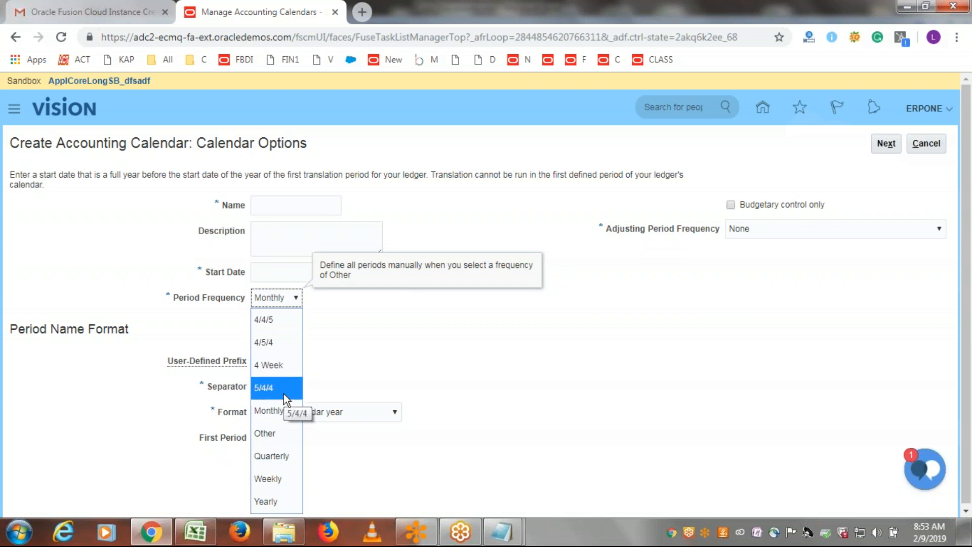
pyautogui.click(586, 347)
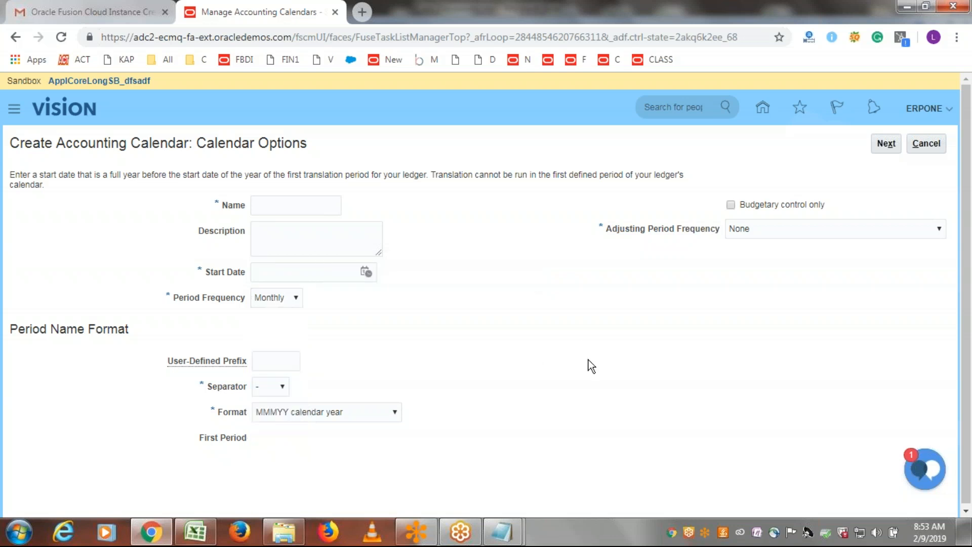
pyautogui.click(927, 144)
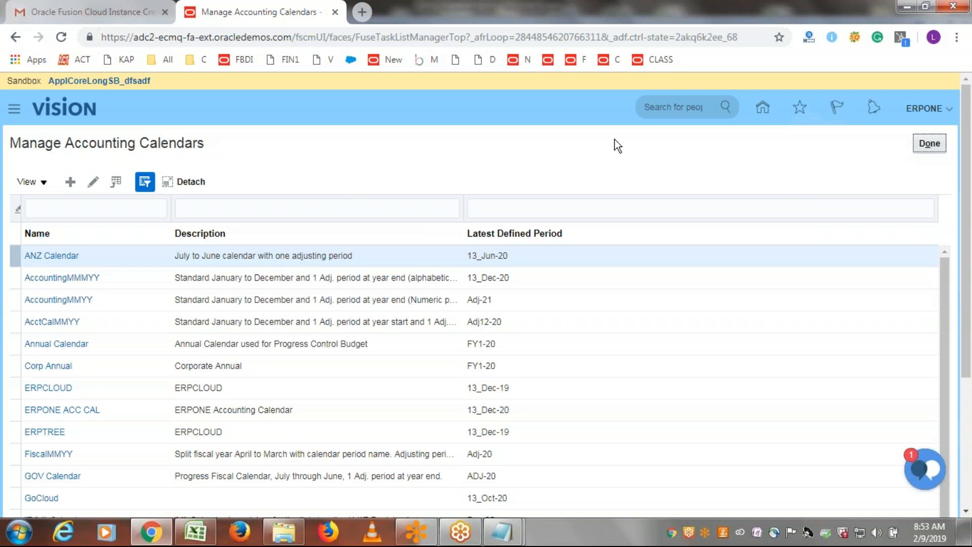
pyautogui.click(936, 143)
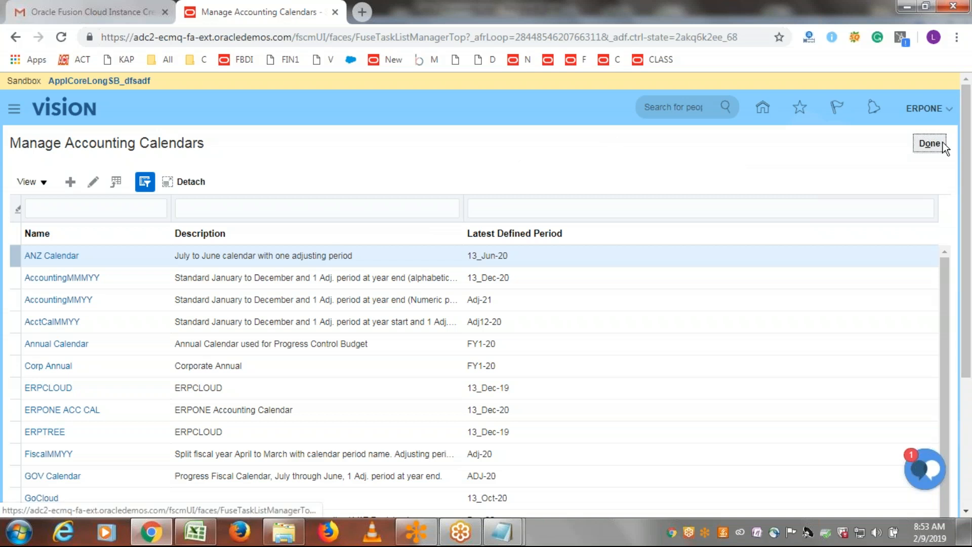
# - In the Class Discussions workbook in Excel, copy "Create Accounting Calendar" from A141 to A144 and enter "Primary Ledger" in A143
pyautogui.click(212, 540)
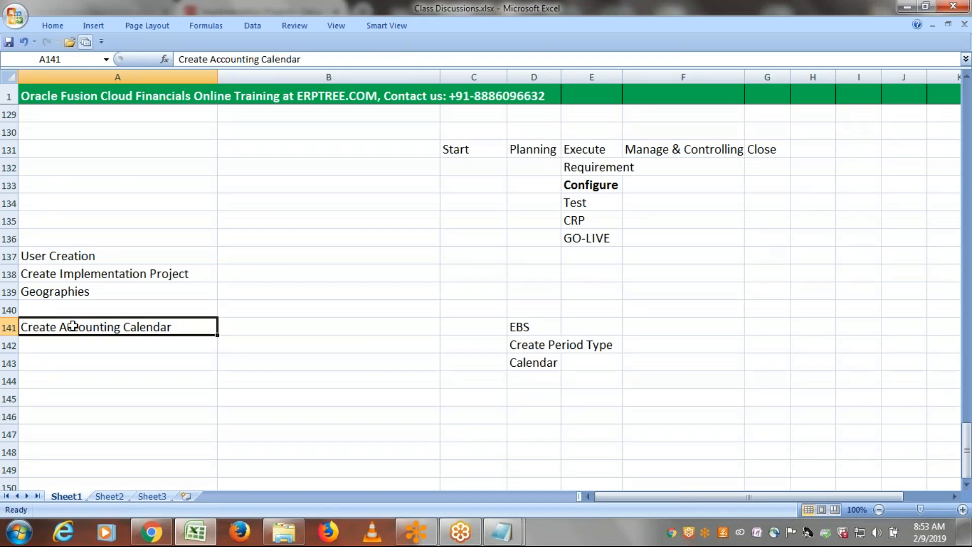
pyautogui.hotkey('ctrl', 'c')
pyautogui.click(99, 378)
pyautogui.hotkey('ctrl', 'v')
pyautogui.click(93, 364)
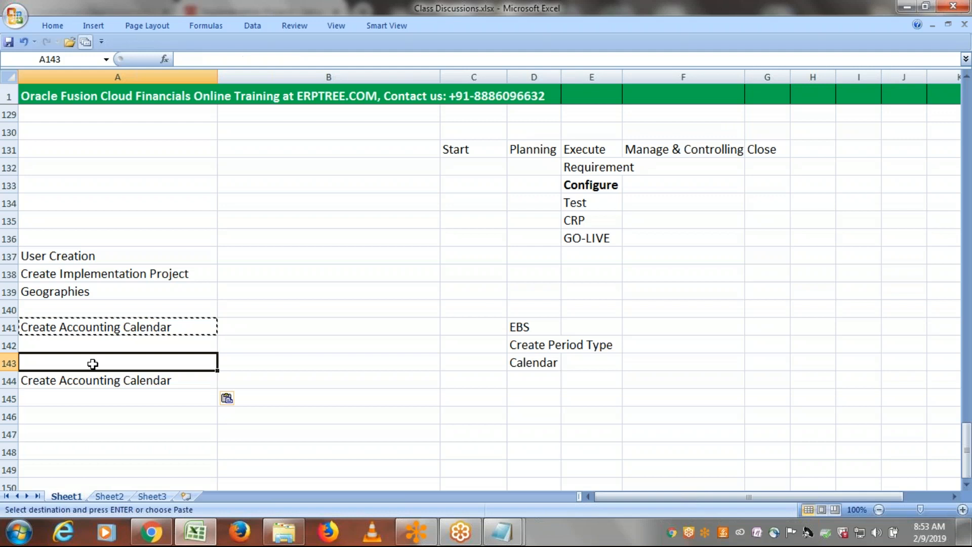
pyautogui.write('Pri')
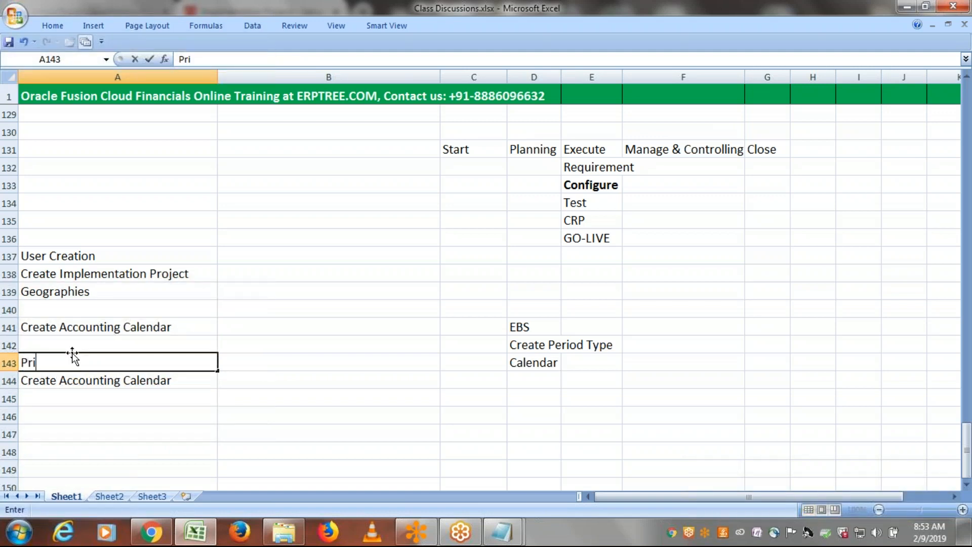
pyautogui.write('mary Ledger')
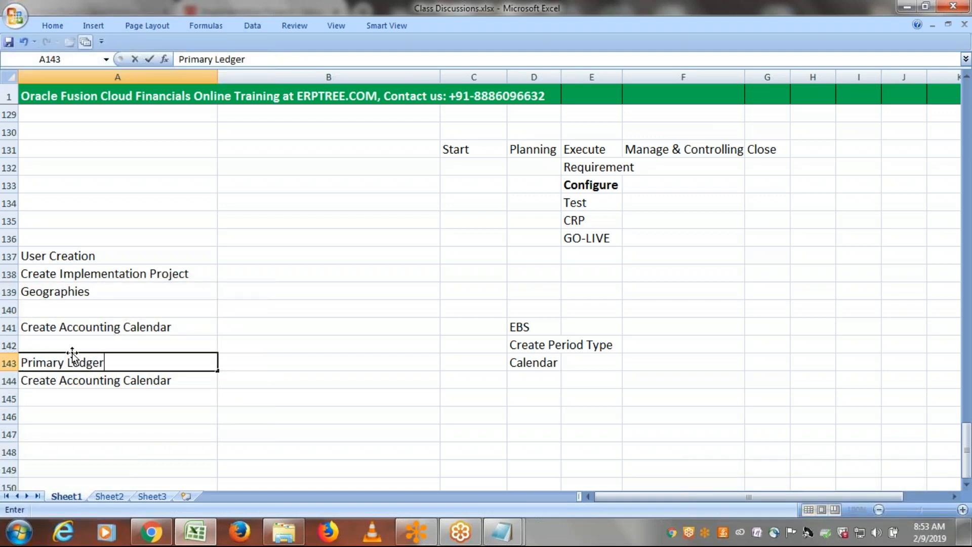
# - Clear the original "Create Accounting Calendar" entry in A141 and make the "Primary Ledger" heading in A143 bold
pyautogui.click(163, 325)
pyautogui.press('Delete')
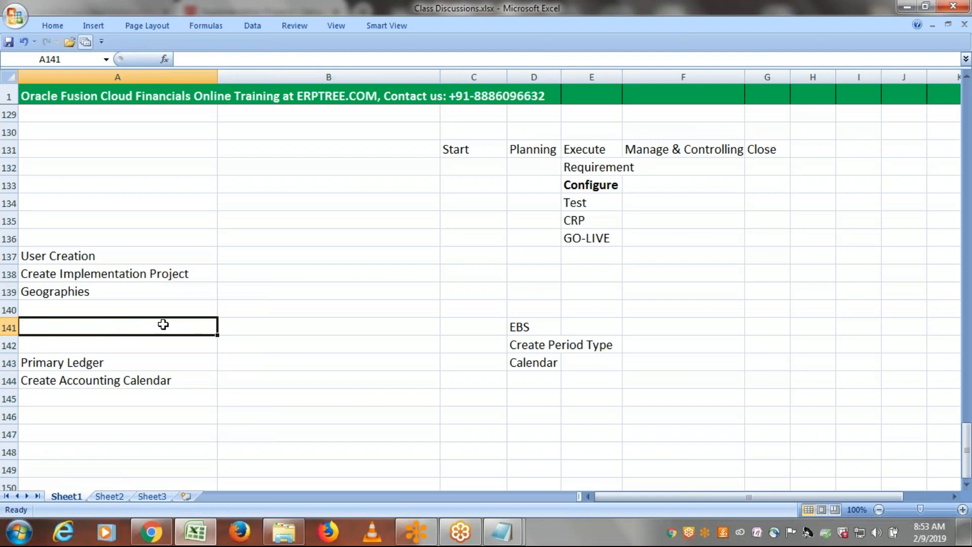
pyautogui.click(121, 359)
pyautogui.hotkey('ctrl', 'b')
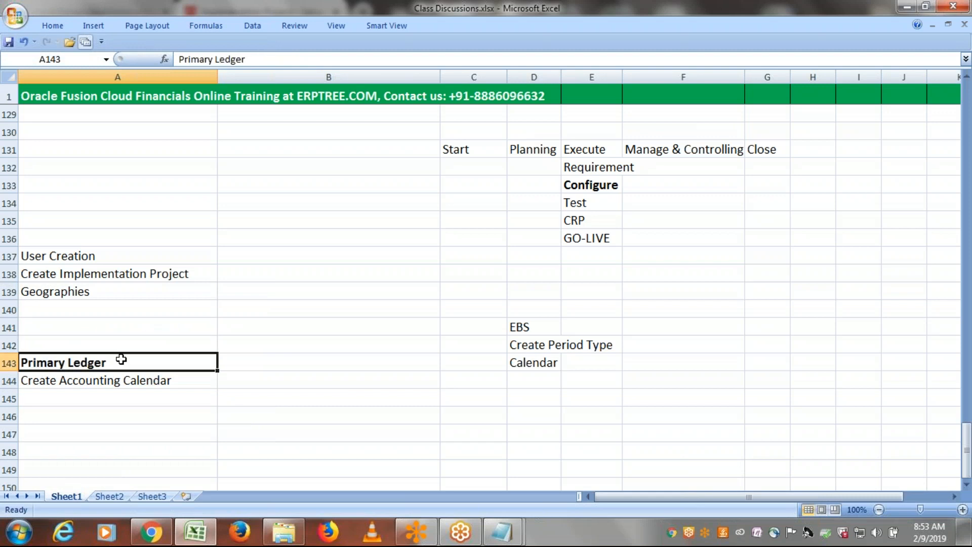
# - Enter "Currency" in A145 and "Chart of Account" in A146 under the Primary Ledger heading, and save the workbook
pyautogui.click(191, 398)
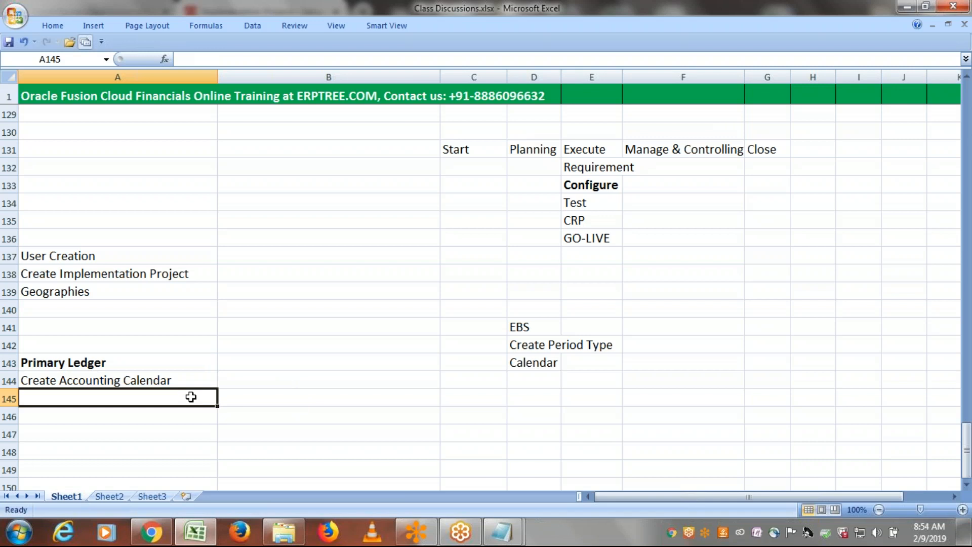
pyautogui.write('Cu')
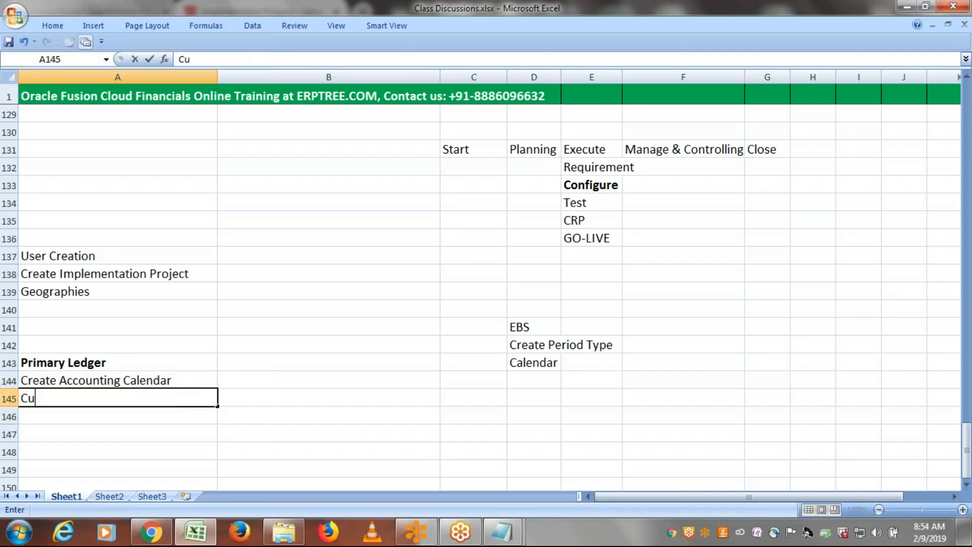
pyautogui.write('rrency')
pyautogui.press('Tab')
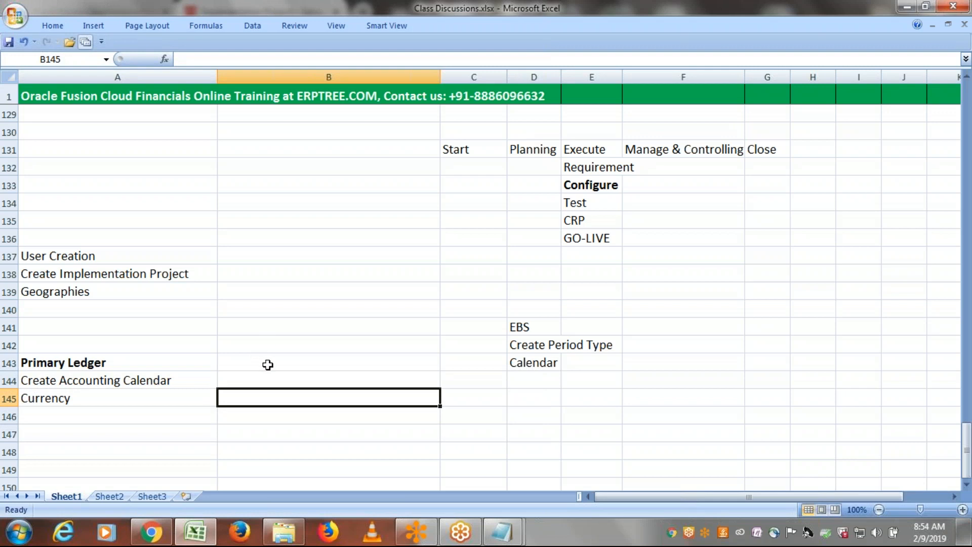
pyautogui.click(104, 398)
pyautogui.click(115, 413)
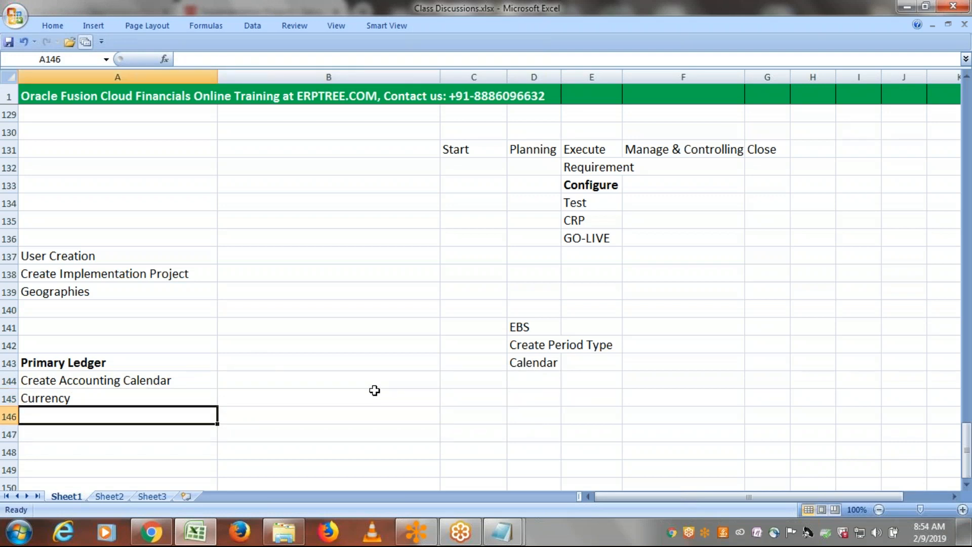
pyautogui.write('Chart of Account')
pyautogui.hotkey('ctrl', 's')
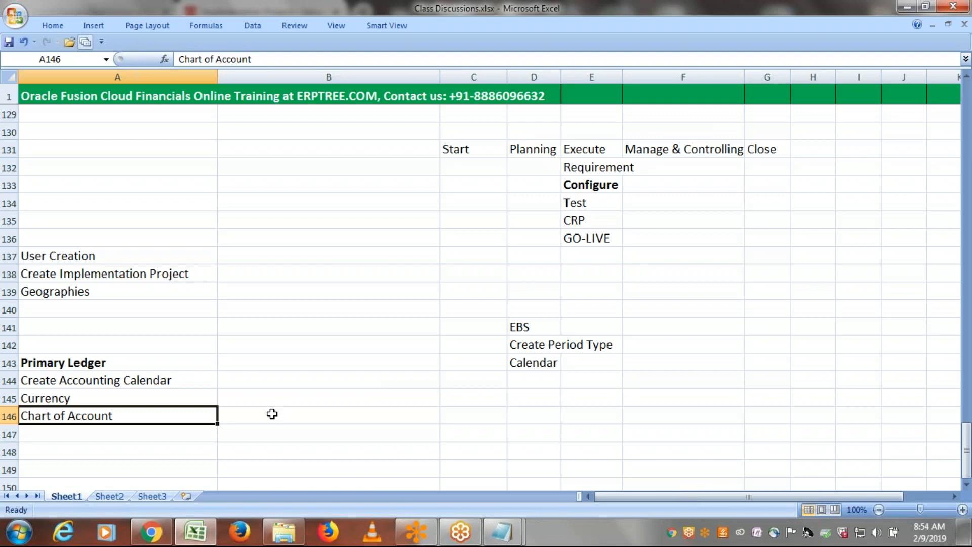
# - Enter "Accounting Method" in A147 as the last component of the Primary Ledger list
pyautogui.click(102, 433)
pyautogui.write('Accounting Met')
pyautogui.click(102, 433)
pyautogui.write('o')
pyautogui.press('BackSpace')
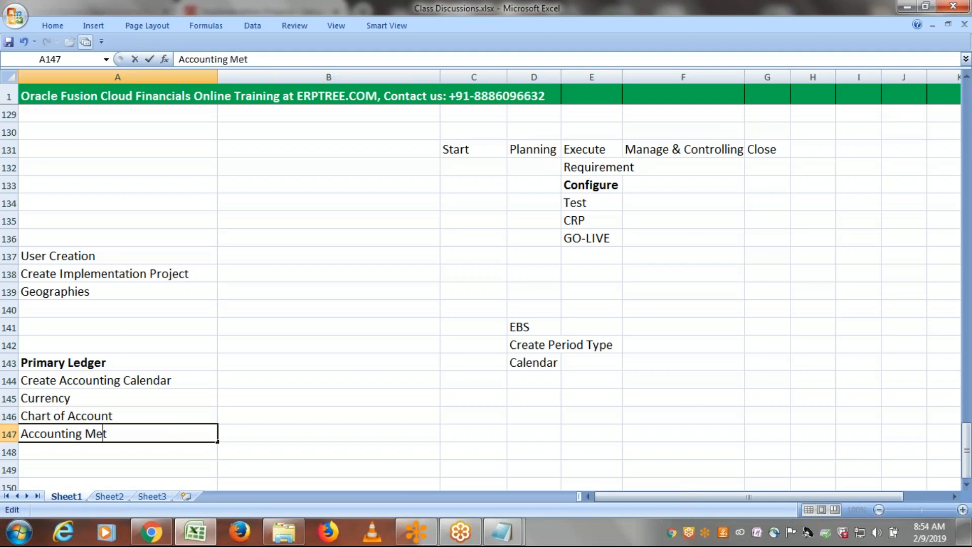
pyautogui.write('hod')
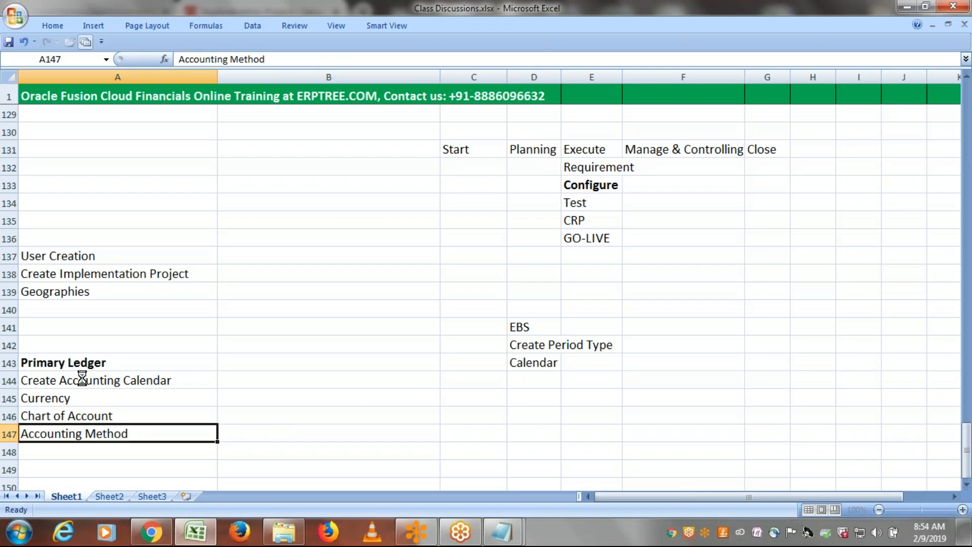
# - Mark the Create Accounting Calendar item as "Done" in B144 and save the workbook
pyautogui.moveTo(82, 379); pyautogui.dragTo(82, 425)
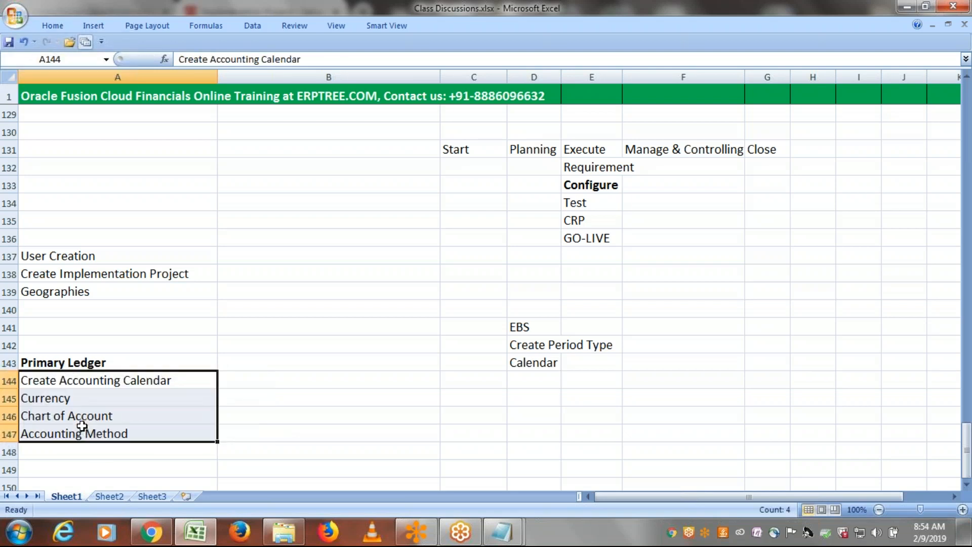
pyautogui.click(78, 365)
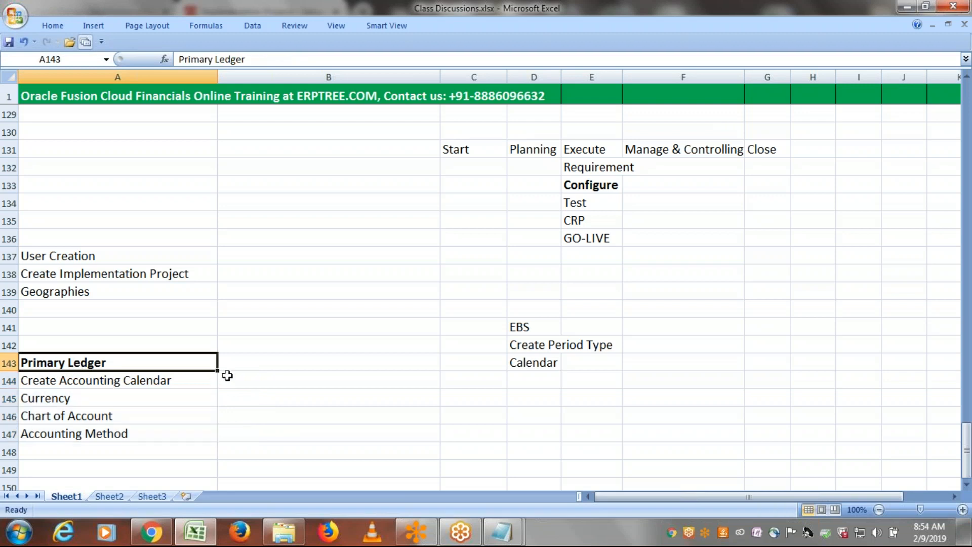
pyautogui.click(226, 375)
pyautogui.write('Done')
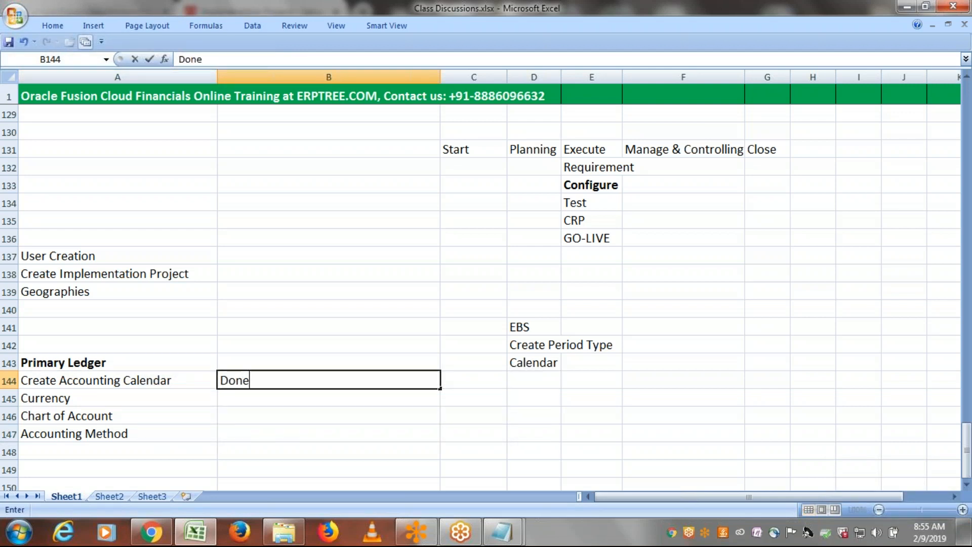
pyautogui.press('Tab')
pyautogui.click(94, 401)
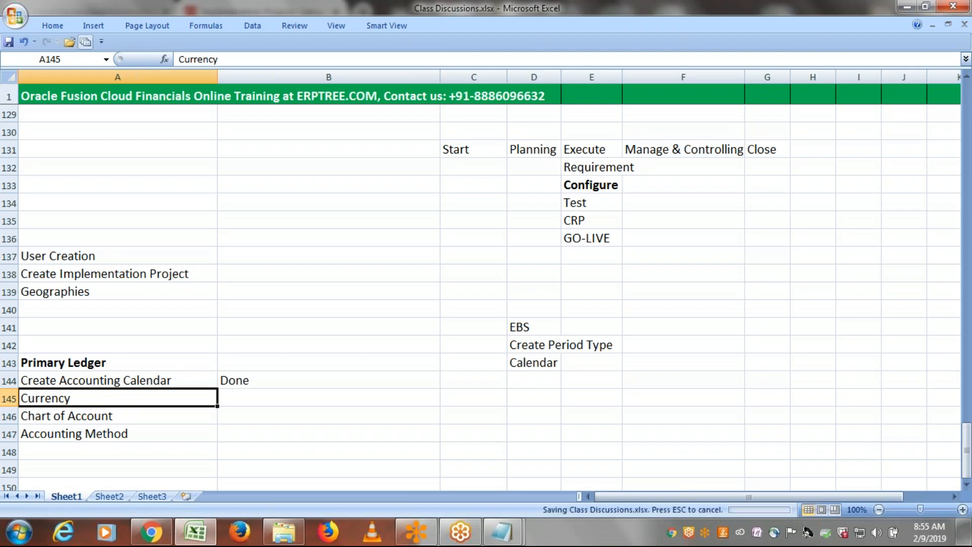
# - Note the two currency types beside the Currency item by entering "Functional Currency" in D145 and "Foreign Currency" in D146
pyautogui.scroll(-2, 282, 372)
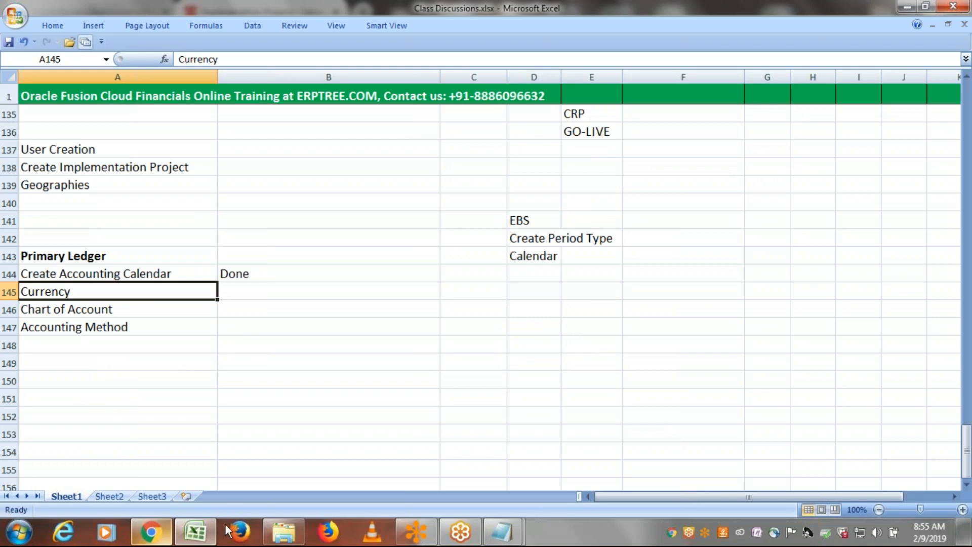
pyautogui.click(542, 295)
pyautogui.write('Functional')
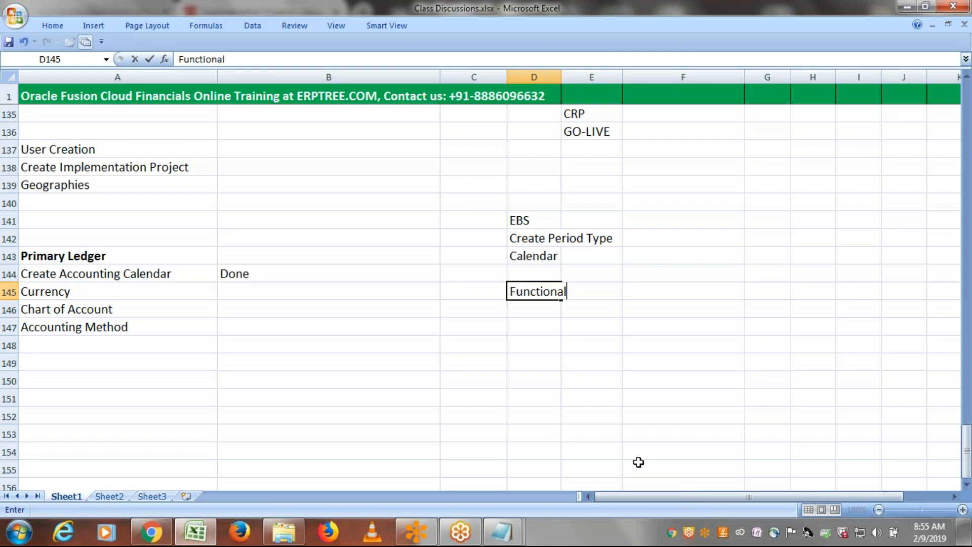
pyautogui.write(' CCu')
pyautogui.press('BackSpace')
pyautogui.press('BackSpace')
pyautogui.write('urrency')
pyautogui.press('Return')
pyautogui.write('F')
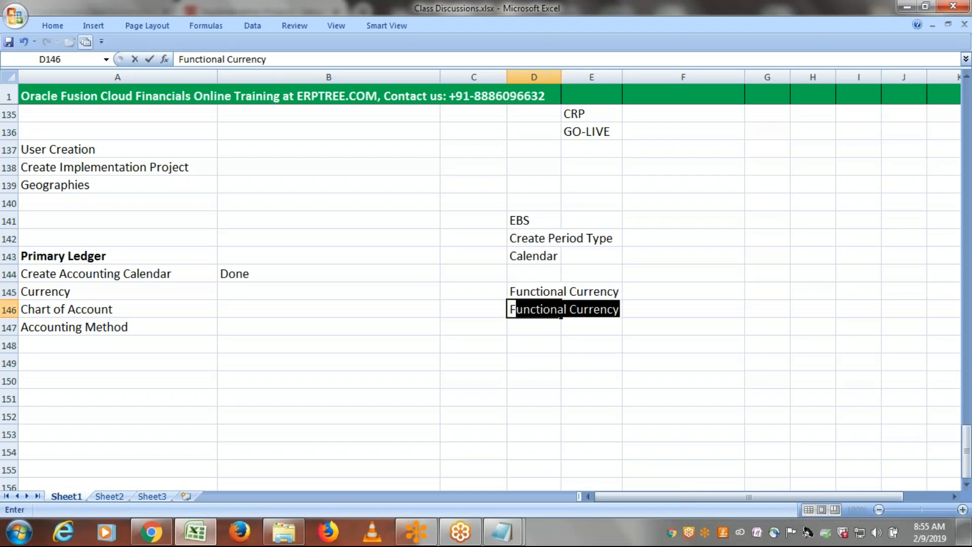
pyautogui.write('oreign Currency')
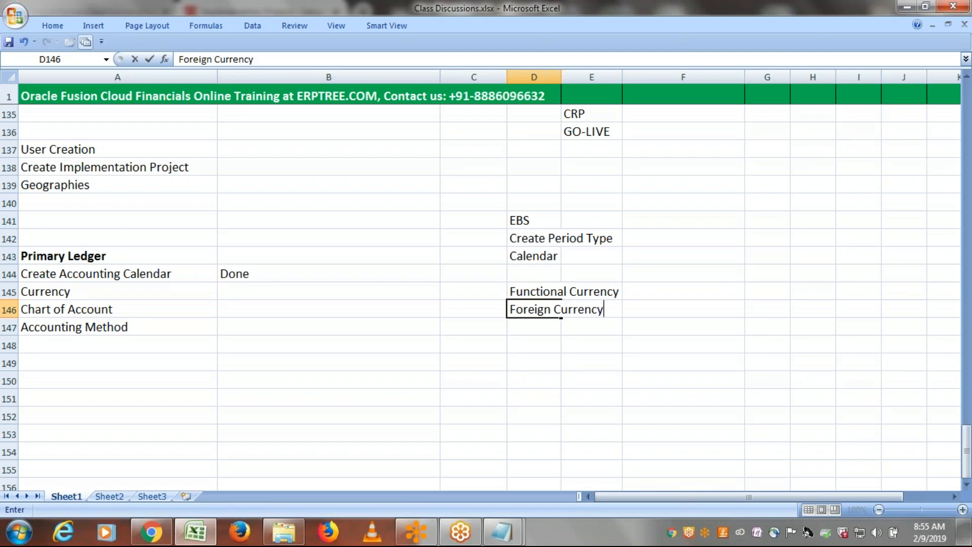
pyautogui.press('Tab')
pyautogui.click(523, 328)
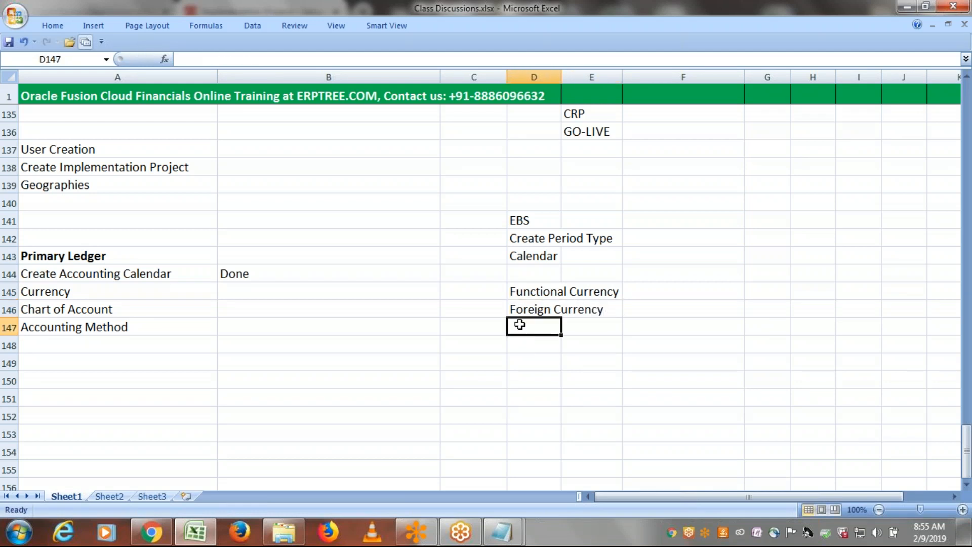
# - Save the workbook while going over the Functional Currency, Foreign Currency, Currency and Primary Ledger entries
pyautogui.click(520, 293)
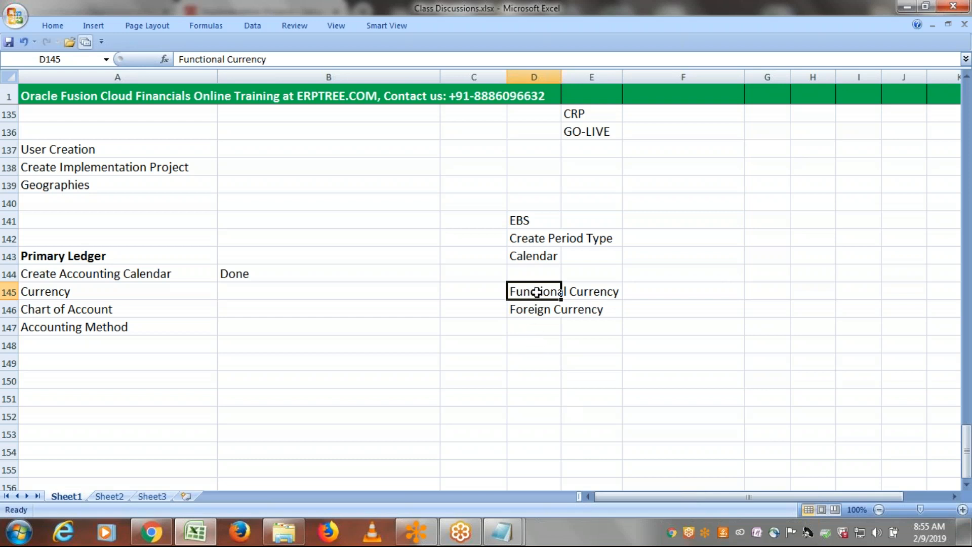
pyautogui.click(540, 310)
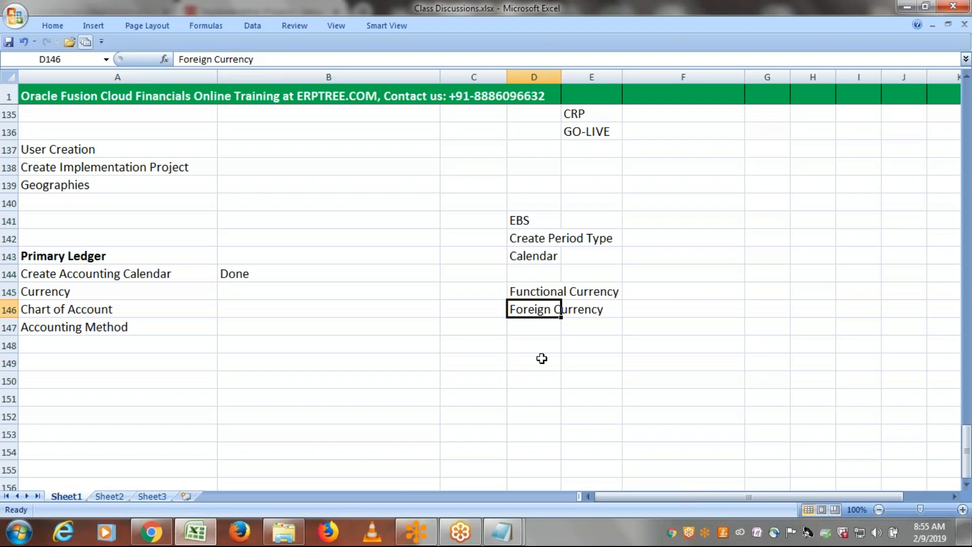
pyautogui.hotkey('ctrl', 's')
pyautogui.click(525, 292)
pyautogui.click(539, 307)
pyautogui.click(105, 292)
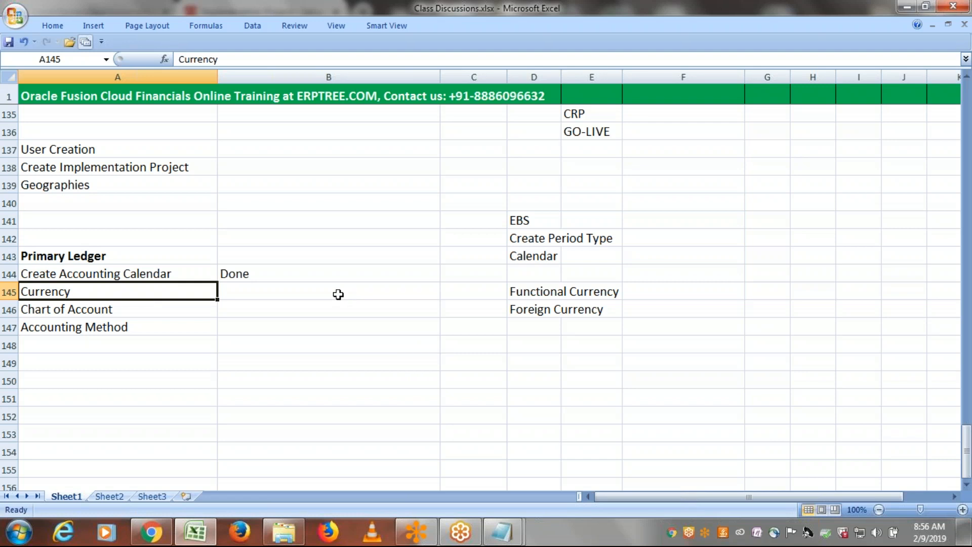
pyautogui.hotkey('ctrl', 's')
pyautogui.click(550, 289)
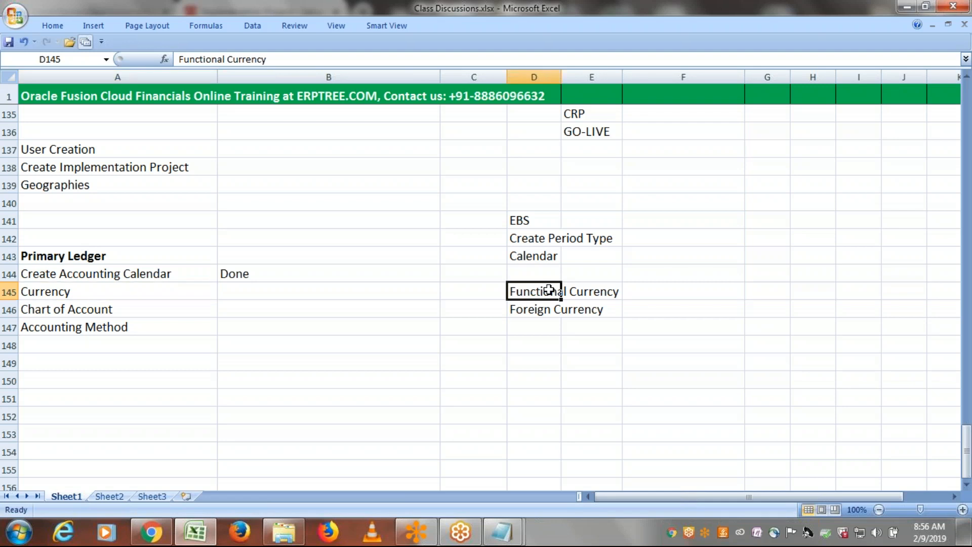
pyautogui.click(40, 260)
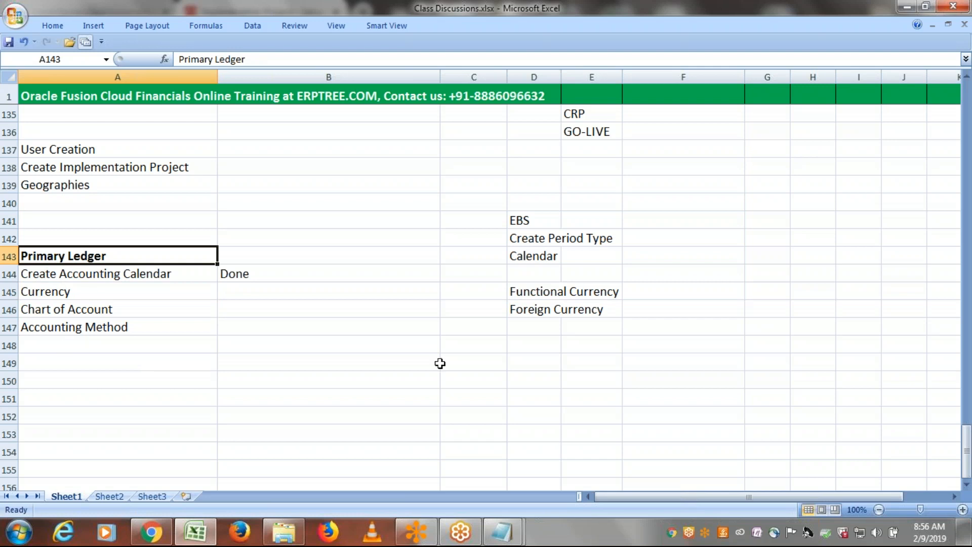
# - Switch to the ERPONE Implementation Project in Chrome and search its task list for "Currencies"
pyautogui.click(545, 292)
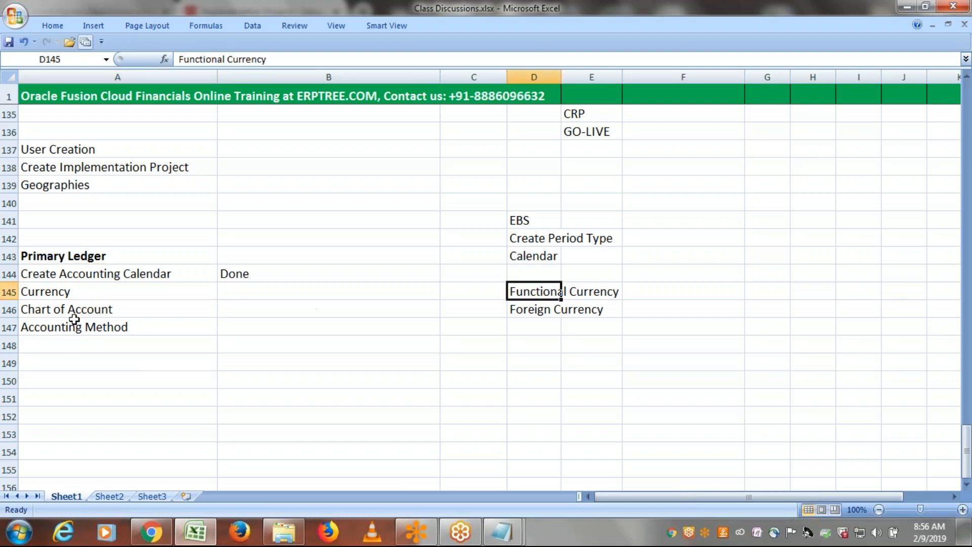
pyautogui.click(66, 296)
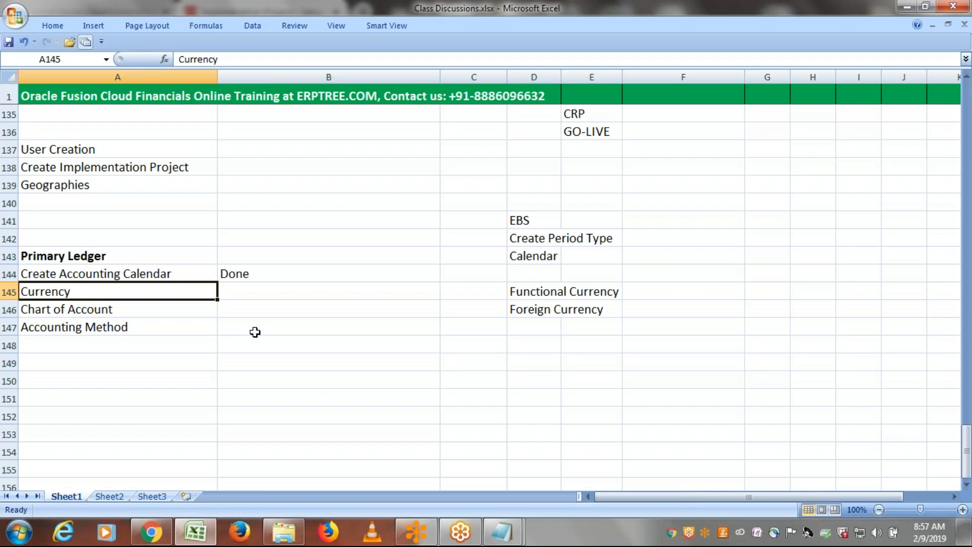
pyautogui.moveTo(151, 533)
pyautogui.click(157, 490)
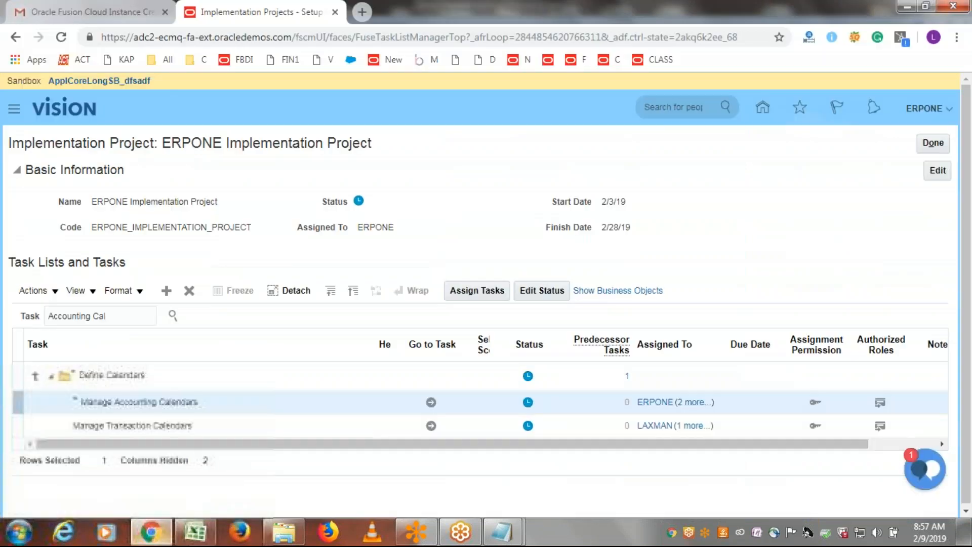
pyautogui.tripleClick(116, 316)
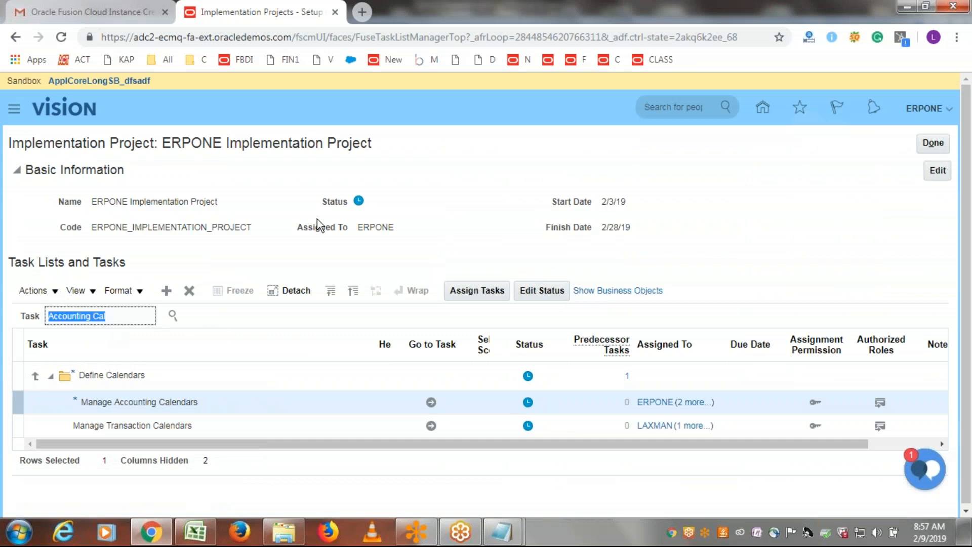
pyautogui.write('C')
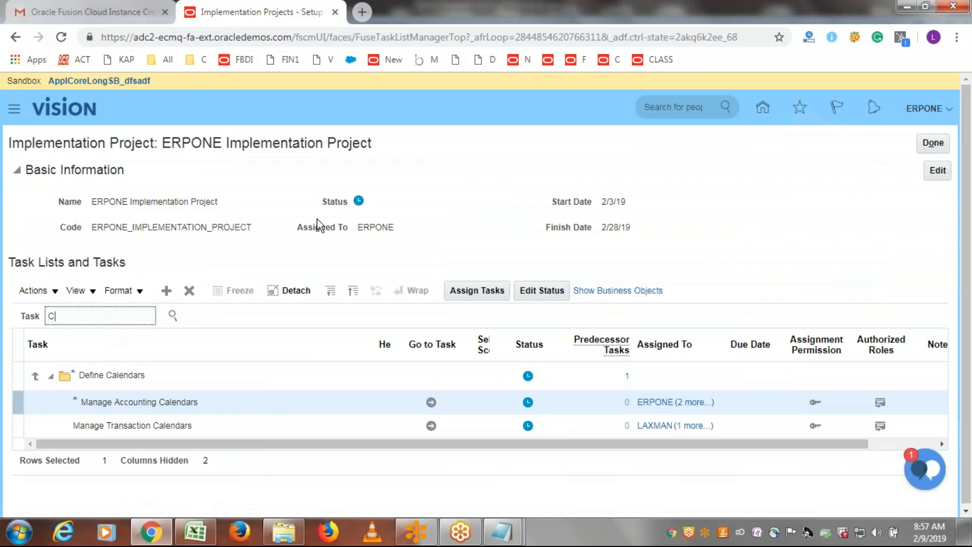
pyautogui.write('urrencies')
pyautogui.click(171, 318)
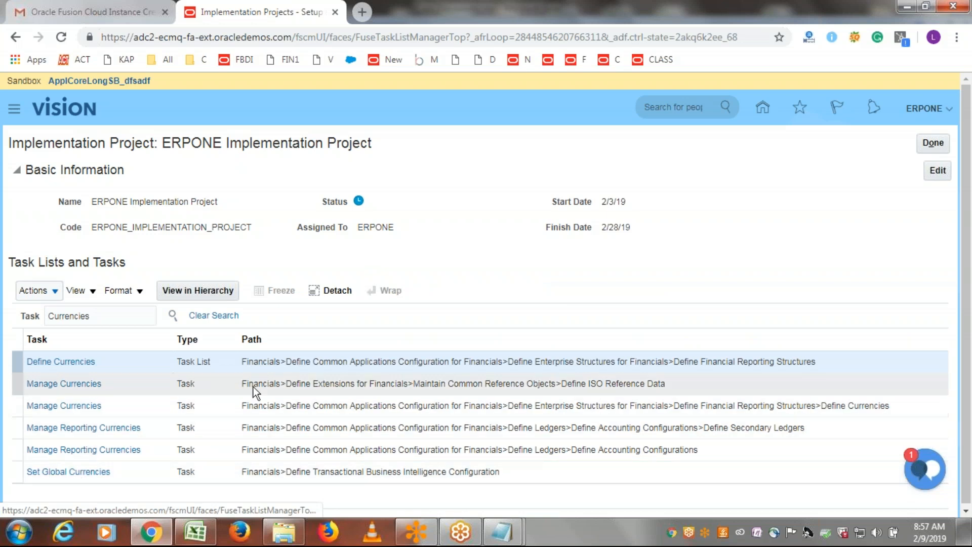
# - Go to the Manage Currencies task under Define ISO Reference Data and list all currencies without search criteria
pyautogui.click(76, 385)
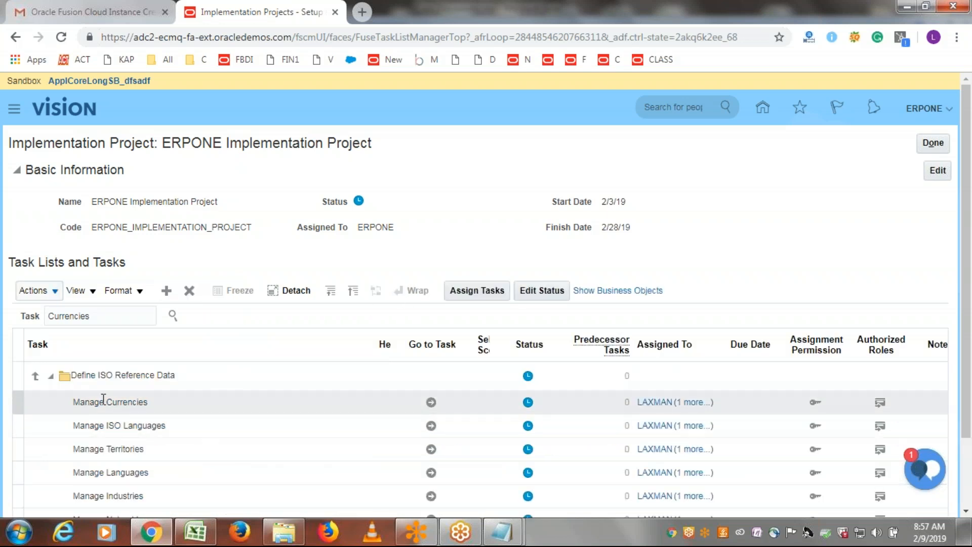
pyautogui.click(431, 402)
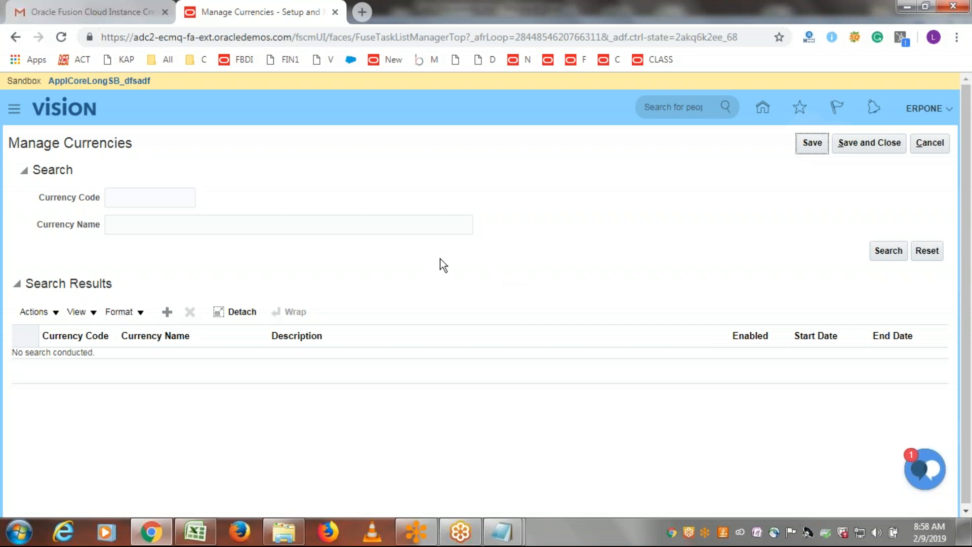
pyautogui.click(885, 252)
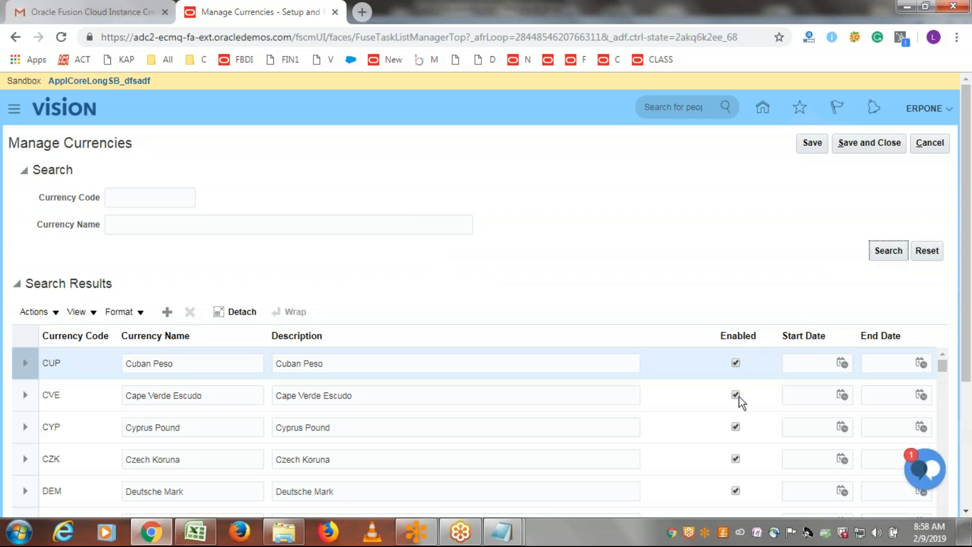
# - Disable the currencies PYG, QAR, ROL, RON, RSD, RUB, RUR and RWF in the currency list
pyautogui.scroll(-4, 962, 274)
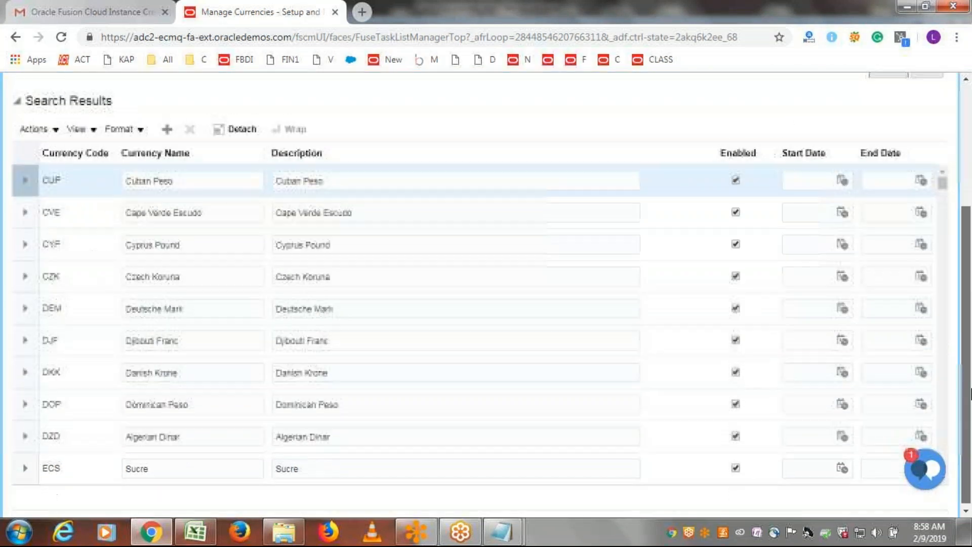
pyautogui.moveTo(942, 181); pyautogui.dragTo(950, 430)
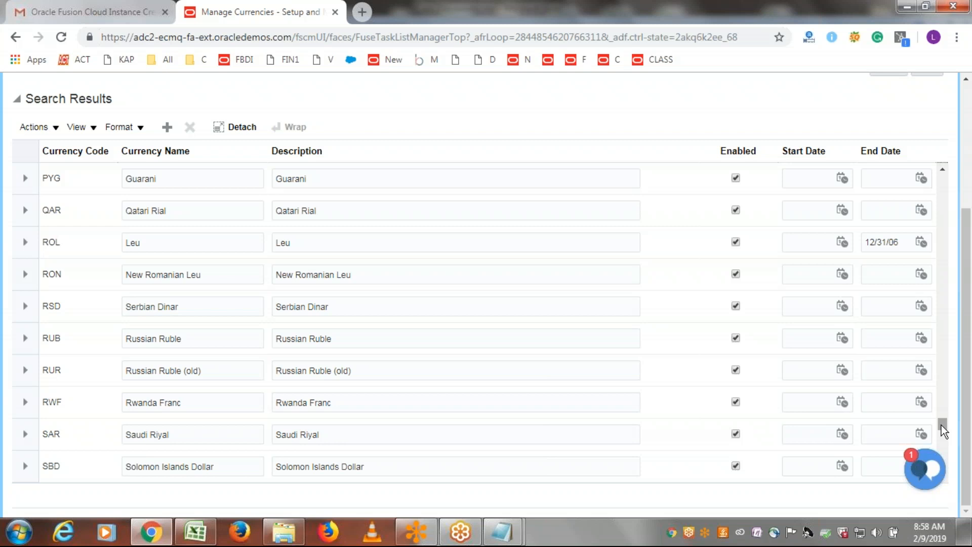
pyautogui.click(736, 179)
pyautogui.click(736, 210)
pyautogui.click(736, 242)
pyautogui.click(736, 274)
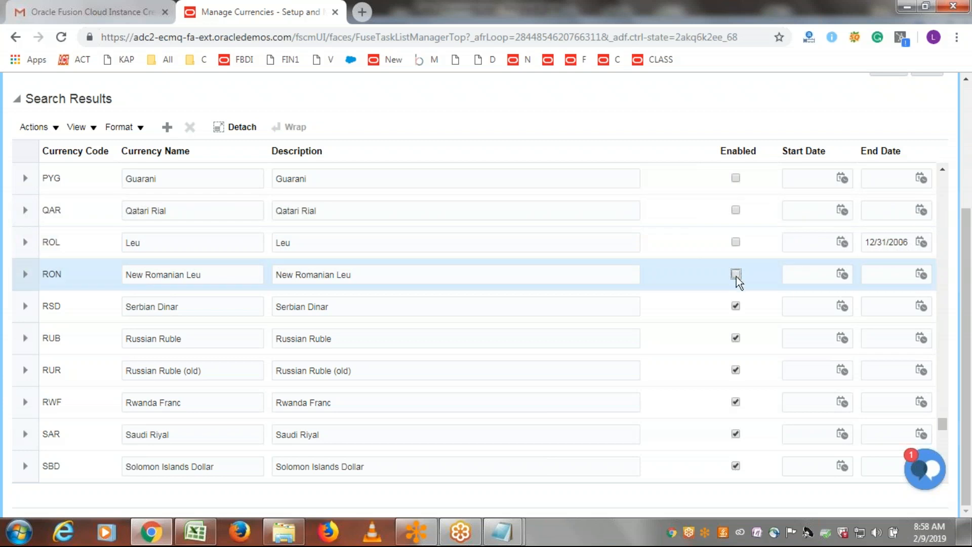
pyautogui.click(736, 306)
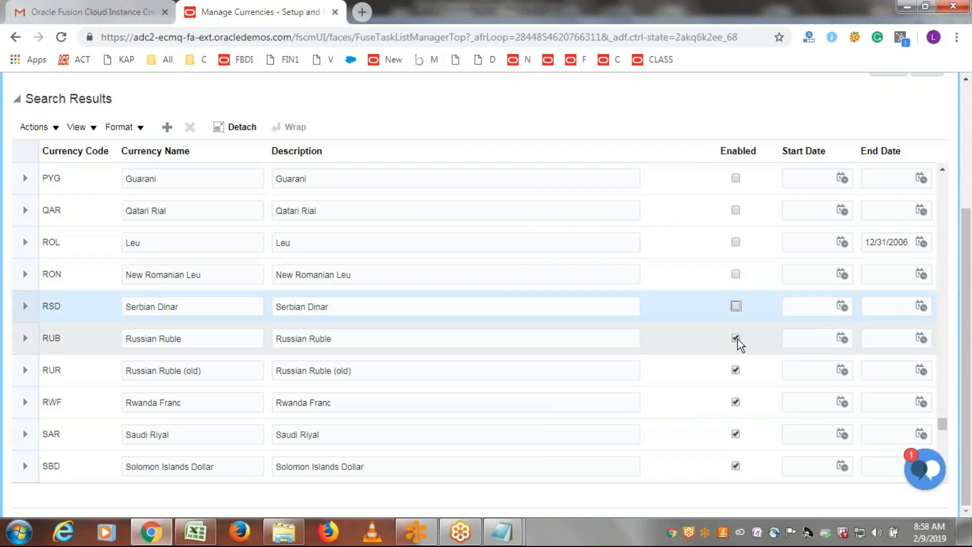
pyautogui.click(736, 337)
pyautogui.click(736, 370)
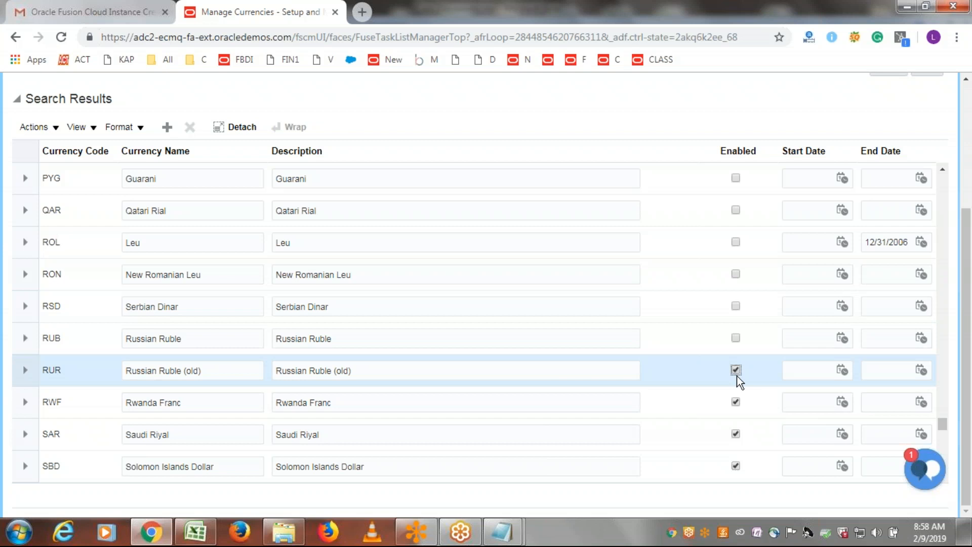
pyautogui.click(736, 370)
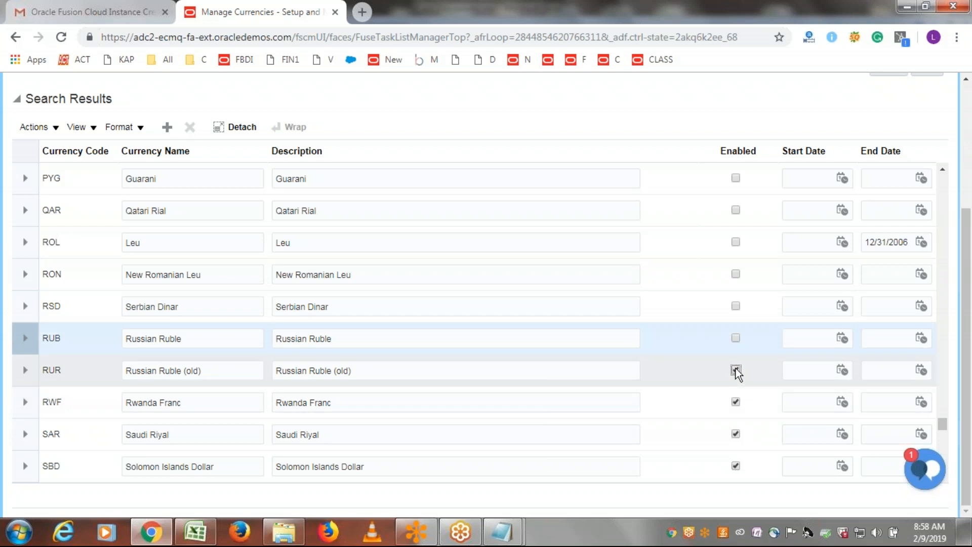
pyautogui.click(736, 402)
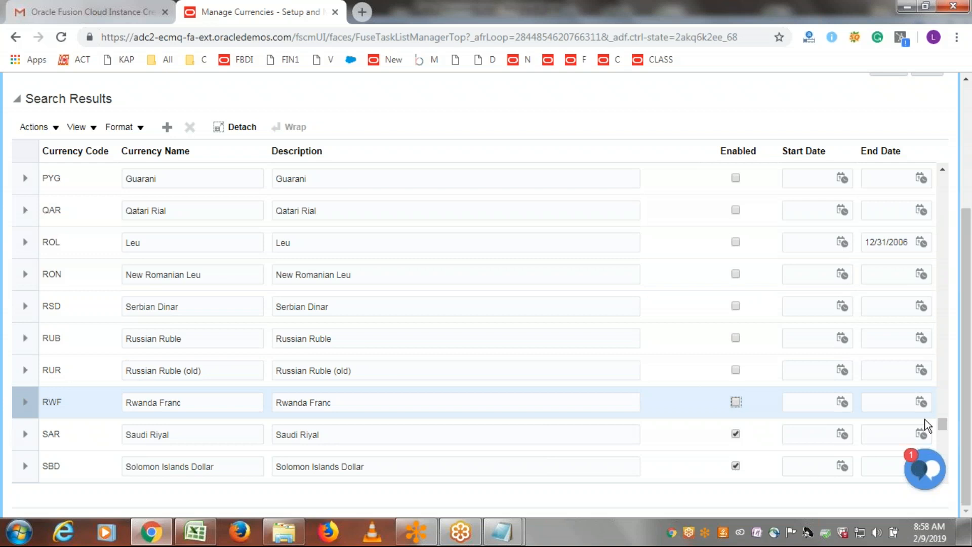
# - Look up the currency codes USD and INR one after the other
pyautogui.moveTo(942, 425); pyautogui.dragTo(941, 207)
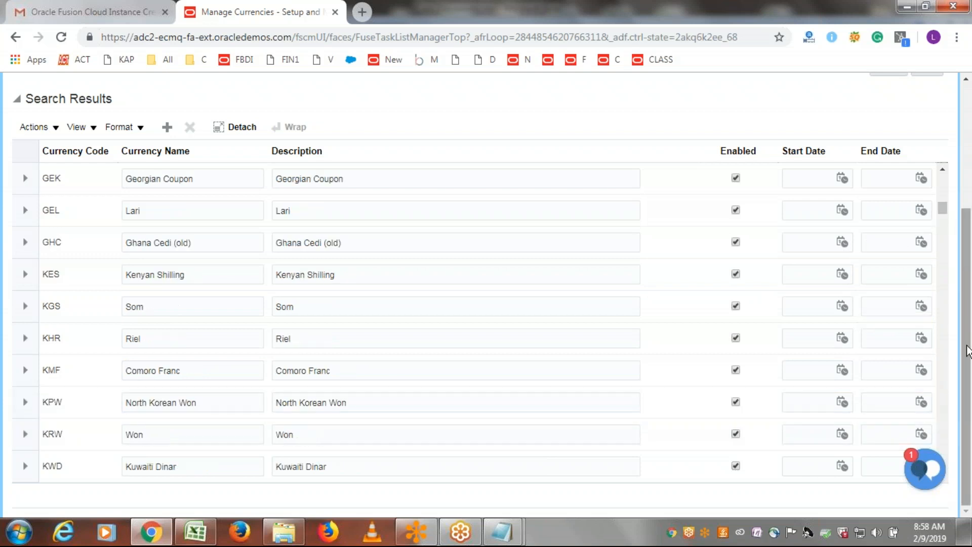
pyautogui.scroll(4, 448, 249)
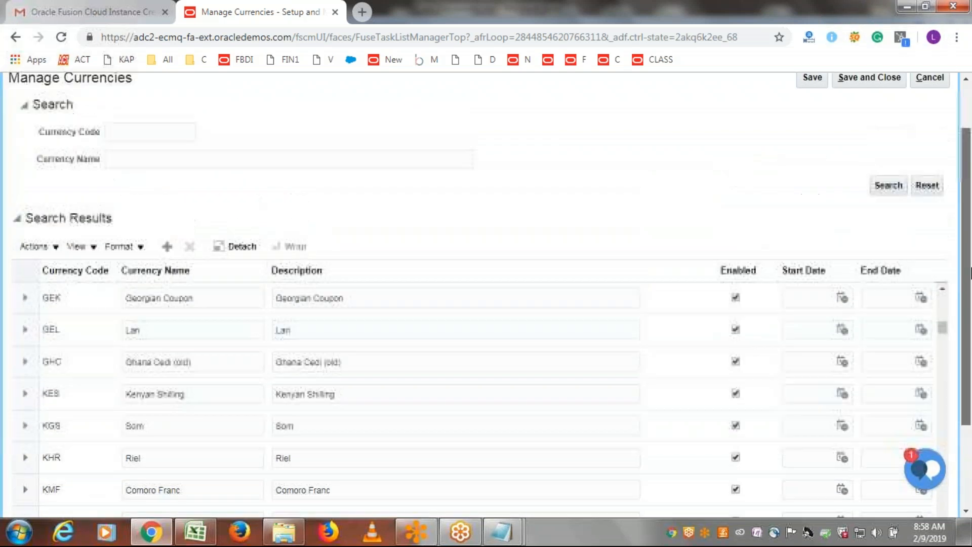
pyautogui.click(172, 197)
pyautogui.write('USD')
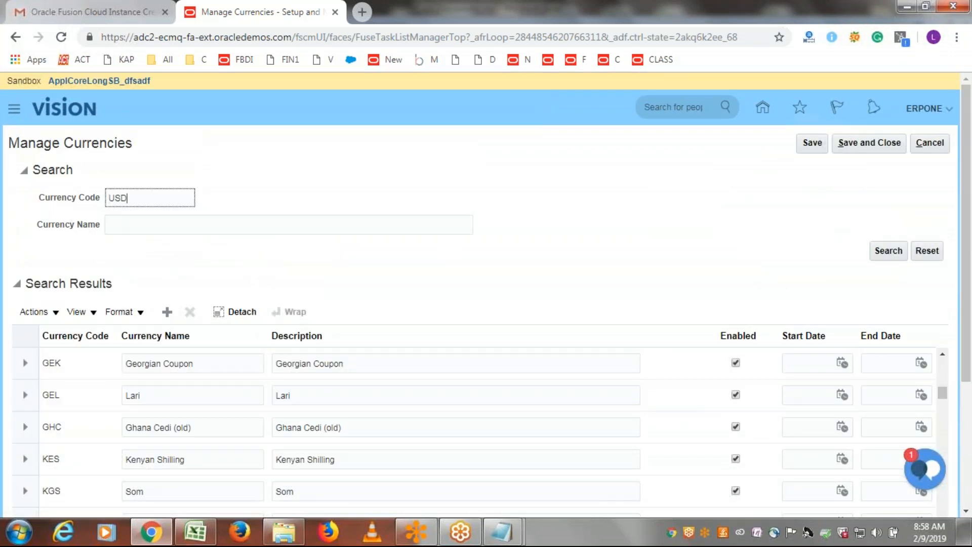
pyautogui.press('Return')
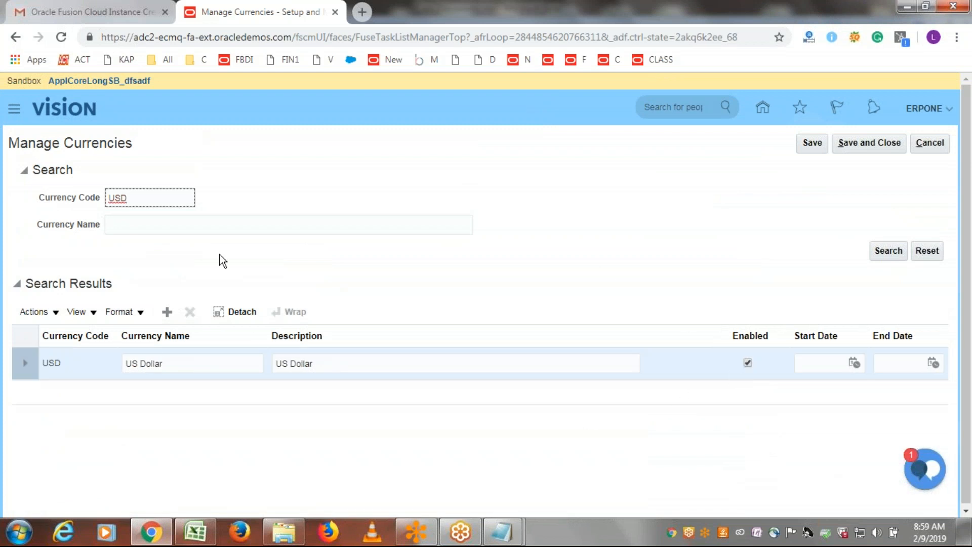
pyautogui.doubleClick(154, 197)
pyautogui.write('INR')
pyautogui.click(890, 254)
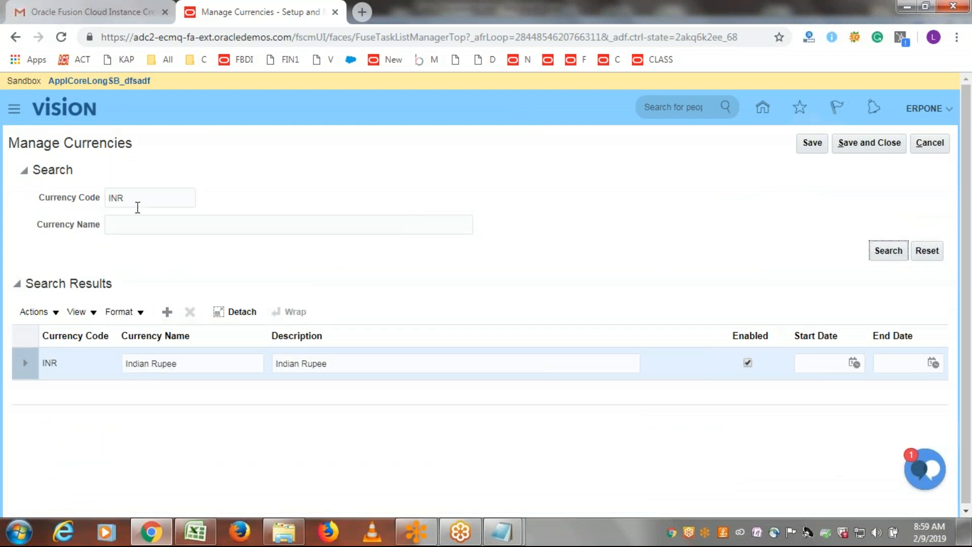
# - Look up the currency codes GBP and AED one after the other
pyautogui.doubleClick(137, 206)
pyautogui.write('GB')
pyautogui.click(150, 197)
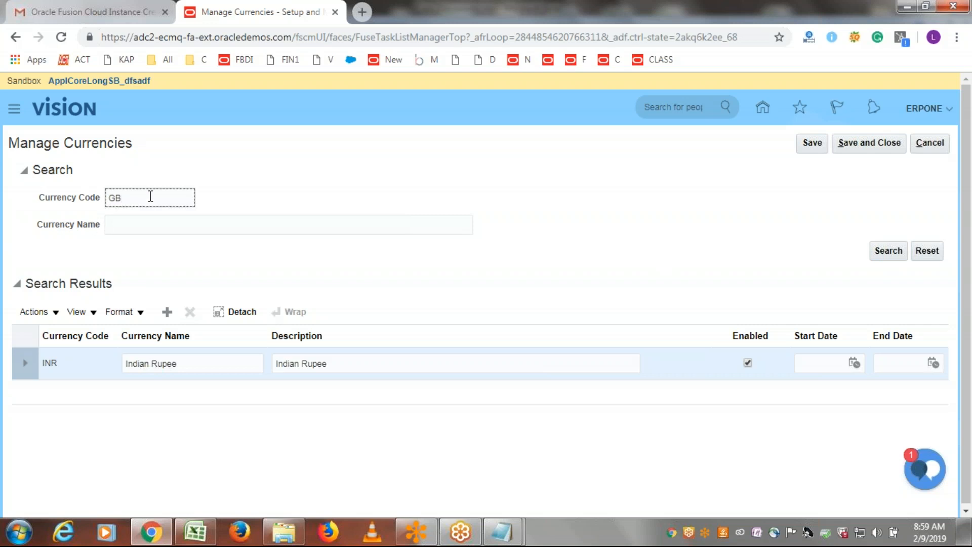
pyautogui.write('P')
pyautogui.click(893, 256)
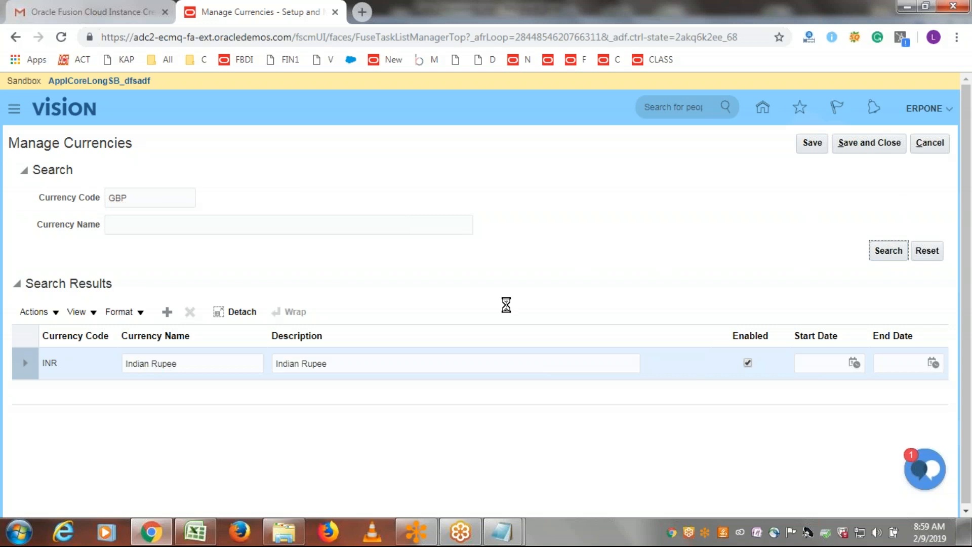
pyautogui.click(155, 199)
pyautogui.hotkey('ctrl', 'a')
pyautogui.write('AED')
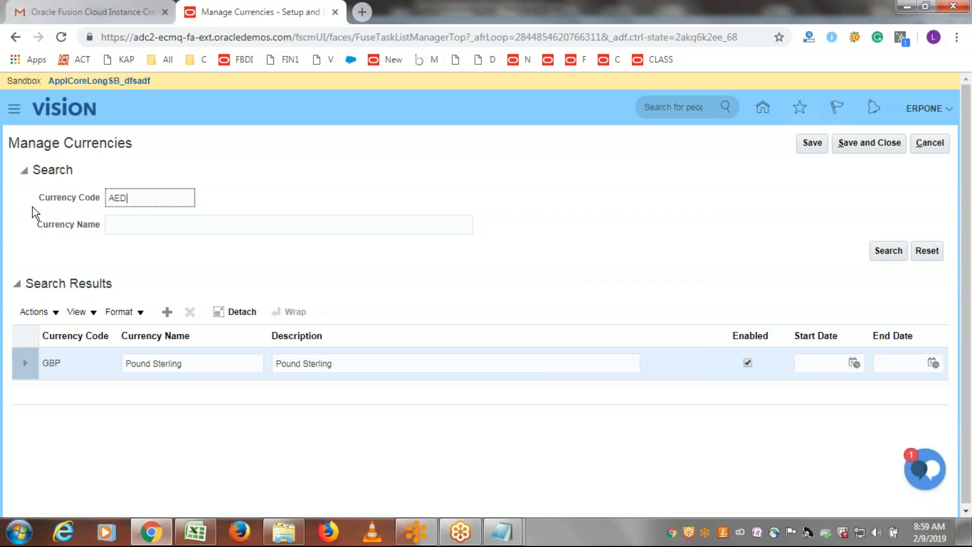
pyautogui.click(897, 255)
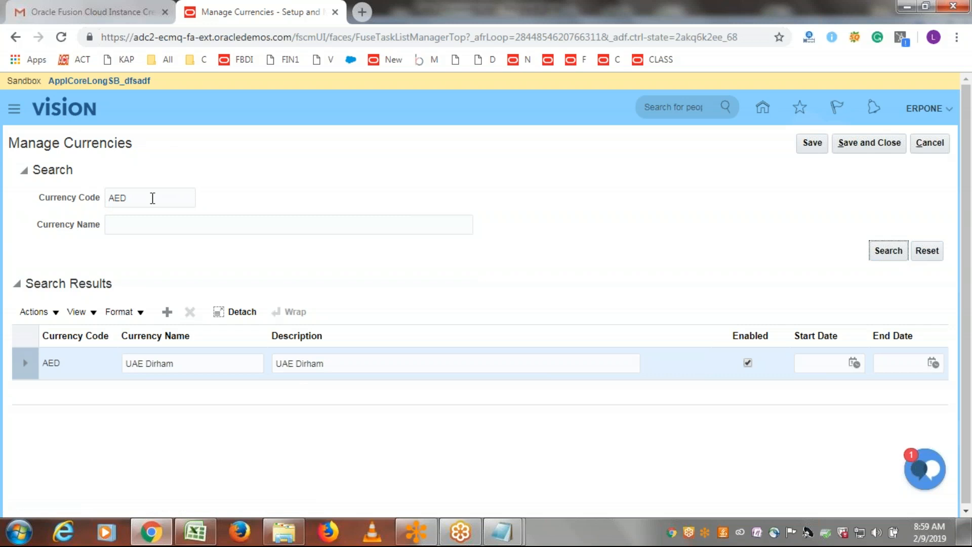
# - Look up INR again and examine the Indian Rupee's expanded details, including issuing territory, symbol and precision, collapsing them when finished
pyautogui.moveTo(152, 198); pyautogui.dragTo(89, 175)
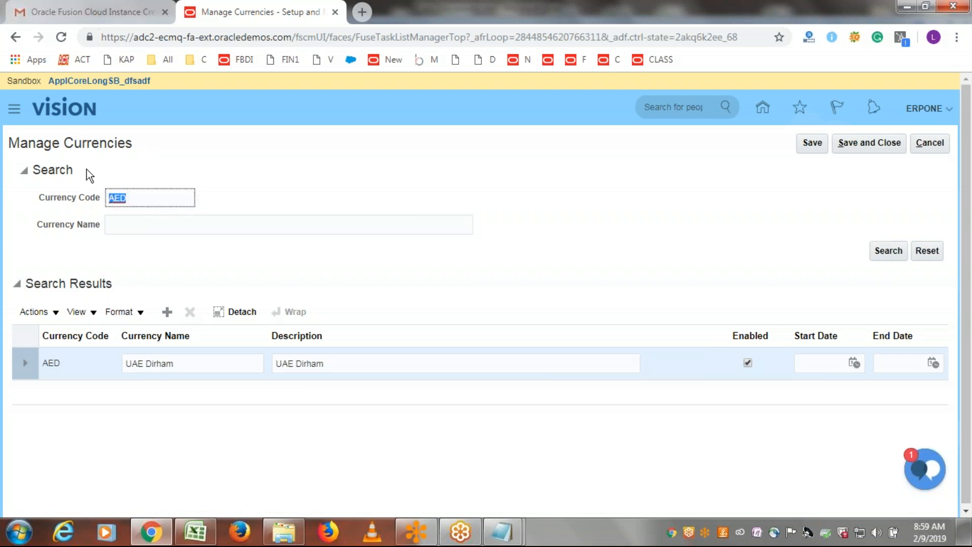
pyautogui.write('INR')
pyautogui.click(889, 251)
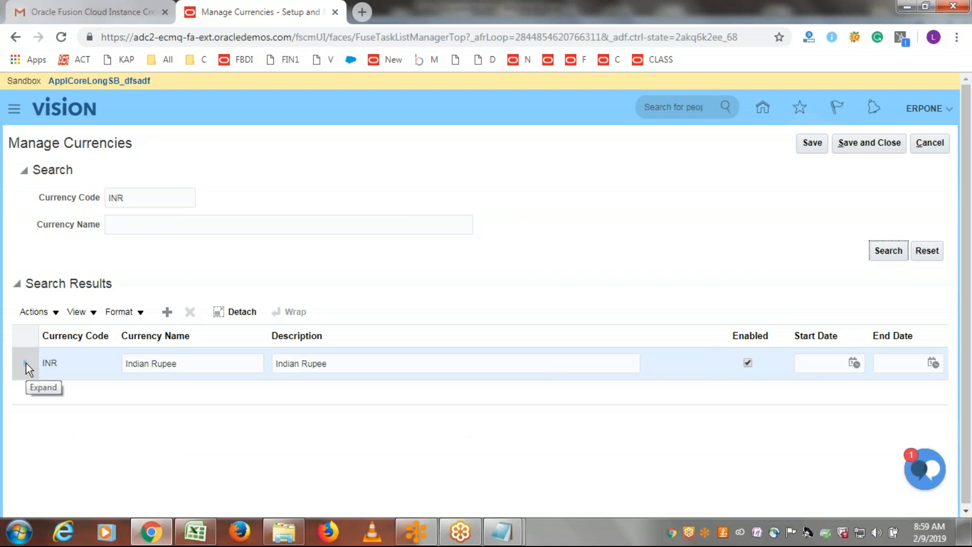
pyautogui.click(22, 363)
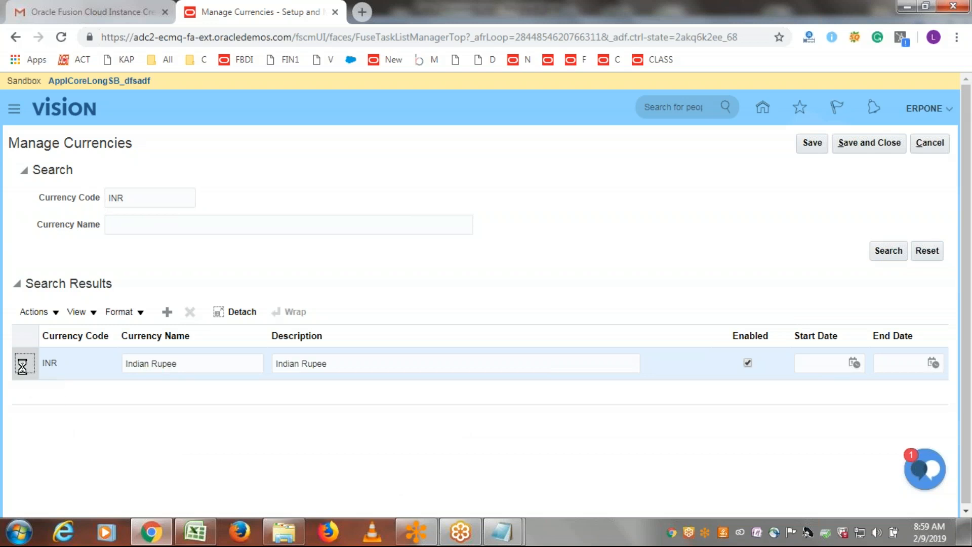
pyautogui.scroll(-1, 597, 239)
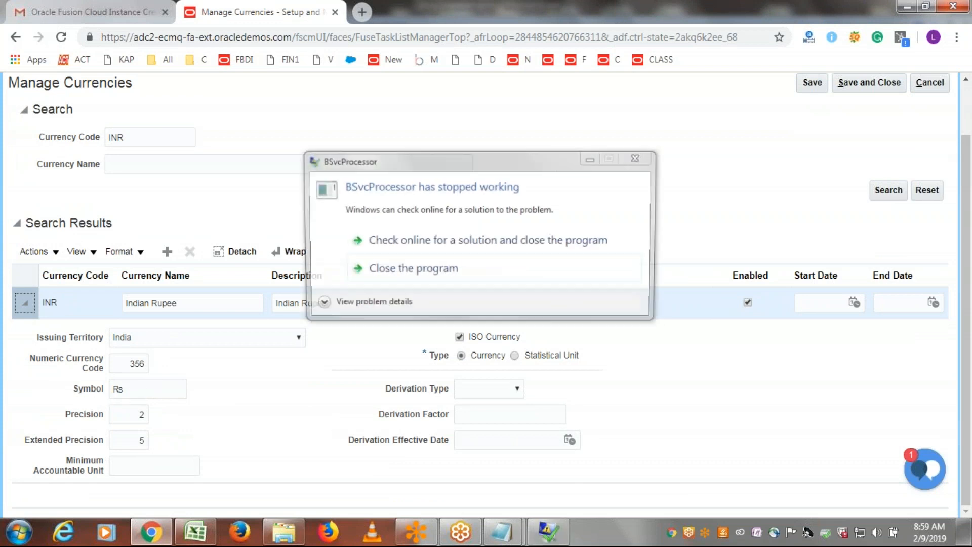
pyautogui.click(140, 393)
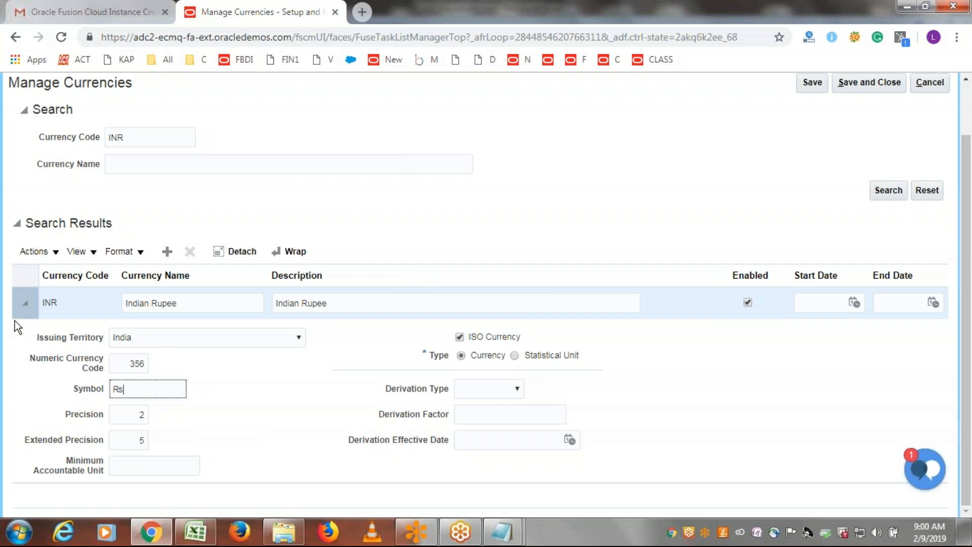
pyautogui.click(24, 304)
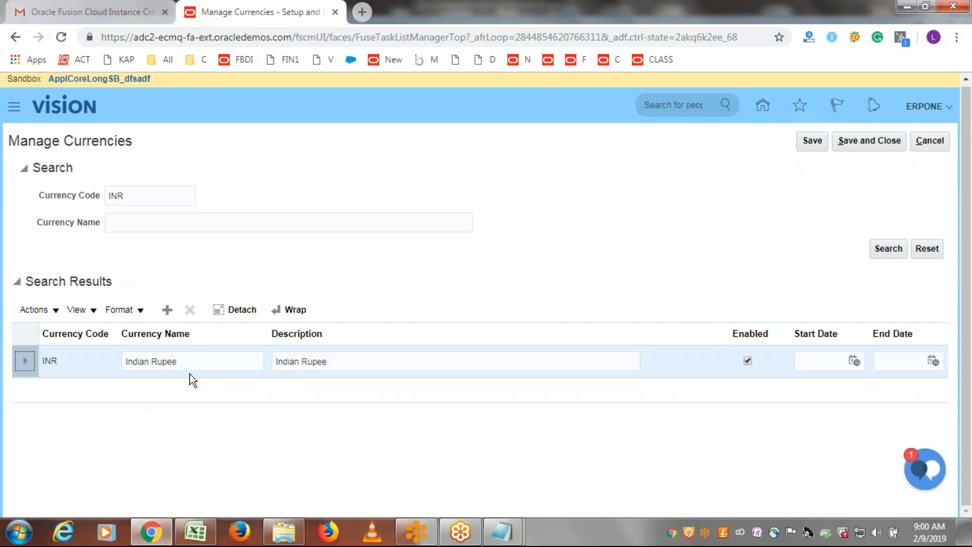
pyautogui.click(26, 359)
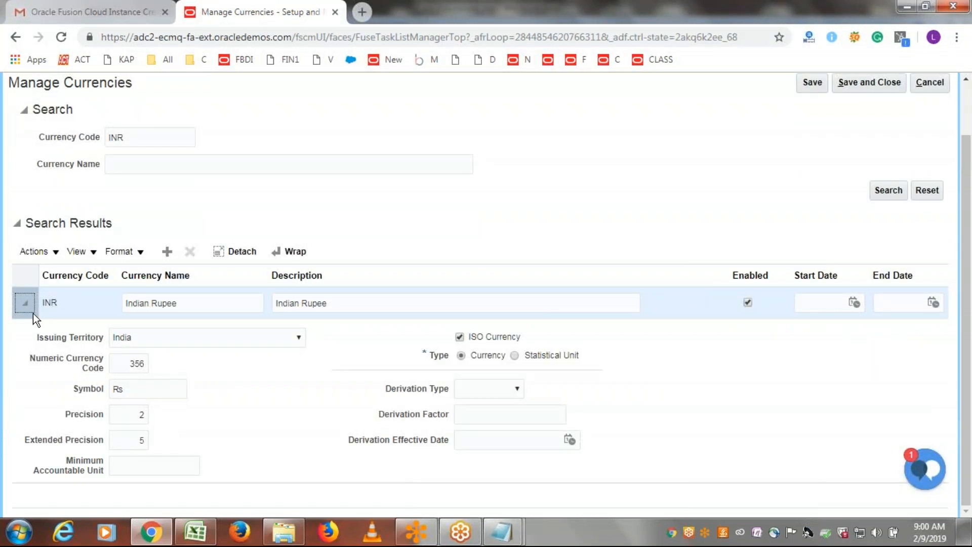
pyautogui.click(22, 306)
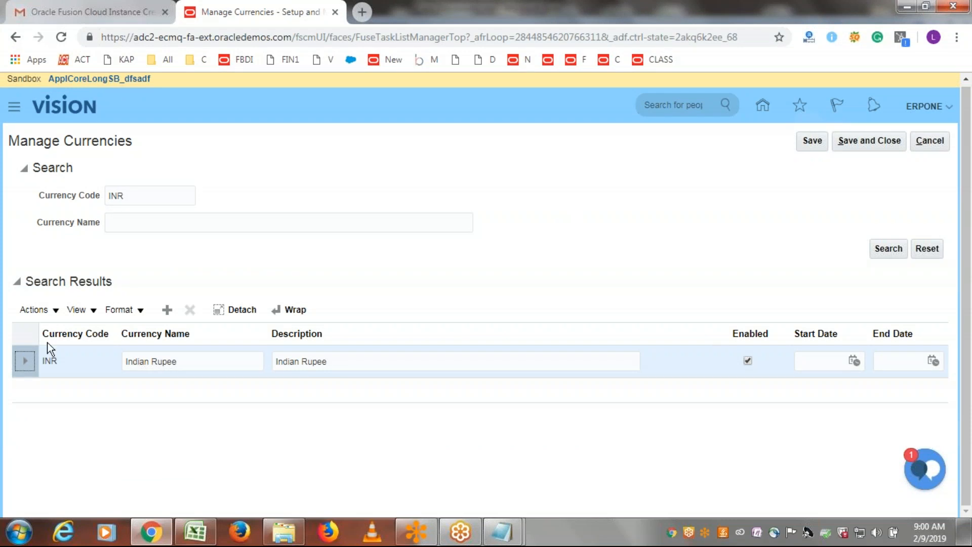
# - Show all columns in the currency search results table
pyautogui.click(90, 313)
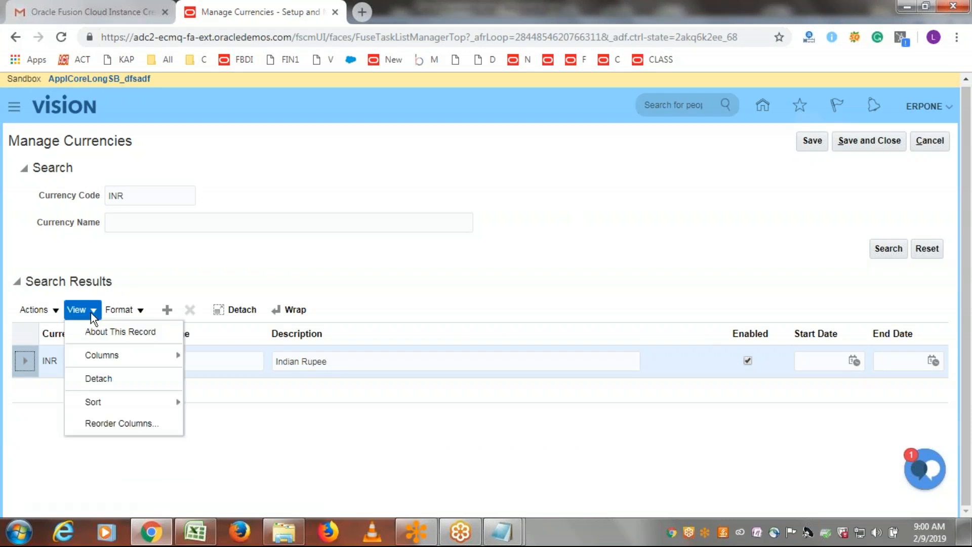
pyautogui.click(105, 355)
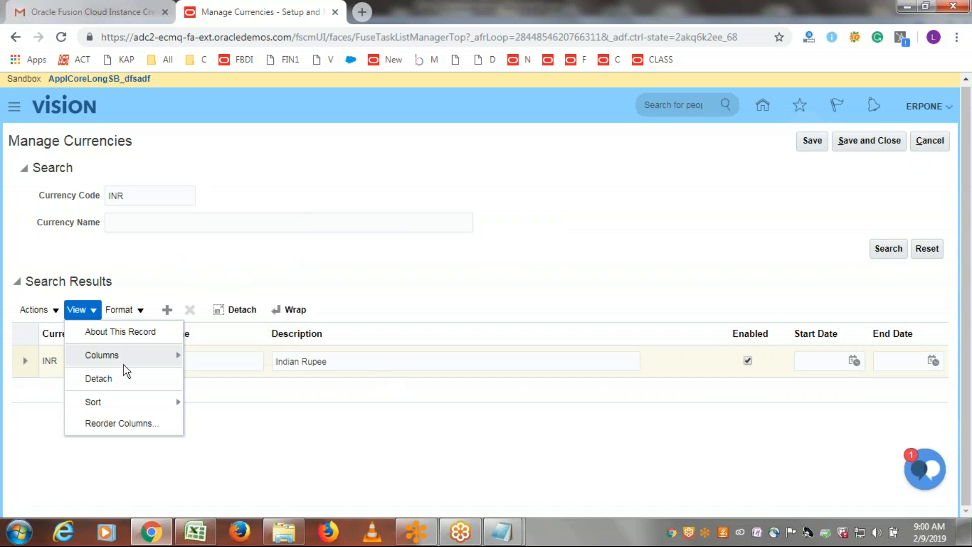
pyautogui.moveTo(126, 360)
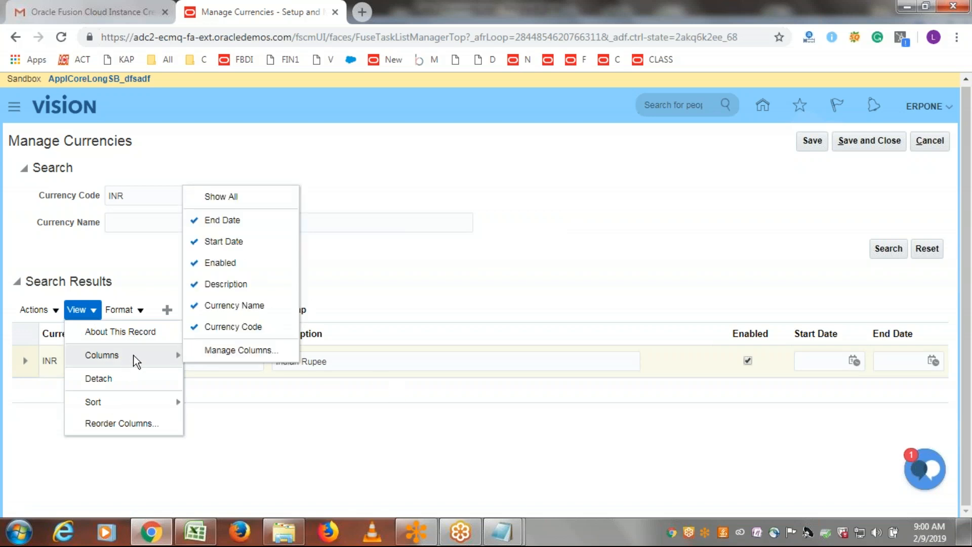
pyautogui.click(242, 194)
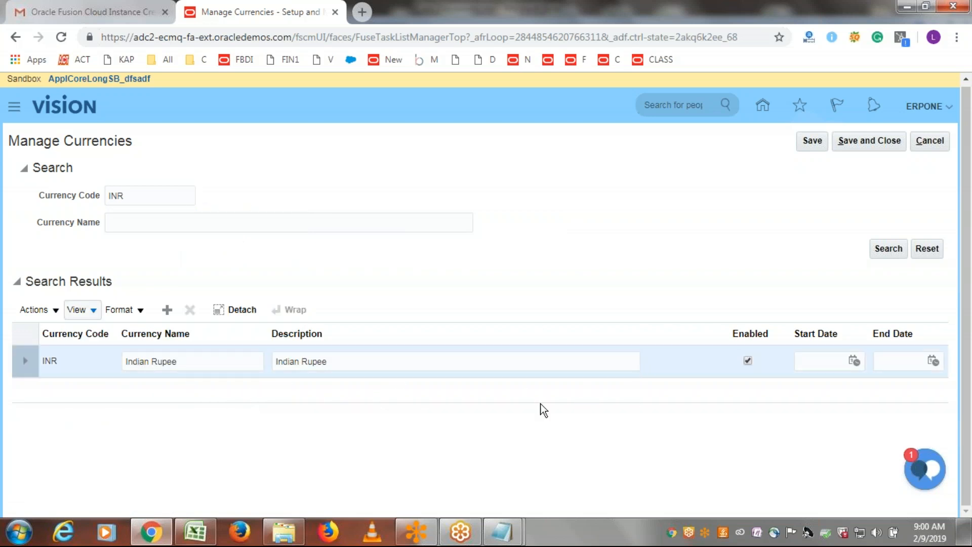
# - Hide the End Date, Start Date and Description columns in the currency search results table
pyautogui.click(92, 311)
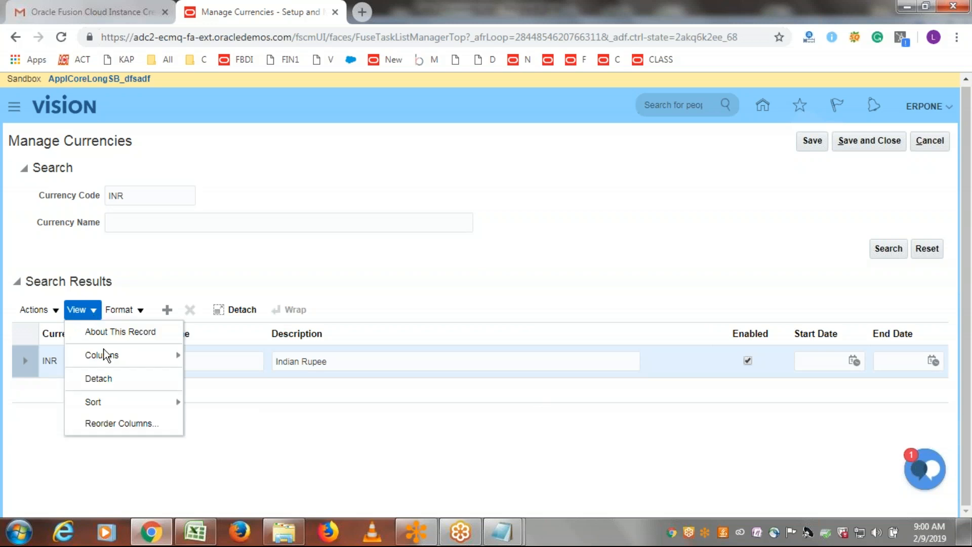
pyautogui.moveTo(112, 362)
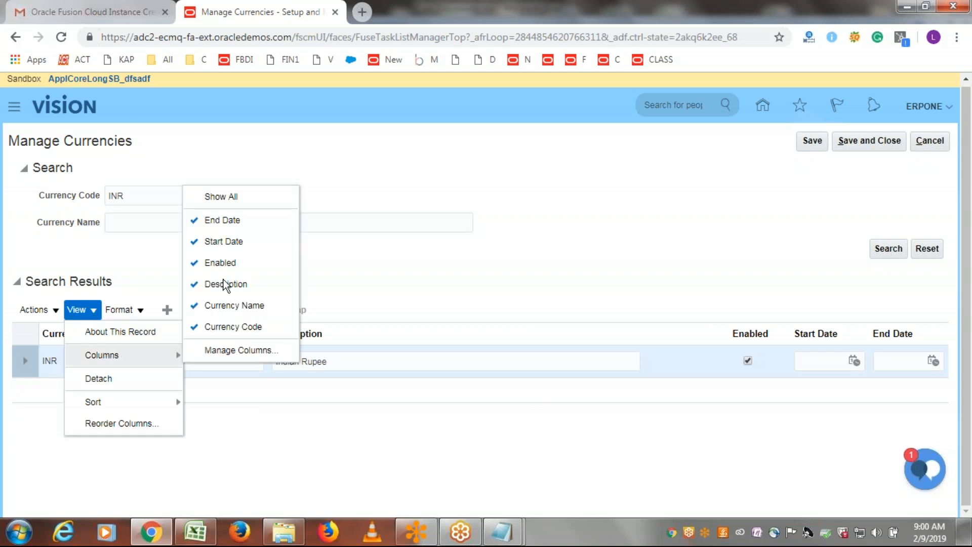
pyautogui.click(195, 225)
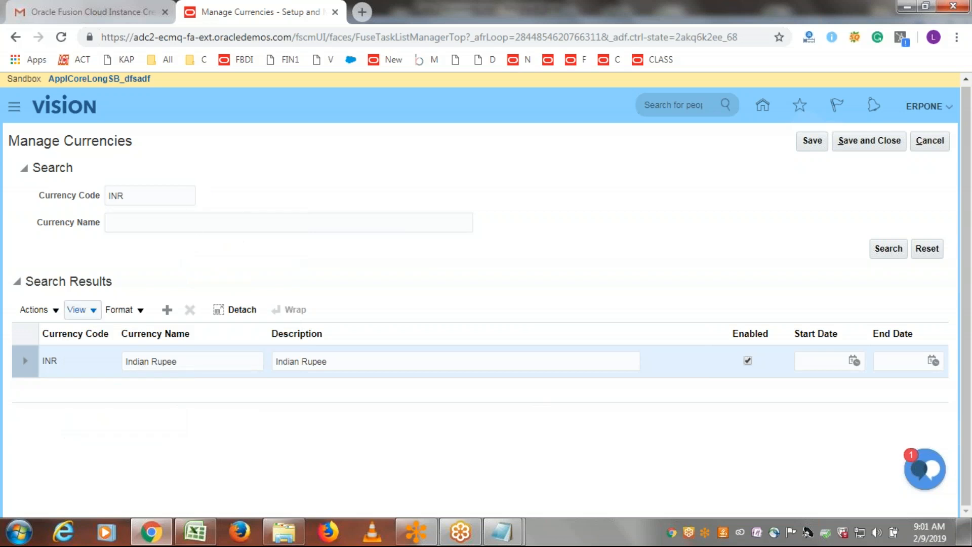
pyautogui.click(94, 313)
pyautogui.moveTo(109, 357)
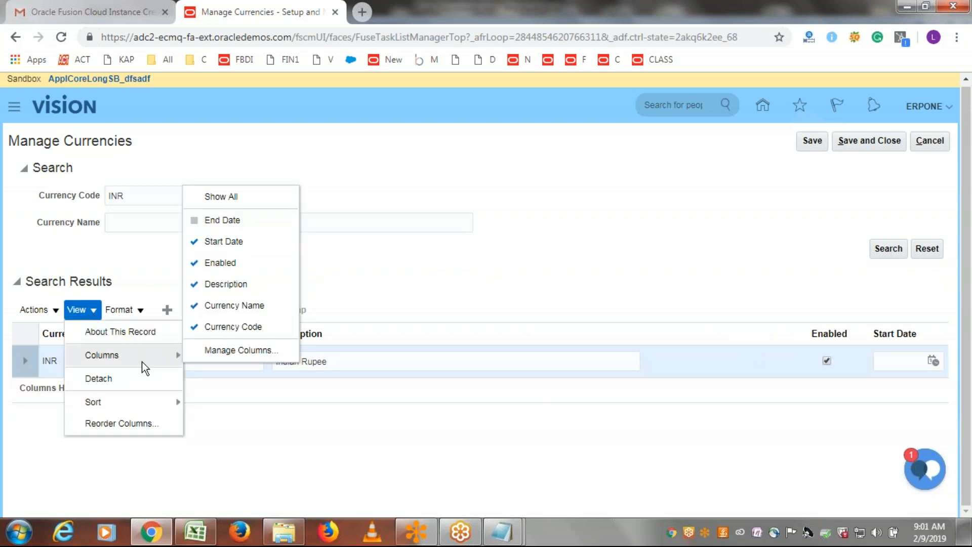
pyautogui.click(210, 244)
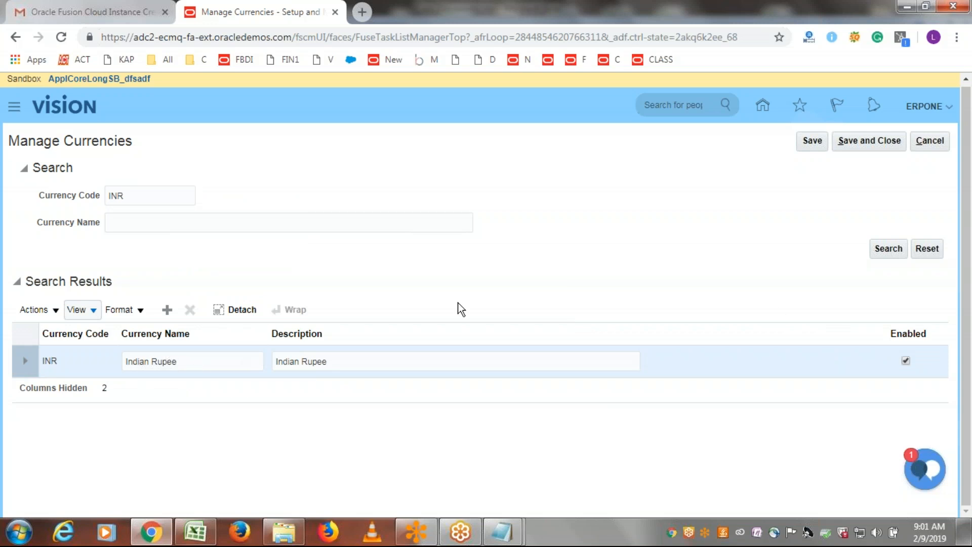
pyautogui.click(97, 310)
pyautogui.moveTo(108, 357)
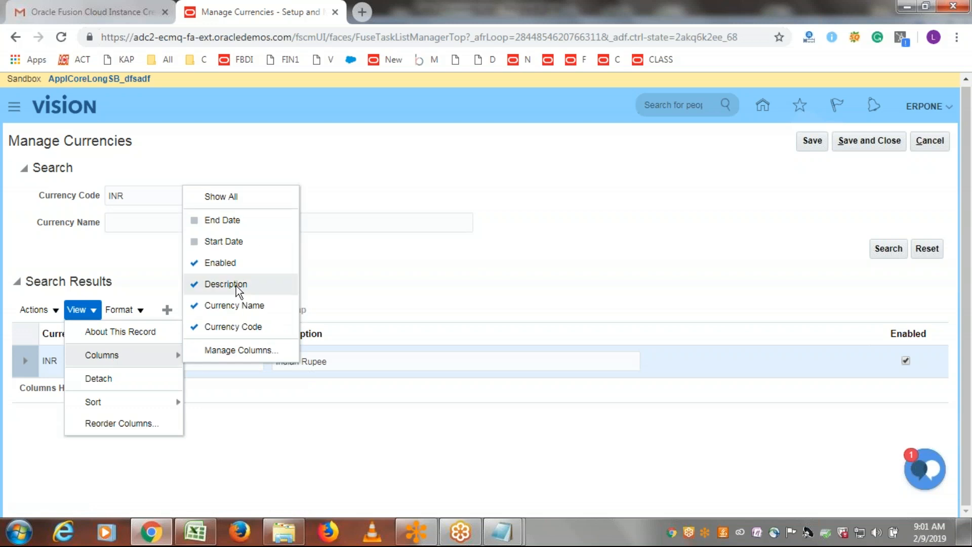
pyautogui.click(343, 289)
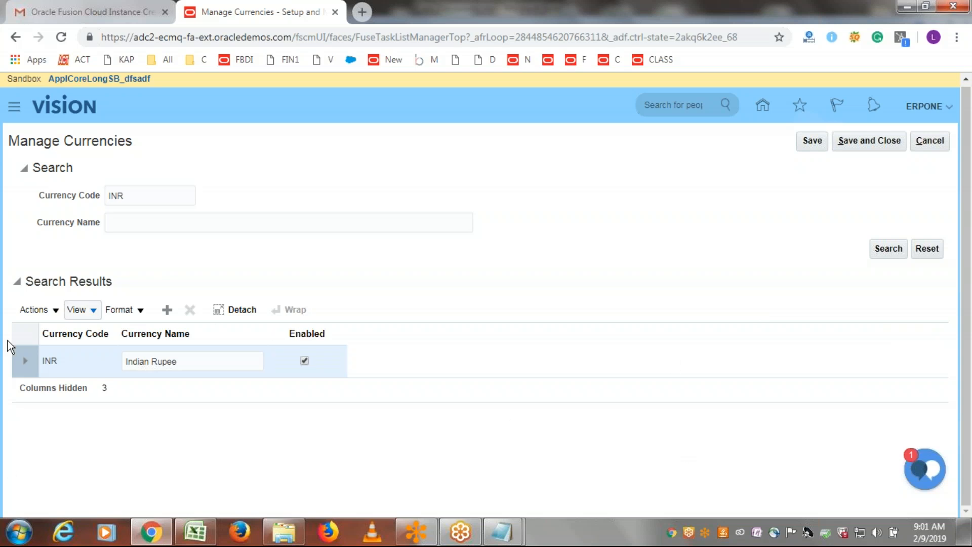
# - Leave Manage Currencies without saving and close the ERPONE Implementation Project, returning to the list of implementation projects
pyautogui.click(94, 313)
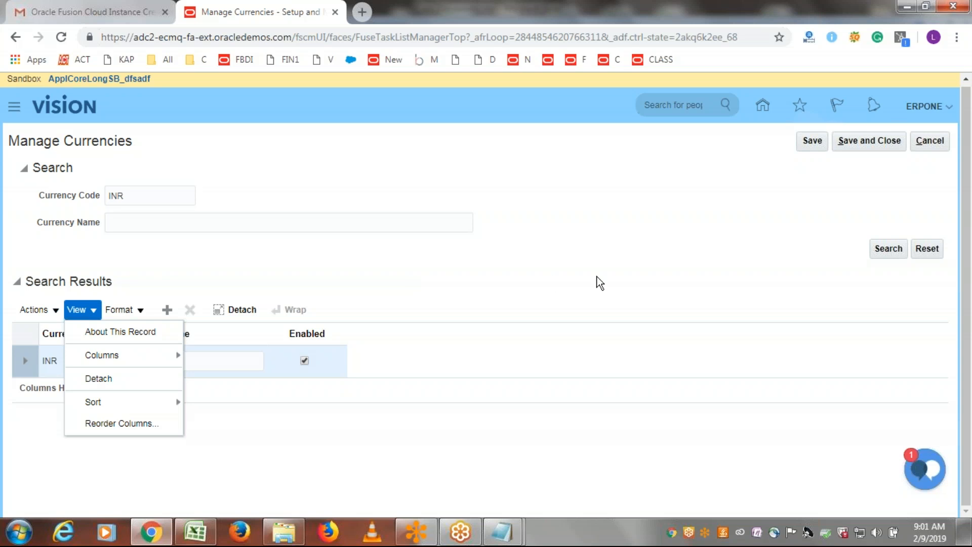
pyautogui.click(943, 143)
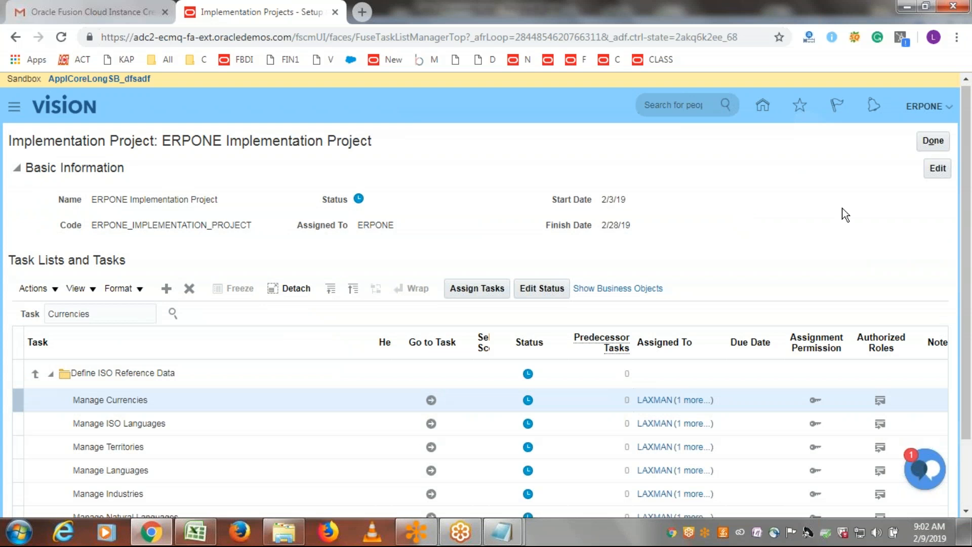
pyautogui.click(937, 141)
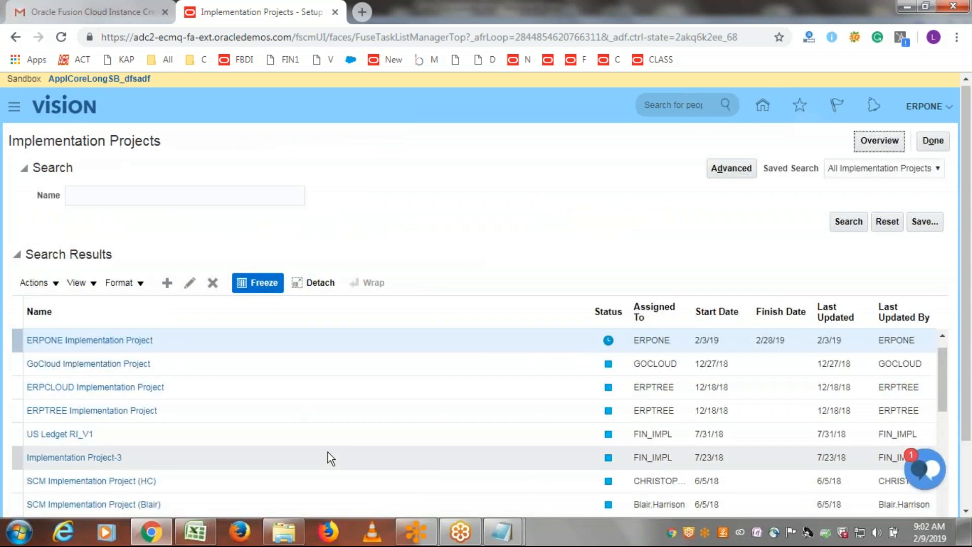
# - Switch to the Class Discussions workbook in Excel and mark the Currency row as "Done" in cell B145
pyautogui.click(210, 540)
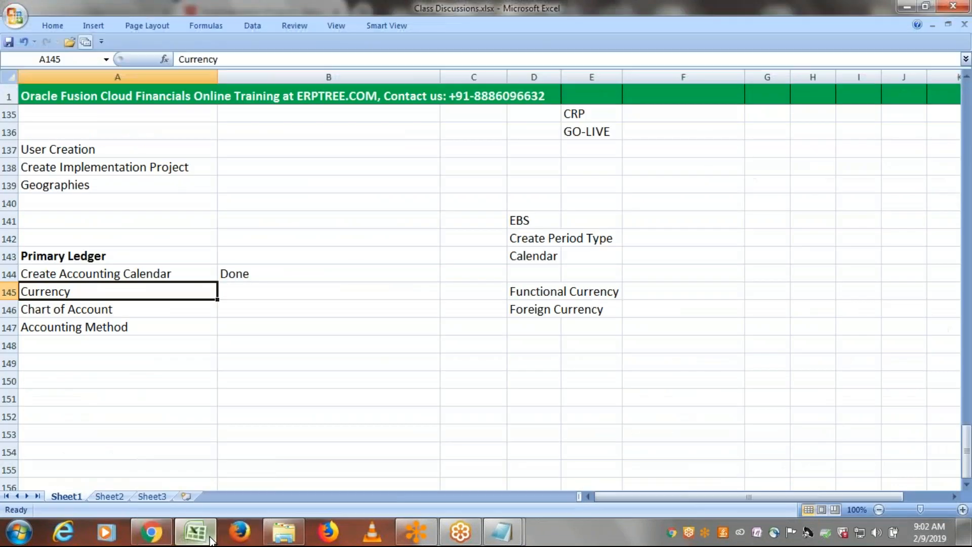
pyautogui.press('Right')
pyautogui.write('Done')
pyautogui.press('Tab')
# - Extend the entry in A146 to read "Chart of Account (COA)" and save the workbook
pyautogui.click(159, 308)
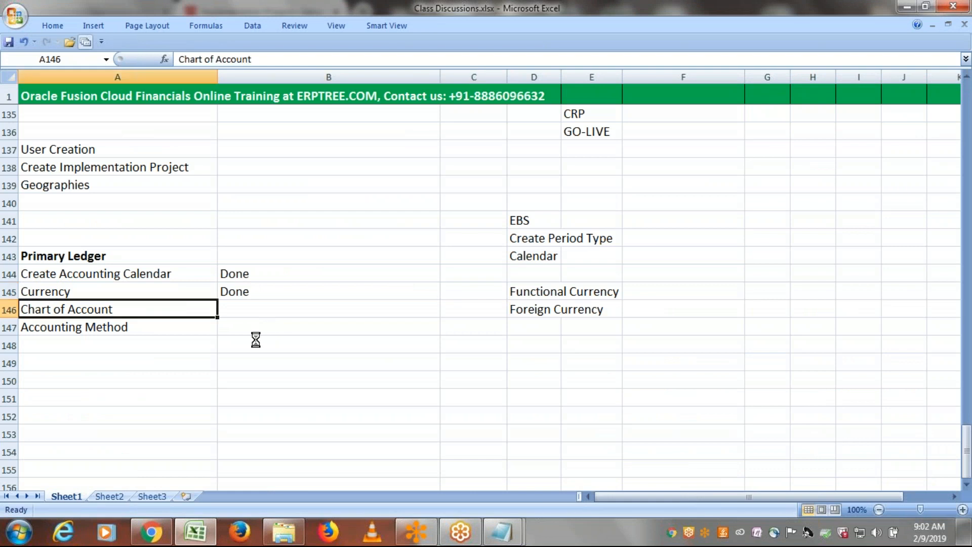
pyautogui.doubleClick(167, 306)
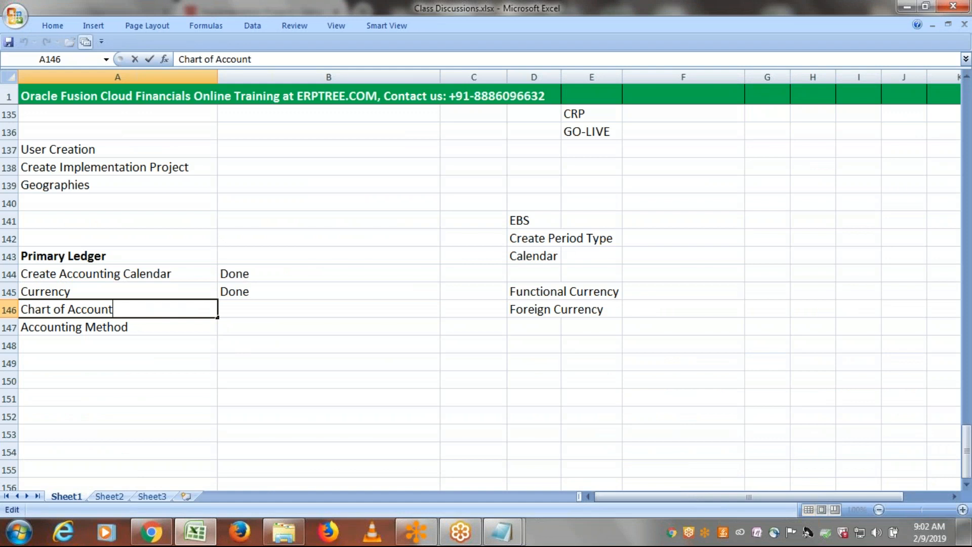
pyautogui.write('(b')
pyautogui.press('BackSpace')
pyautogui.write('COA)')
pyautogui.hotkey('ctrl', 'Return')
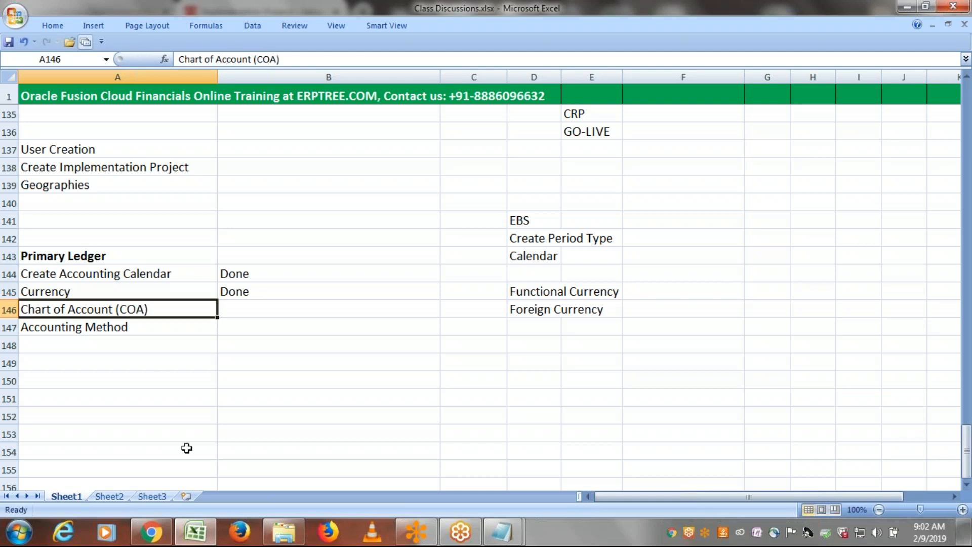
pyautogui.hotkey('ctrl', 's')
pyautogui.moveTo(968, 451); pyautogui.dragTo(968, 451)
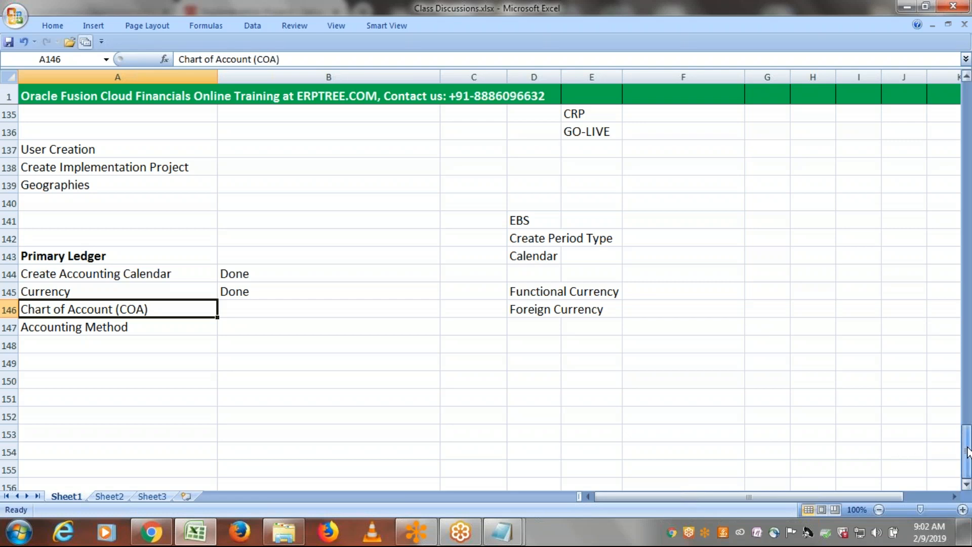
pyautogui.click(861, 17)
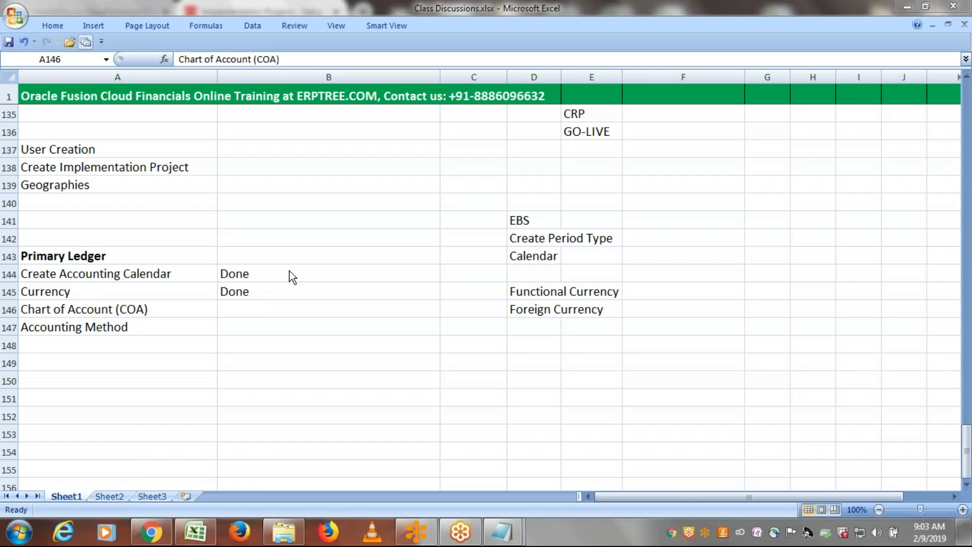
pyautogui.click(329, 274)
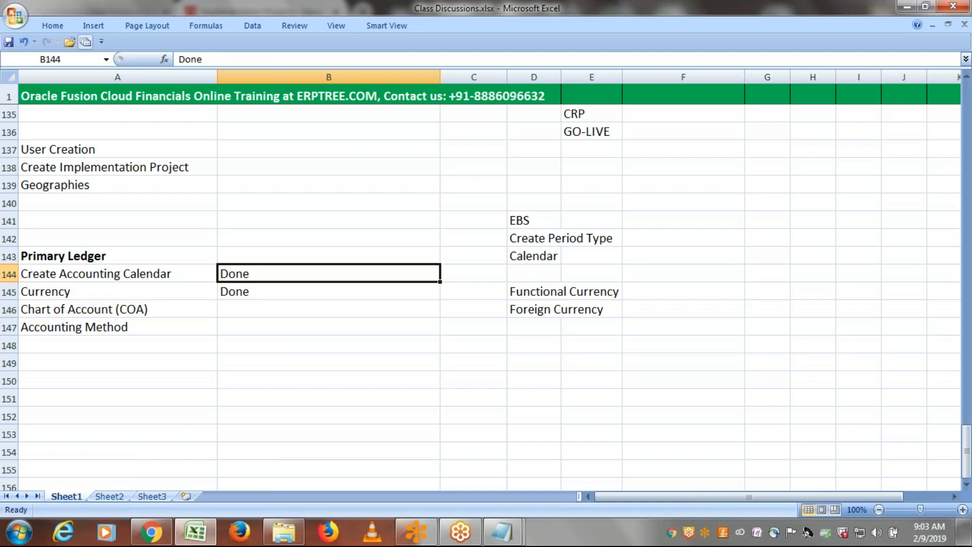
pyautogui.moveTo(293, 276); pyautogui.dragTo(297, 292)
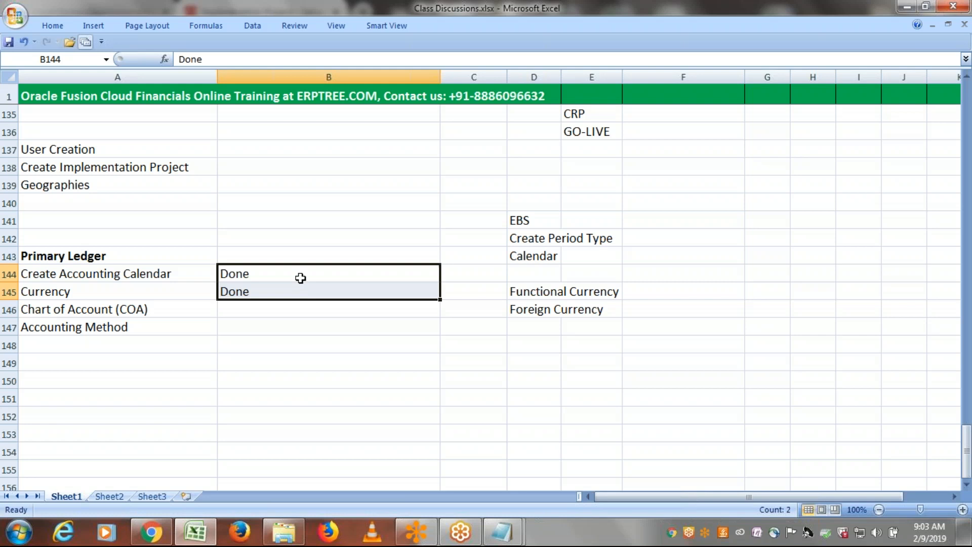
pyautogui.moveTo(300, 278); pyautogui.dragTo(301, 291)
pyautogui.click(613, 47)
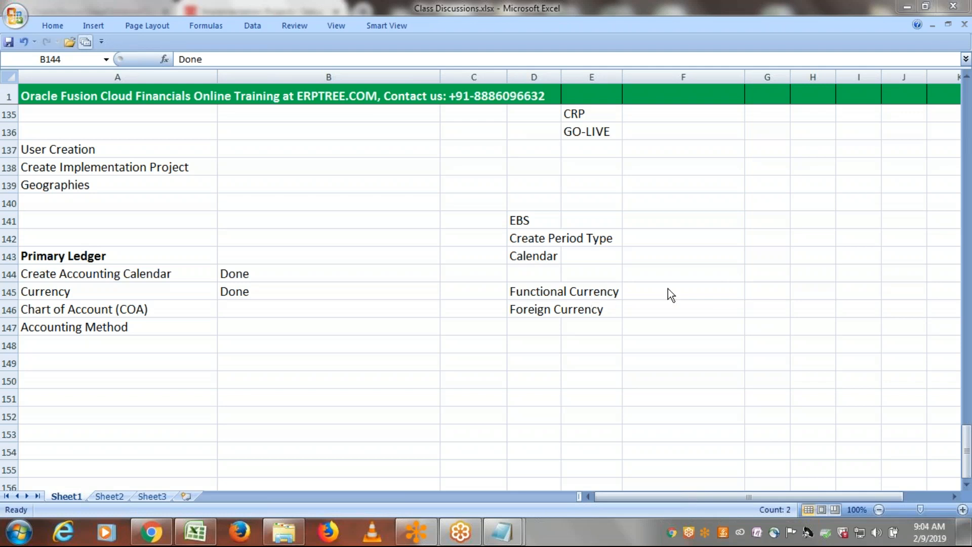
# - Enter "Fiscal Year" in cell B150 and "Calendar Year" in cell B151, below the Primary Ledger list
pyautogui.click(166, 398)
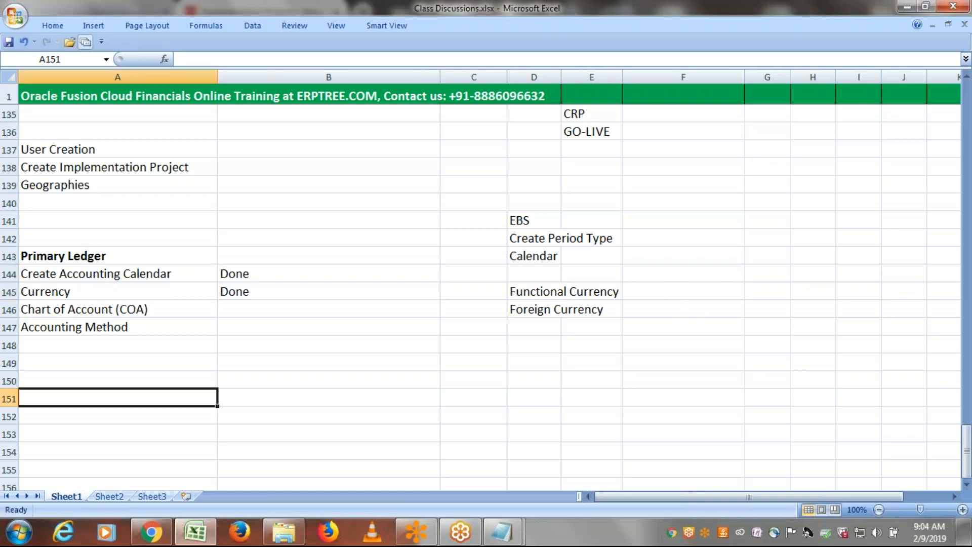
pyautogui.click(249, 387)
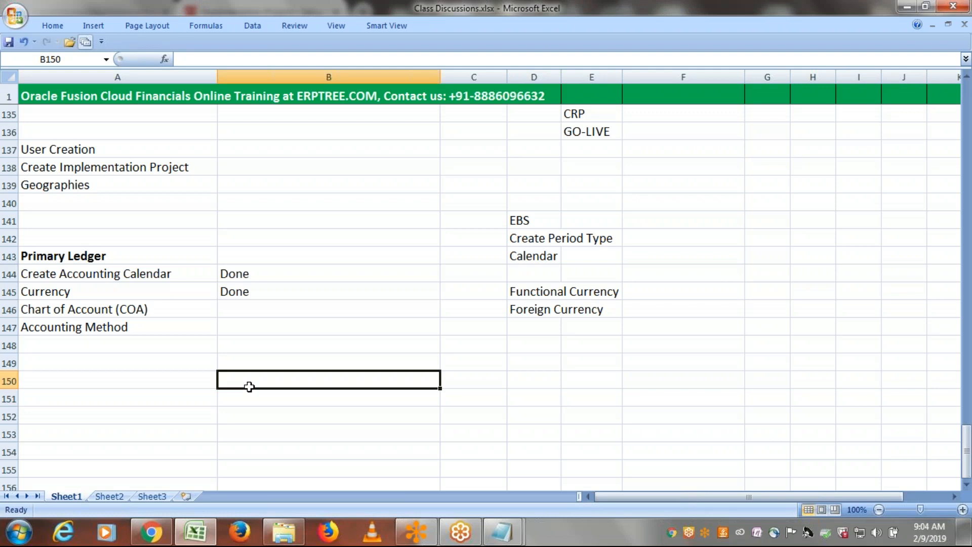
pyautogui.write('f')
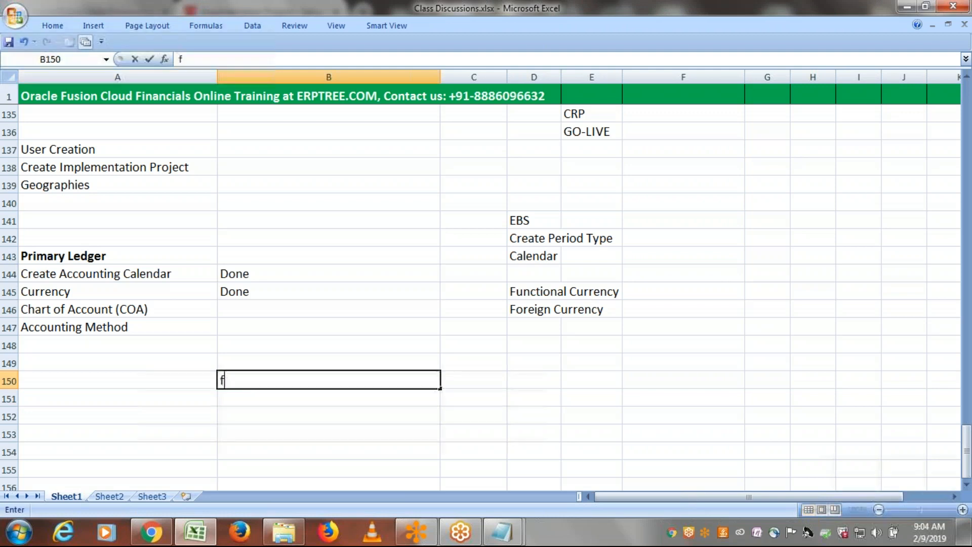
pyautogui.press('BackSpace')
pyautogui.write('Fiscal Year')
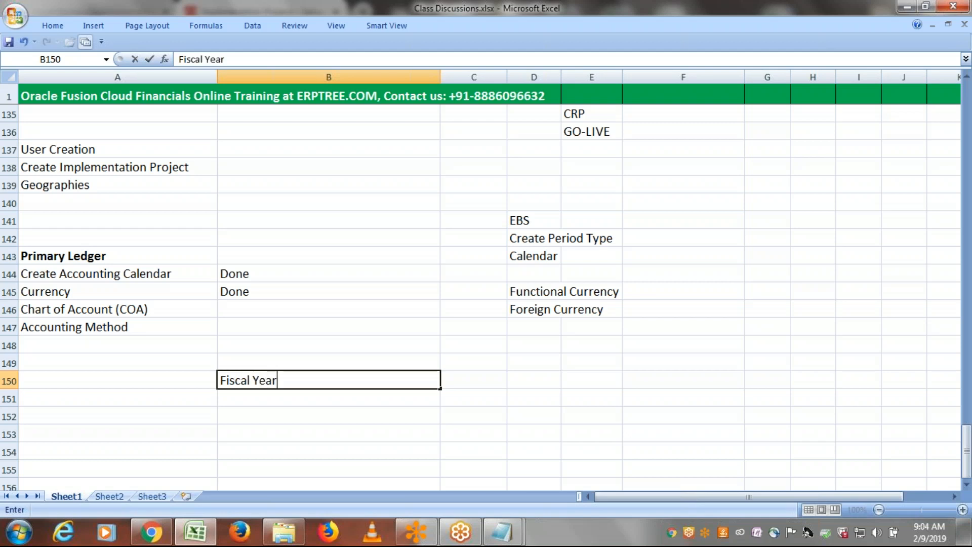
pyautogui.press('Return')
pyautogui.write('Ca')
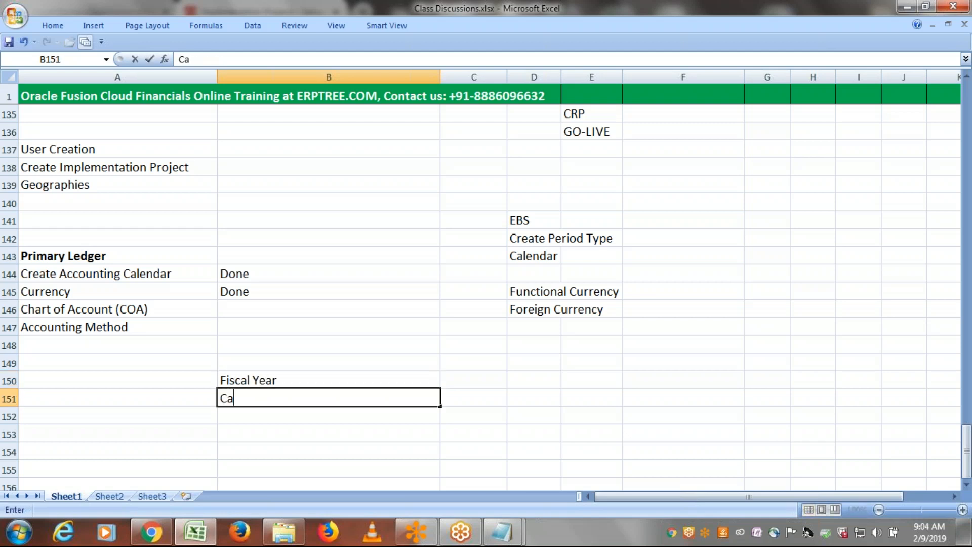
pyautogui.write('lendar Year')
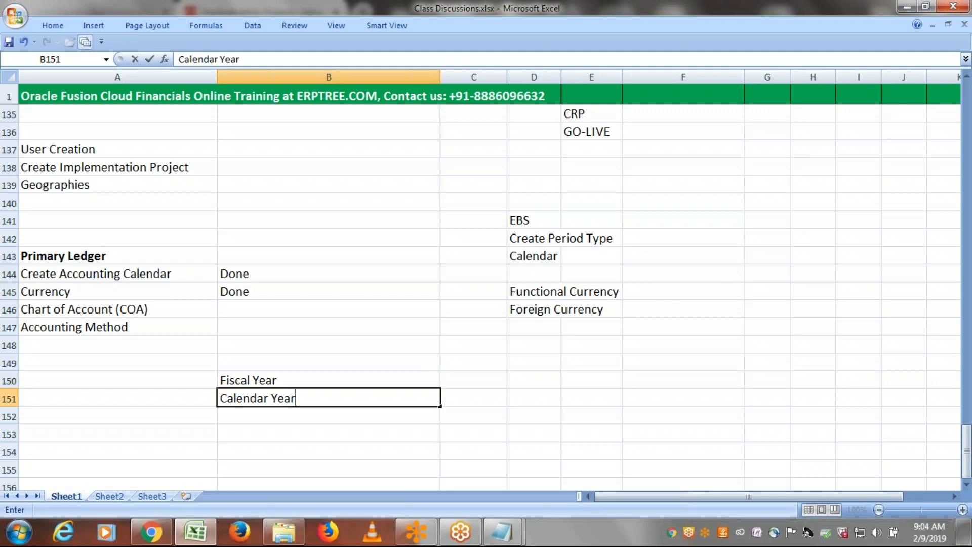
# - Append a hyphen to the entry in B150 so it reads "Fiscal Year -"
pyautogui.click(354, 380)
pyautogui.press('F2')
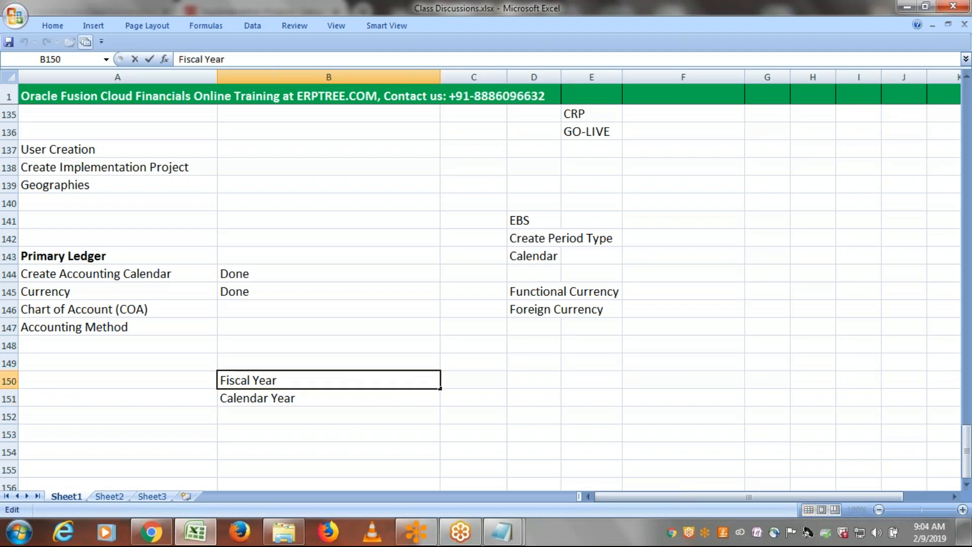
pyautogui.write('-')
pyautogui.moveTo(354, 378); pyautogui.dragTo(212, 379)
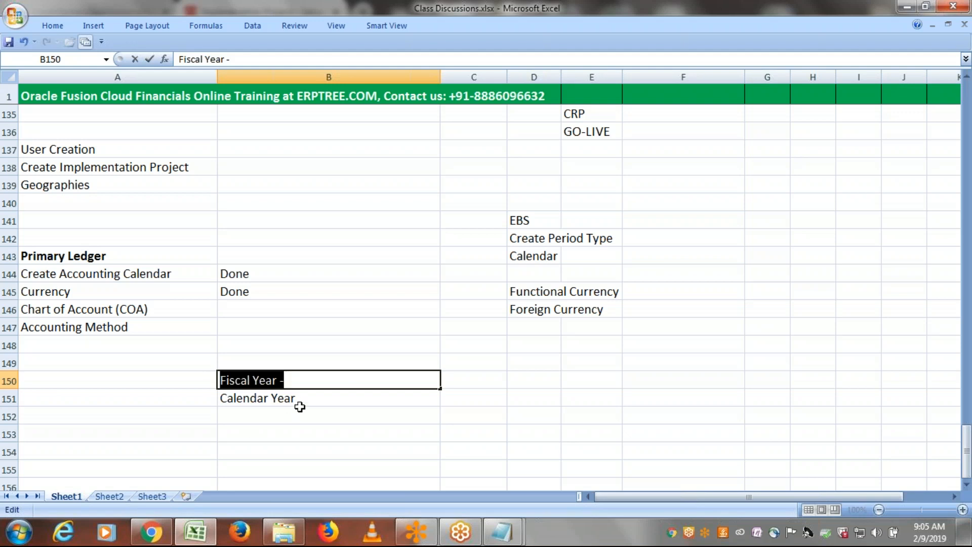
pyautogui.click(305, 400)
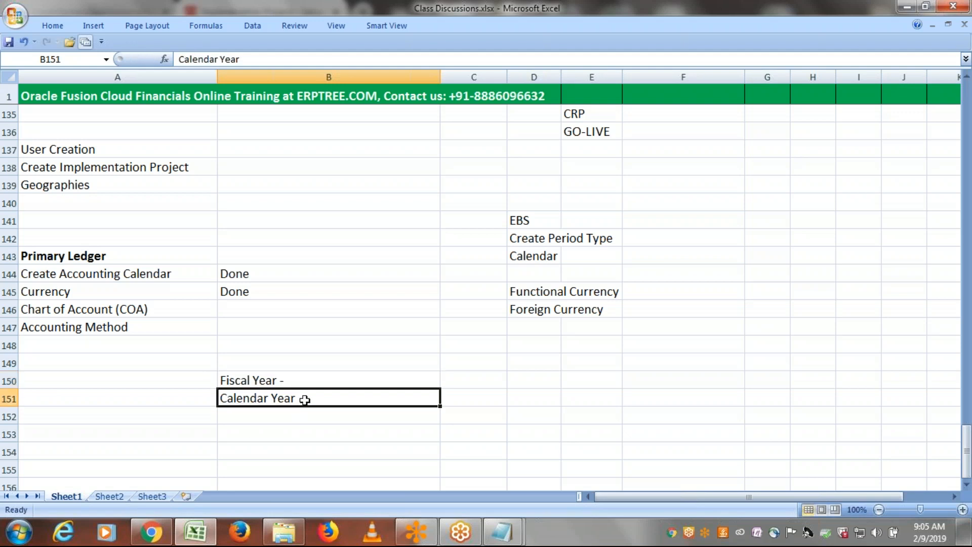
pyautogui.click(100, 378)
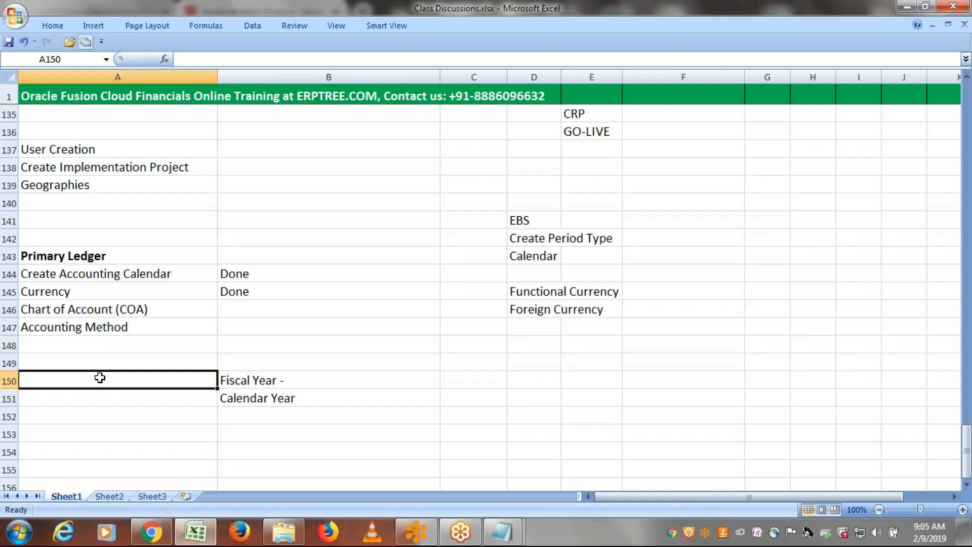
pyautogui.click(129, 397)
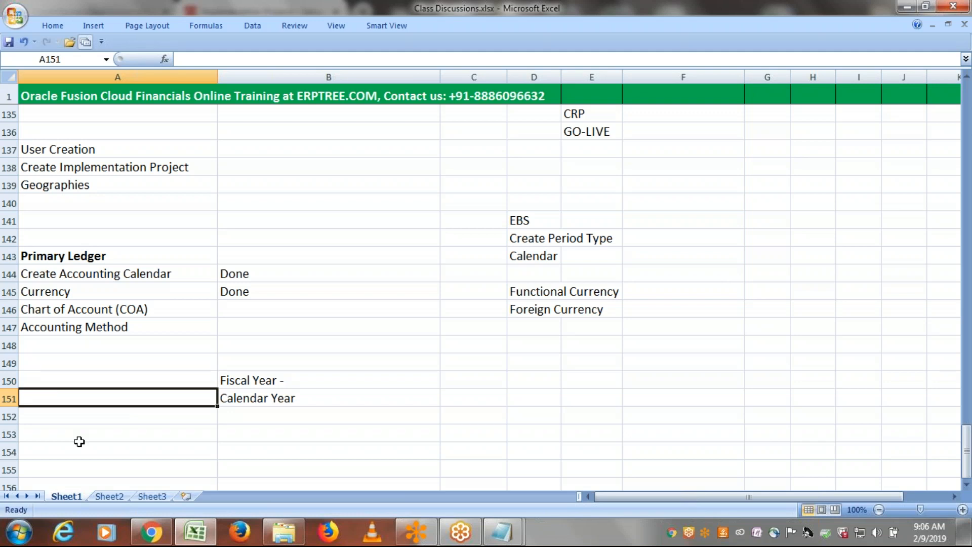
pyautogui.click(254, 383)
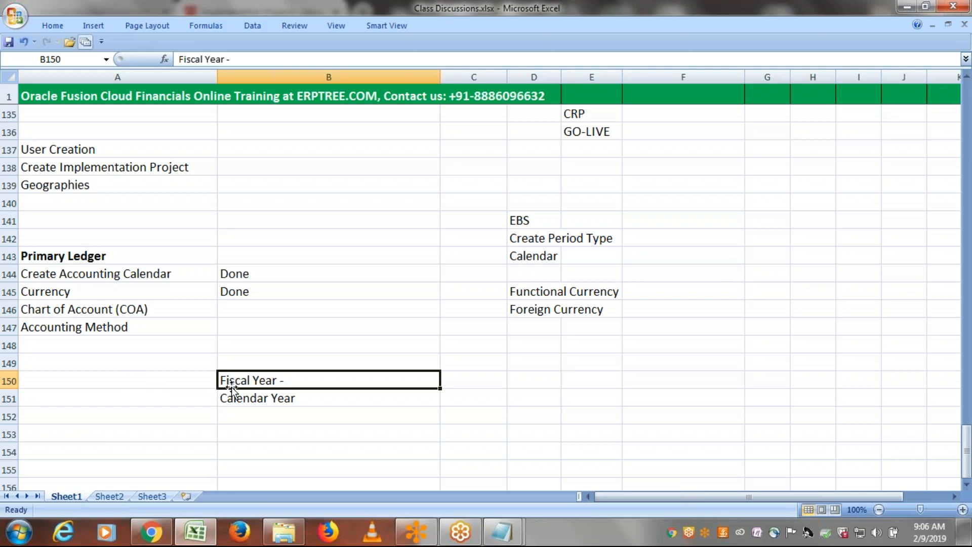
pyautogui.click(257, 398)
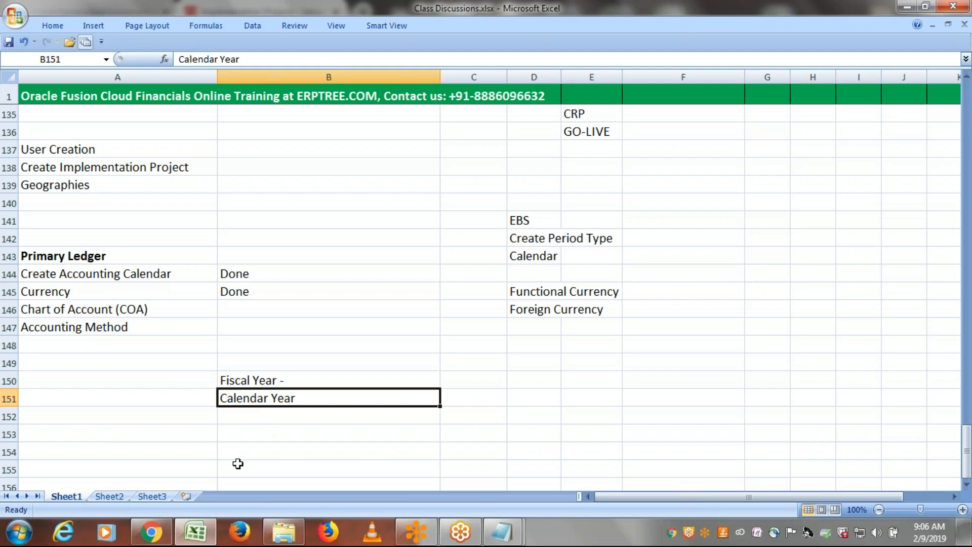
pyautogui.moveTo(258, 381); pyautogui.dragTo(269, 400)
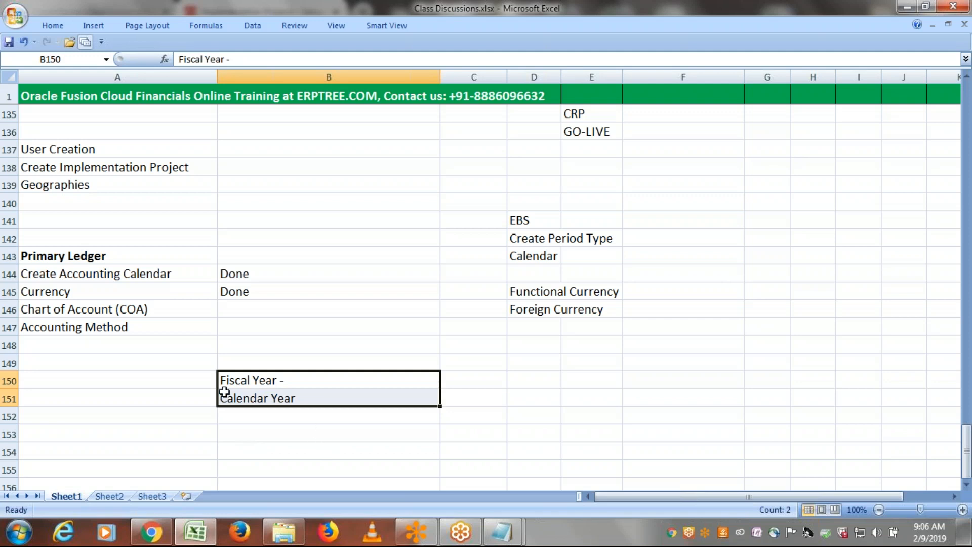
pyautogui.click(191, 383)
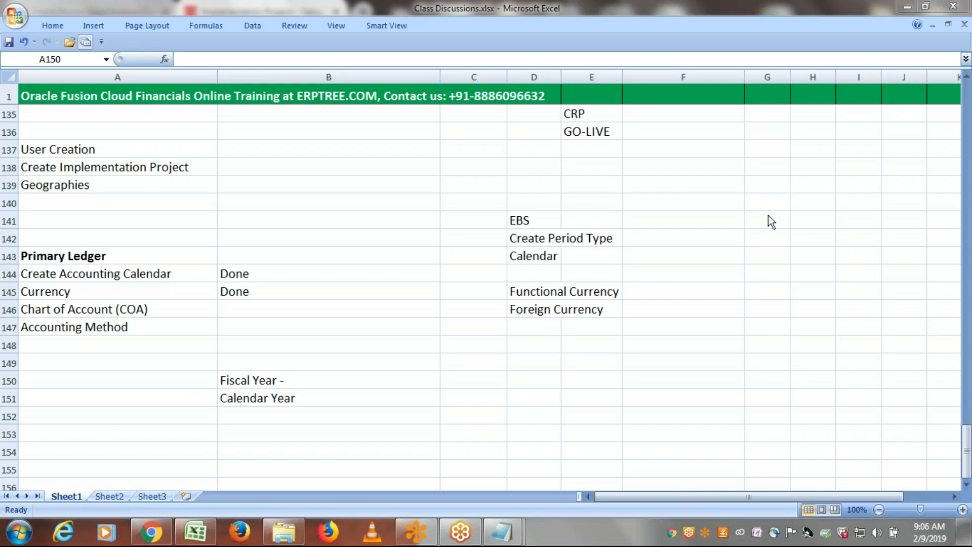
pyautogui.click(313, 378)
pyautogui.moveTo(319, 379); pyautogui.dragTo(329, 394)
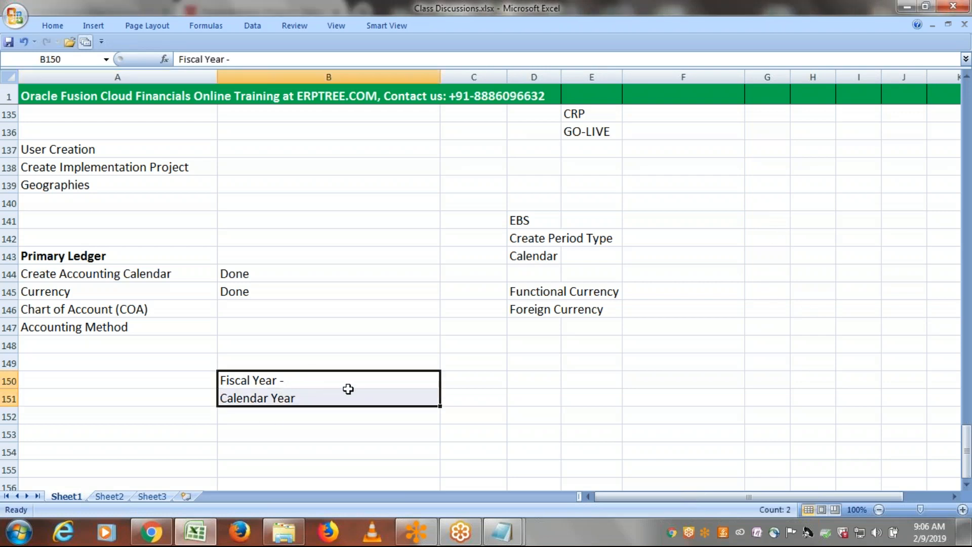
pyautogui.click(102, 380)
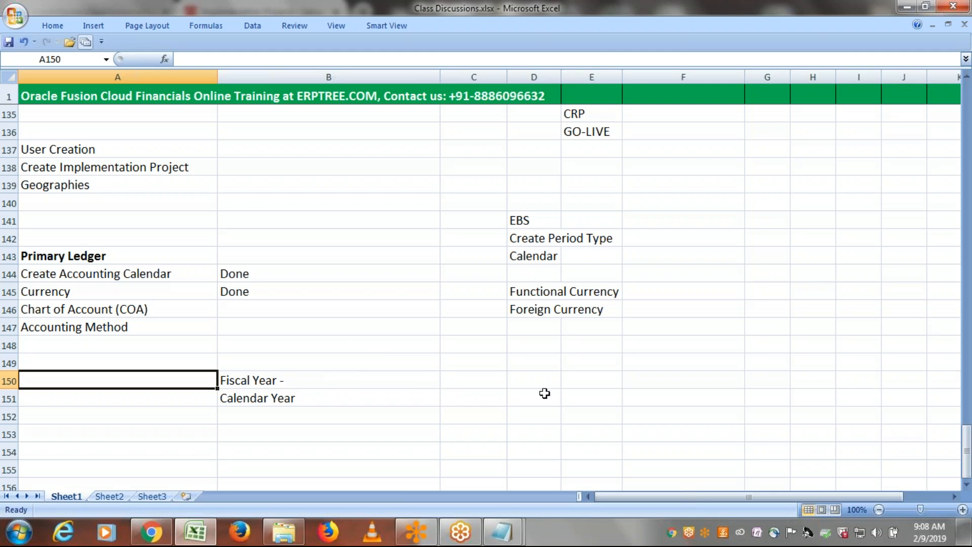
pyautogui.hotkey('alt', 'Tab')
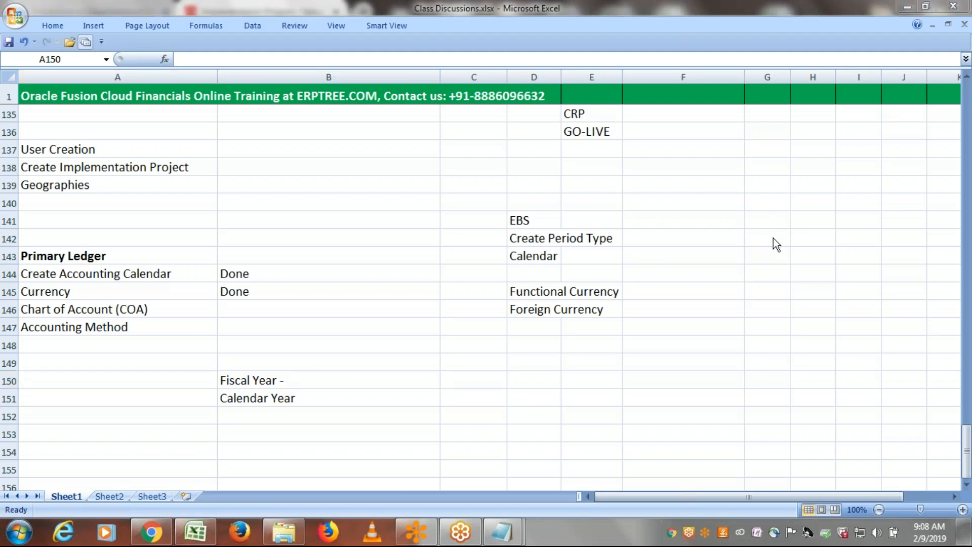
pyautogui.click(108, 352)
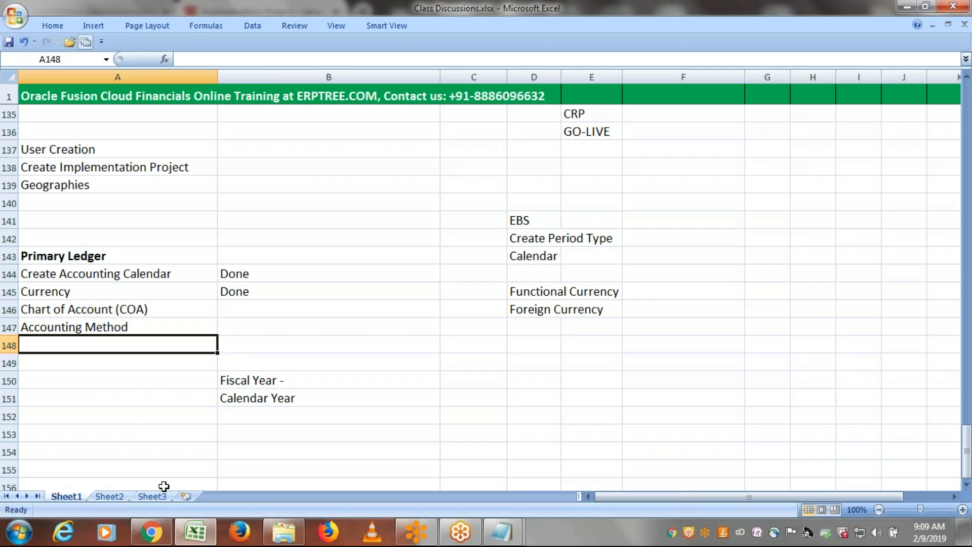
# - Switch to the Implementation Projects page in Chrome and check the ERPONE Implementation Project's record history, including its creation date
pyautogui.click(151, 531)
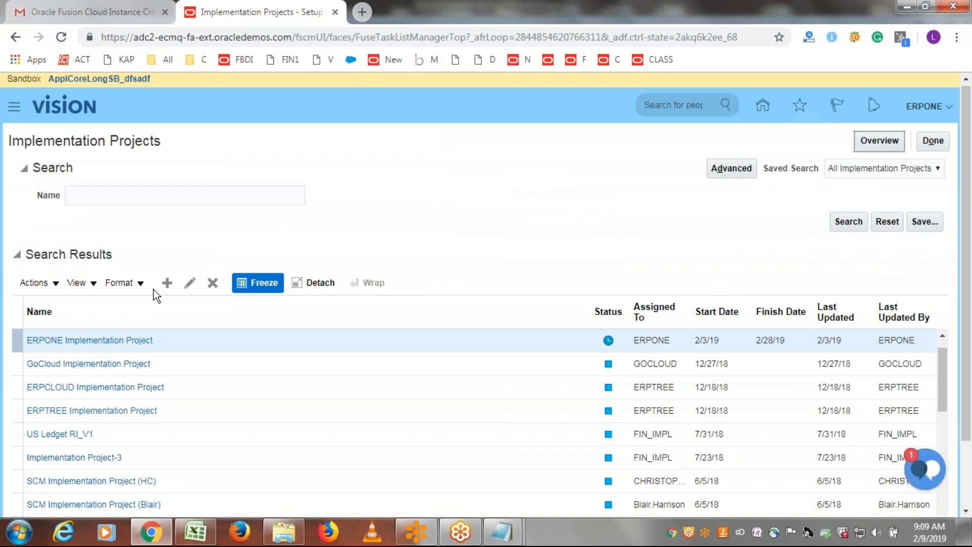
pyautogui.click(94, 287)
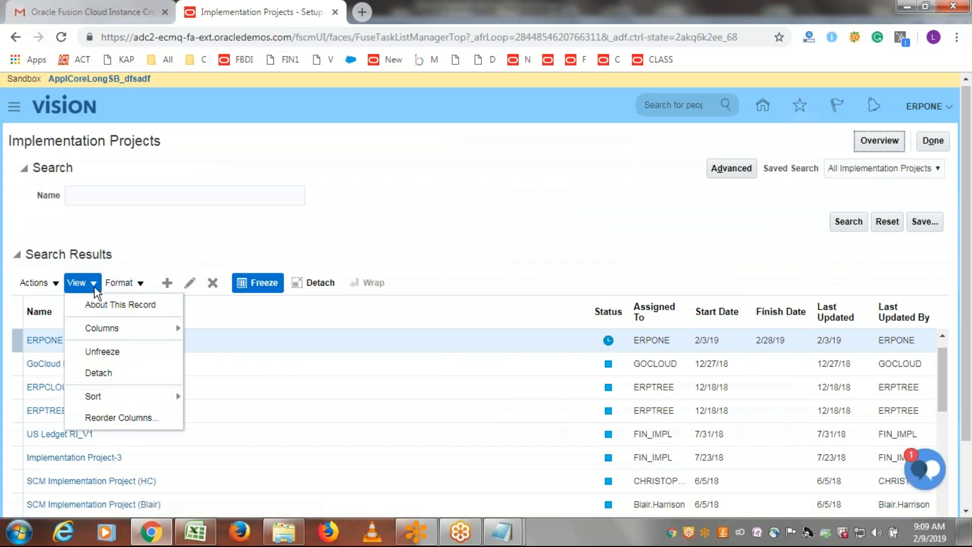
pyautogui.click(125, 283)
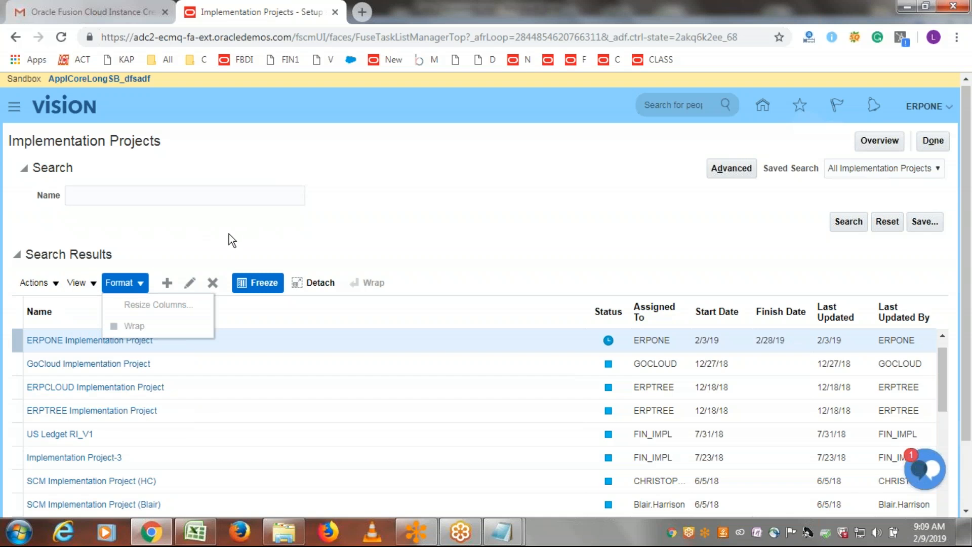
pyautogui.click(81, 286)
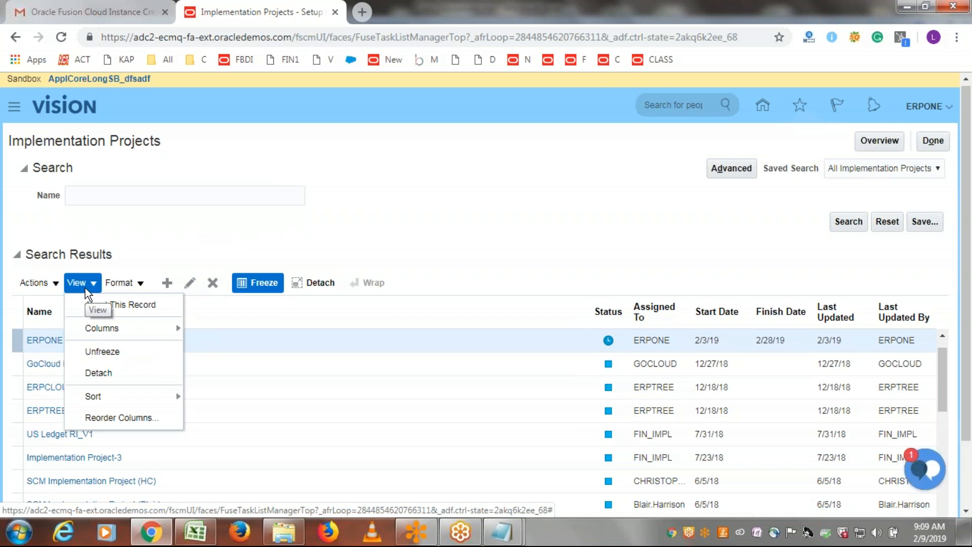
pyautogui.click(117, 308)
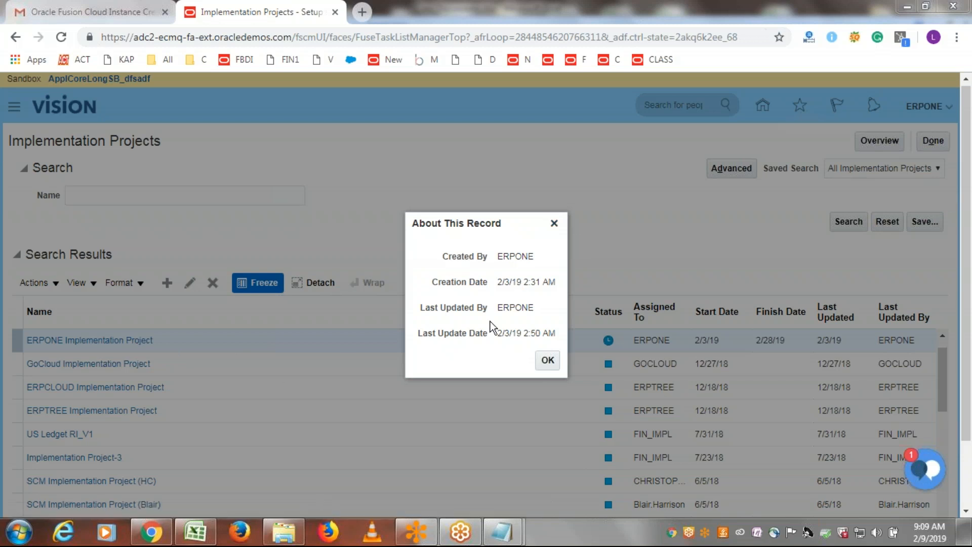
pyautogui.moveTo(498, 282); pyautogui.dragTo(541, 283)
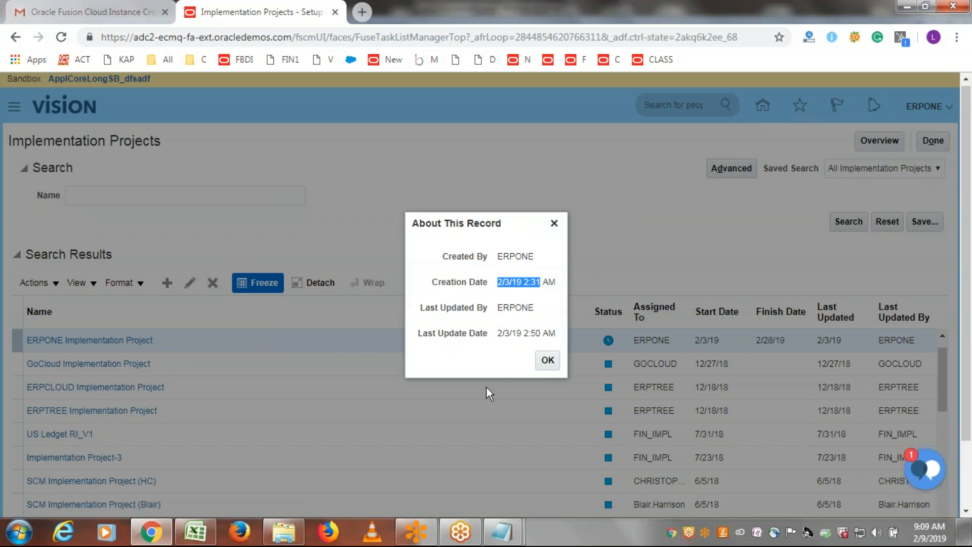
pyautogui.click(554, 223)
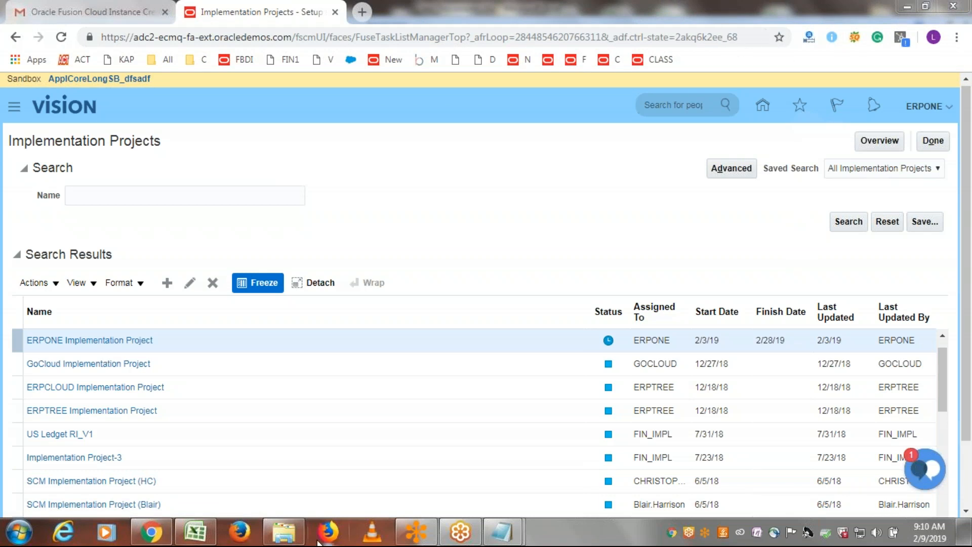
# - Switch back to the Class Discussions workbook in Excel and enter "FAHRCS" in cell A154, below the fiscal and calendar year notes
pyautogui.click(198, 535)
pyautogui.scroll(-2, 152, 386)
pyautogui.click(139, 357)
pyautogui.press('Up')
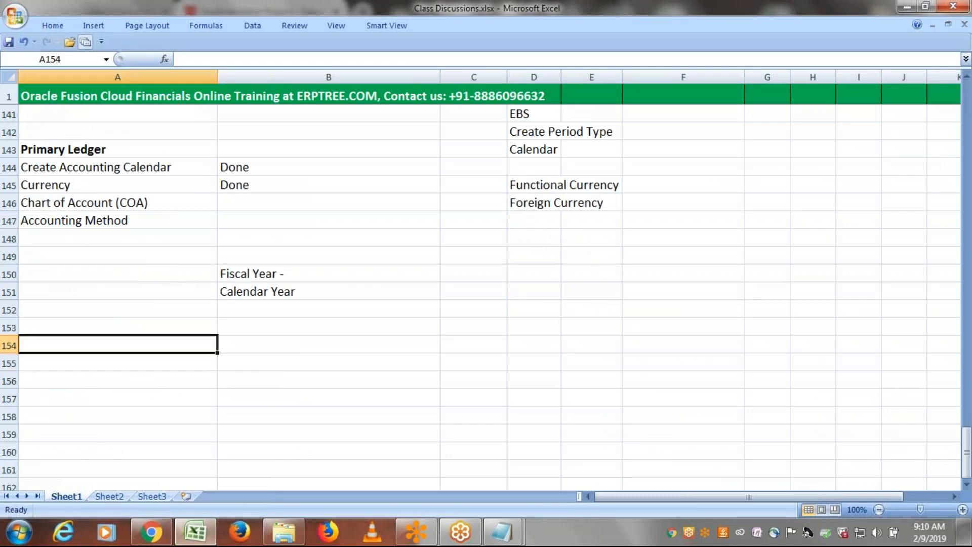
pyautogui.write('FAHRCS')
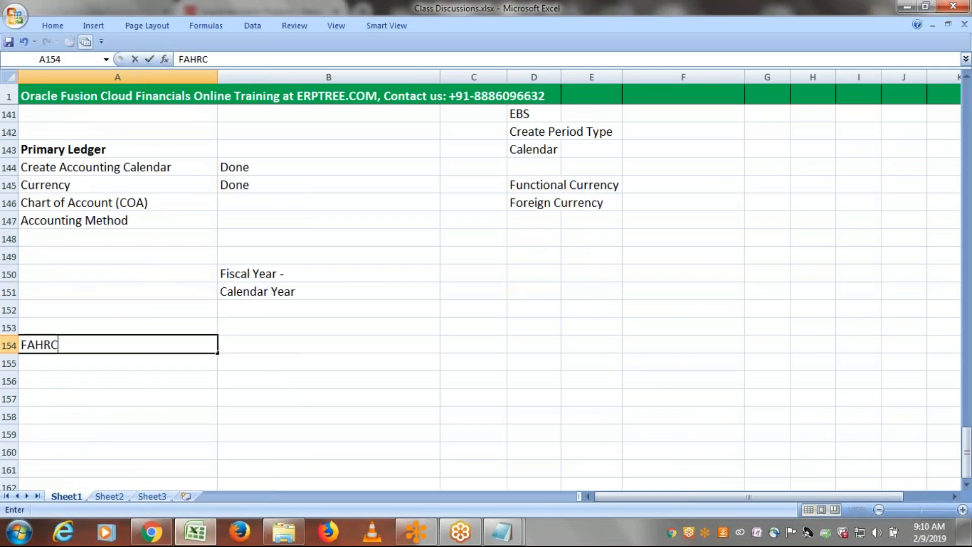
# - Insert "EBS CLIENTS GL DATA----" in front of FAHRCS in cell A154
pyautogui.click(22, 344)
pyautogui.write('EBS CLi')
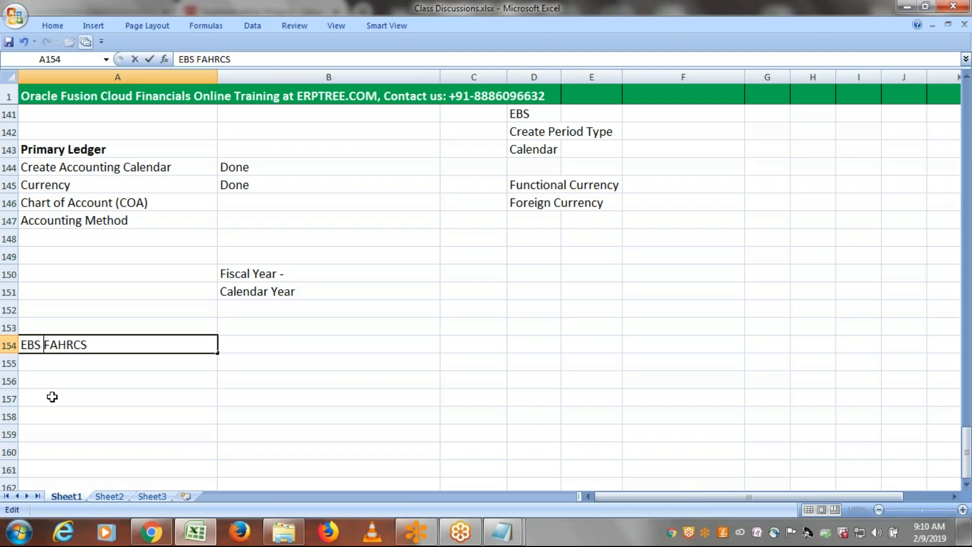
pyautogui.press('BackSpace')
pyautogui.press('BackSpace')
pyautogui.write('i')
pyautogui.press('BackSpace')
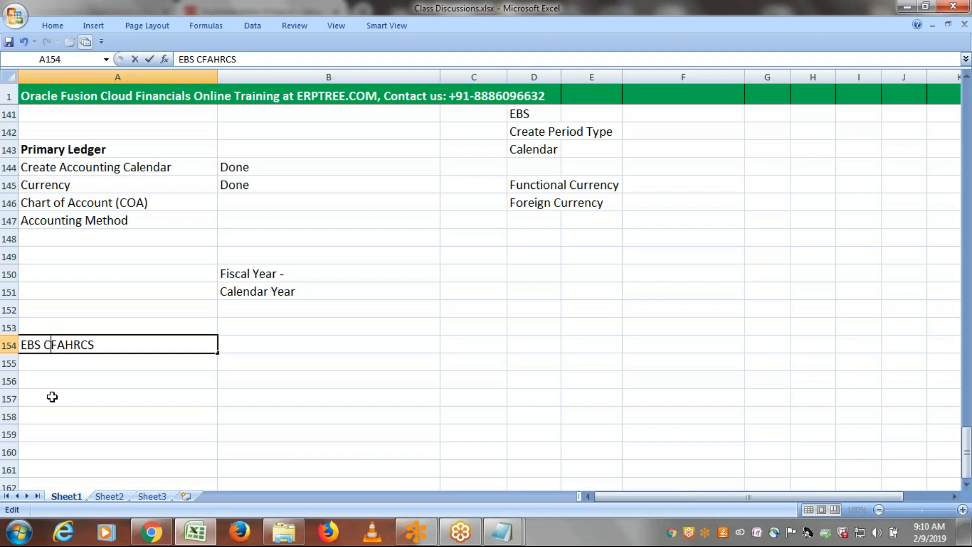
pyautogui.write('LIENTS')
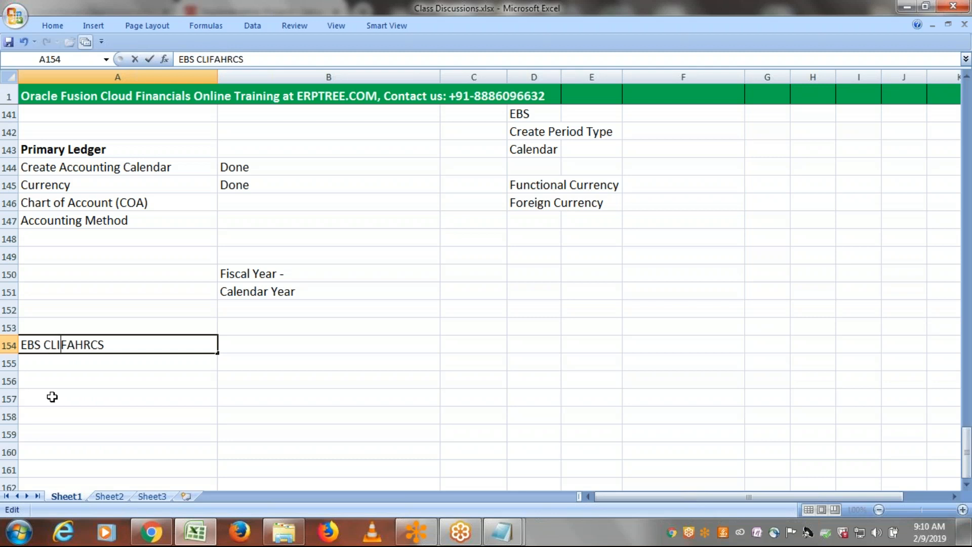
pyautogui.write(' GL DATA----')
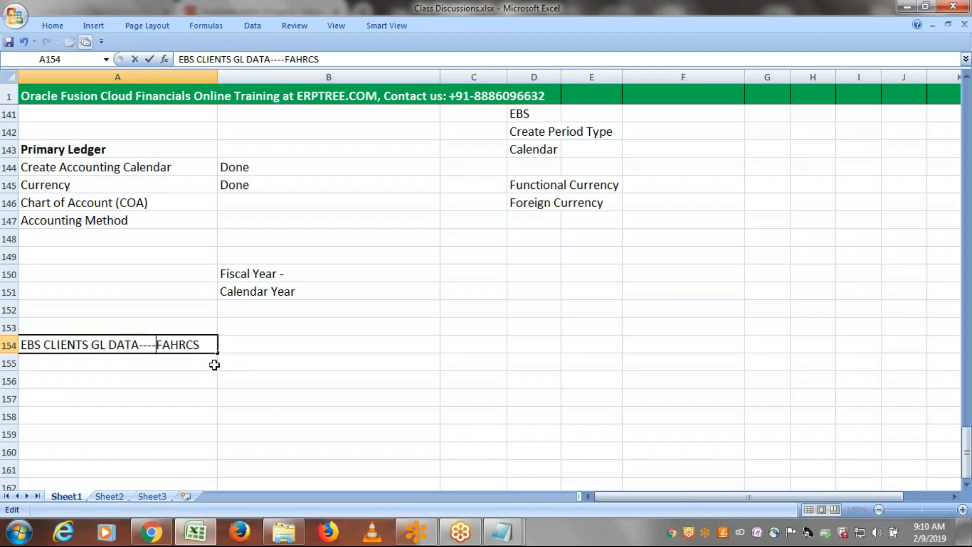
# - Append "---Cloud FRS (HFR = Hyperion Financials Reporting)" to the A154 entry and insert "12.1.3" after EBS
pyautogui.click(210, 348)
pyautogui.write('---c')
pyautogui.press('BackSpace')
pyautogui.write('Cloud')
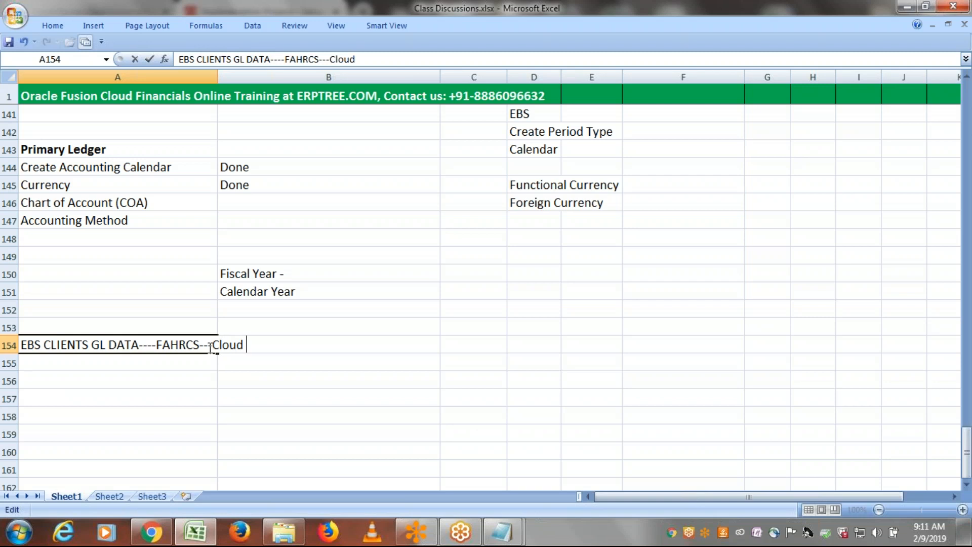
pyautogui.write(' FRS (HFR = Hyperion Financials Reporting')
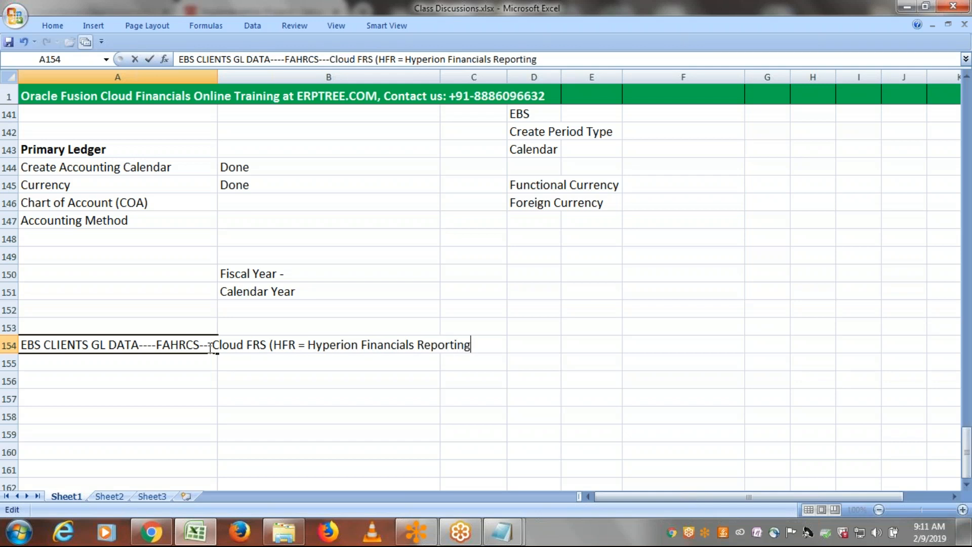
pyautogui.write(')')
pyautogui.write('12.1')
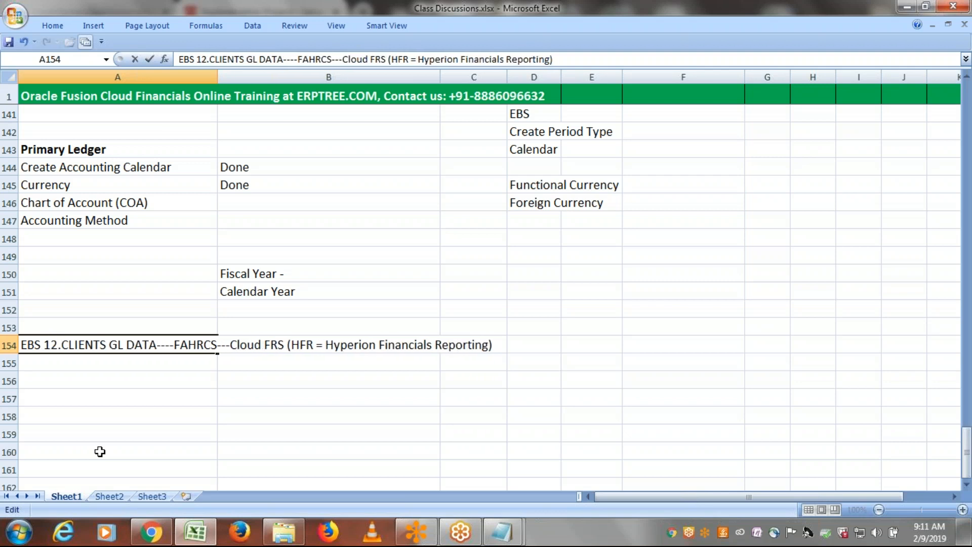
pyautogui.write('.3')
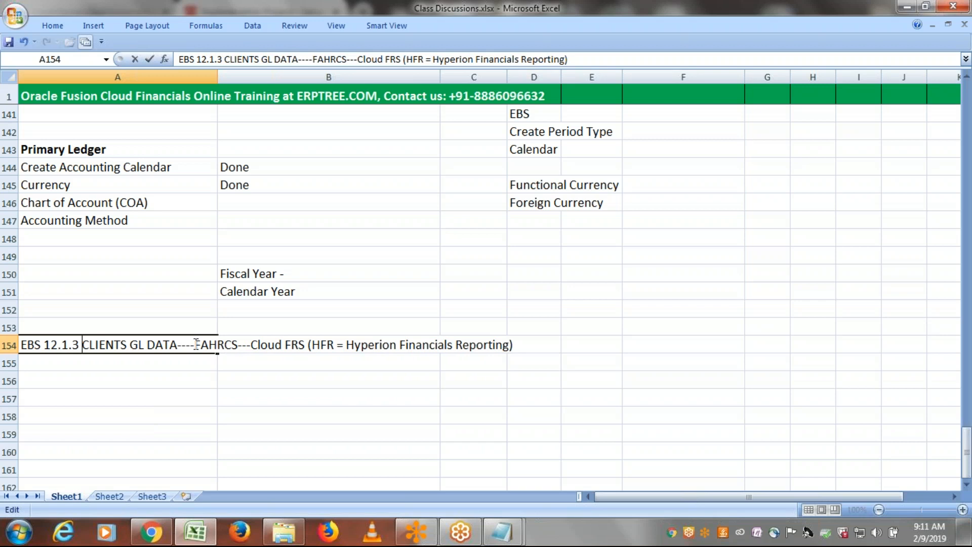
# - Highlight the EBS, FAHRCS, Cloud FRS and Hyperion Financials Reporting parts of the A154 entry in turn, and finish editing the cell
pyautogui.moveTo(196, 348); pyautogui.dragTo(238, 341)
pyautogui.moveTo(21, 346); pyautogui.dragTo(44, 344)
pyautogui.moveTo(251, 345); pyautogui.dragTo(509, 345)
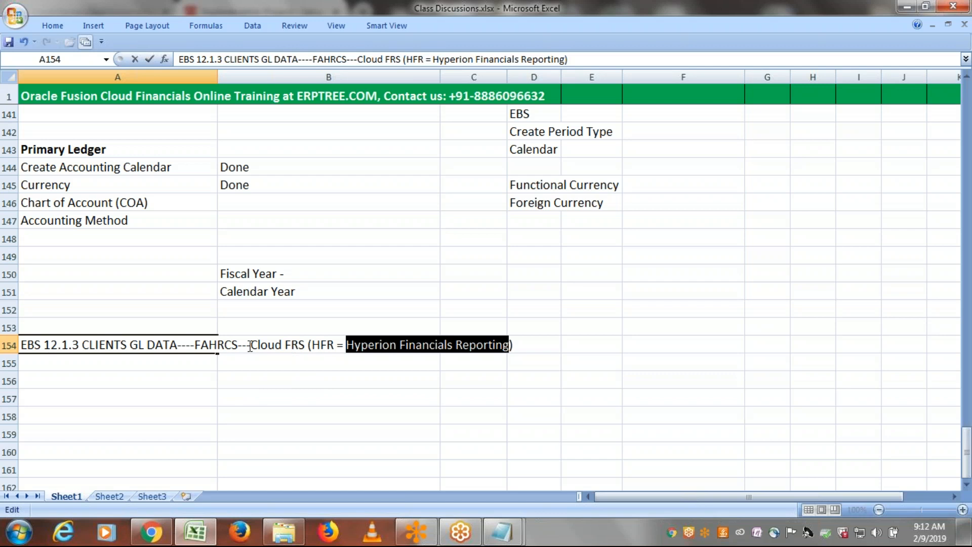
pyautogui.moveTo(347, 347); pyautogui.dragTo(495, 354)
pyautogui.moveTo(253, 347); pyautogui.dragTo(305, 347)
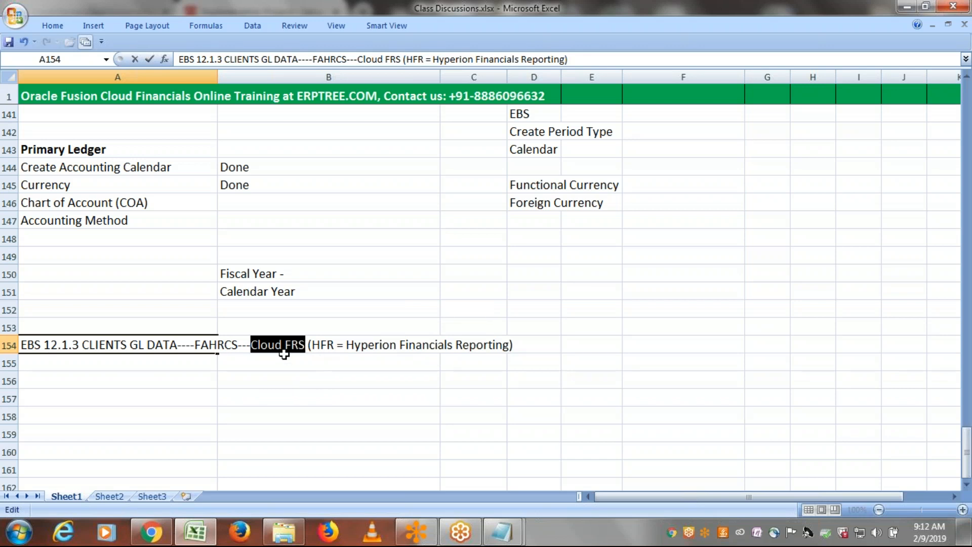
pyautogui.click(201, 346)
pyautogui.doubleClick(201, 345)
pyautogui.hotkey('shift', 'End')
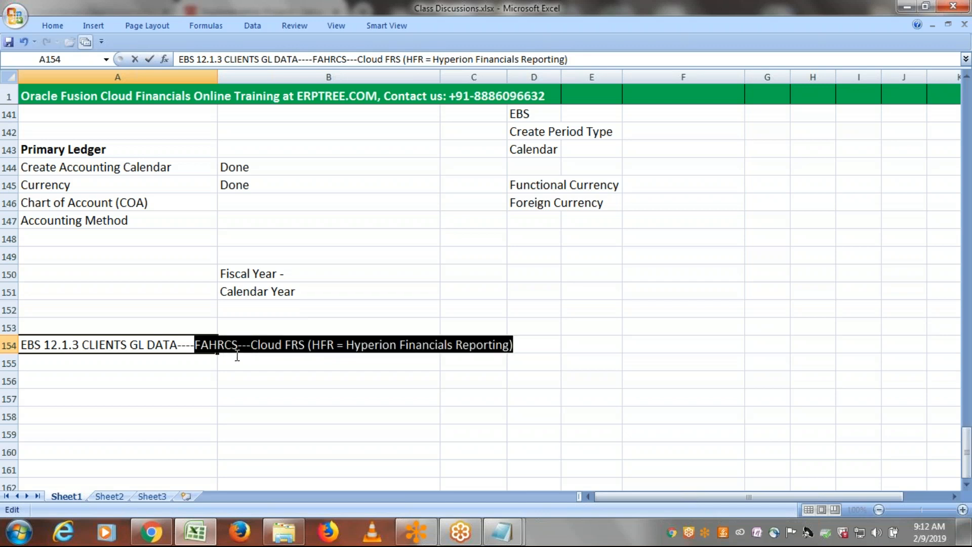
pyautogui.moveTo(240, 347); pyautogui.dragTo(195, 347)
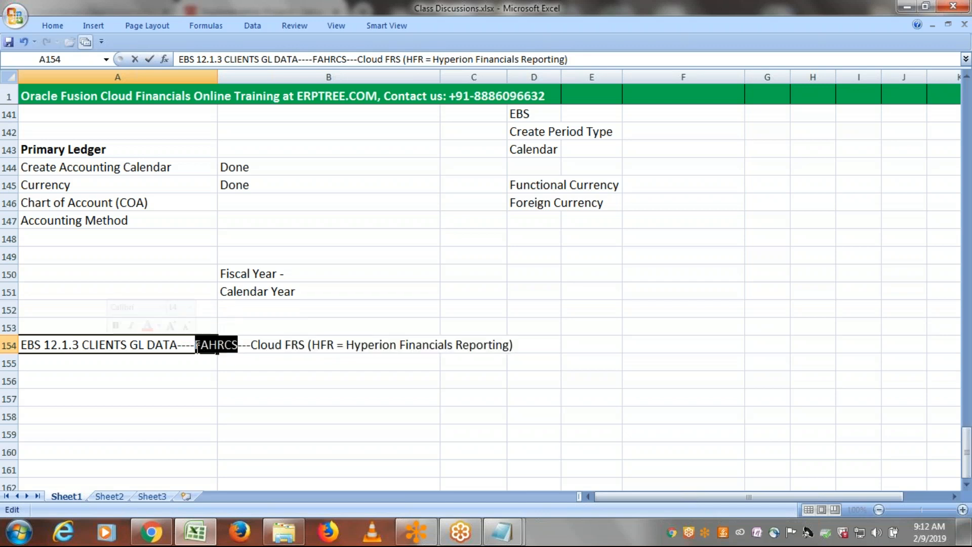
pyautogui.click(255, 384)
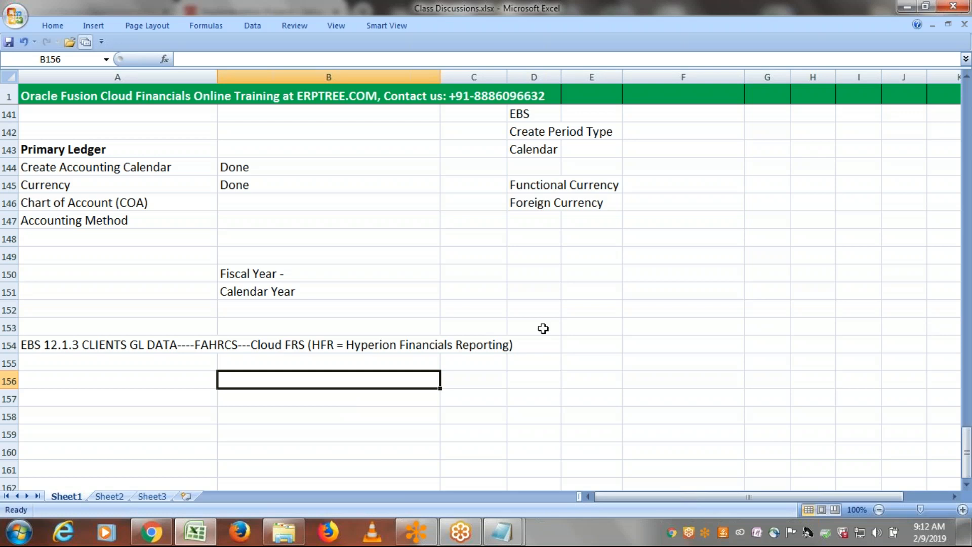
# - Review the Functional Setup Manager notes in rows 115 to 125, including Create Configuration Packages, and return to the Primary Ledger list
pyautogui.click(772, 37)
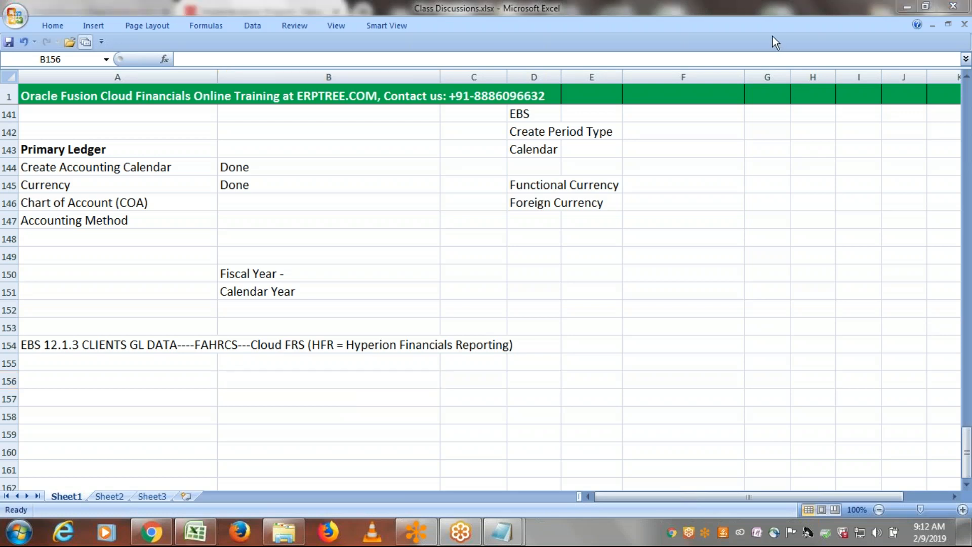
pyautogui.click(969, 450)
pyautogui.moveTo(967, 464); pyautogui.dragTo(967, 385)
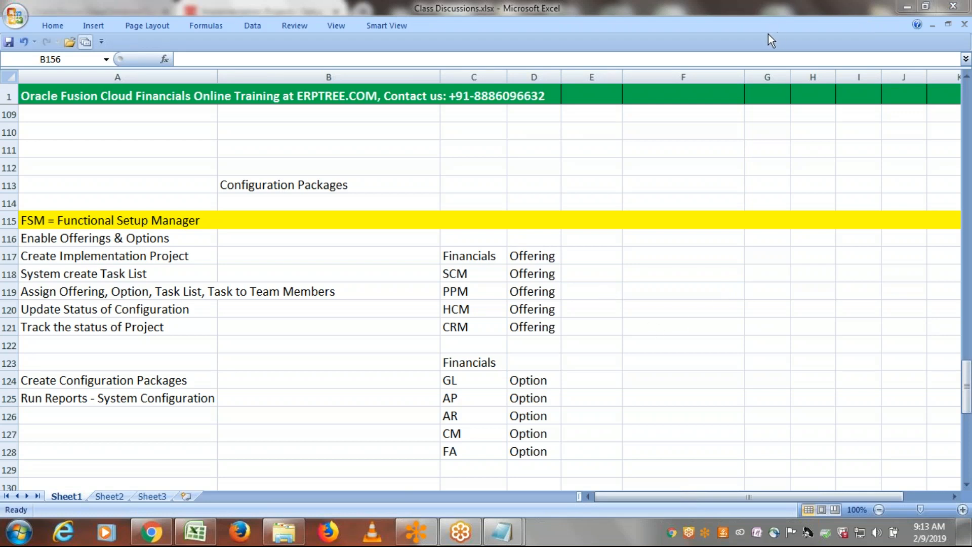
pyautogui.click(195, 381)
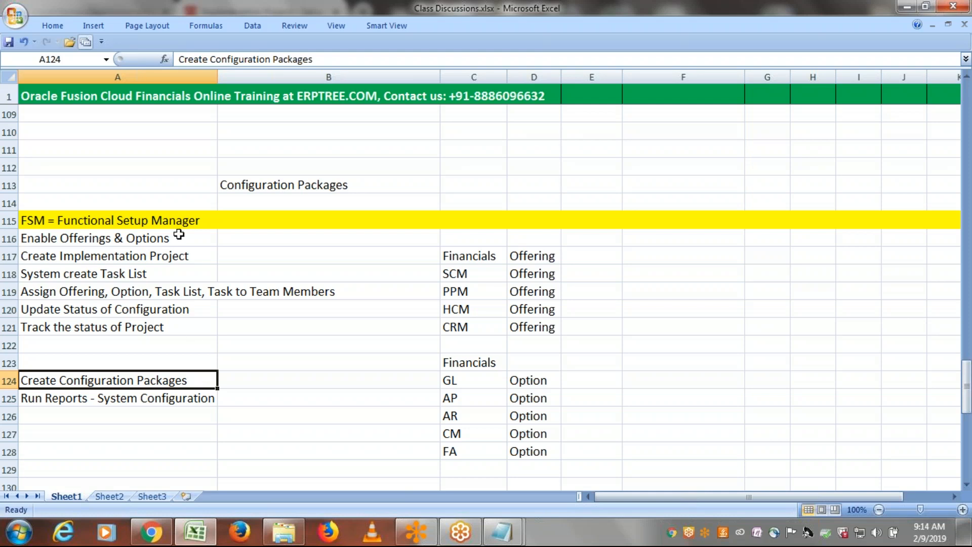
pyautogui.click(157, 221)
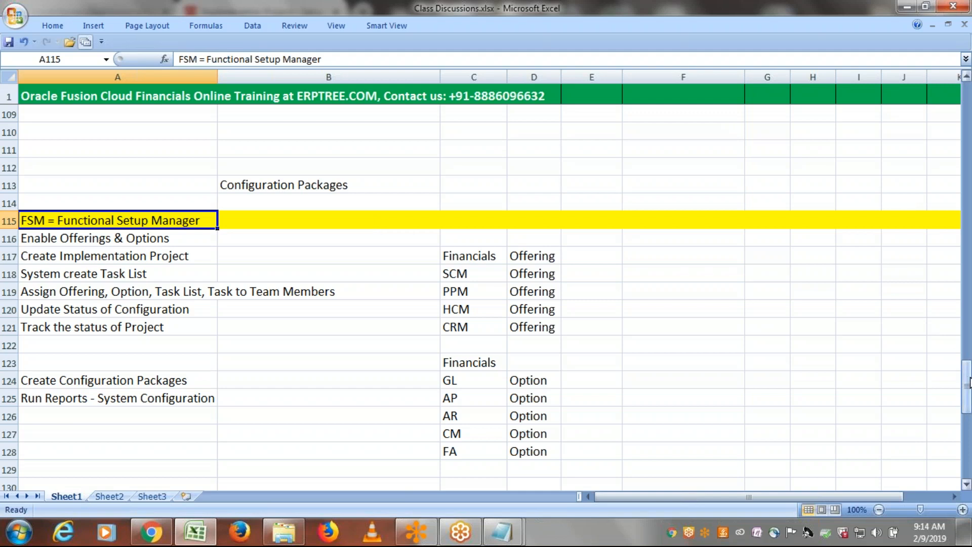
pyautogui.moveTo(968, 383); pyautogui.dragTo(968, 391)
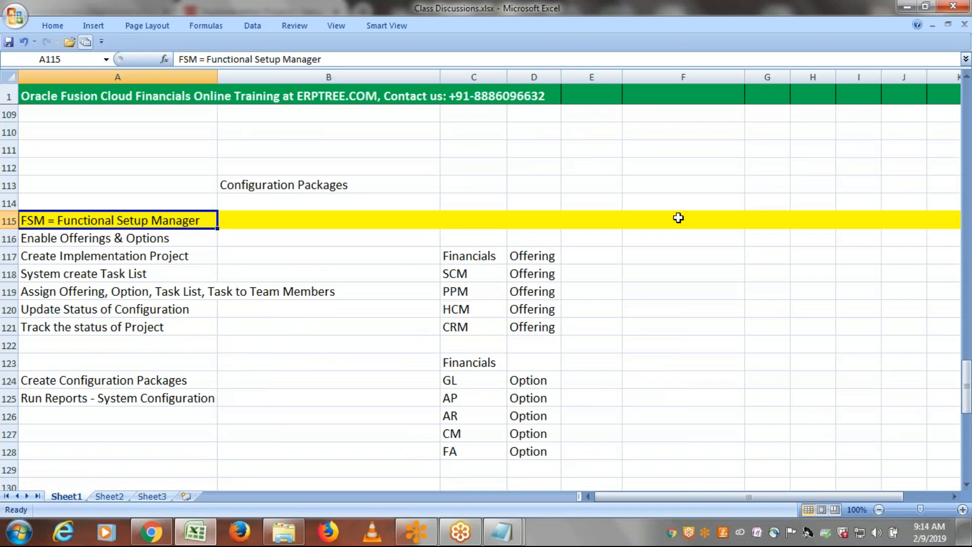
pyautogui.moveTo(968, 385); pyautogui.dragTo(969, 489)
pyautogui.click(968, 485)
pyautogui.click(967, 485)
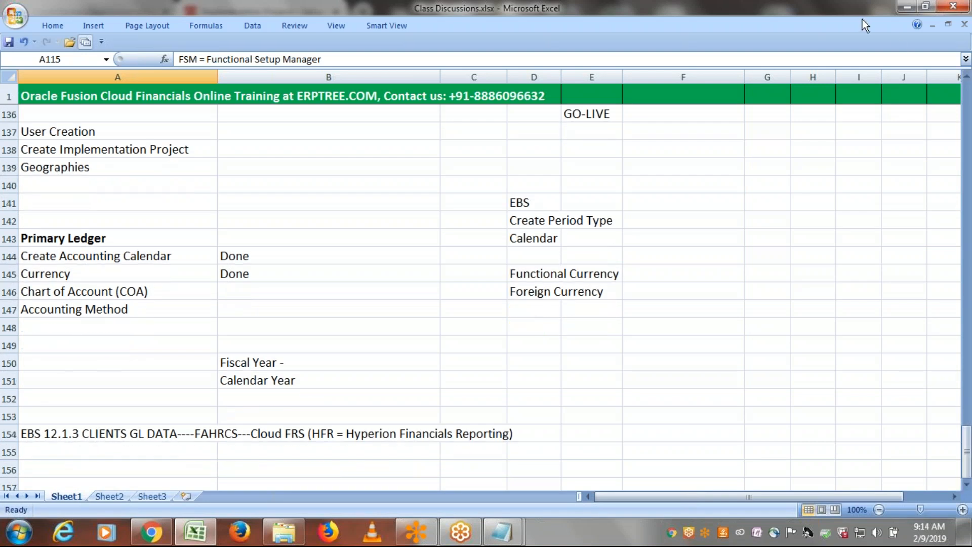